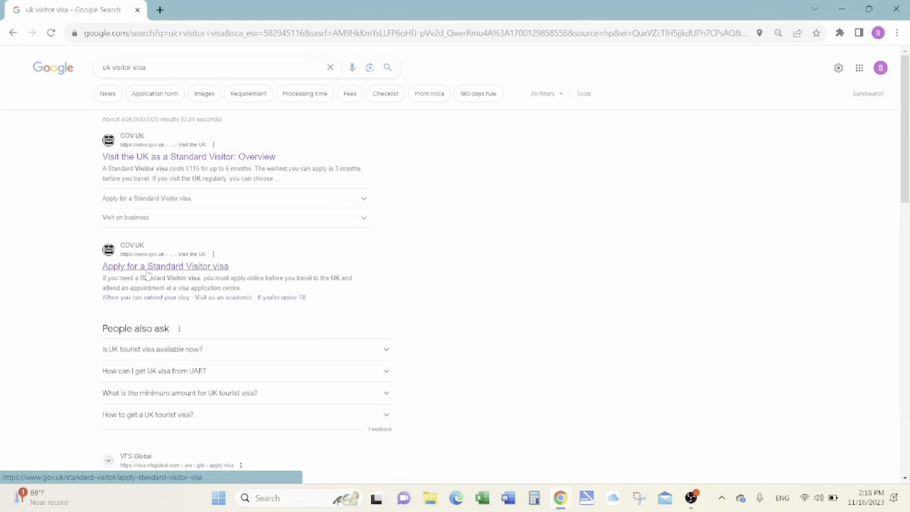
Open the 'Apply for a Standard Visitor visa' guidance, review its fee table, and start applying online
{"action": "left_click", "coordinate": [149, 273]}
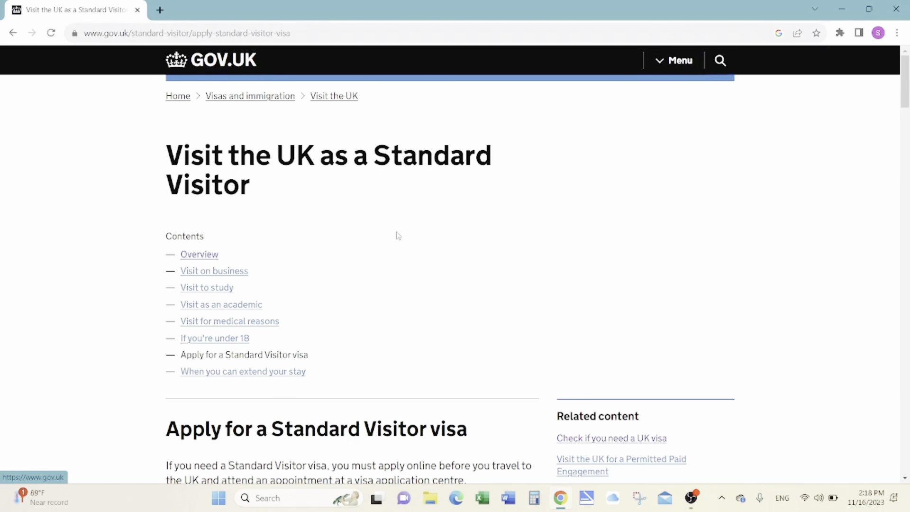
{"action": "scroll", "coordinate": [408, 227], "scroll_direction": "down", "scroll_amount": 3}
{"action": "scroll", "coordinate": [409, 218], "scroll_direction": "down", "scroll_amount": 1}
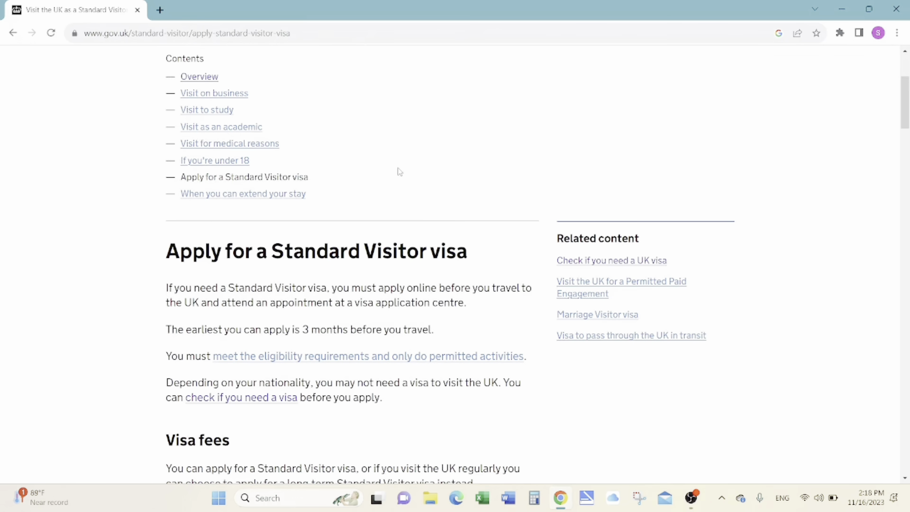
{"action": "scroll", "coordinate": [398, 172], "scroll_direction": "down", "scroll_amount": 3}
{"action": "scroll", "coordinate": [398, 172], "scroll_direction": "down", "scroll_amount": 3}
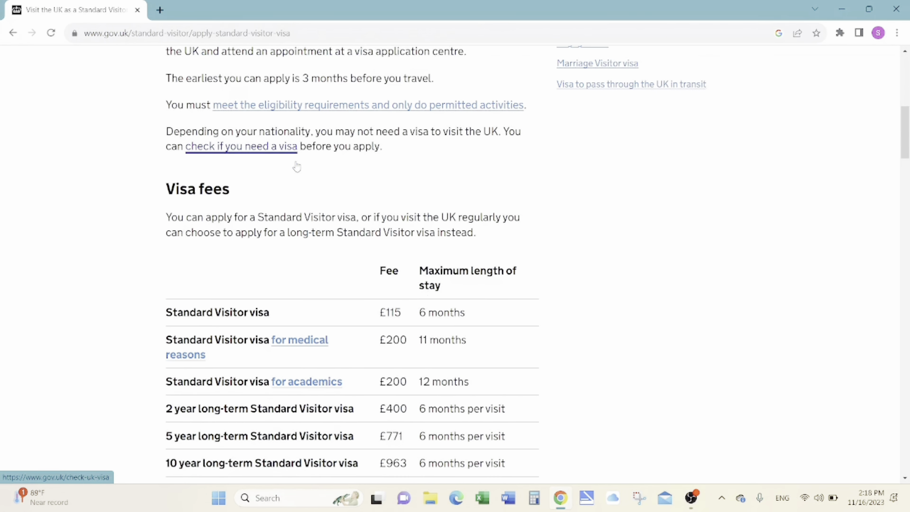
{"action": "scroll", "coordinate": [256, 157], "scroll_direction": "down", "scroll_amount": 3}
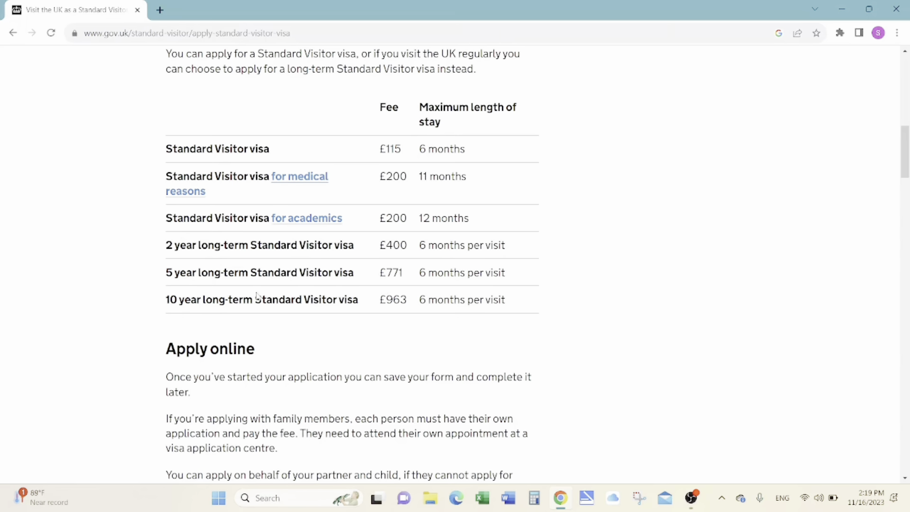
{"action": "scroll", "coordinate": [257, 296], "scroll_direction": "down", "scroll_amount": 3}
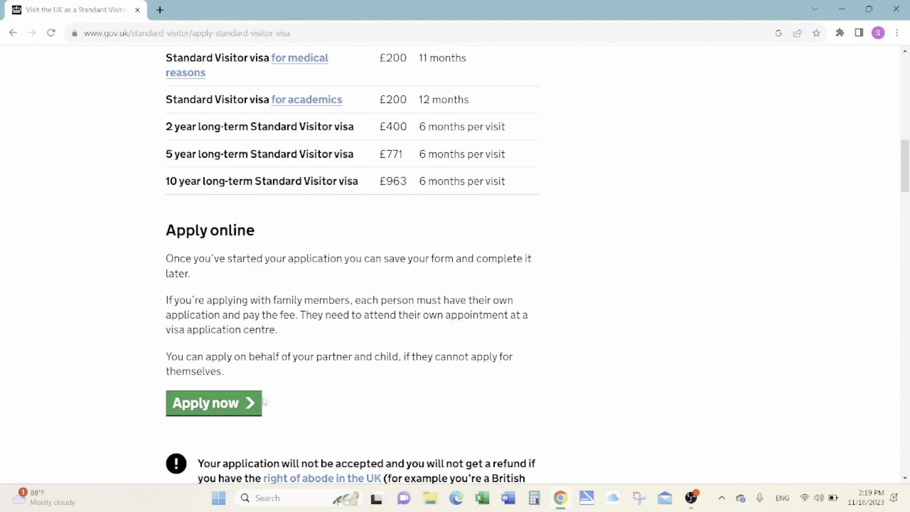
{"action": "left_click", "coordinate": [246, 404]}
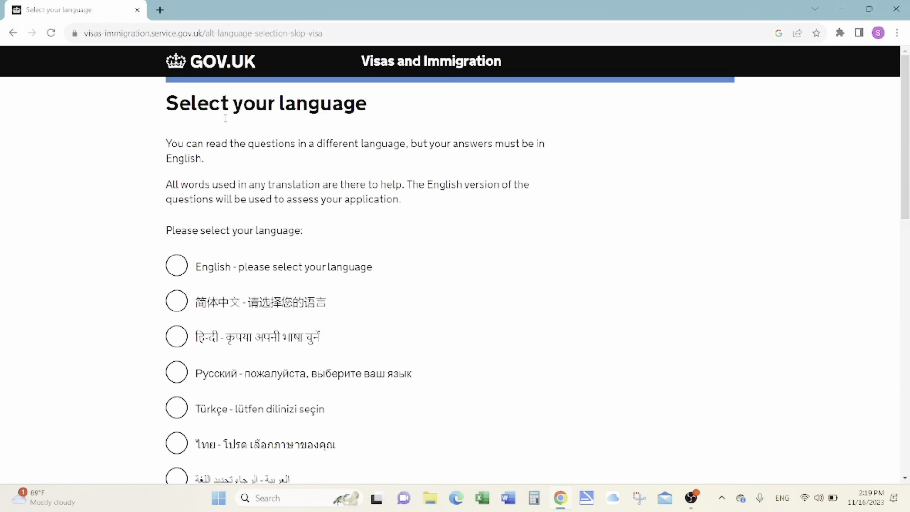
Choose English as the application language and continue
{"action": "scroll", "coordinate": [480, 206], "scroll_direction": "down", "scroll_amount": 3}
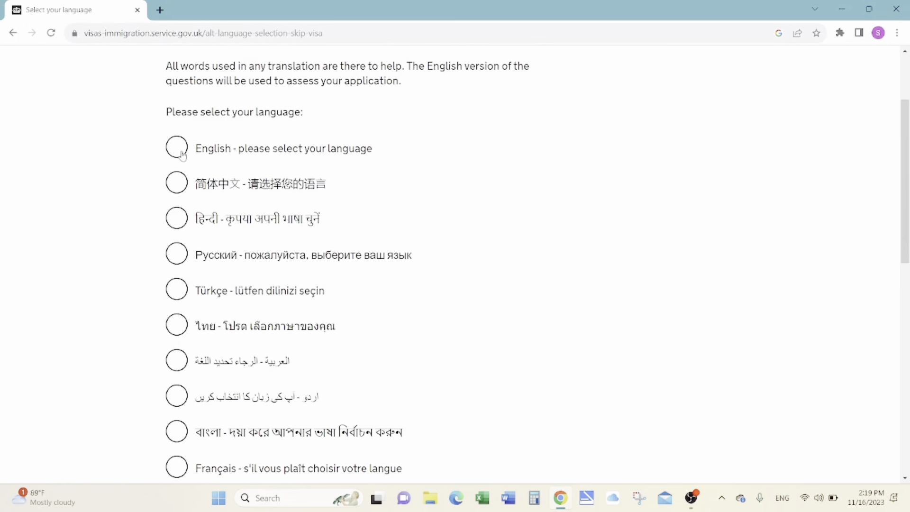
{"action": "left_click", "coordinate": [182, 155]}
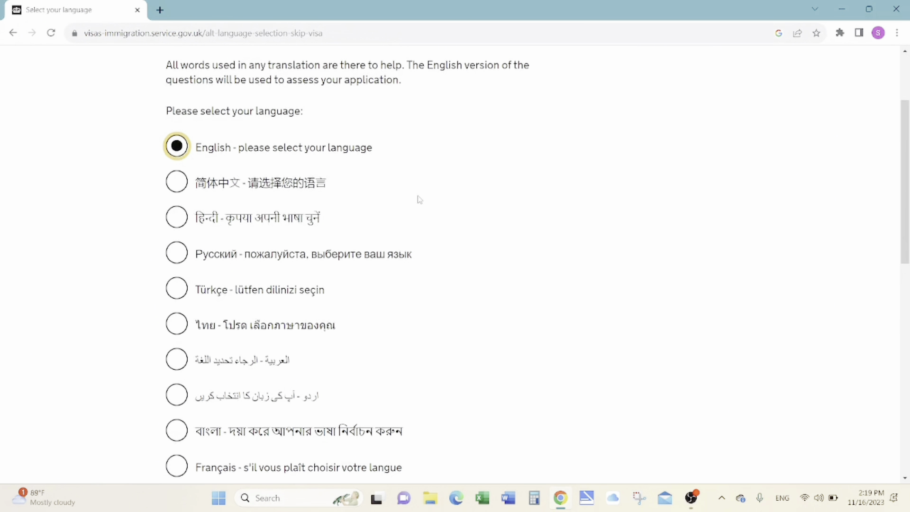
{"action": "scroll", "coordinate": [419, 199], "scroll_direction": "down", "scroll_amount": 10}
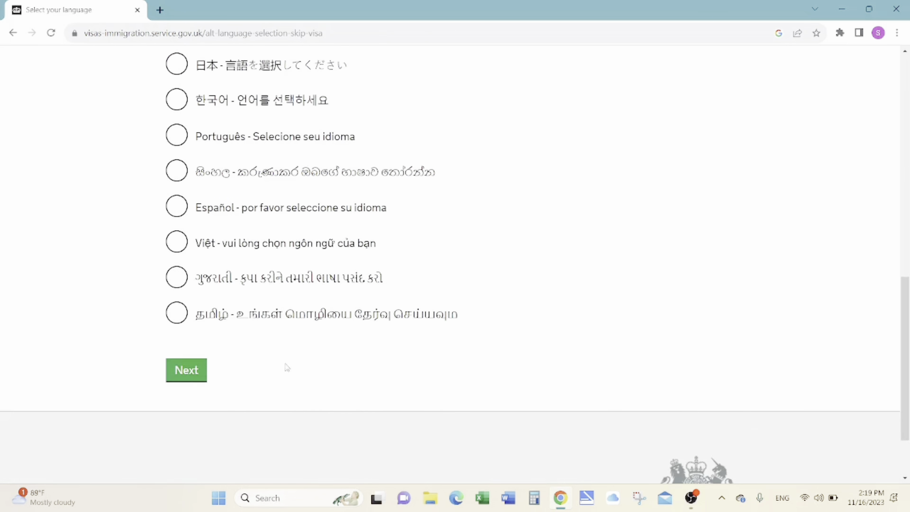
{"action": "left_click", "coordinate": [192, 374]}
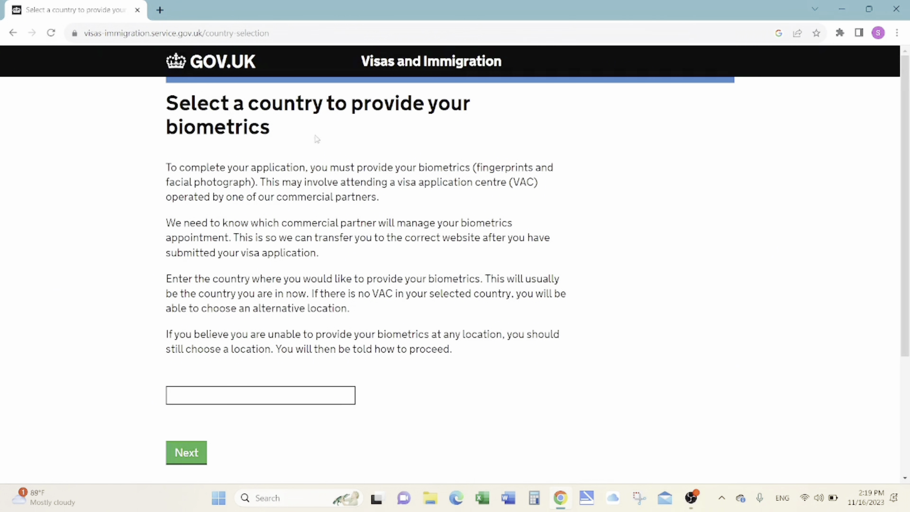
Set United Arab Emirates as the biometrics country, found by typing 'uni', and submit
{"action": "scroll", "coordinate": [352, 265], "scroll_direction": "down", "scroll_amount": 2}
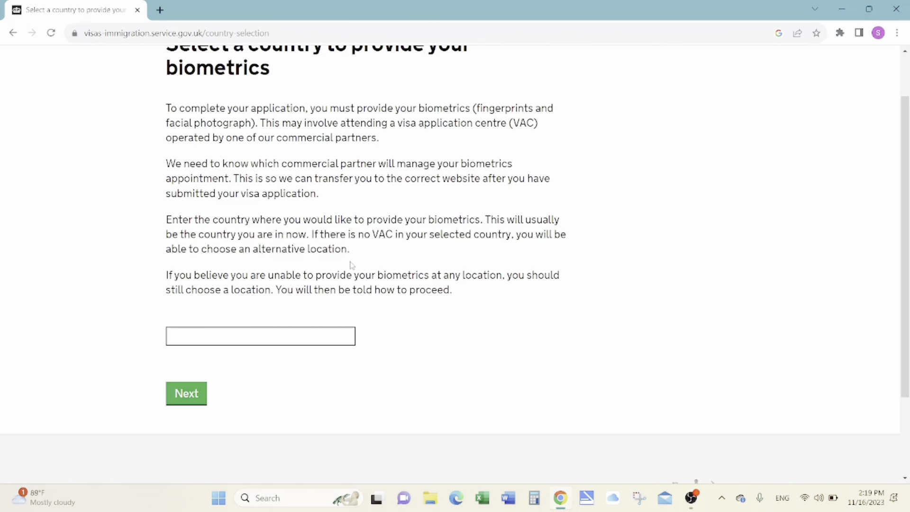
{"action": "left_click", "coordinate": [293, 339]}
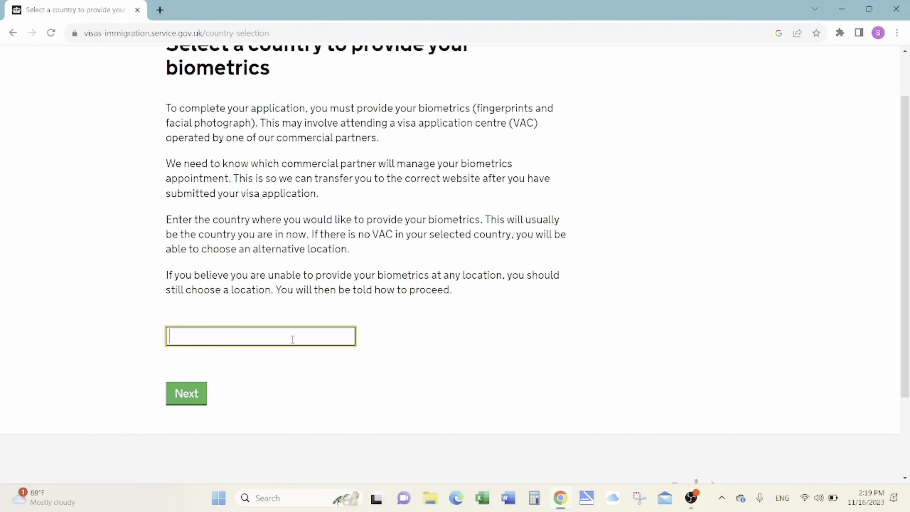
{"action": "type", "text": "uni"}
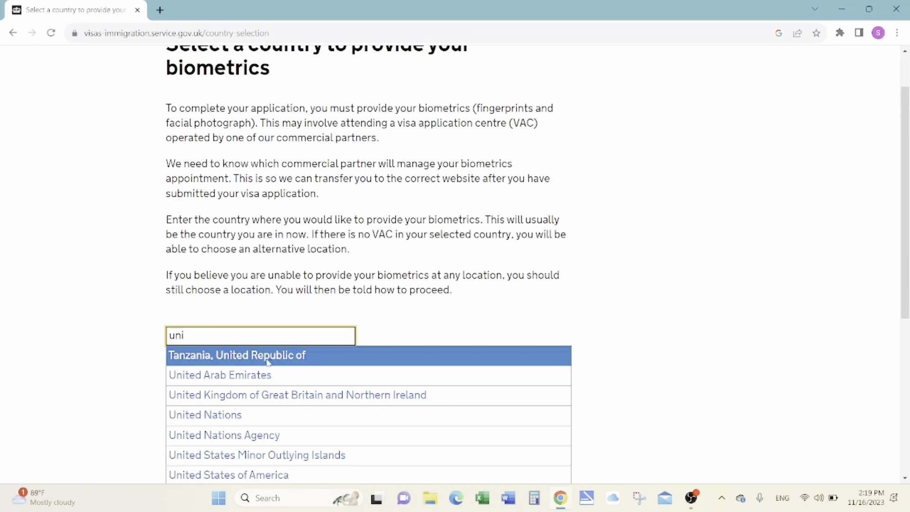
{"action": "left_click", "coordinate": [251, 375]}
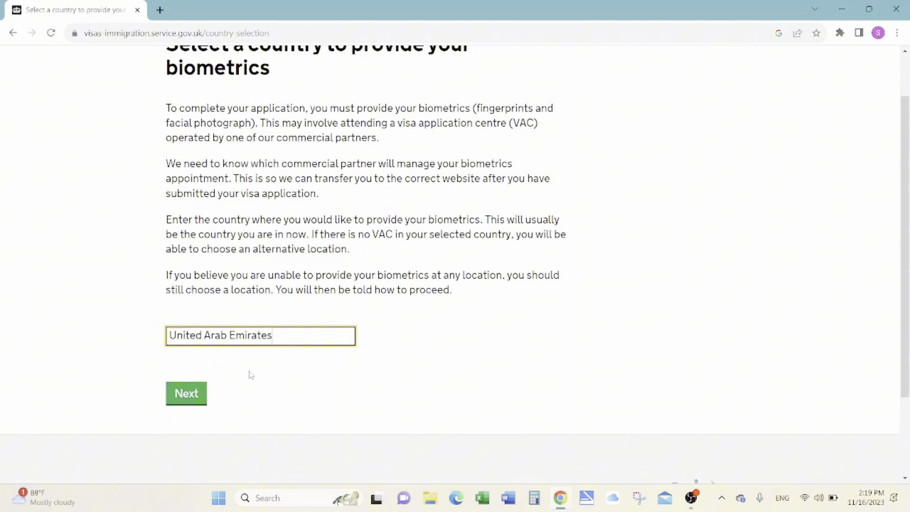
{"action": "left_click", "coordinate": [202, 398]}
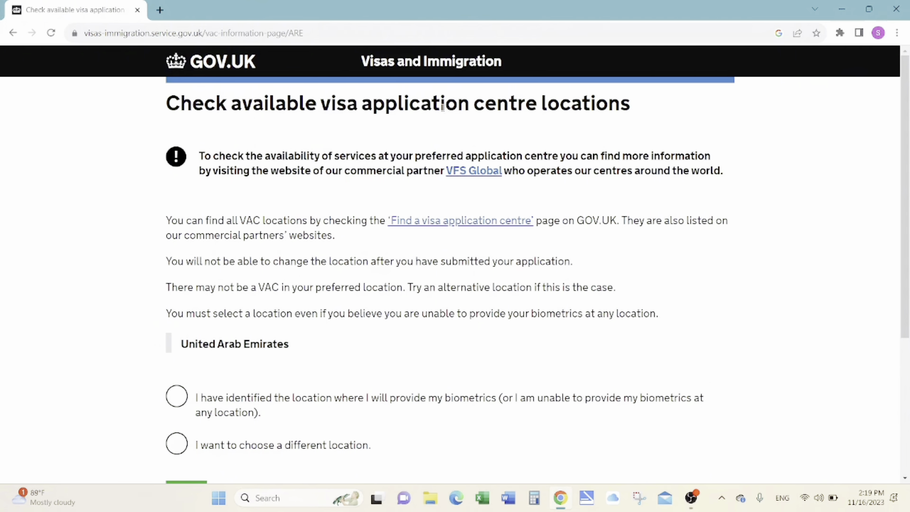
Confirm 'I have identified the location where I will provide my biometrics' and submit
{"action": "scroll", "coordinate": [378, 311], "scroll_direction": "down", "scroll_amount": 4}
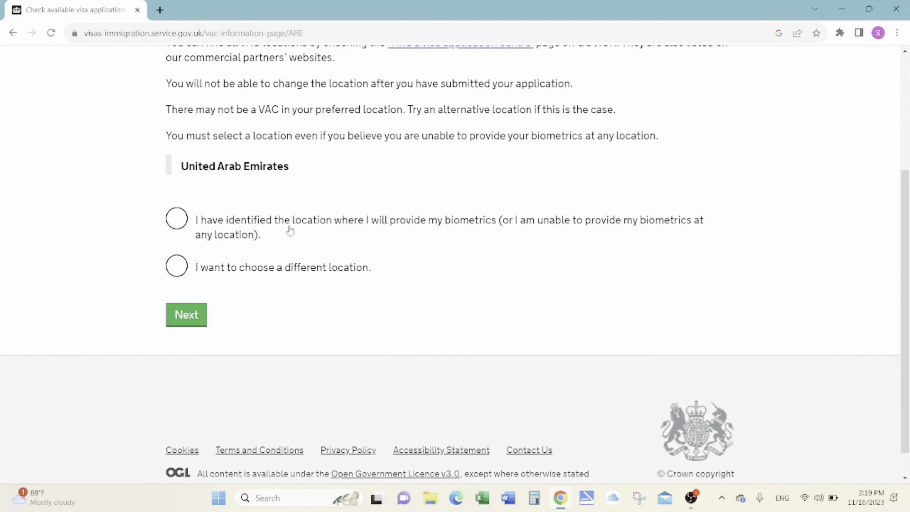
{"action": "left_click", "coordinate": [177, 220]}
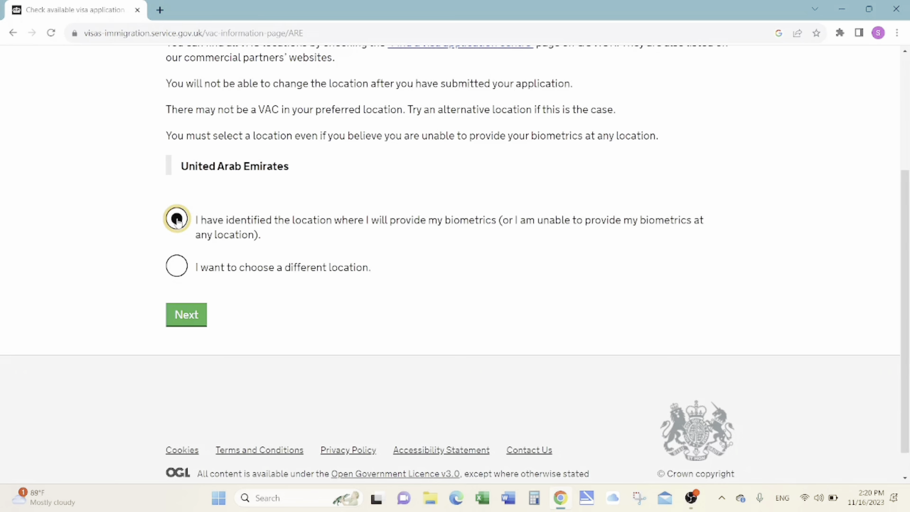
{"action": "left_click", "coordinate": [196, 308]}
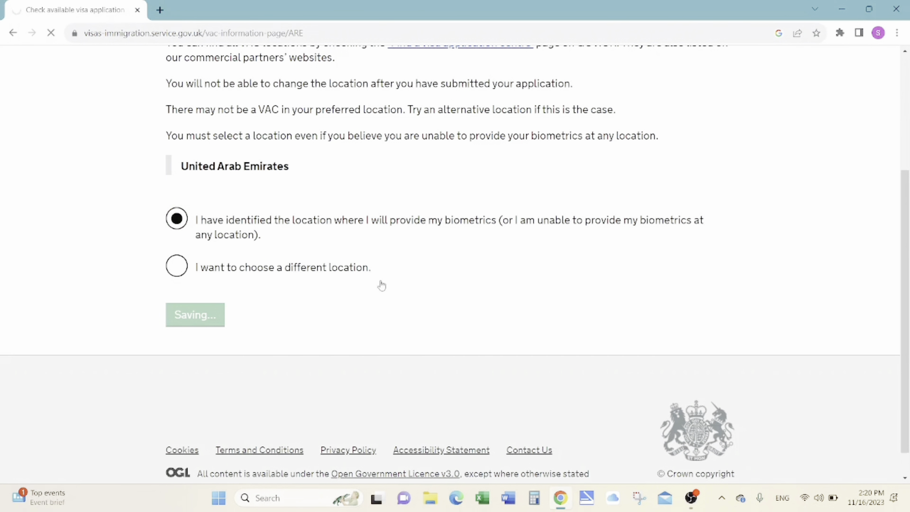
Read through the 'Apply for a UK visit visa' guidance and choose Start now
{"action": "scroll", "coordinate": [352, 218], "scroll_direction": "down", "scroll_amount": 4}
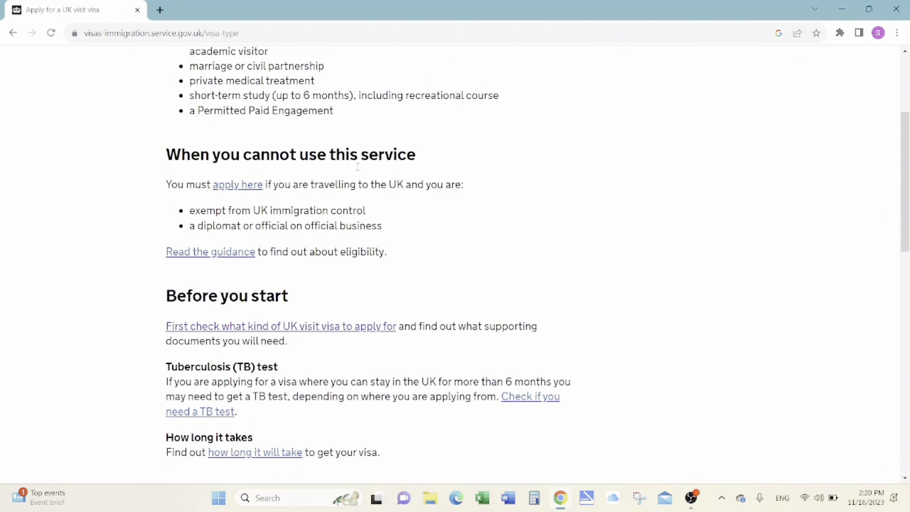
{"action": "scroll", "coordinate": [300, 198], "scroll_direction": "down", "scroll_amount": 2}
{"action": "scroll", "coordinate": [299, 198], "scroll_direction": "down", "scroll_amount": 4}
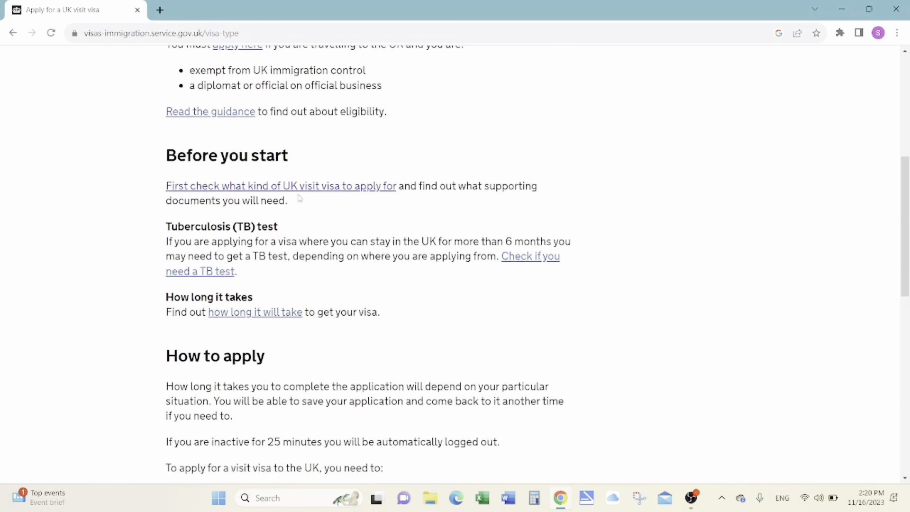
{"action": "scroll", "coordinate": [343, 221], "scroll_direction": "down", "scroll_amount": 8}
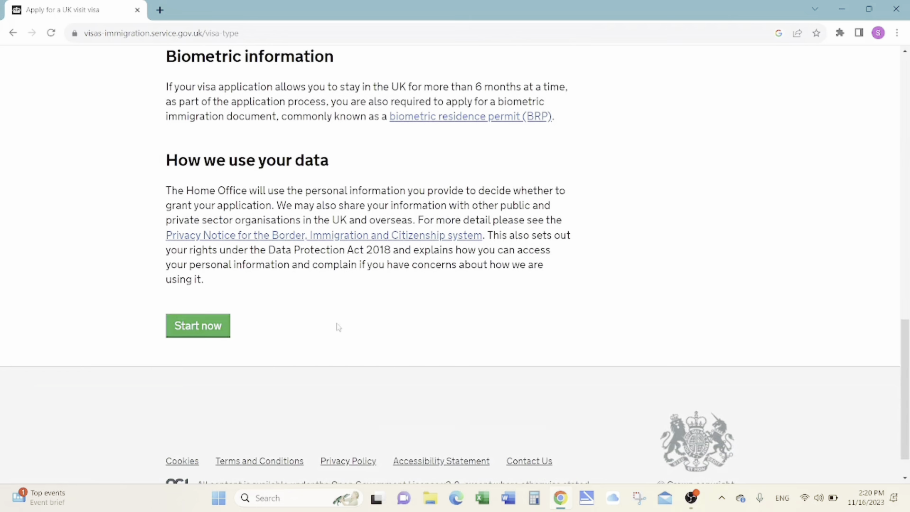
{"action": "left_click", "coordinate": [221, 333]}
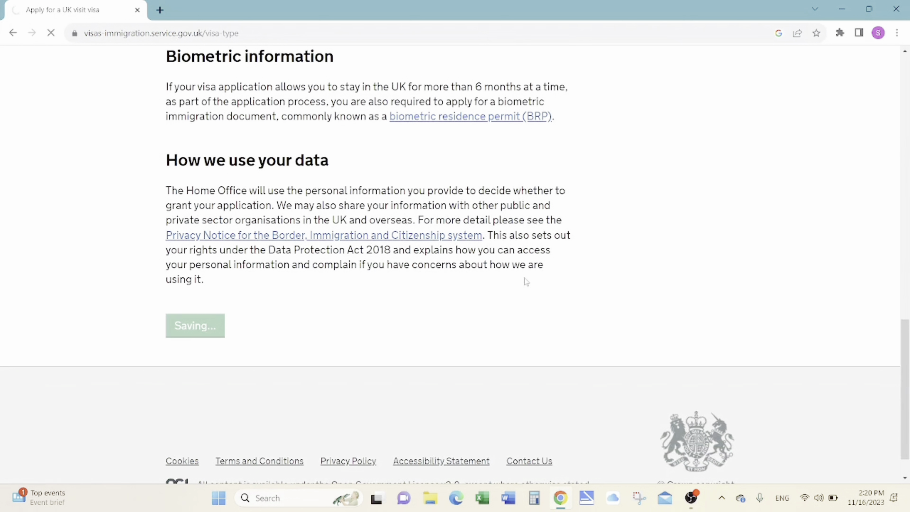
{"action": "scroll", "coordinate": [474, 272], "scroll_direction": "down", "scroll_amount": 1}
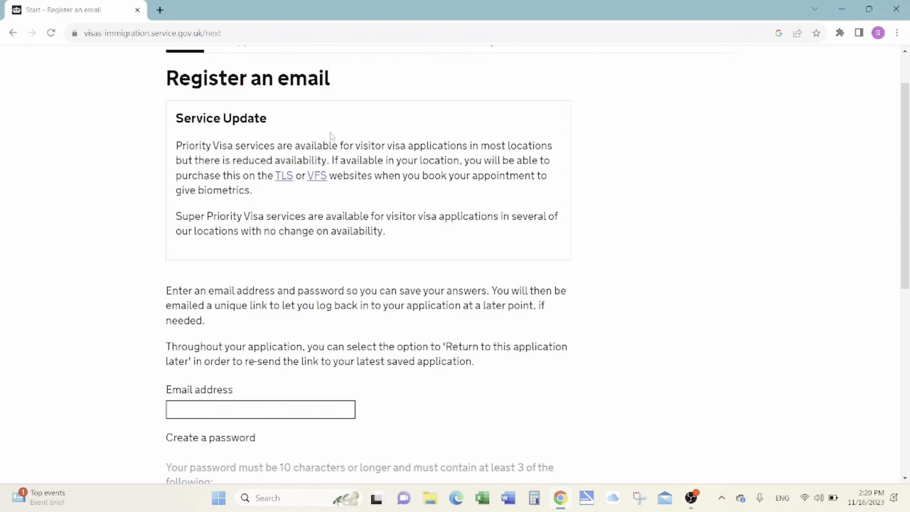
Fill in the applicant's e-mail address from the saved suggestion
{"action": "scroll", "coordinate": [324, 175], "scroll_direction": "down", "scroll_amount": 5}
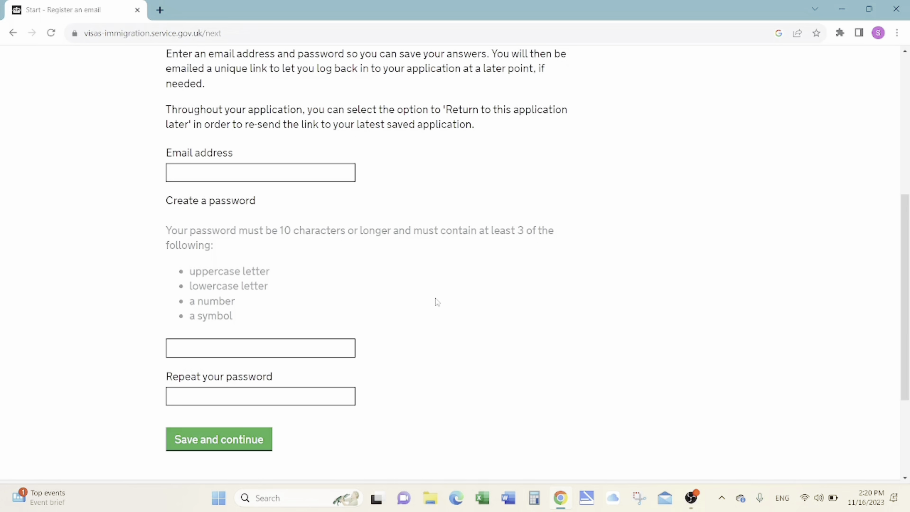
{"action": "left_click", "coordinate": [320, 175]}
{"action": "left_click", "coordinate": [212, 202]}
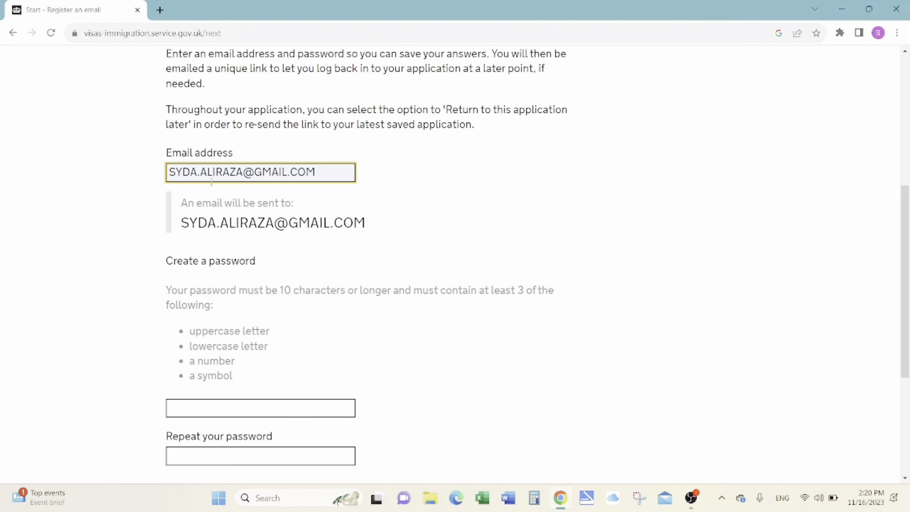
{"action": "scroll", "coordinate": [299, 198], "scroll_direction": "down", "scroll_amount": 3}
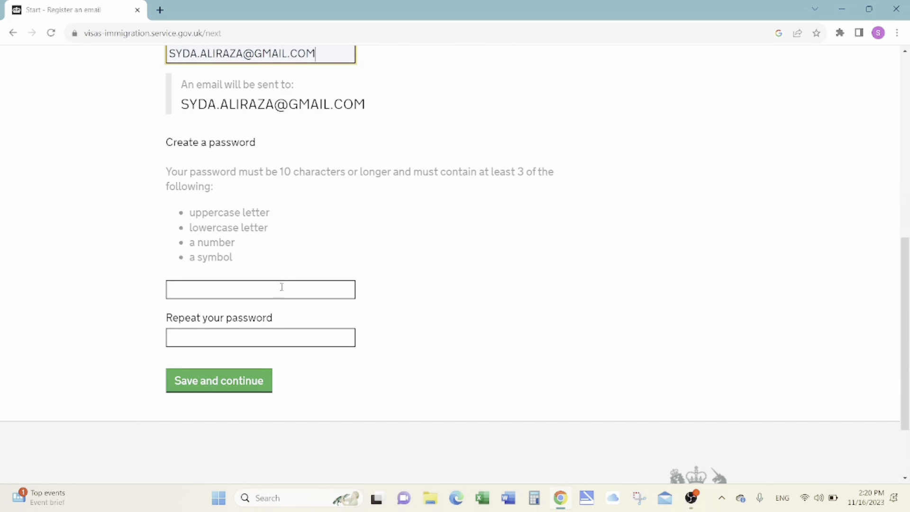
Enter the account password, repeat it to confirm, and save and continue
{"action": "left_click", "coordinate": [279, 281]}
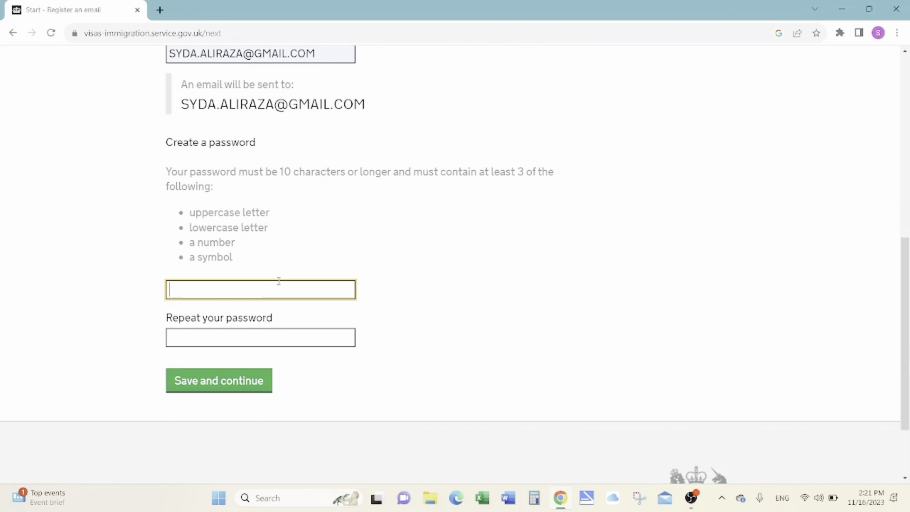
{"action": "type", "text": "•••"}
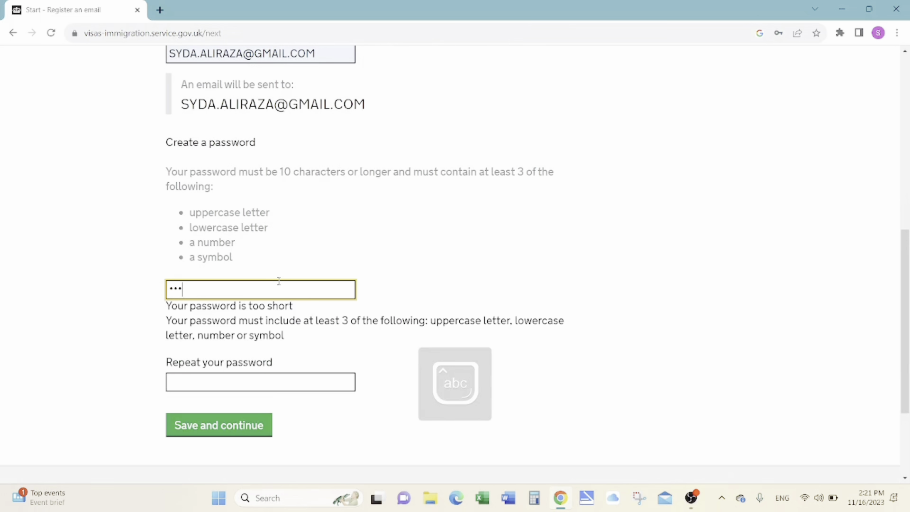
{"action": "type", "text": "••••••"}
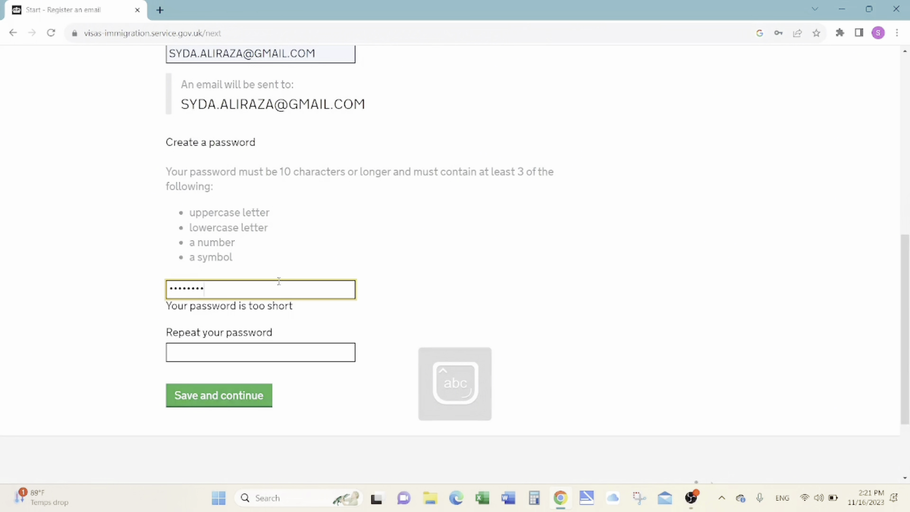
{"action": "type", "text": "•"}
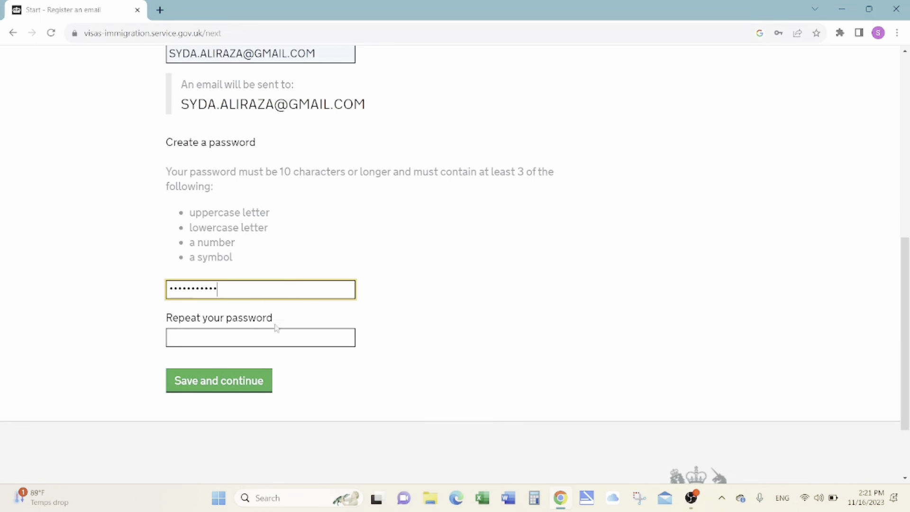
{"action": "left_click", "coordinate": [275, 334]}
{"action": "type", "text": "•••"}
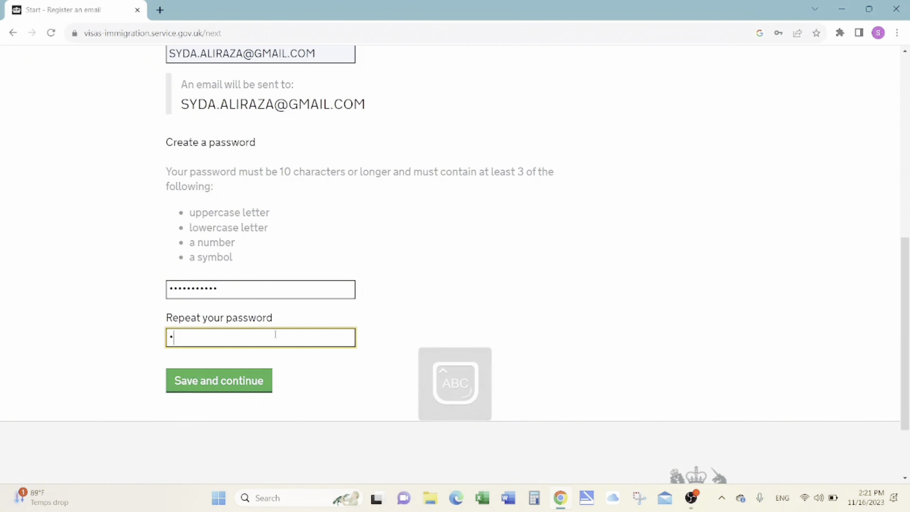
{"action": "type", "text": "•••••••••"}
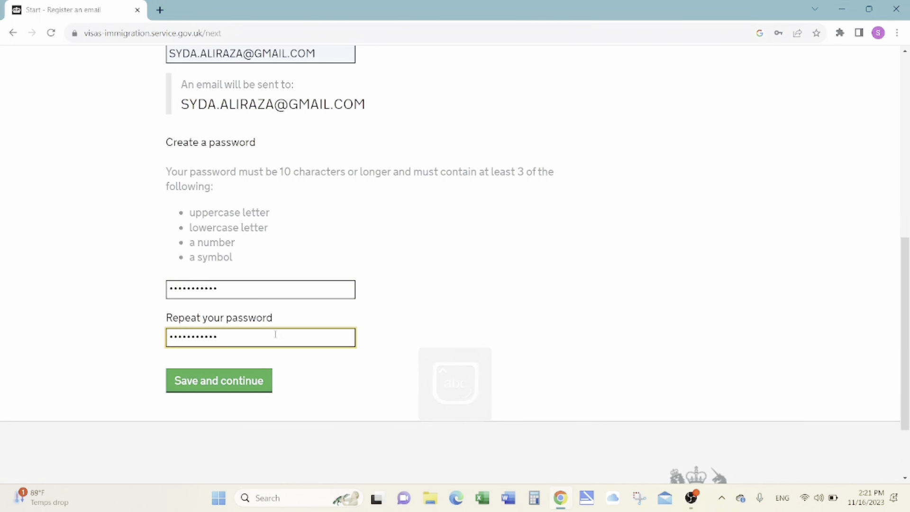
{"action": "left_click", "coordinate": [260, 381]}
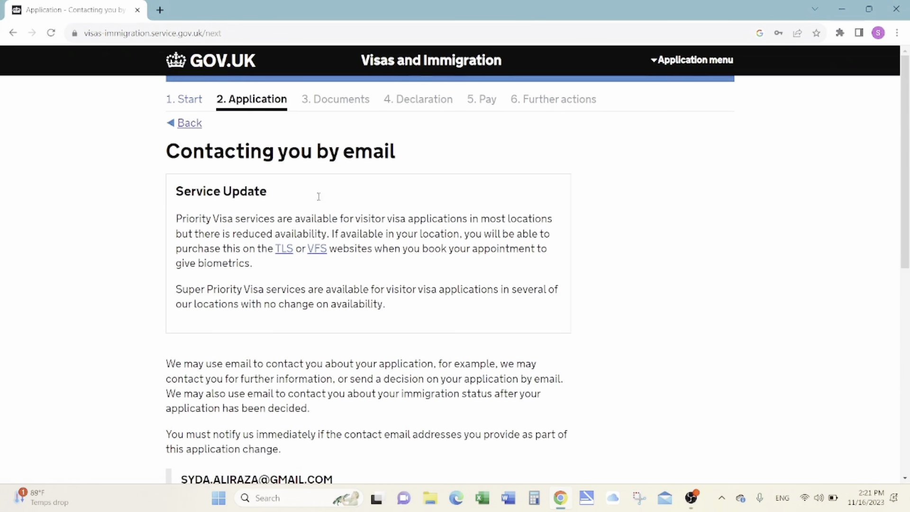
Record that the email address belongs to you, the applicant, and save
{"action": "scroll", "coordinate": [320, 199], "scroll_direction": "down", "scroll_amount": 3}
{"action": "scroll", "coordinate": [320, 200], "scroll_direction": "down", "scroll_amount": 4}
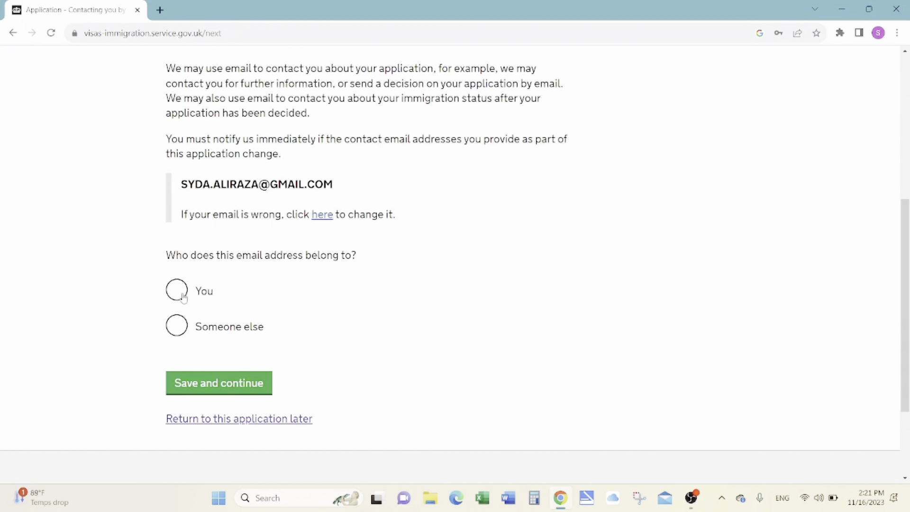
{"action": "left_click", "coordinate": [182, 294]}
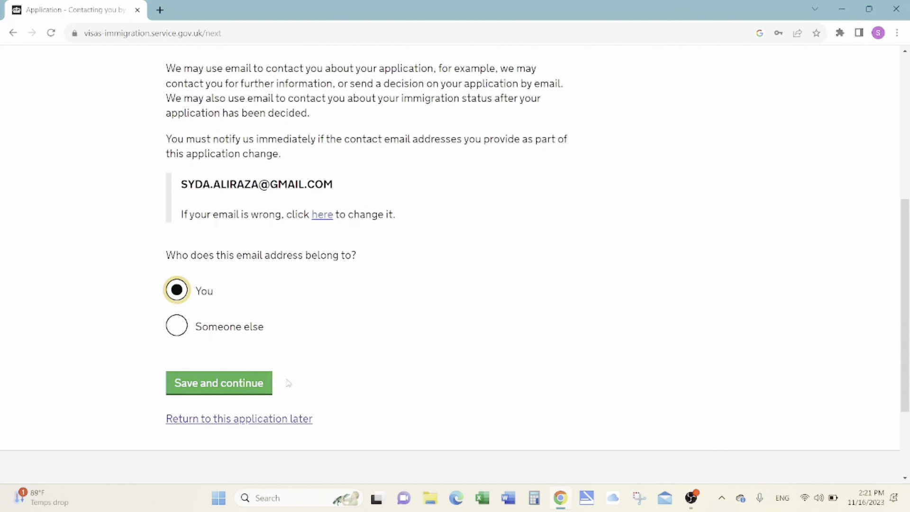
{"action": "left_click", "coordinate": [257, 384]}
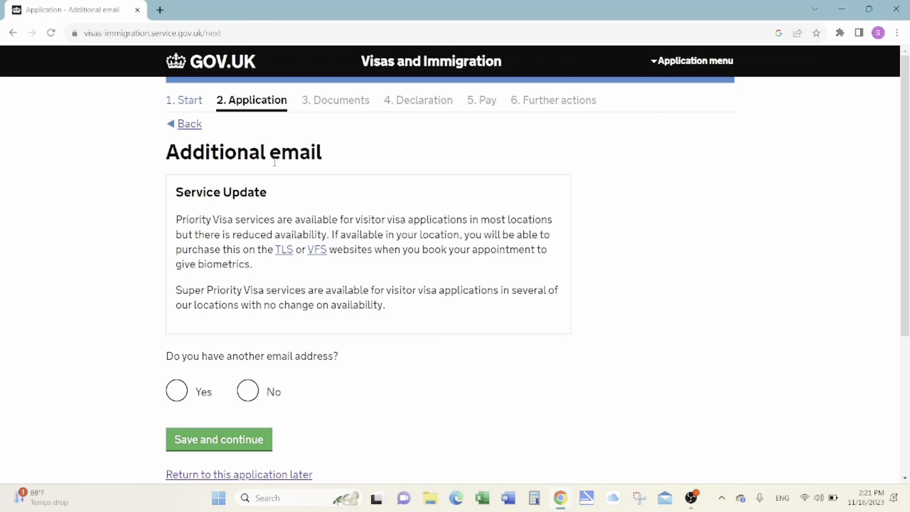
Answer 'No' to having another email address and save
{"action": "scroll", "coordinate": [278, 324], "scroll_direction": "down", "scroll_amount": 3}
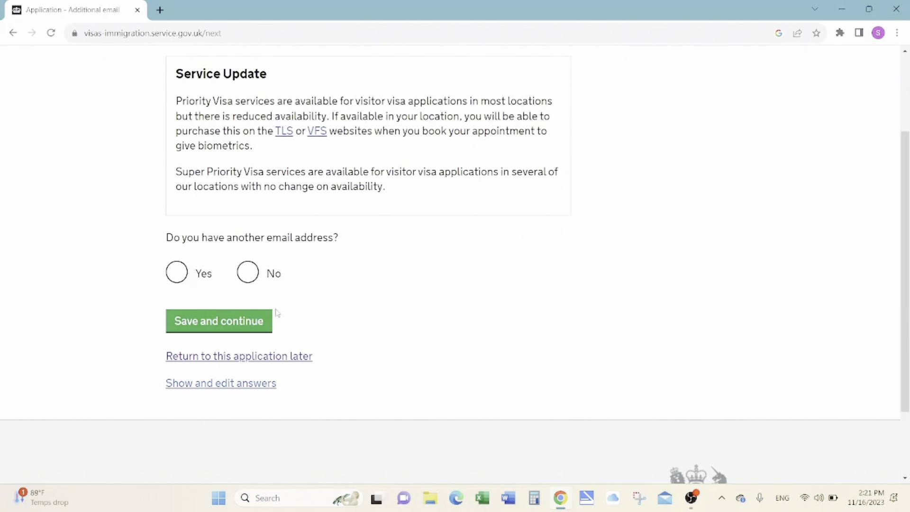
{"action": "left_click", "coordinate": [248, 276]}
{"action": "left_click", "coordinate": [242, 324]}
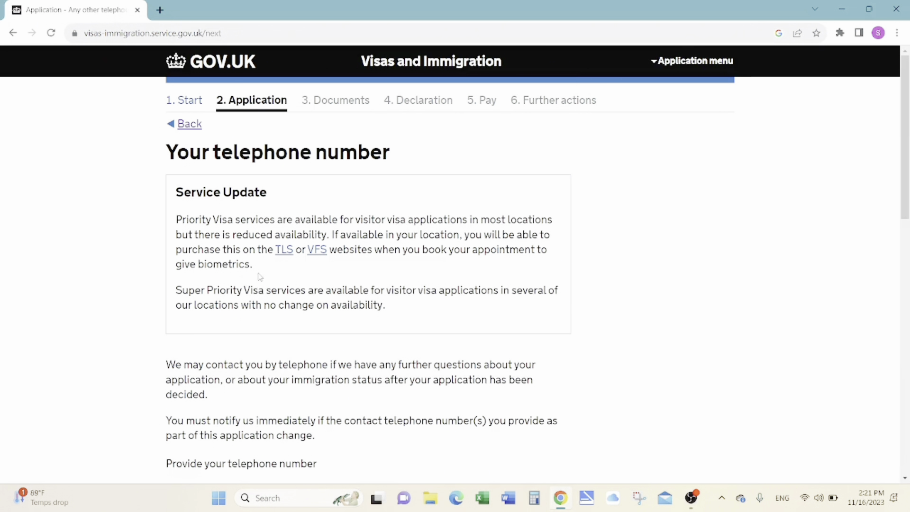
Enter the applicant's phone number, marked as a mobile for use whilst in the UK, and save
{"action": "scroll", "coordinate": [331, 266], "scroll_direction": "down", "scroll_amount": 3}
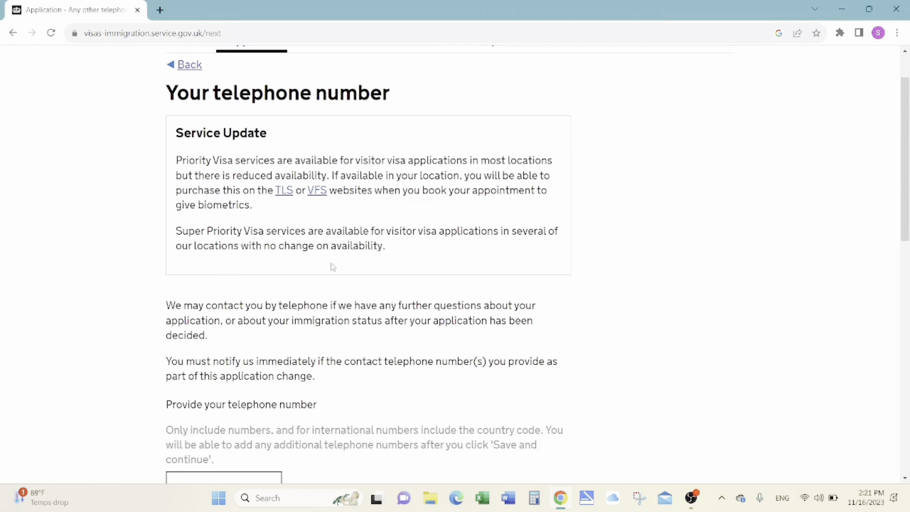
{"action": "scroll", "coordinate": [415, 246], "scroll_direction": "down", "scroll_amount": 3}
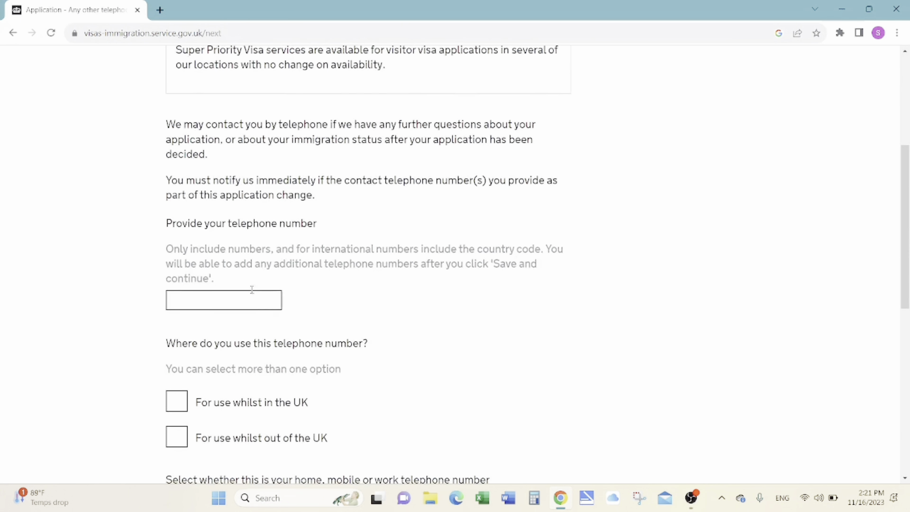
{"action": "left_click", "coordinate": [232, 190]}
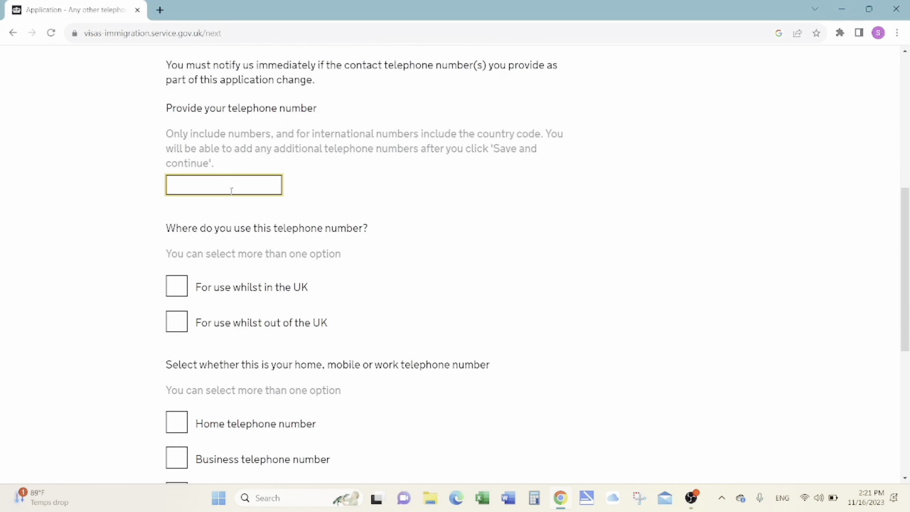
{"action": "scroll", "coordinate": [251, 194], "scroll_direction": "down", "scroll_amount": 2}
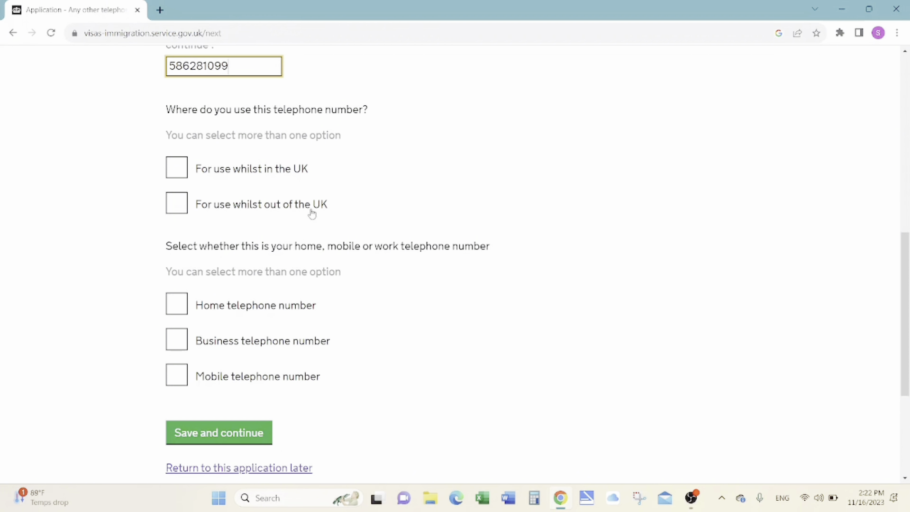
{"action": "left_click", "coordinate": [181, 173]}
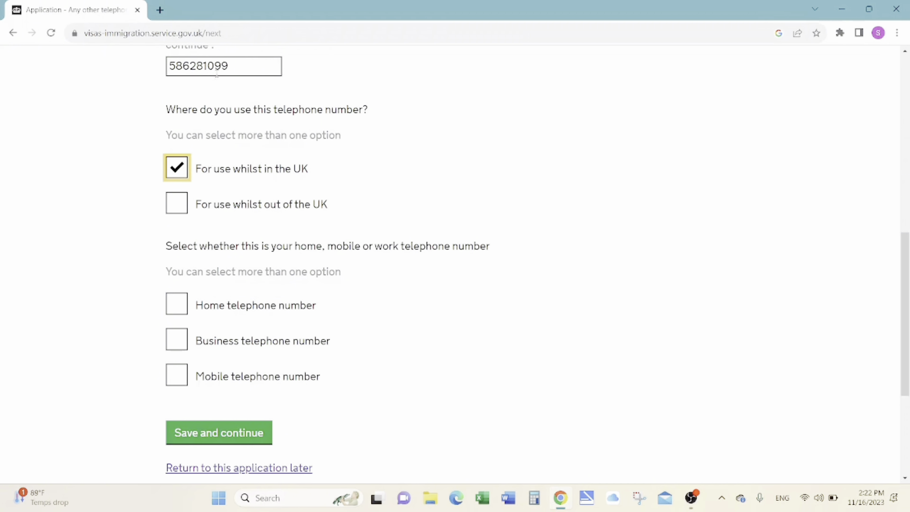
{"action": "scroll", "coordinate": [254, 235], "scroll_direction": "down", "scroll_amount": 1}
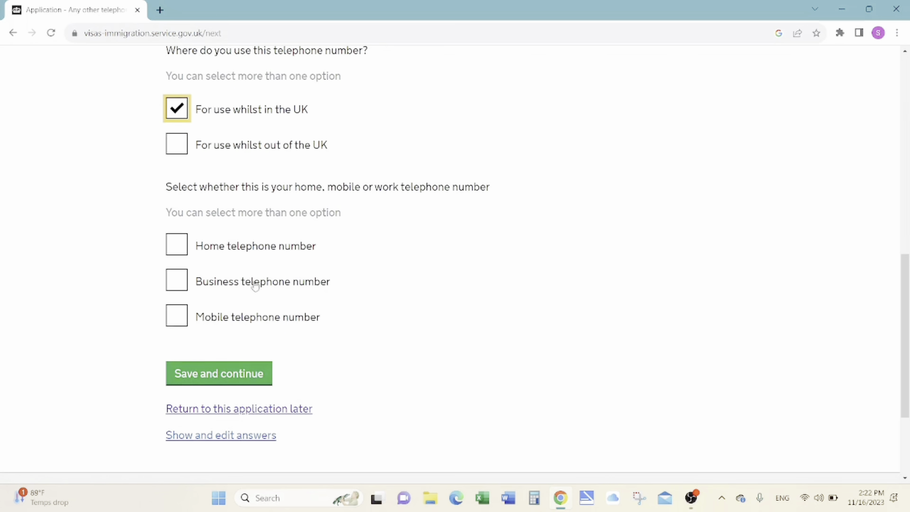
{"action": "left_click", "coordinate": [182, 321]}
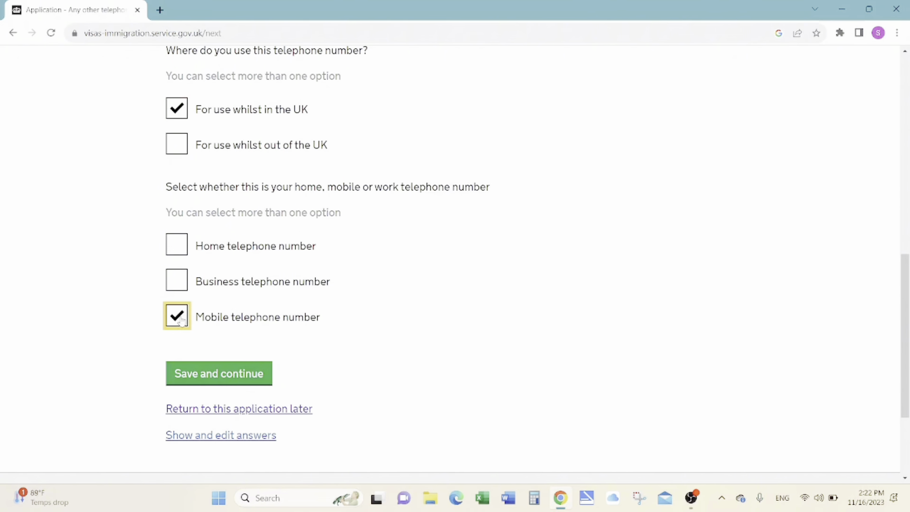
{"action": "scroll", "coordinate": [365, 321], "scroll_direction": "down", "scroll_amount": 1}
{"action": "left_click", "coordinate": [242, 320]}
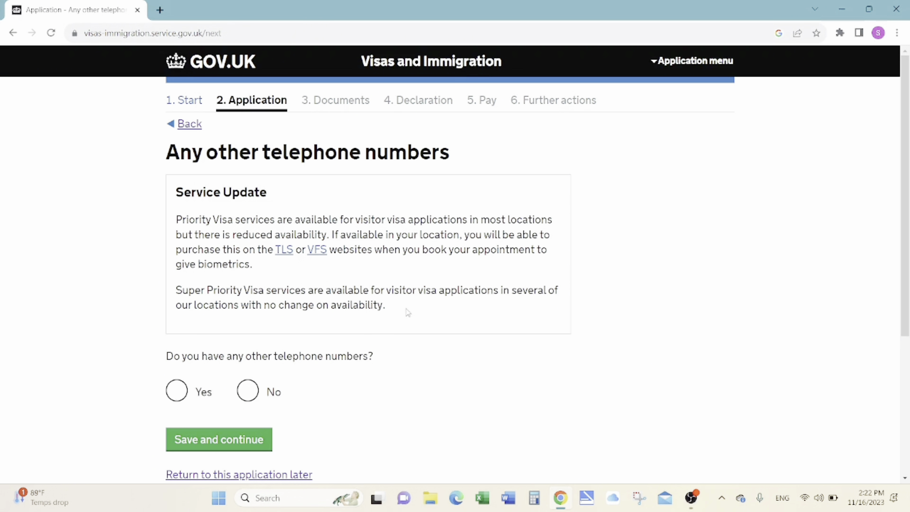
Answer 'No' to having any other telephone numbers and save
{"action": "scroll", "coordinate": [407, 312], "scroll_direction": "down", "scroll_amount": 3}
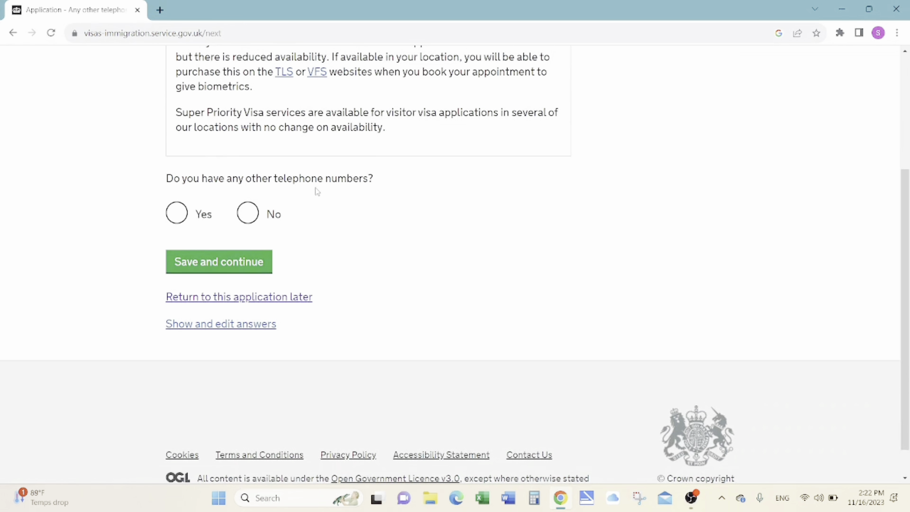
{"action": "left_click", "coordinate": [247, 213]}
{"action": "left_click", "coordinate": [239, 271]}
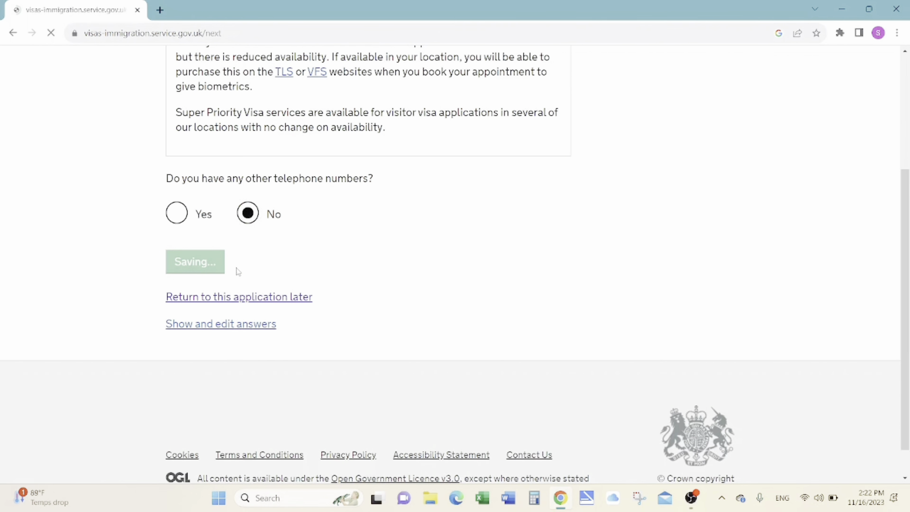
Allow contact by both call and text message (SMS) and save
{"action": "scroll", "coordinate": [460, 270], "scroll_direction": "down", "scroll_amount": 1}
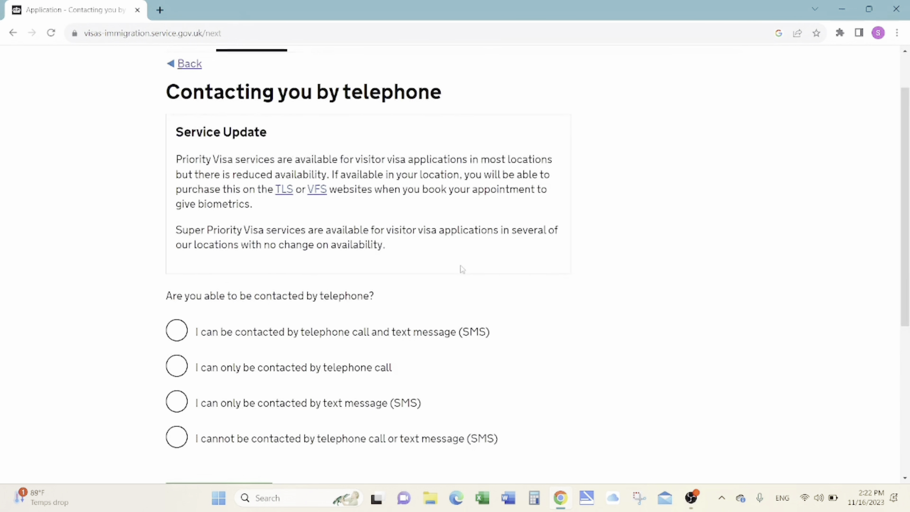
{"action": "scroll", "coordinate": [463, 268], "scroll_direction": "down", "scroll_amount": 1}
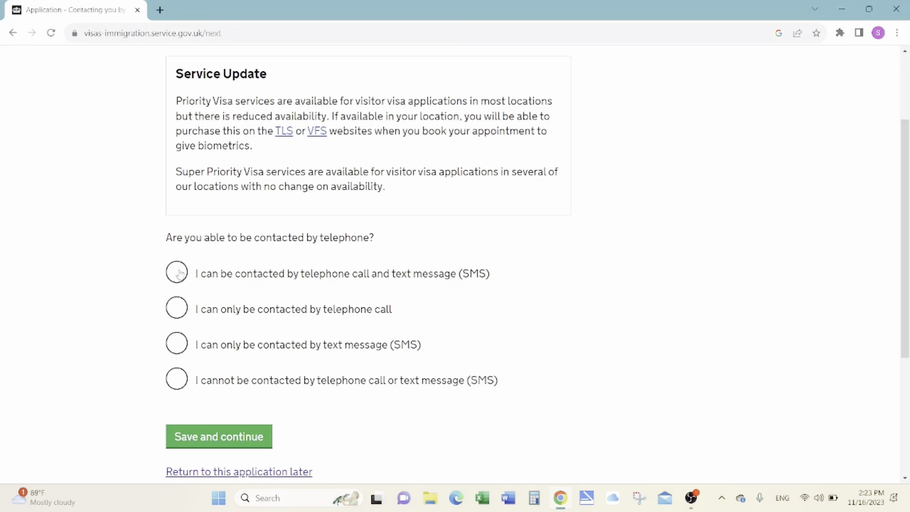
{"action": "left_click", "coordinate": [178, 274]}
{"action": "left_click", "coordinate": [267, 433]}
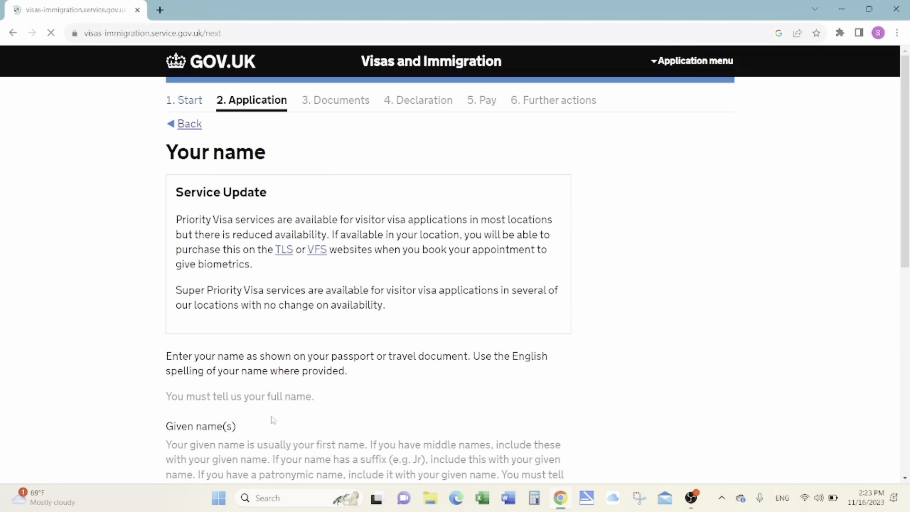
Enter the applicant's given names and family name in capitals, as on the passport, and continue
{"action": "scroll", "coordinate": [252, 233], "scroll_direction": "down", "scroll_amount": 1}
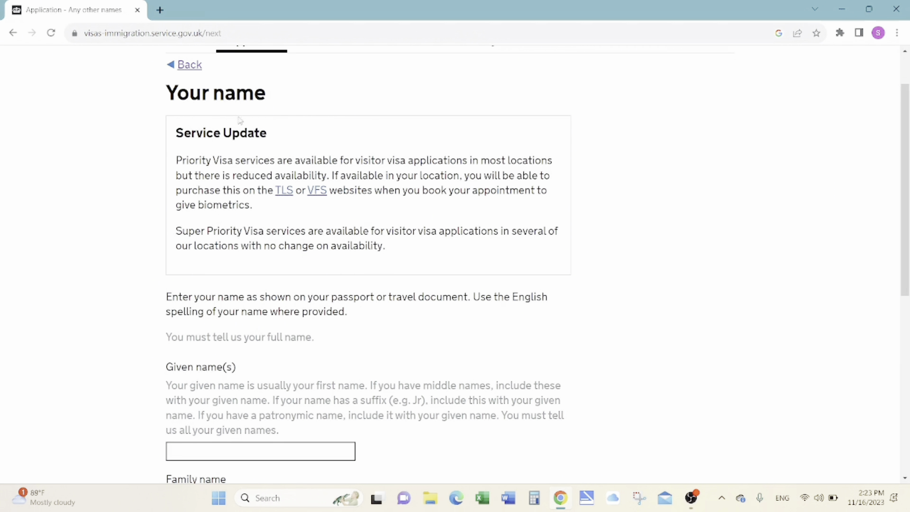
{"action": "scroll", "coordinate": [377, 398], "scroll_direction": "down", "scroll_amount": 2}
{"action": "scroll", "coordinate": [378, 392], "scroll_direction": "down", "scroll_amount": 1}
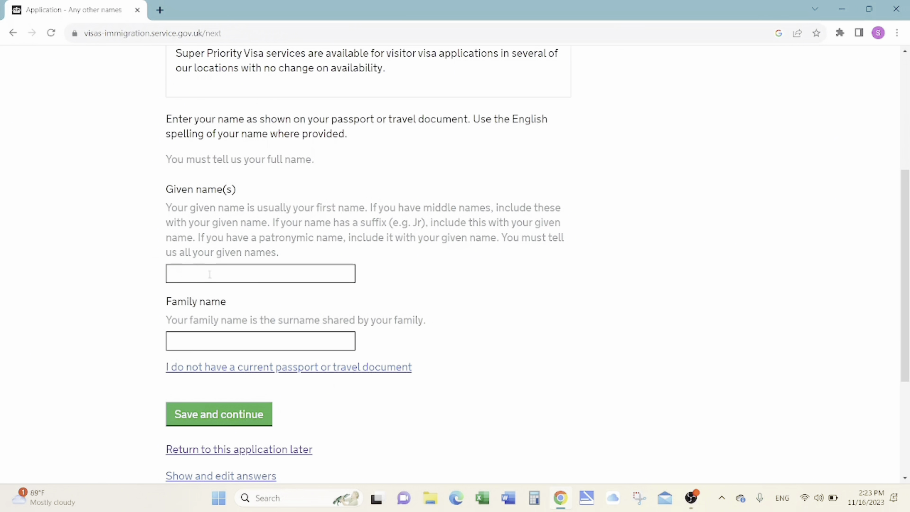
{"action": "key", "text": "Caps_Lock"}
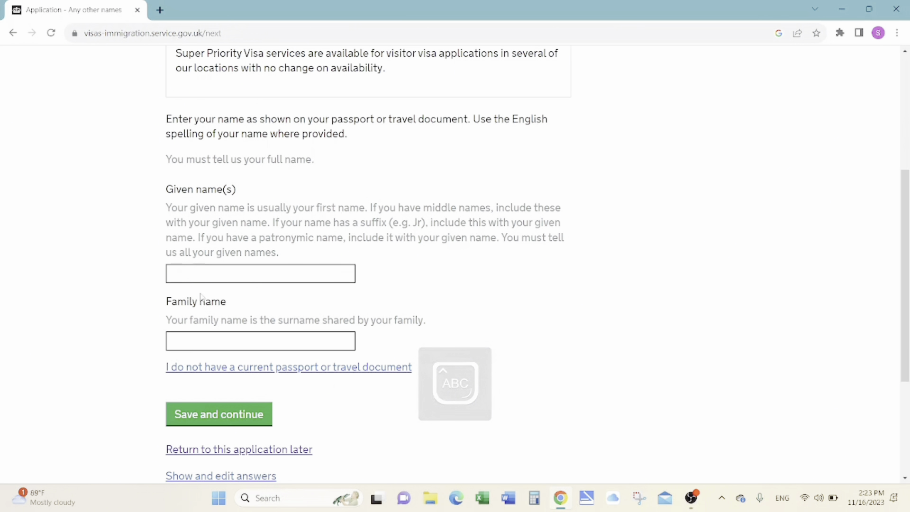
{"action": "left_click", "coordinate": [196, 274]}
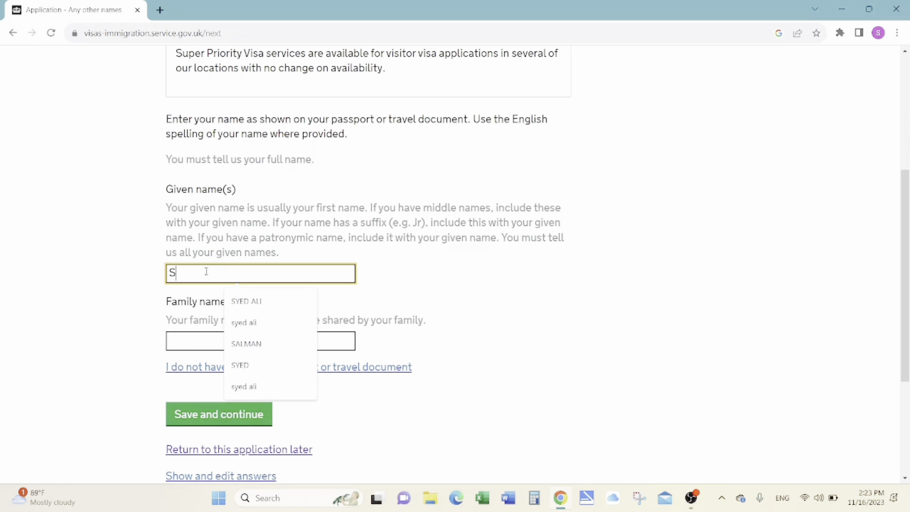
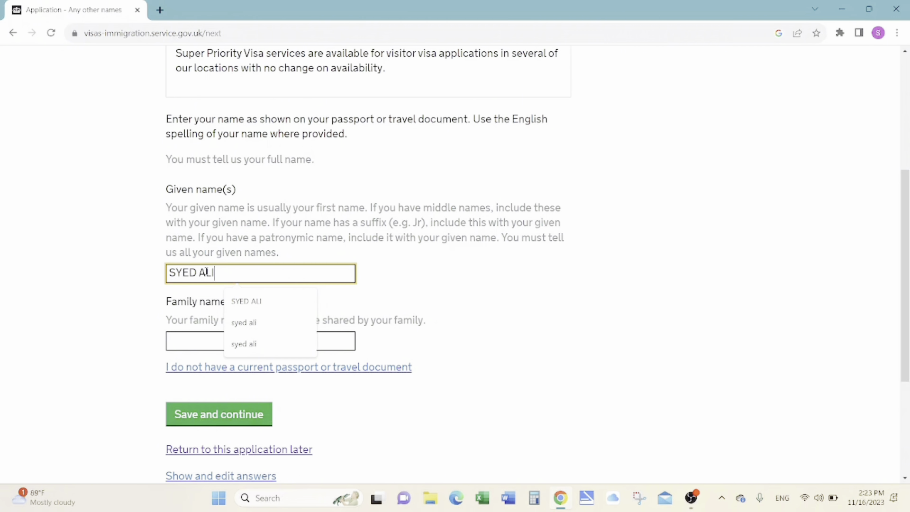
{"action": "left_click", "coordinate": [191, 348]}
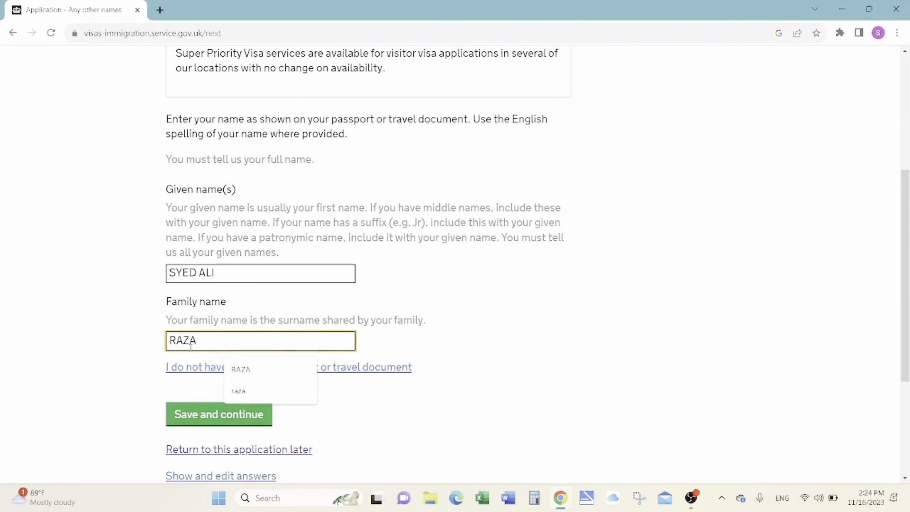
{"action": "scroll", "coordinate": [159, 305], "scroll_direction": "down", "scroll_amount": 3}
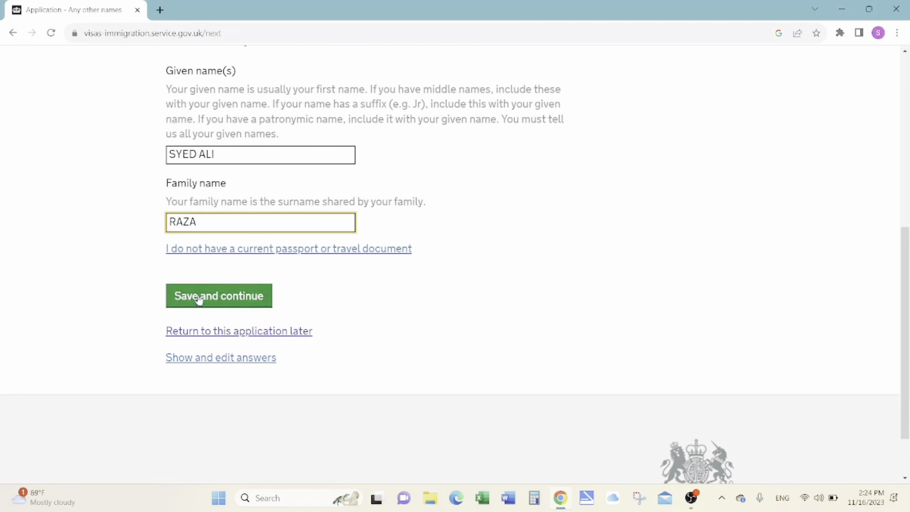
{"action": "left_click", "coordinate": [224, 299]}
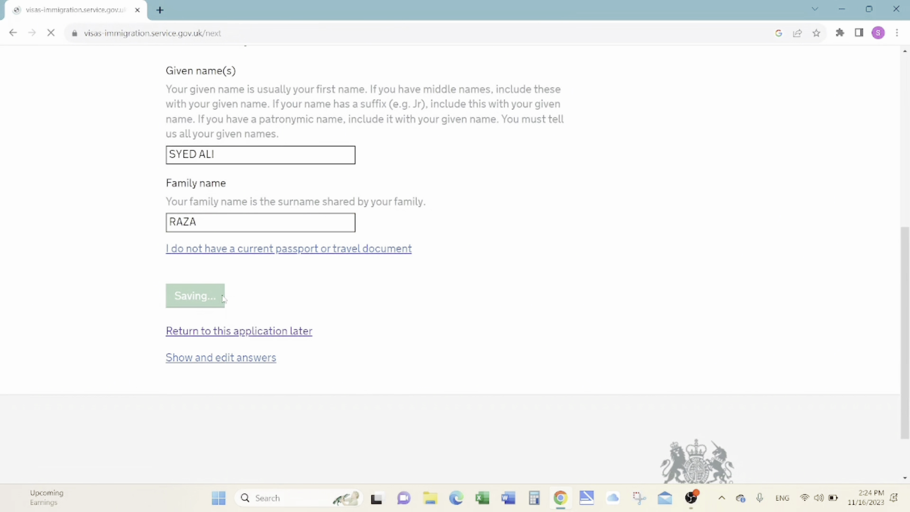
Answer 'No' to having been known by any other names and save
{"action": "scroll", "coordinate": [256, 287], "scroll_direction": "down", "scroll_amount": 3}
{"action": "scroll", "coordinate": [255, 287], "scroll_direction": "down", "scroll_amount": 2}
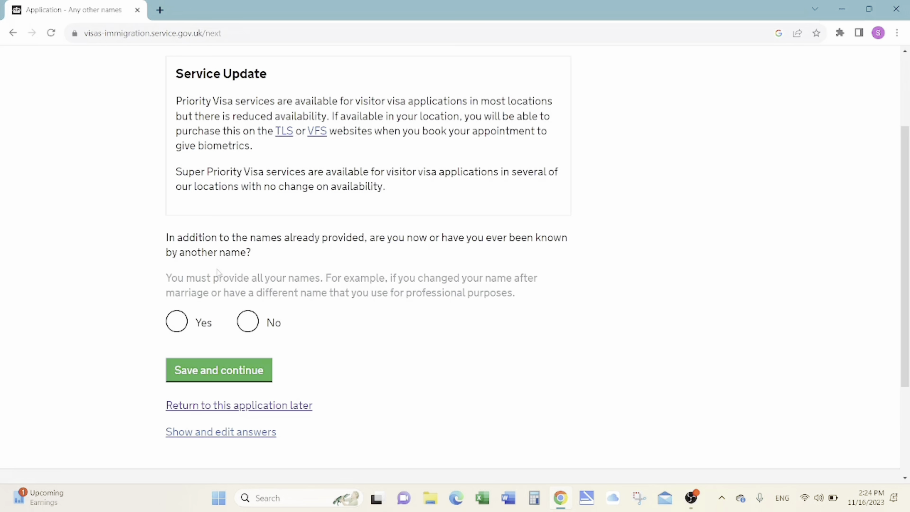
{"action": "left_click", "coordinate": [246, 321]}
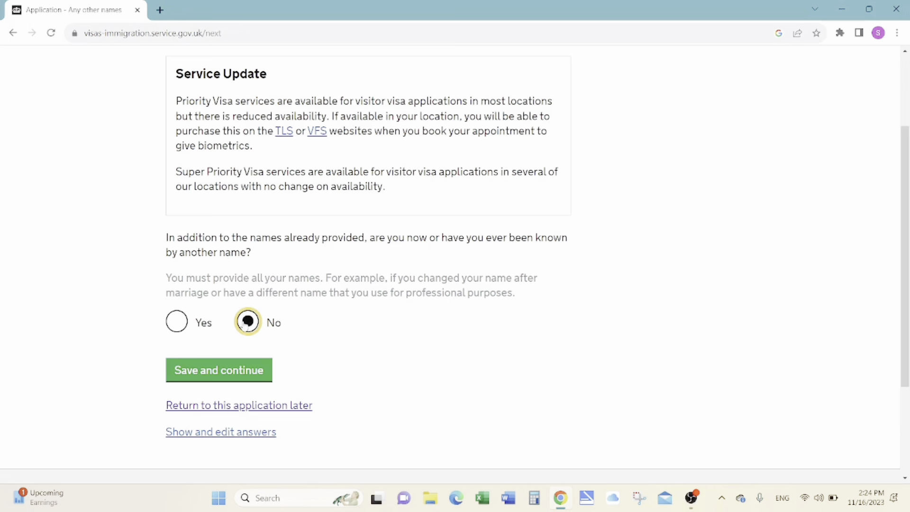
{"action": "left_click", "coordinate": [236, 372]}
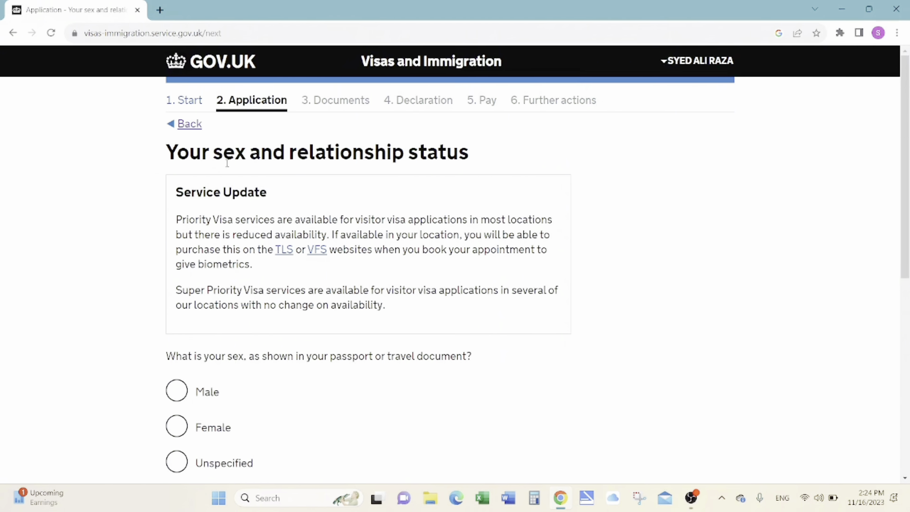
Choose Male for sex and Single for relationship status, then save and continue
{"action": "scroll", "coordinate": [416, 169], "scroll_direction": "down", "scroll_amount": 3}
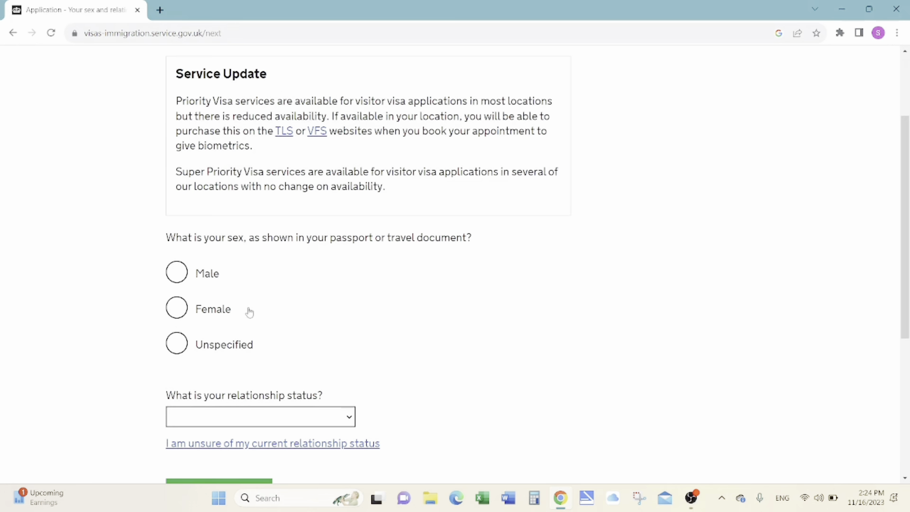
{"action": "left_click", "coordinate": [180, 283]}
{"action": "scroll", "coordinate": [331, 291], "scroll_direction": "down", "scroll_amount": 4}
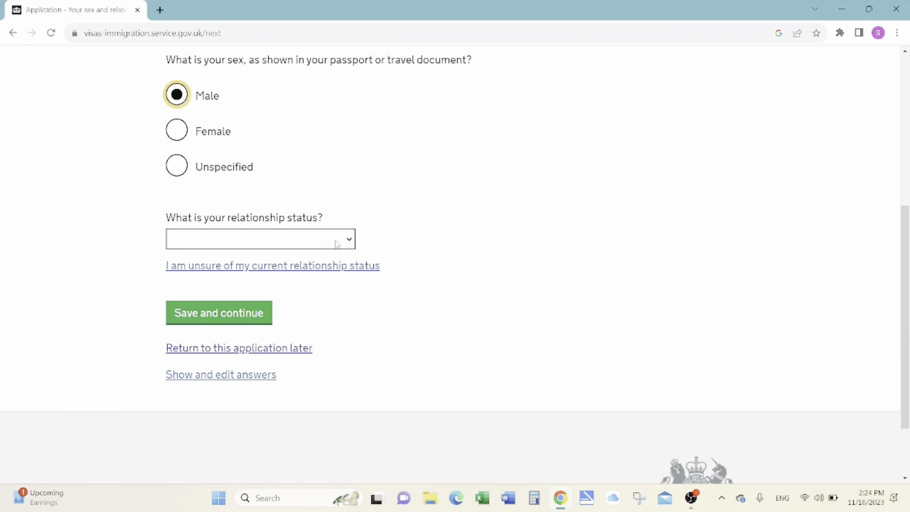
{"action": "left_click", "coordinate": [347, 243]}
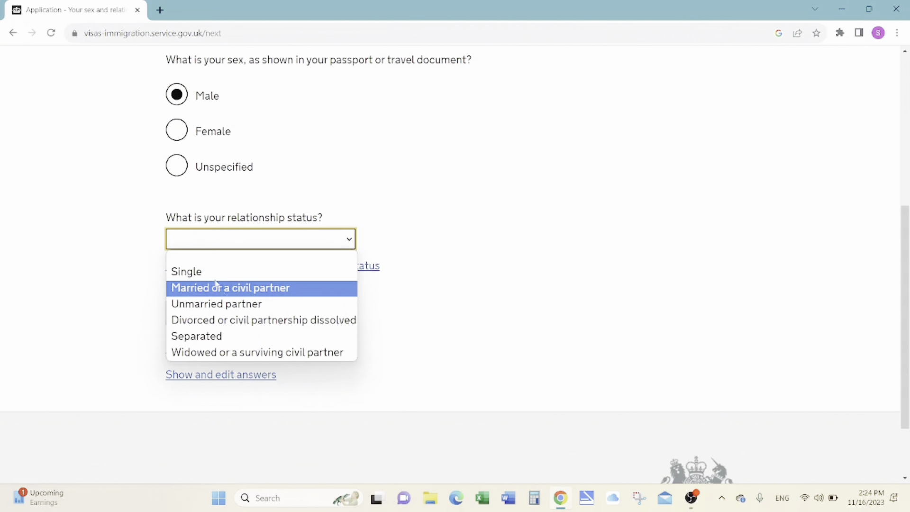
{"action": "left_click", "coordinate": [202, 277]}
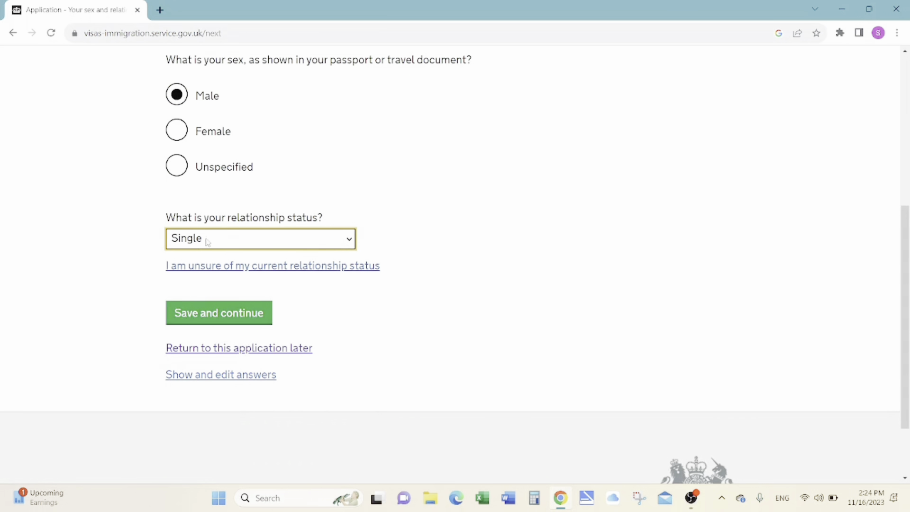
{"action": "left_click", "coordinate": [227, 312]}
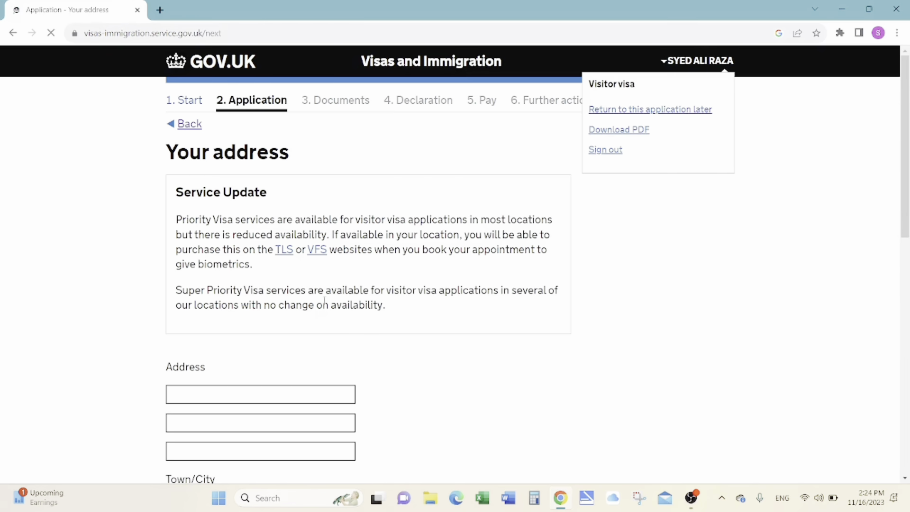
Enter the street address in the first line and DUBAI UAE in the second line
{"action": "scroll", "coordinate": [327, 296], "scroll_direction": "down", "scroll_amount": 2}
{"action": "scroll", "coordinate": [374, 279], "scroll_direction": "up", "scroll_amount": 3}
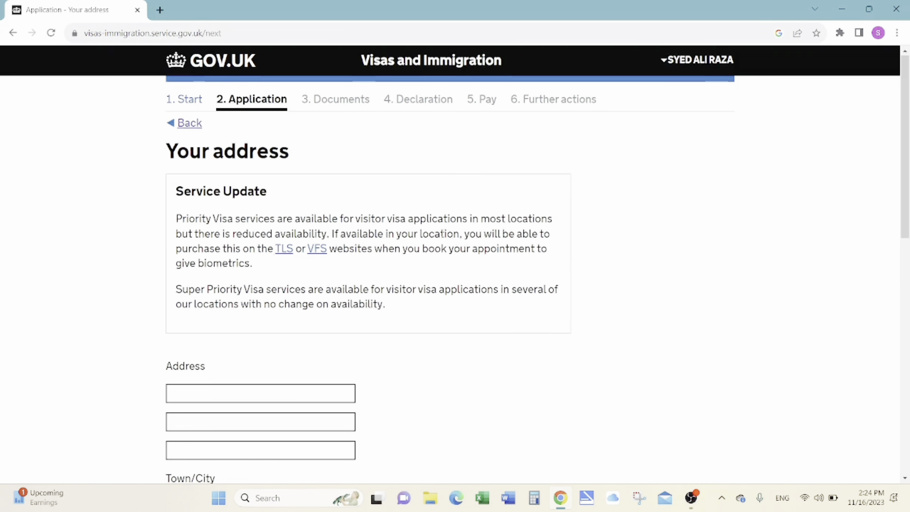
{"action": "scroll", "coordinate": [444, 237], "scroll_direction": "down", "scroll_amount": 1}
{"action": "scroll", "coordinate": [443, 237], "scroll_direction": "down", "scroll_amount": 1}
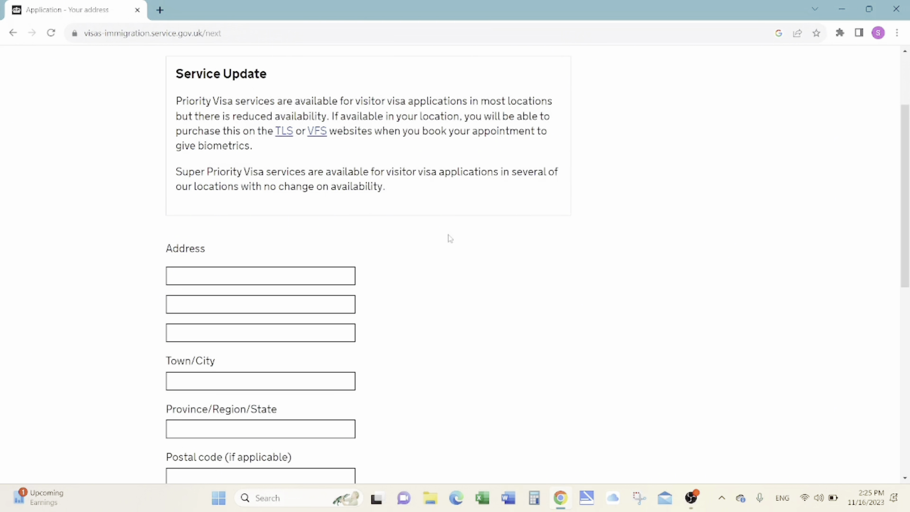
{"action": "left_click", "coordinate": [266, 274]}
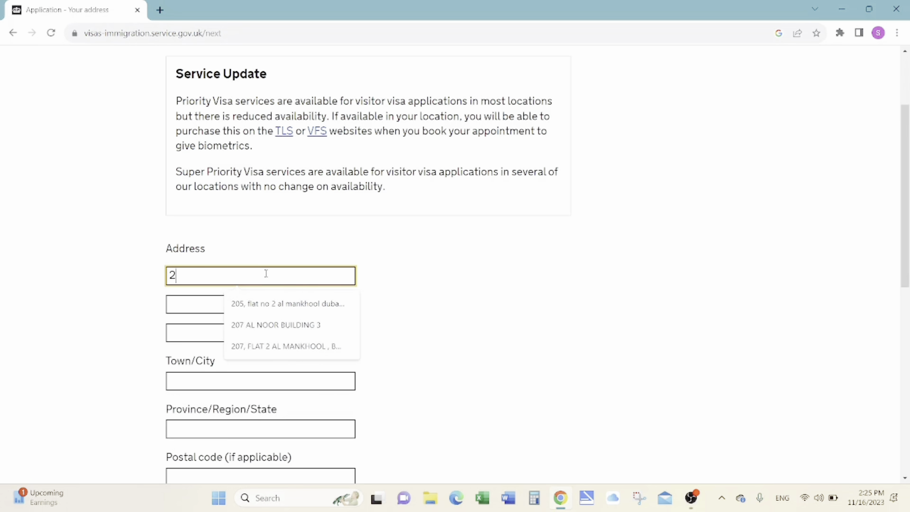
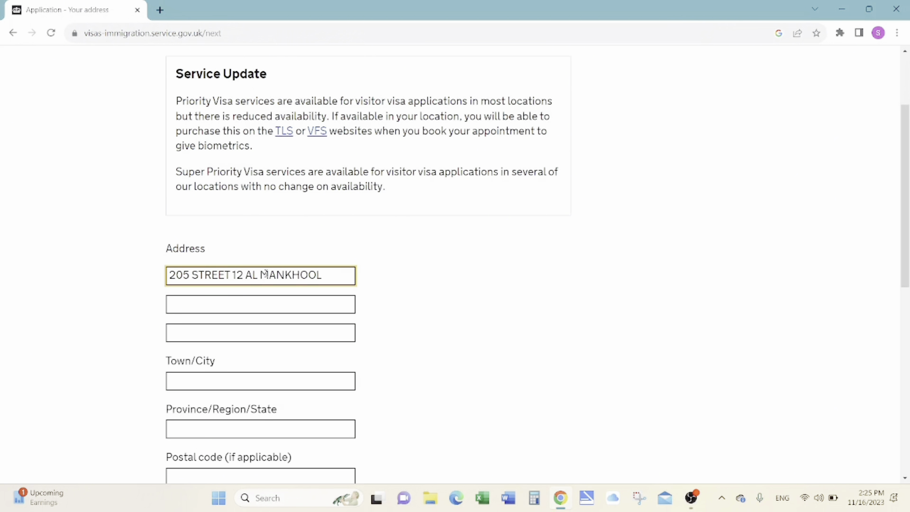
{"action": "key", "text": "Tab"}
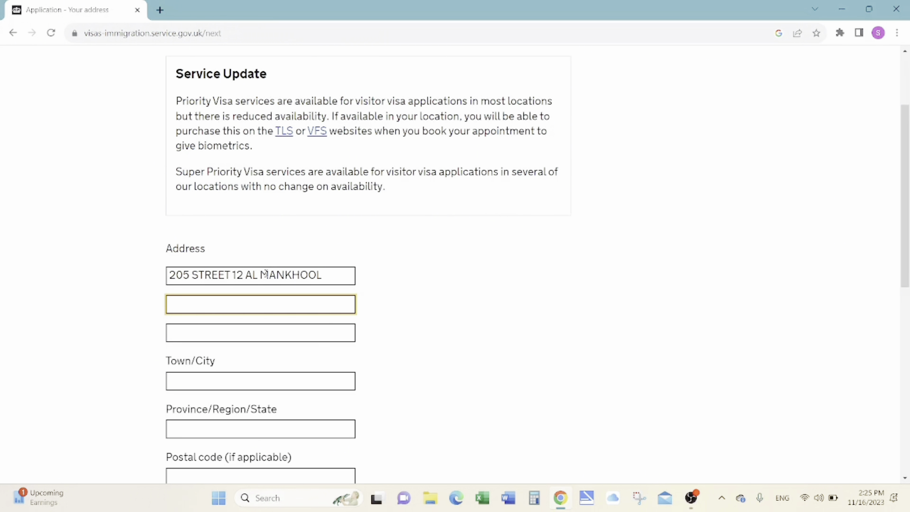
{"action": "type", "text": "DUBAI"}
{"action": "type", "text": "UAE"}
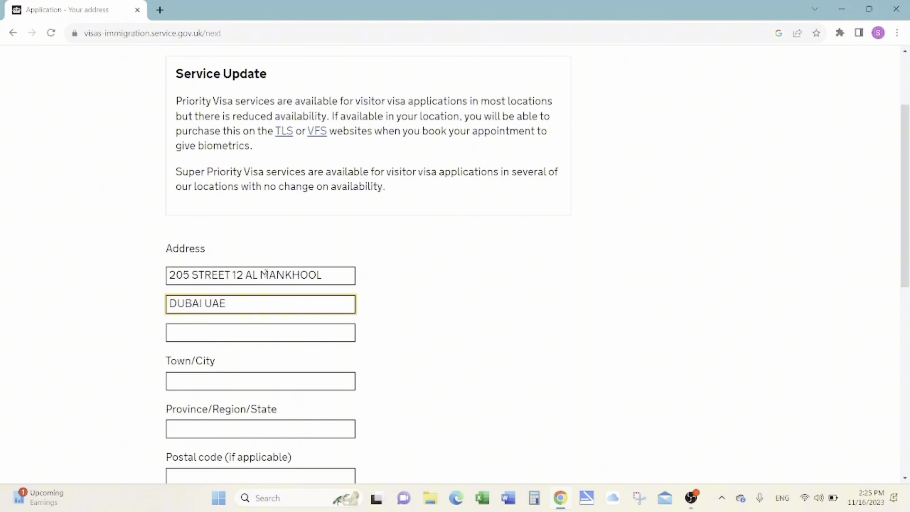
Fill town/city and province/region as DUBAI, and postal code as 00000
{"action": "scroll", "coordinate": [266, 274], "scroll_direction": "down", "scroll_amount": 3}
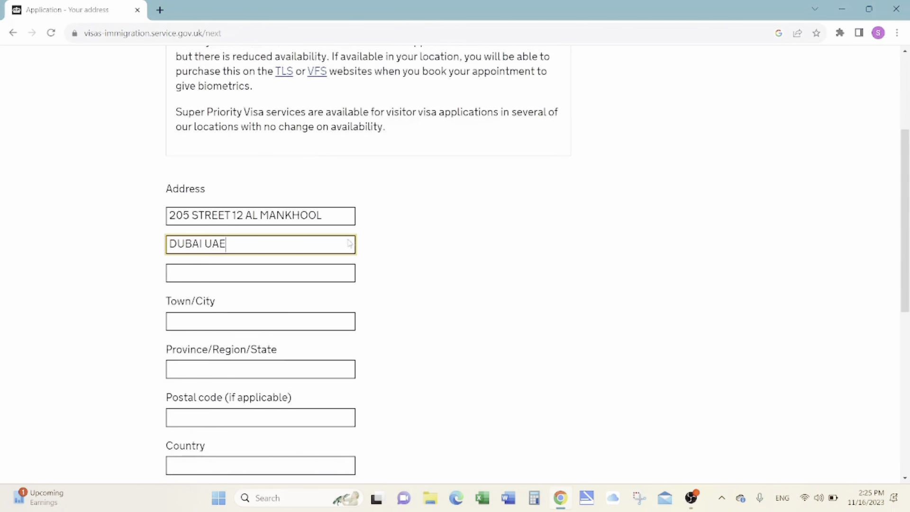
{"action": "left_click", "coordinate": [223, 262]}
{"action": "left_click", "coordinate": [242, 295]}
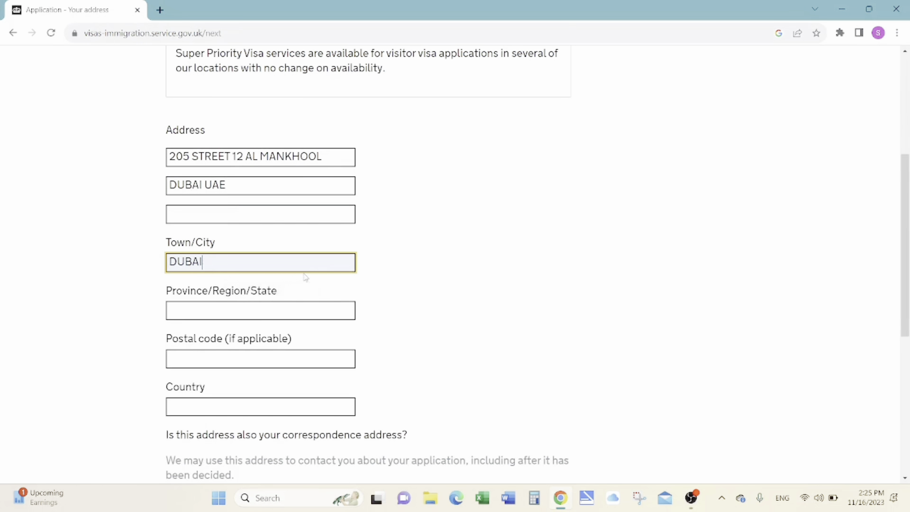
{"action": "scroll", "coordinate": [305, 279], "scroll_direction": "down", "scroll_amount": 2}
{"action": "left_click", "coordinate": [207, 192]}
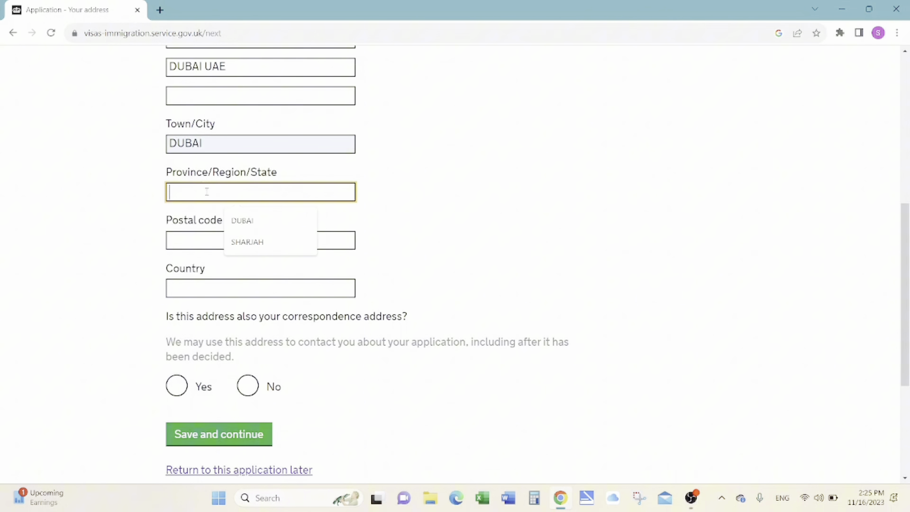
{"action": "left_click", "coordinate": [241, 224]}
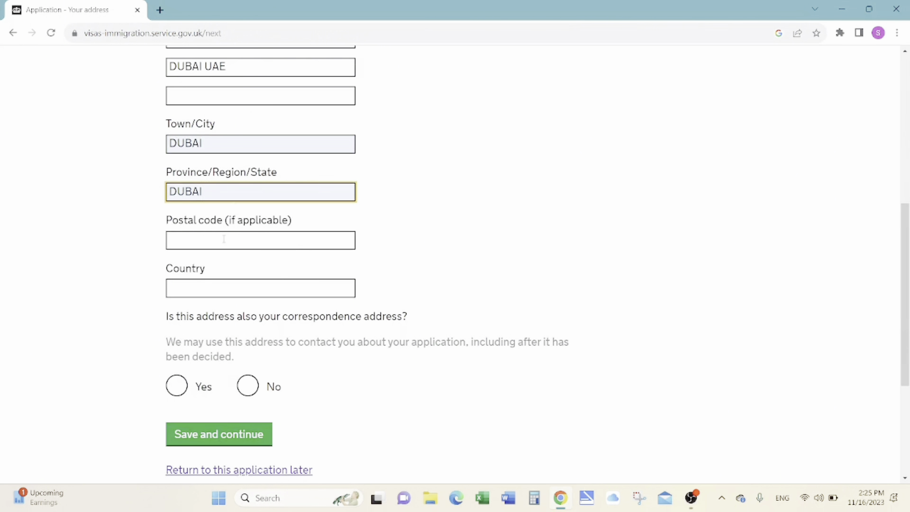
{"action": "type", "text": "0"}
{"action": "key", "text": "BackSpace"}
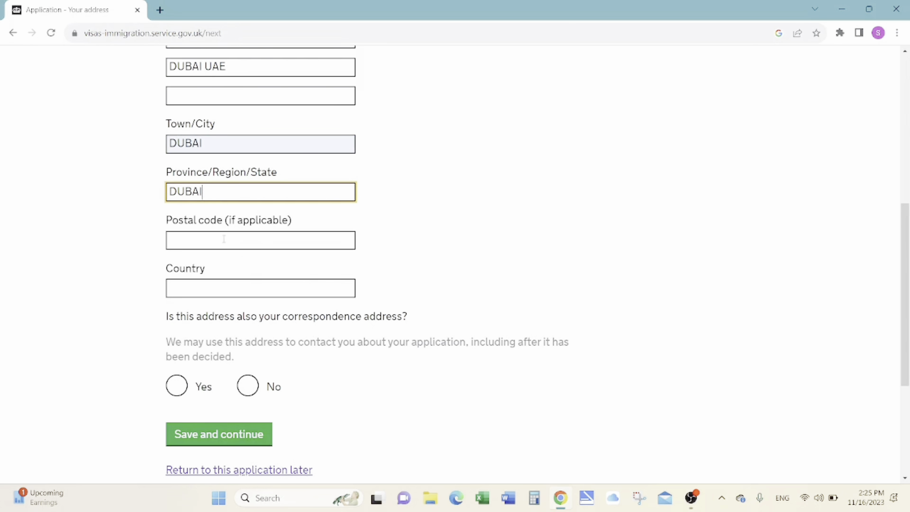
{"action": "left_click", "coordinate": [223, 239]}
{"action": "type", "text": "00000"}
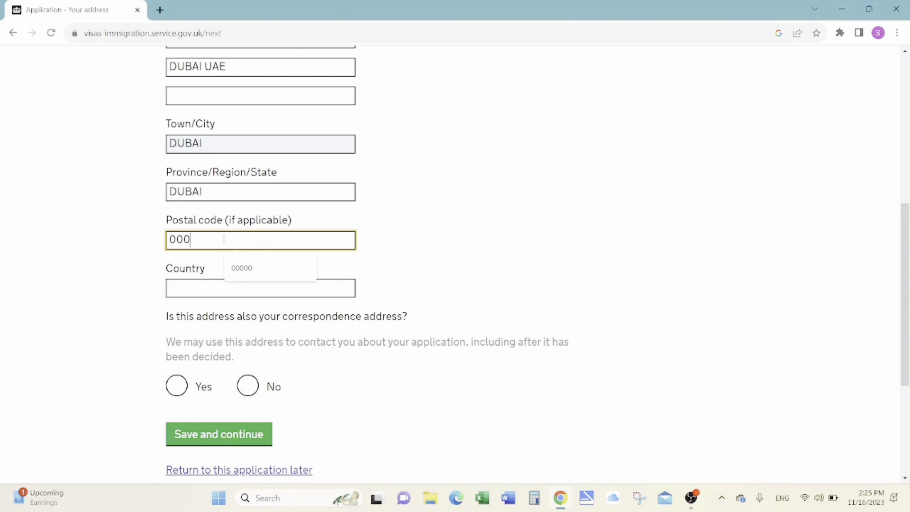
Set the country to United Arab Emirates, mark it as correspondence address, and save
{"action": "left_click", "coordinate": [242, 292]}
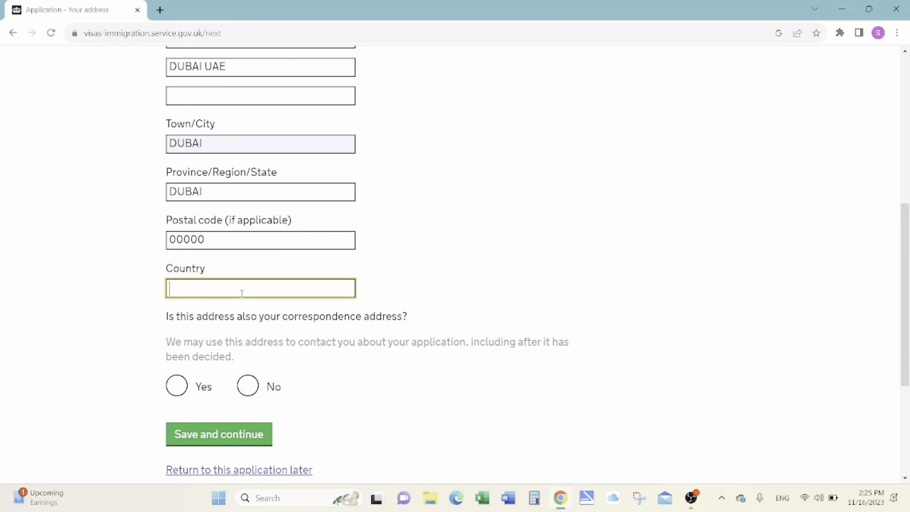
{"action": "type", "text": "UNI"}
{"action": "key", "text": "Down"}
{"action": "key", "text": "Down"}
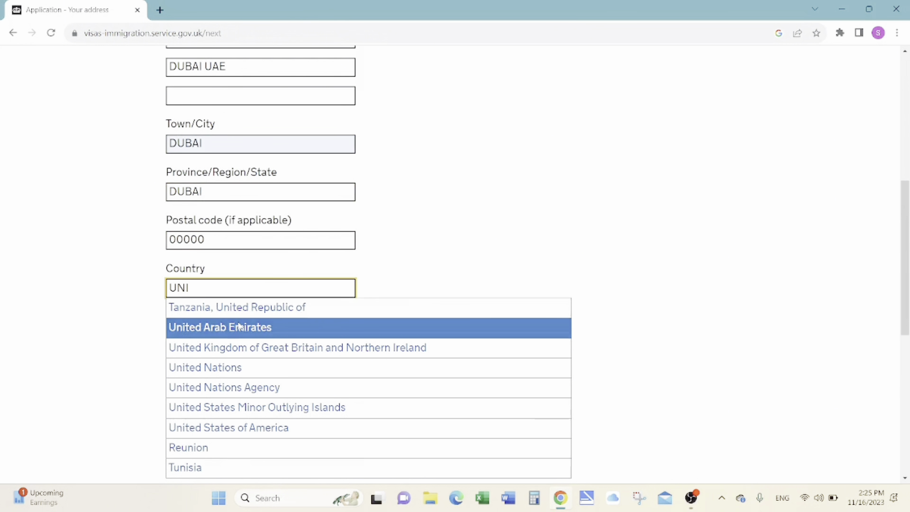
{"action": "key", "text": "Return"}
{"action": "scroll", "coordinate": [287, 280], "scroll_direction": "down", "scroll_amount": 3}
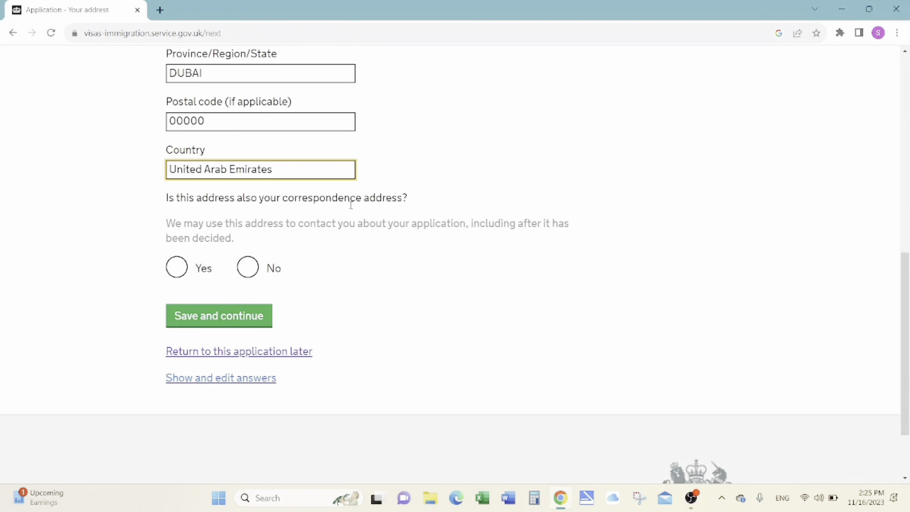
{"action": "left_click", "coordinate": [176, 268]}
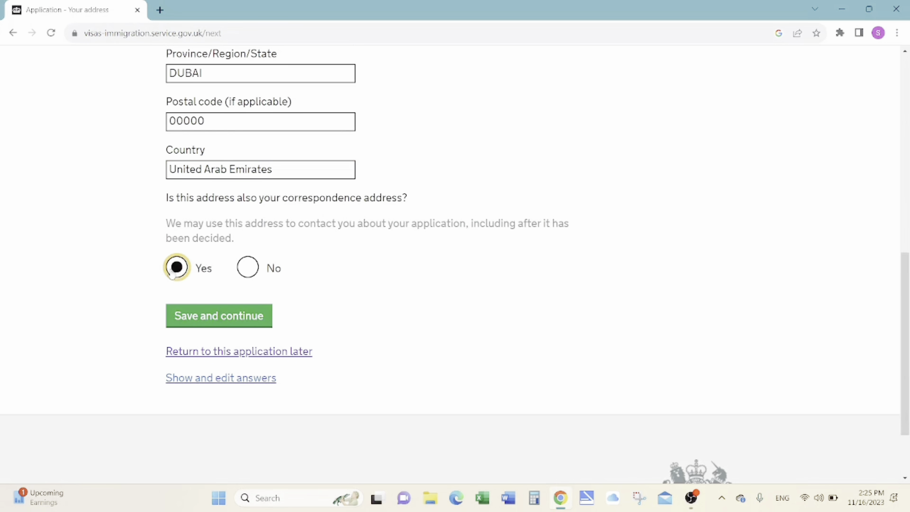
{"action": "left_click", "coordinate": [229, 317]}
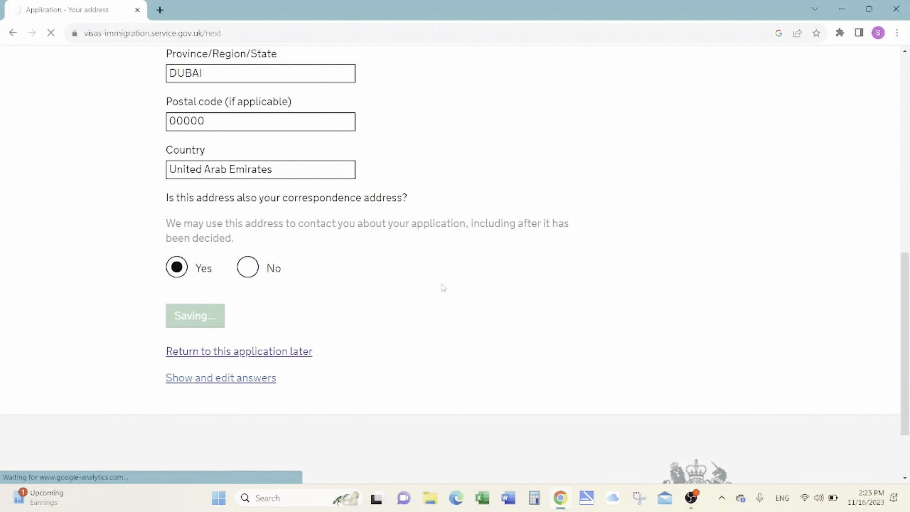
Enter 3 Years at this address, select 'I rent it', and save and continue
{"action": "scroll", "coordinate": [429, 268], "scroll_direction": "down", "scroll_amount": 3}
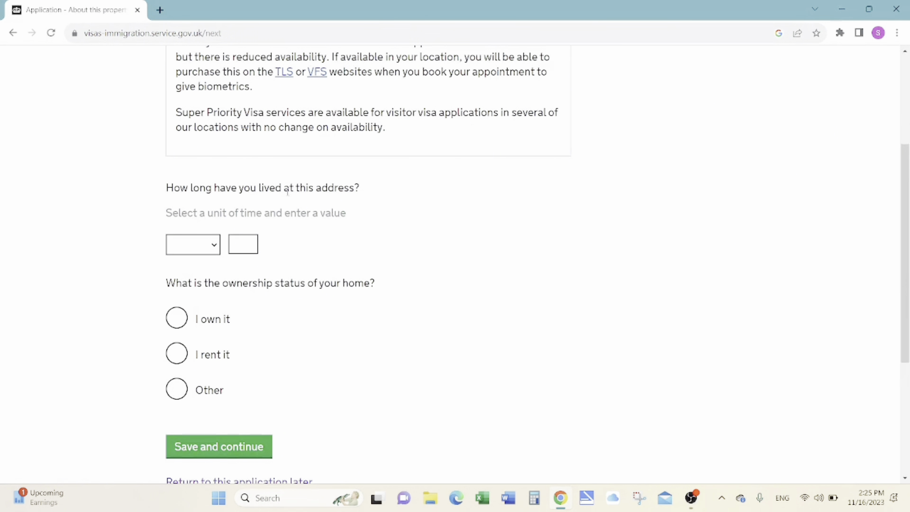
{"action": "scroll", "coordinate": [327, 199], "scroll_direction": "down", "scroll_amount": 1}
{"action": "left_click", "coordinate": [214, 189]}
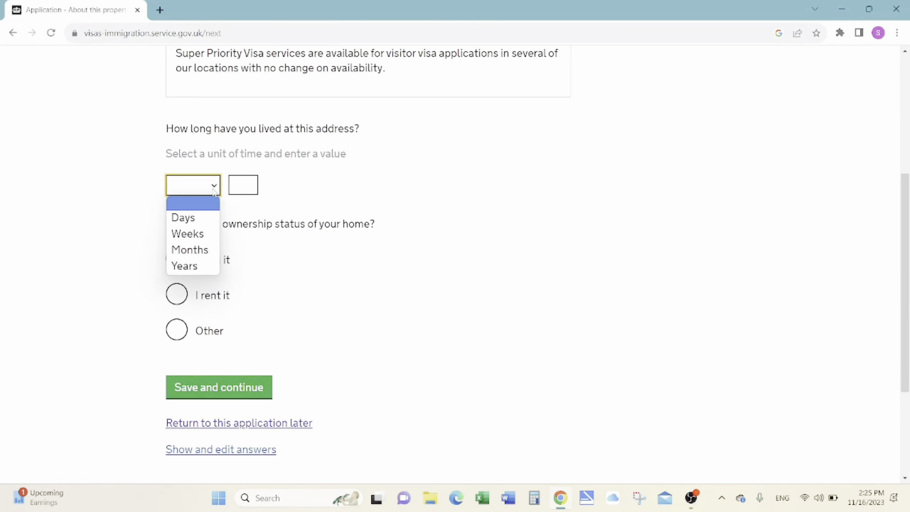
{"action": "left_click", "coordinate": [198, 266]}
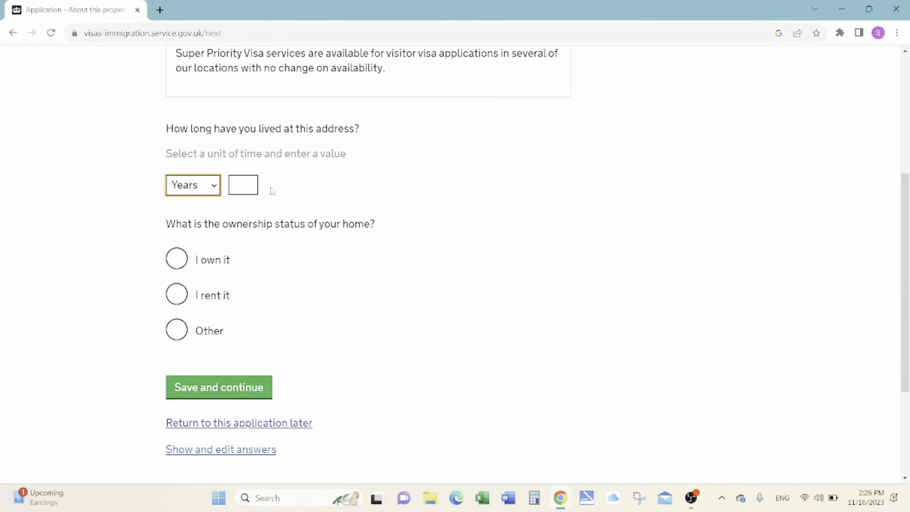
{"action": "left_click", "coordinate": [248, 185]}
{"action": "type", "text": "3"}
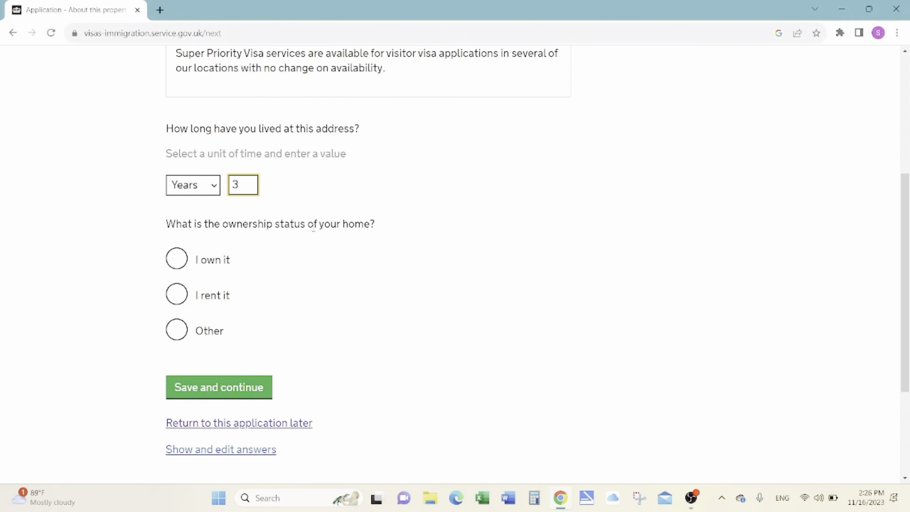
{"action": "left_click", "coordinate": [176, 301]}
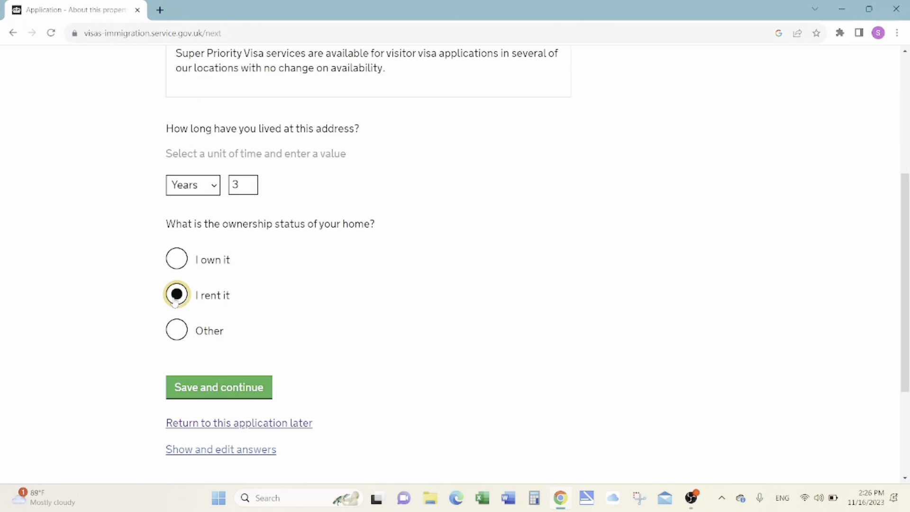
{"action": "left_click", "coordinate": [224, 387]}
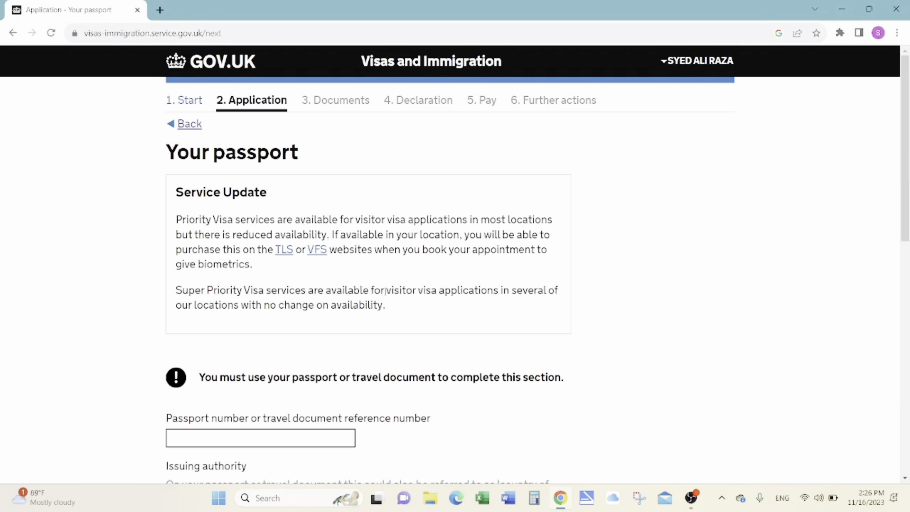
Enter the passport number and choose PAKISTAN as the issuing authority
{"action": "scroll", "coordinate": [385, 290], "scroll_direction": "down", "scroll_amount": 3}
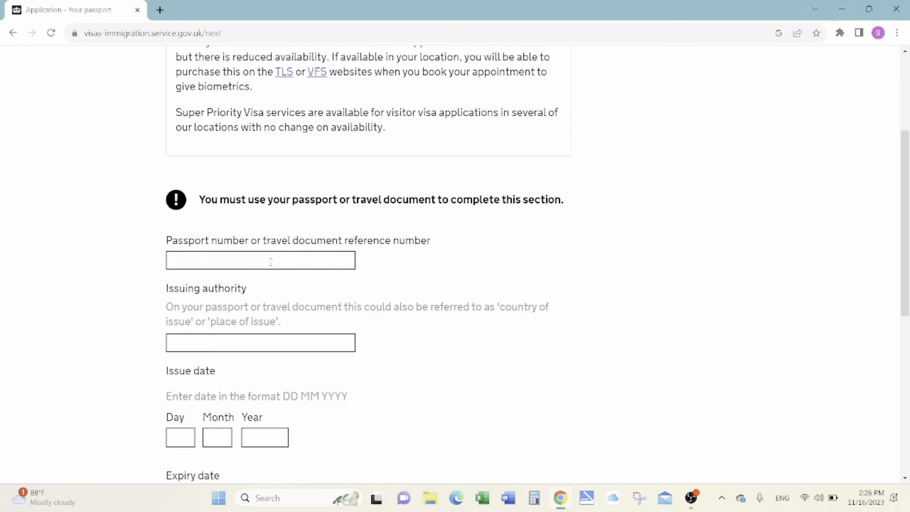
{"action": "scroll", "coordinate": [271, 262], "scroll_direction": "down", "scroll_amount": 1}
{"action": "scroll", "coordinate": [340, 288], "scroll_direction": "down", "scroll_amount": 1}
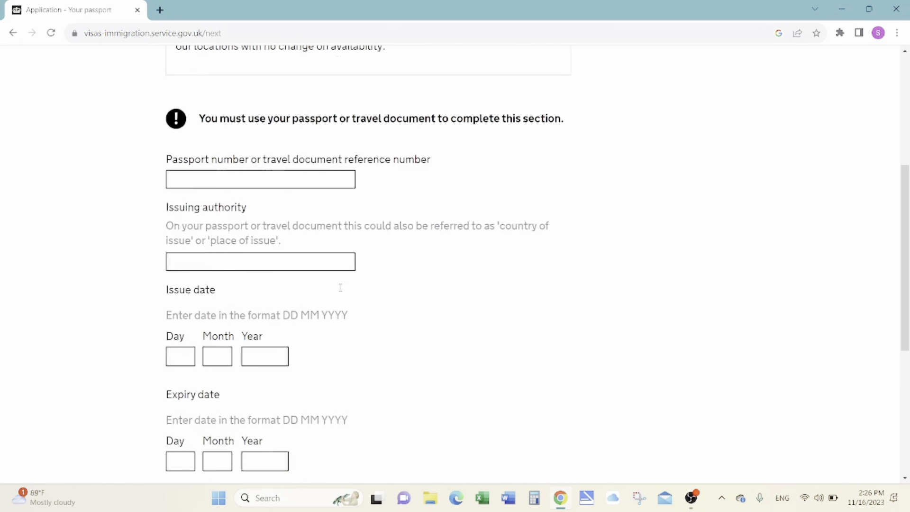
{"action": "scroll", "coordinate": [270, 337], "scroll_direction": "up", "scroll_amount": 1}
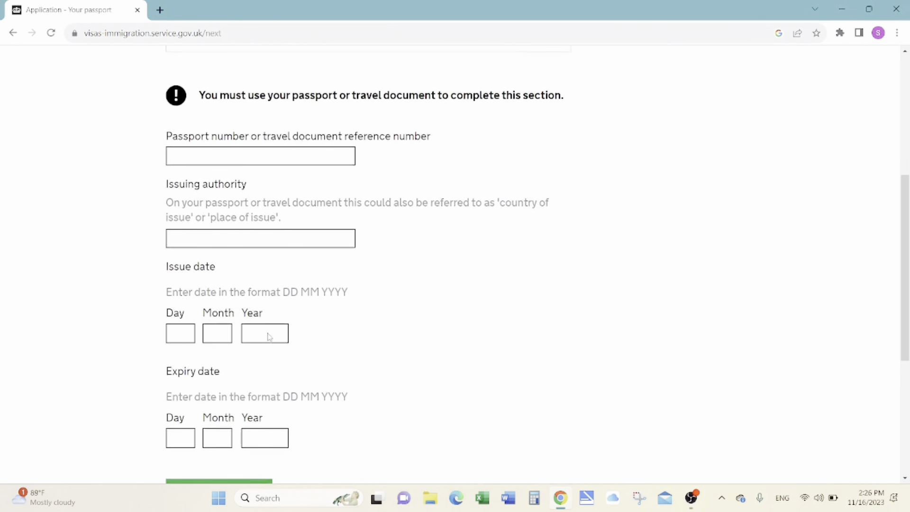
{"action": "scroll", "coordinate": [270, 337], "scroll_direction": "up", "scroll_amount": 2}
{"action": "left_click", "coordinate": [234, 262]}
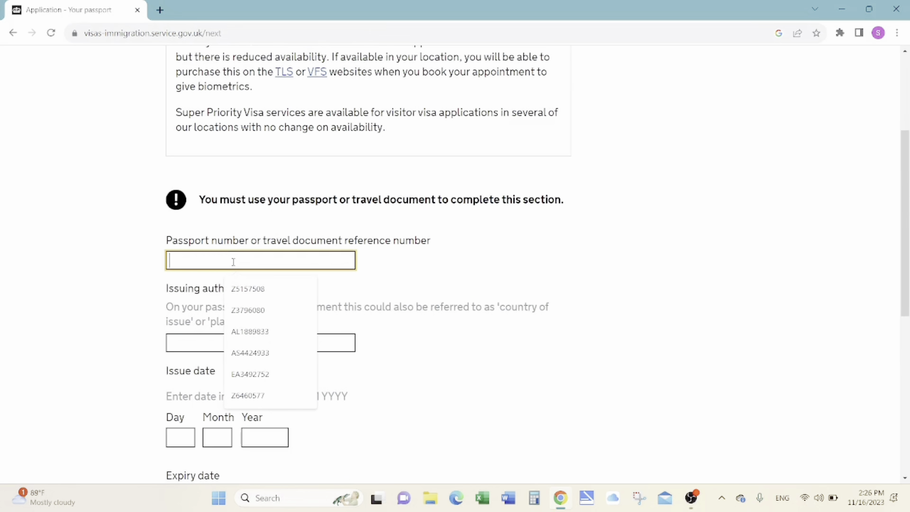
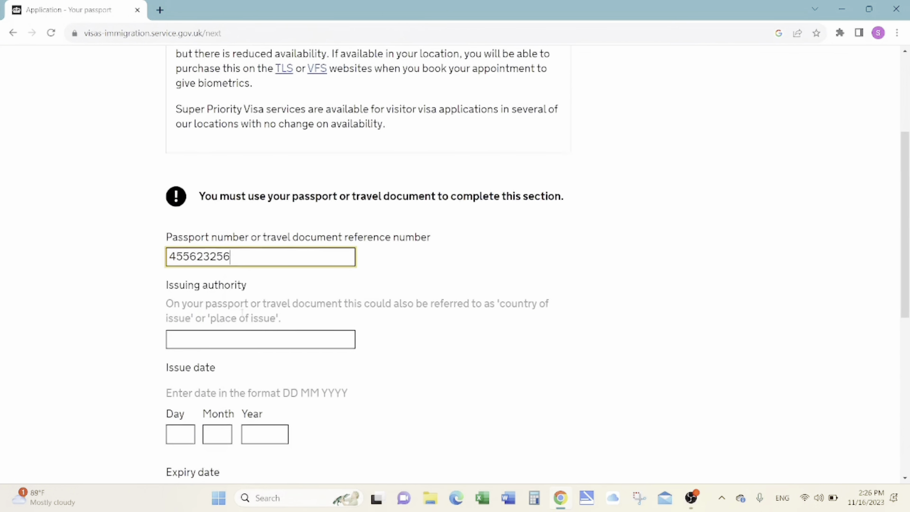
{"action": "scroll", "coordinate": [204, 278], "scroll_direction": "down", "scroll_amount": 1}
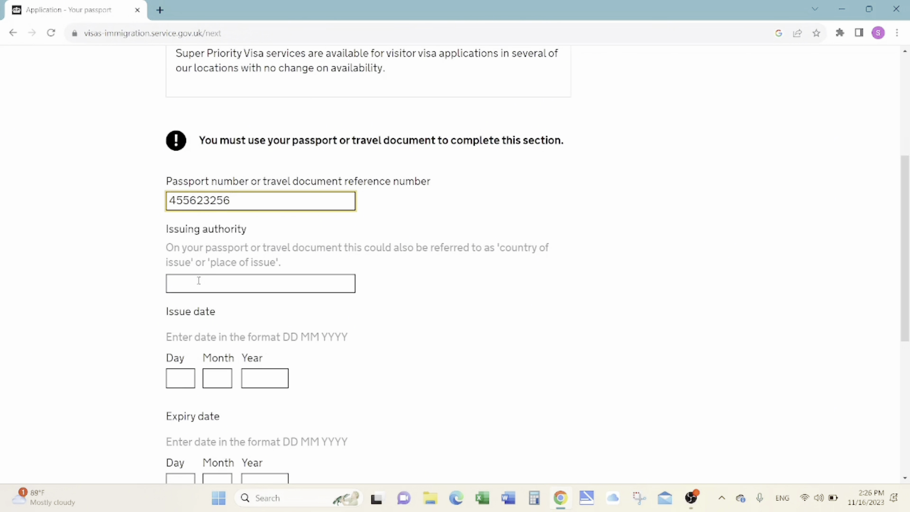
{"action": "left_click", "coordinate": [199, 281]}
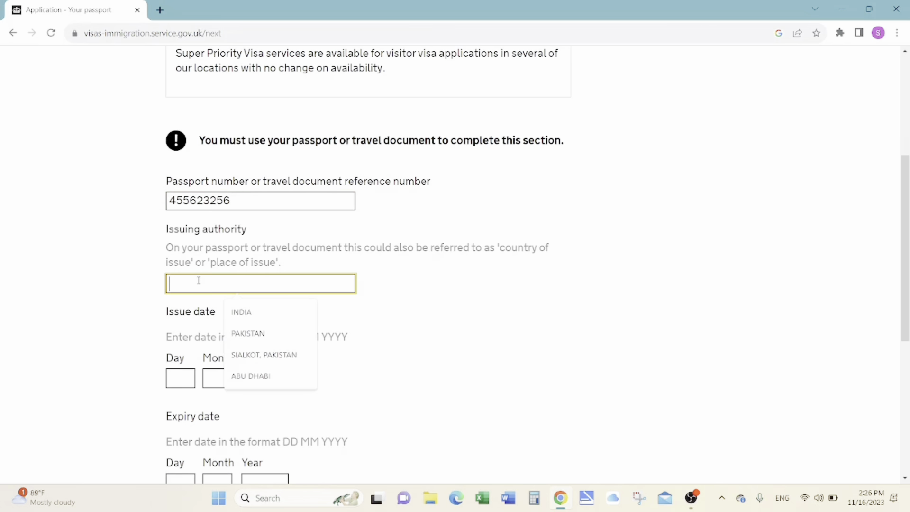
{"action": "type", "text": "PAKISTAN"}
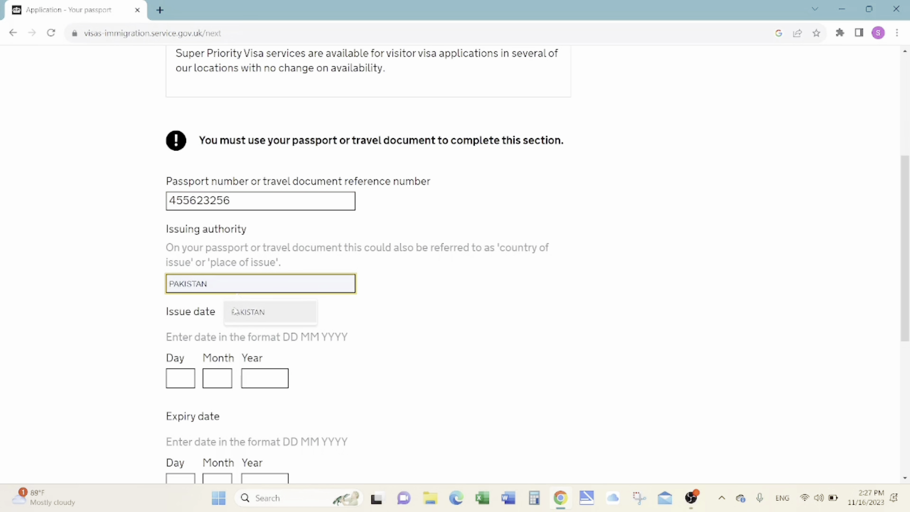
{"action": "left_click", "coordinate": [251, 314]}
Fill passport issue date 25/02/2020 and expiry date 24/02/2025, then save and continue
{"action": "scroll", "coordinate": [253, 285], "scroll_direction": "down", "scroll_amount": 3}
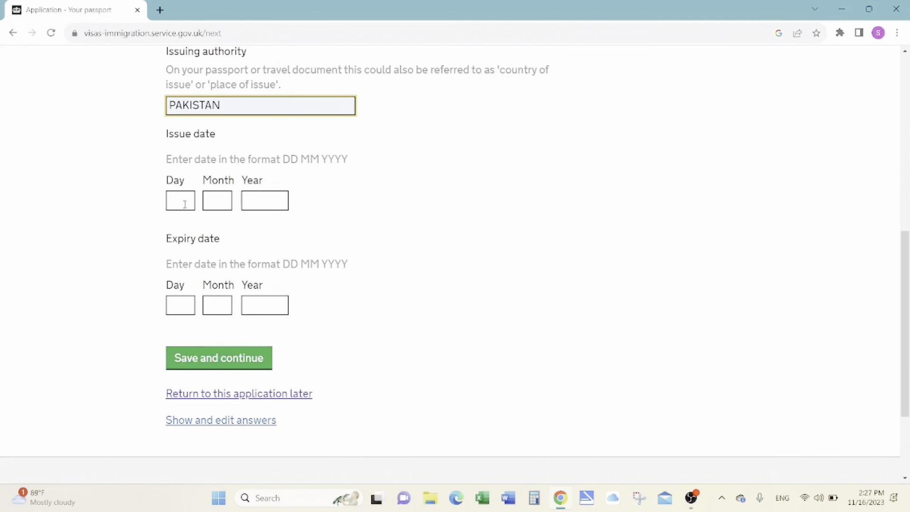
{"action": "left_click", "coordinate": [185, 205]}
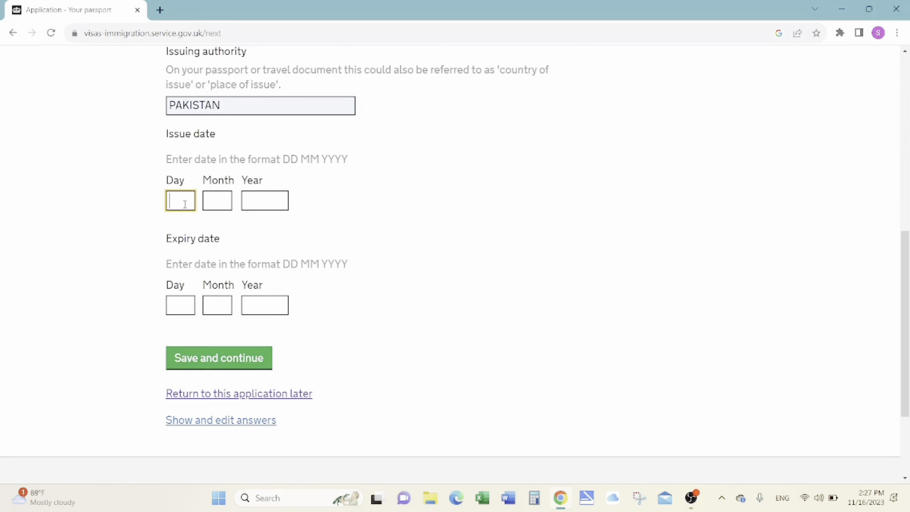
{"action": "type", "text": "25"}
{"action": "key", "text": "Tab"}
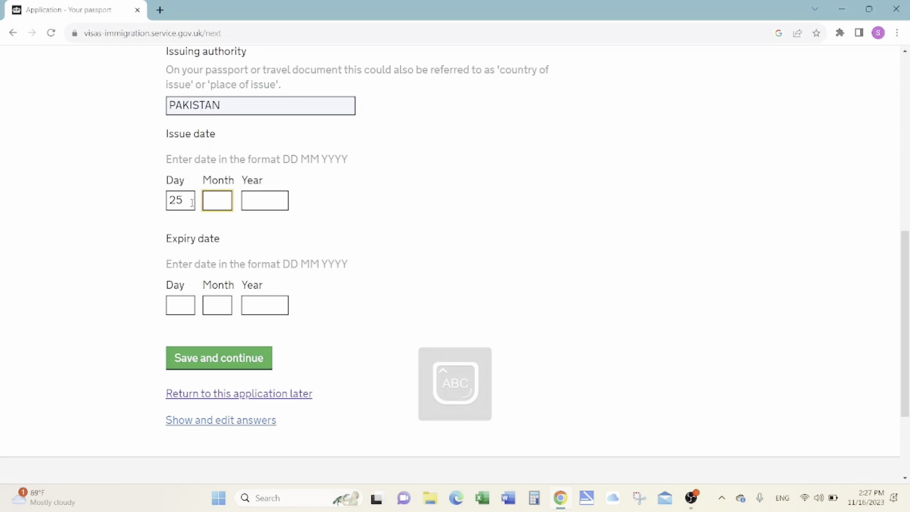
{"action": "type", "text": "02"}
{"action": "key", "text": "Tab"}
{"action": "type", "text": "2"}
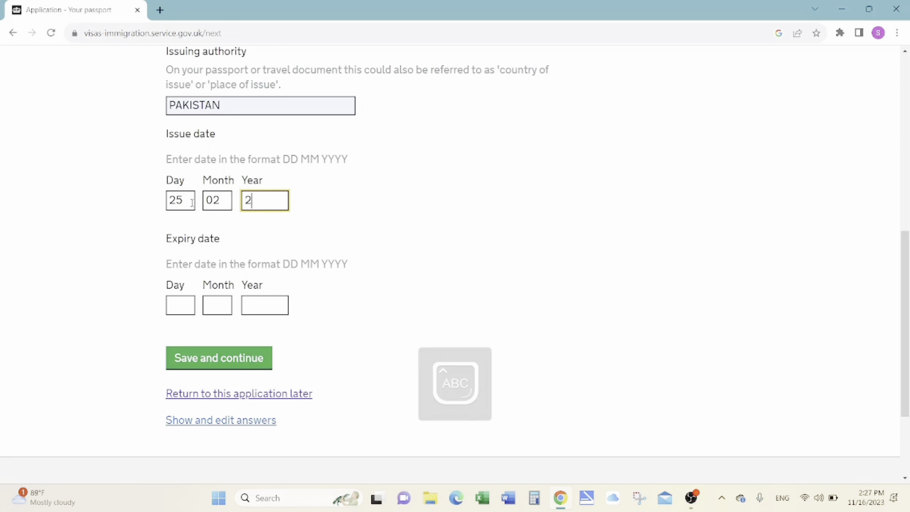
{"action": "type", "text": "020"}
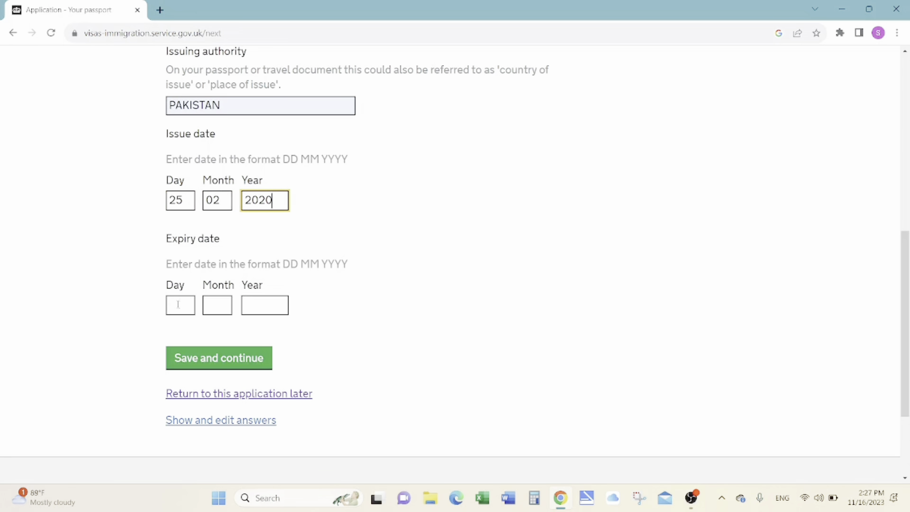
{"action": "left_click", "coordinate": [179, 305]}
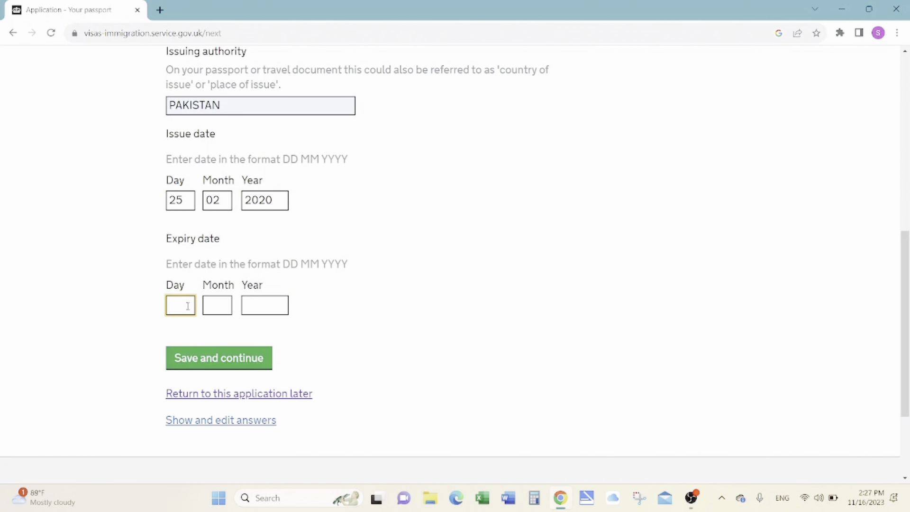
{"action": "type", "text": "24"}
{"action": "key", "text": "Tab"}
{"action": "type", "text": "02"}
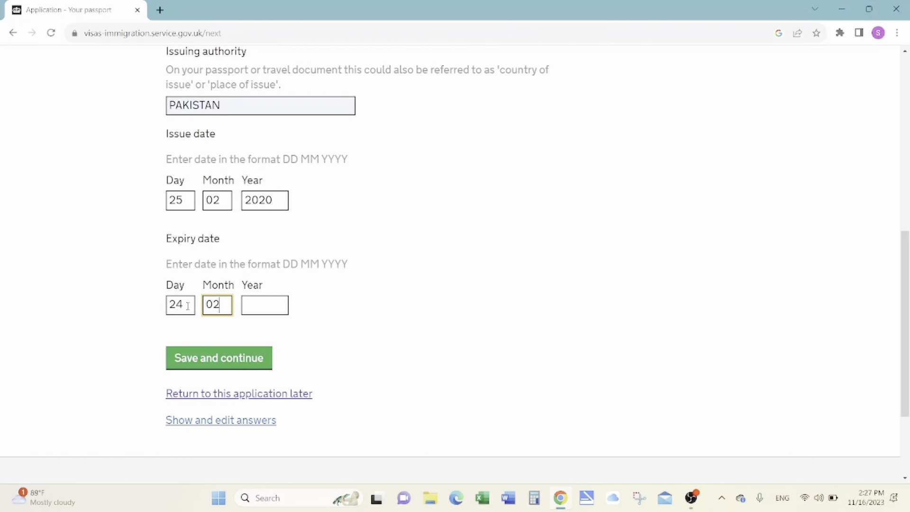
{"action": "key", "text": "Tab"}
{"action": "type", "text": "2025"}
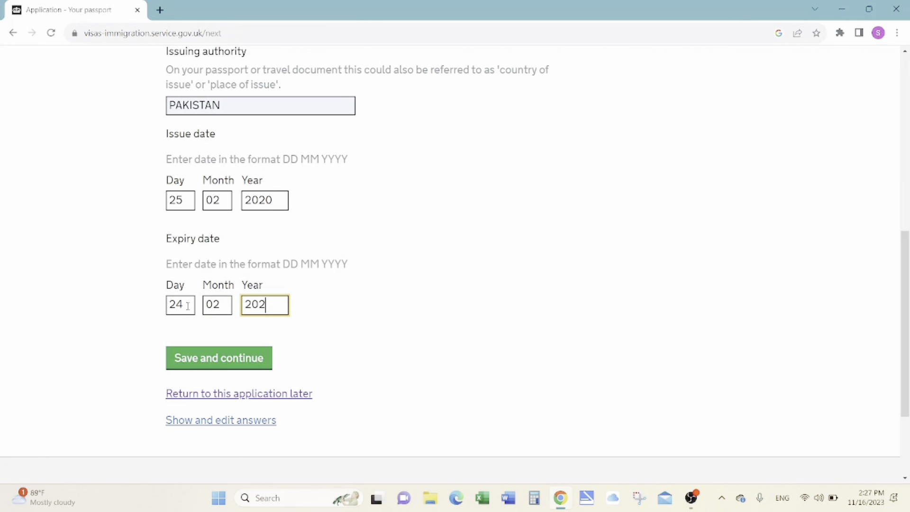
{"action": "left_click", "coordinate": [248, 359]}
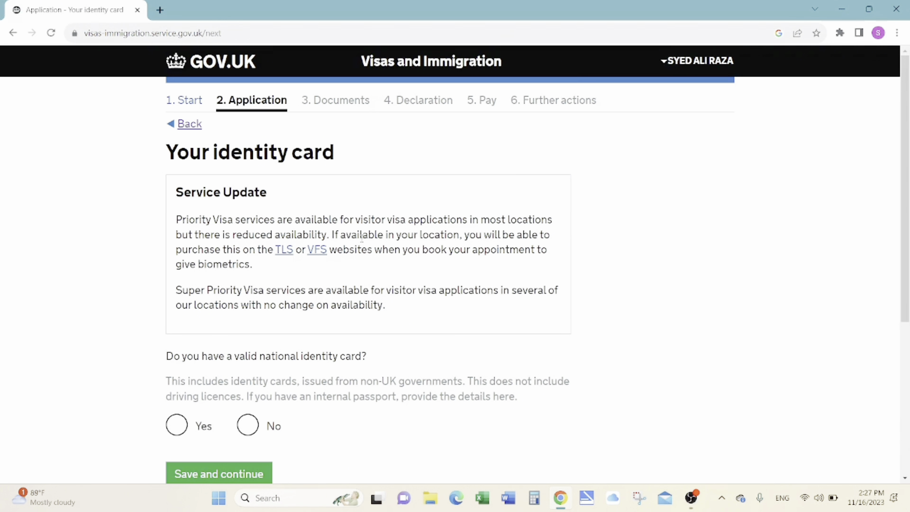
Answer Yes to holding a valid national identity card
{"action": "scroll", "coordinate": [294, 204], "scroll_direction": "down", "scroll_amount": 1}
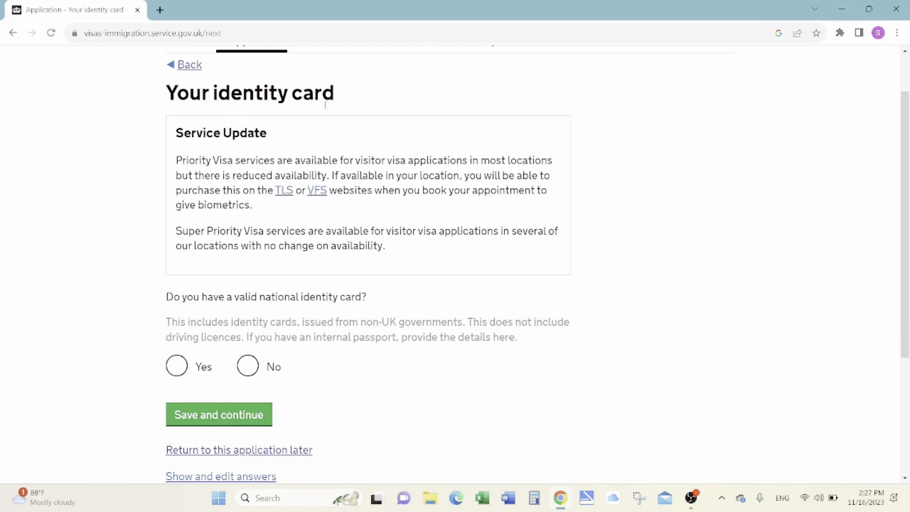
{"action": "scroll", "coordinate": [223, 190], "scroll_direction": "down", "scroll_amount": 1}
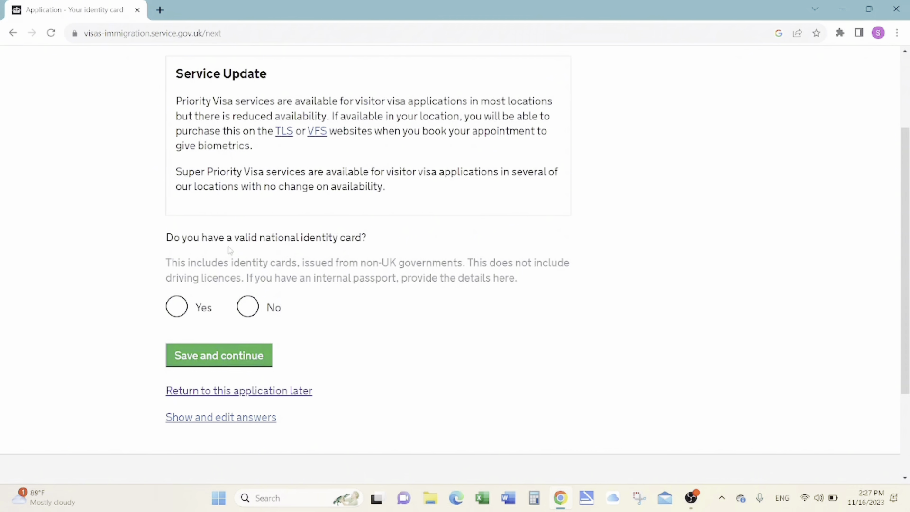
{"action": "scroll", "coordinate": [341, 251], "scroll_direction": "down", "scroll_amount": 1}
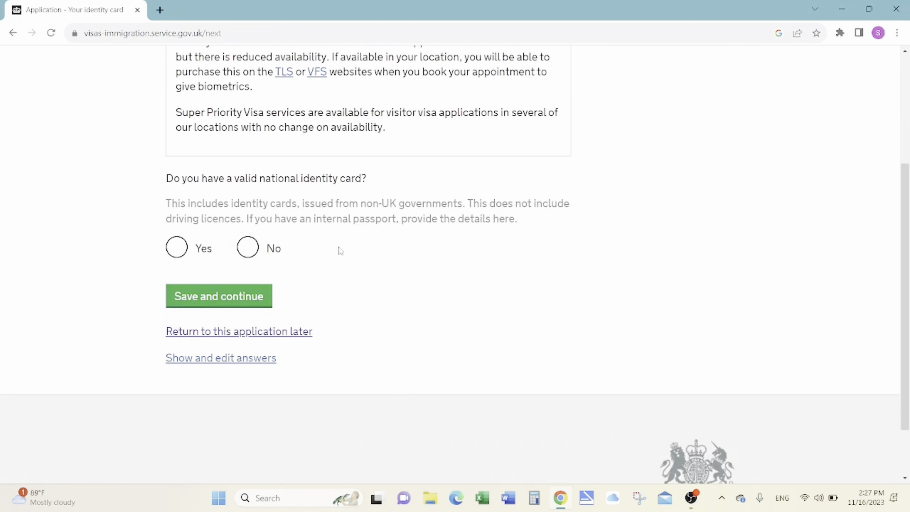
{"action": "left_click", "coordinate": [175, 249]}
{"action": "scroll", "coordinate": [296, 237], "scroll_direction": "down", "scroll_amount": 2}
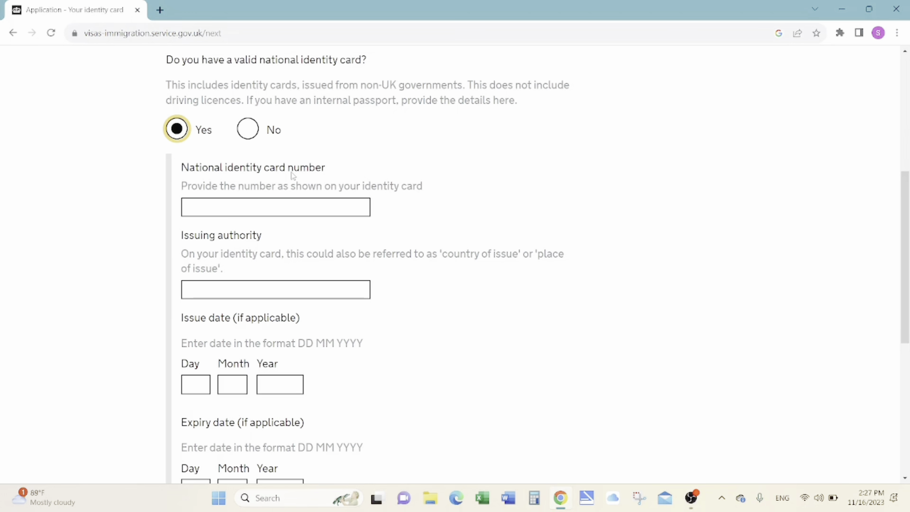
Enter the identity card number and choose UNITED ARAB EMIRATES as issuing authority
{"action": "left_click", "coordinate": [271, 210]}
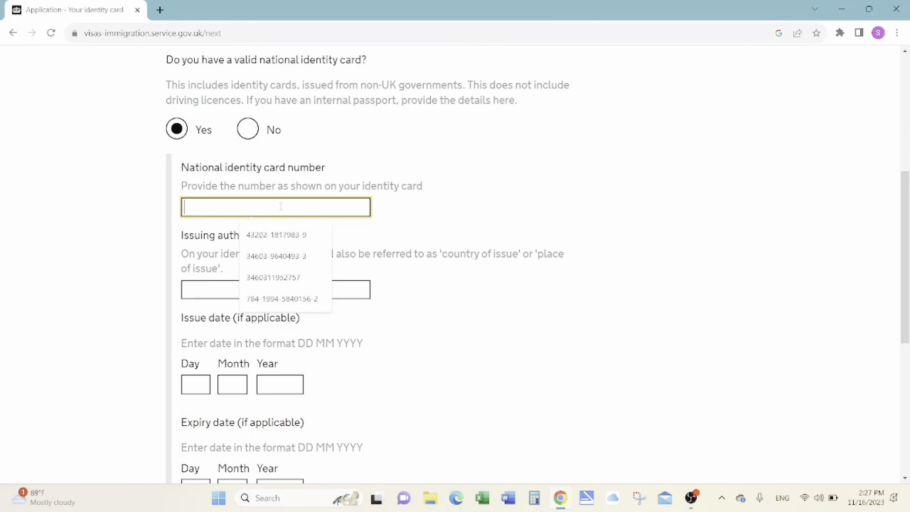
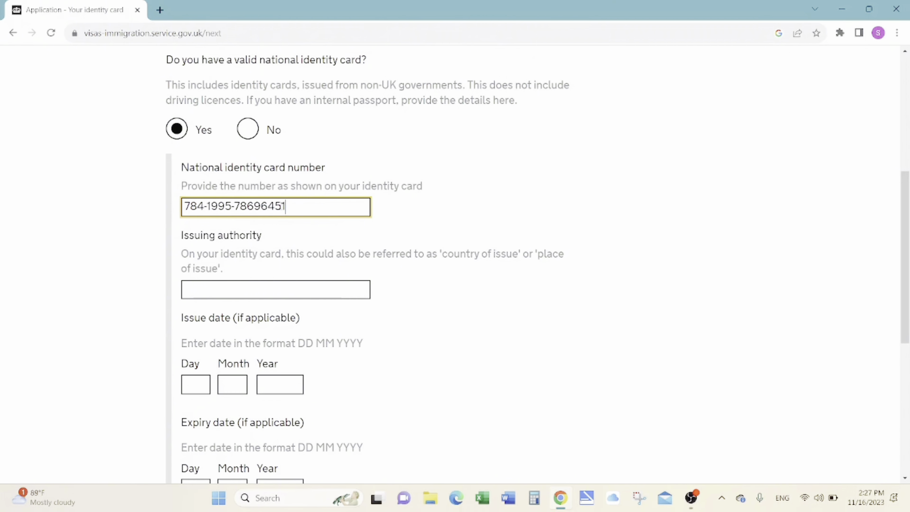
{"action": "scroll", "coordinate": [283, 252], "scroll_direction": "down", "scroll_amount": 1}
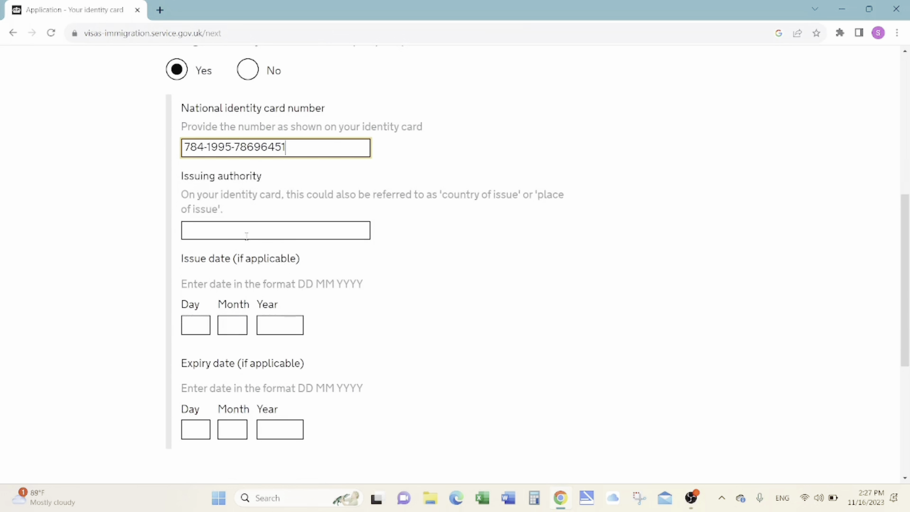
{"action": "left_click", "coordinate": [241, 233]}
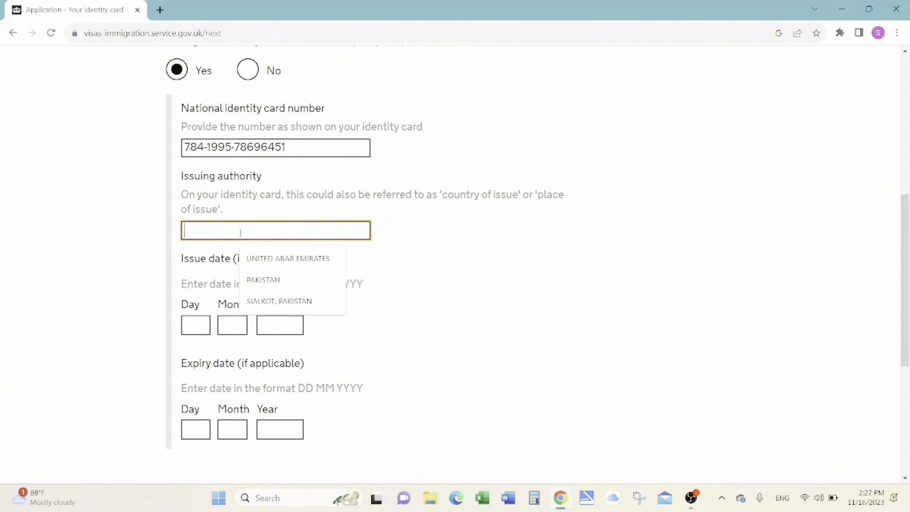
{"action": "left_click", "coordinate": [258, 259]}
{"action": "scroll", "coordinate": [271, 238], "scroll_direction": "down", "scroll_amount": 1}
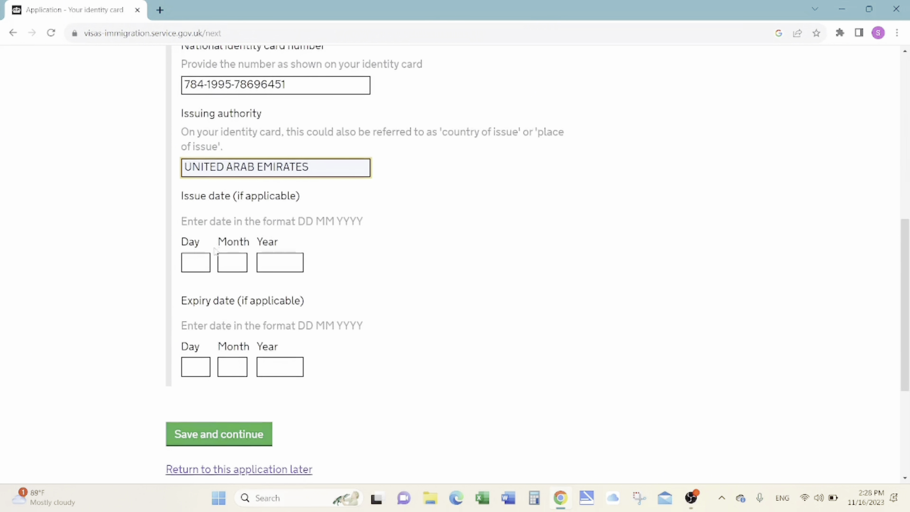
{"action": "scroll", "coordinate": [216, 251], "scroll_direction": "down", "scroll_amount": 2}
{"action": "scroll", "coordinate": [216, 251], "scroll_direction": "up", "scroll_amount": 1}
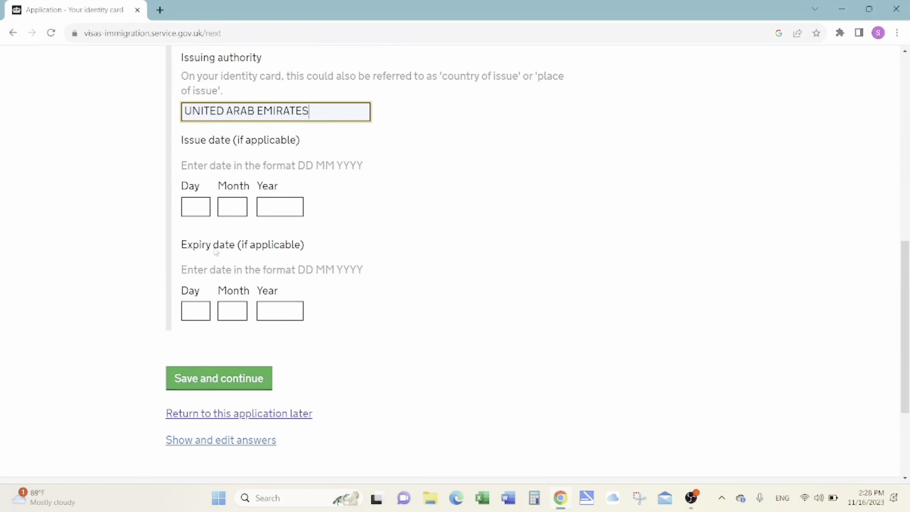
Fill card issue date 25/02/2023 and expiry date 24/02/2025, then save and continue
{"action": "left_click", "coordinate": [196, 207]}
{"action": "type", "text": "25"}
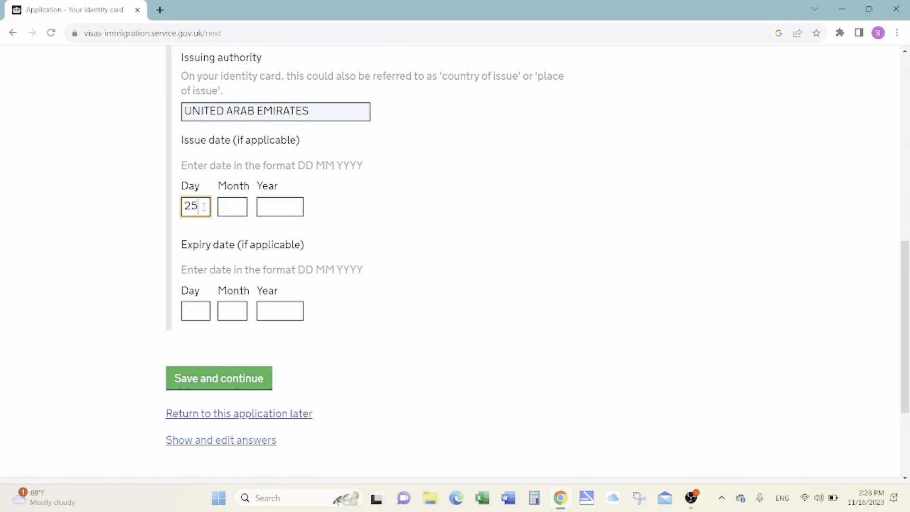
{"action": "key", "text": "Tab"}
{"action": "type", "text": "02"}
{"action": "key", "text": "Tab"}
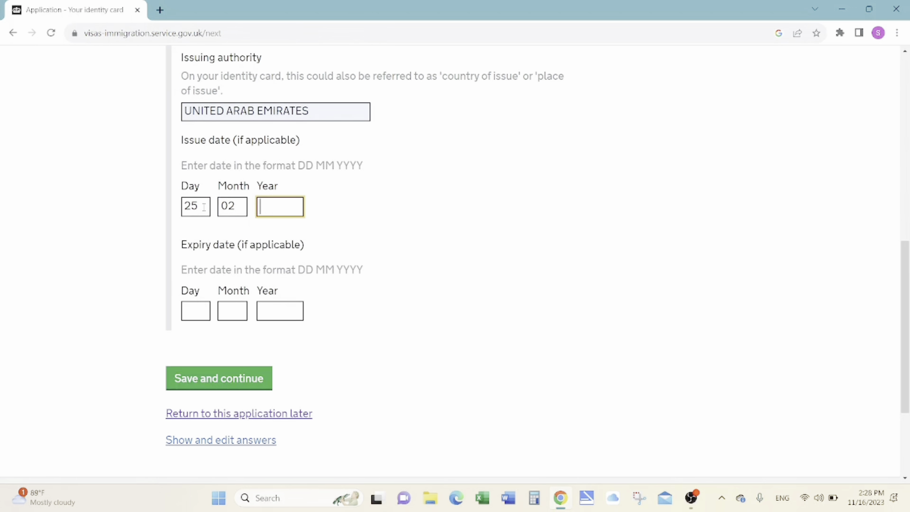
{"action": "type", "text": "2023"}
{"action": "key", "text": "Tab"}
{"action": "type", "text": "24"}
{"action": "key", "text": "Tab"}
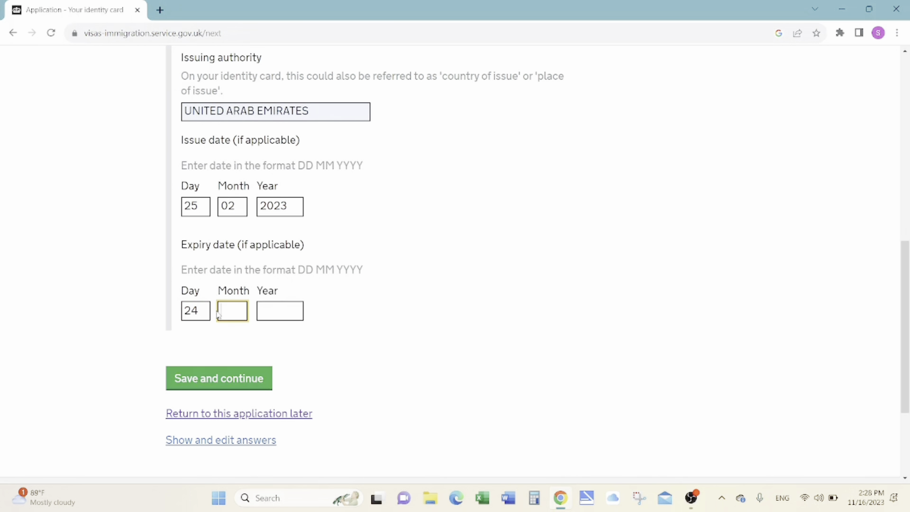
{"action": "type", "text": "02"}
{"action": "key", "text": "Tab"}
{"action": "type", "text": "2025"}
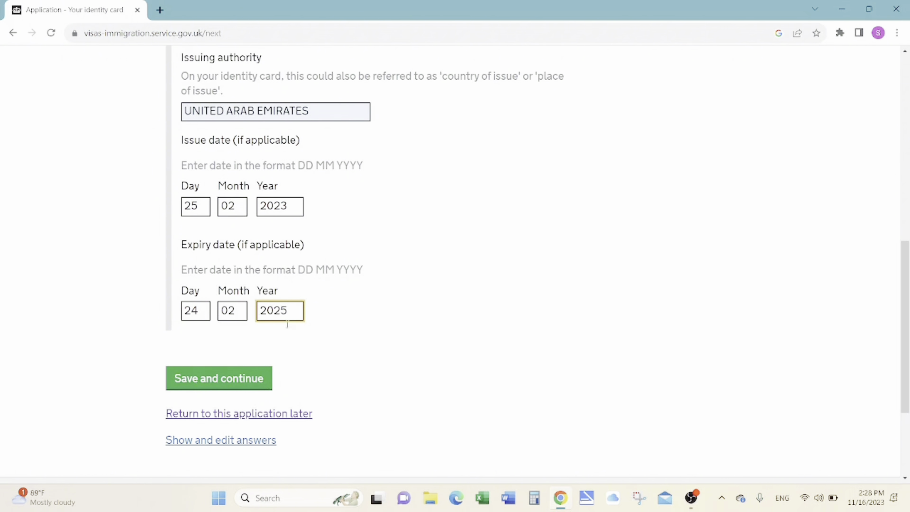
{"action": "left_click", "coordinate": [221, 387]}
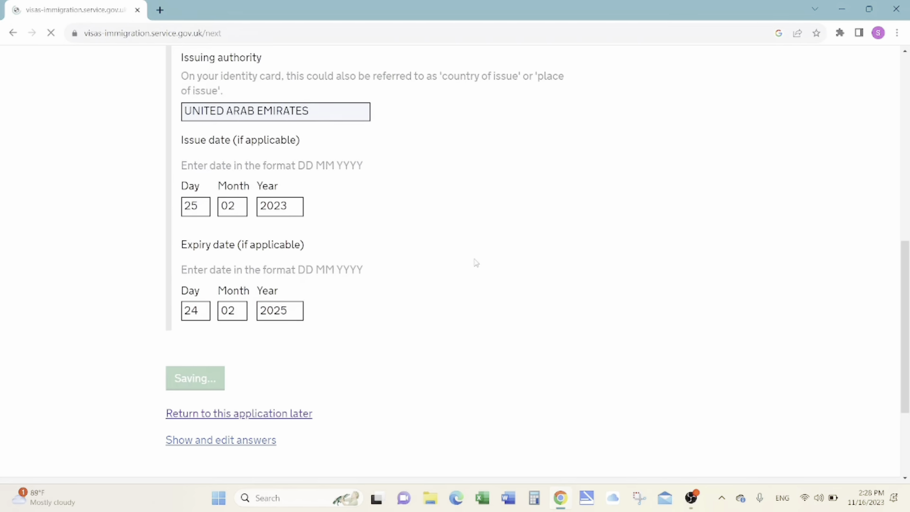
{"action": "scroll", "coordinate": [475, 263], "scroll_direction": "down", "scroll_amount": 1}
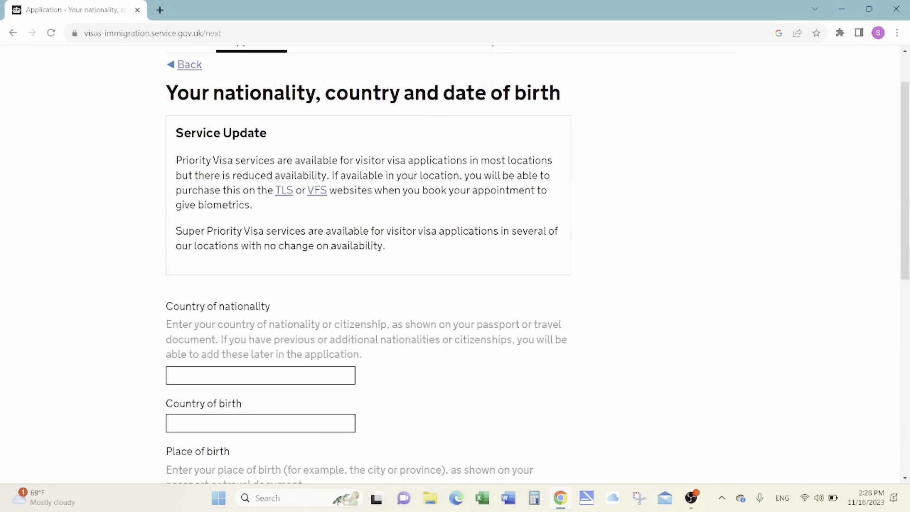
Set nationality and country of birth to Pakistan, and place of birth to SIALKOT PAKISTAN
{"action": "scroll", "coordinate": [466, 280], "scroll_direction": "down", "scroll_amount": 3}
{"action": "left_click", "coordinate": [208, 198]}
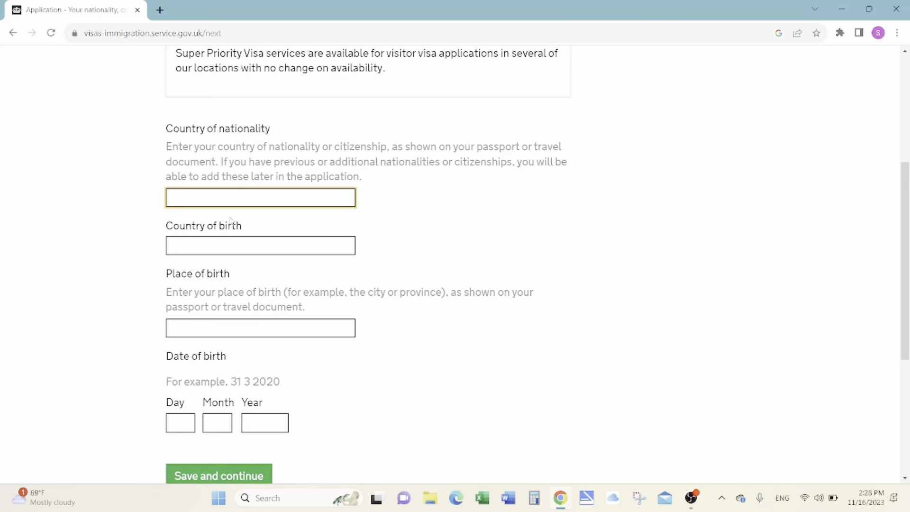
{"action": "type", "text": "PAK"}
{"action": "left_click", "coordinate": [232, 220]}
{"action": "left_click", "coordinate": [214, 249]}
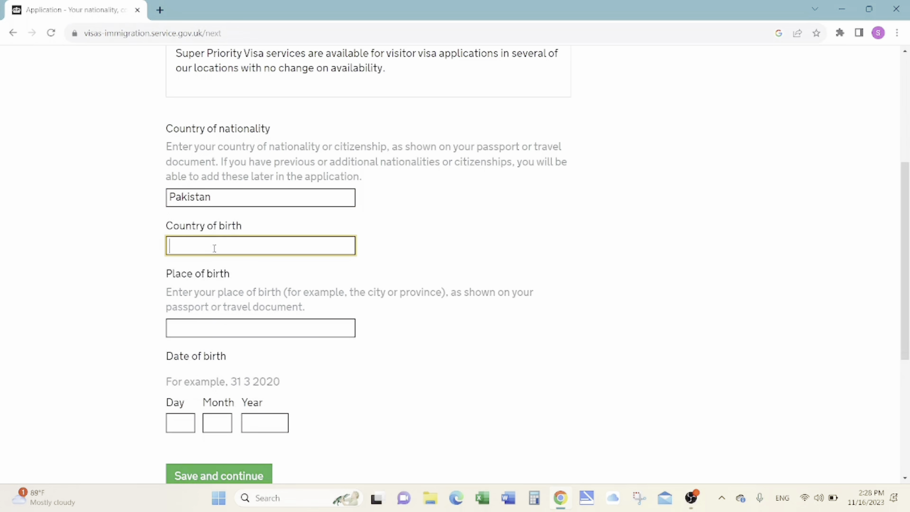
{"action": "type", "text": "PAK"}
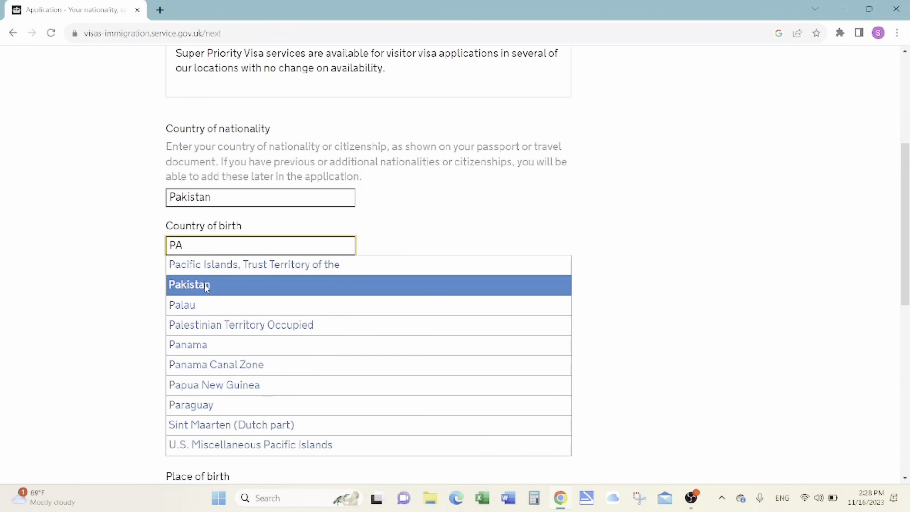
{"action": "left_click", "coordinate": [205, 285]}
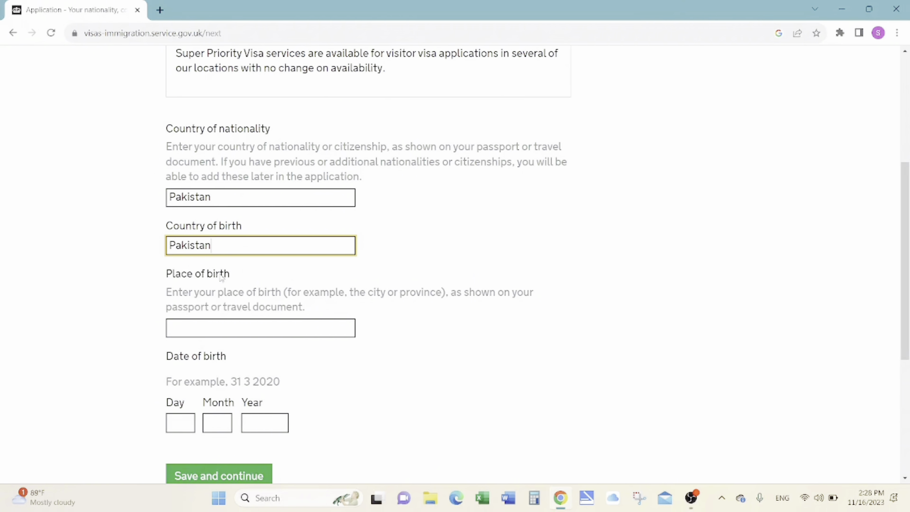
{"action": "left_click", "coordinate": [223, 333]}
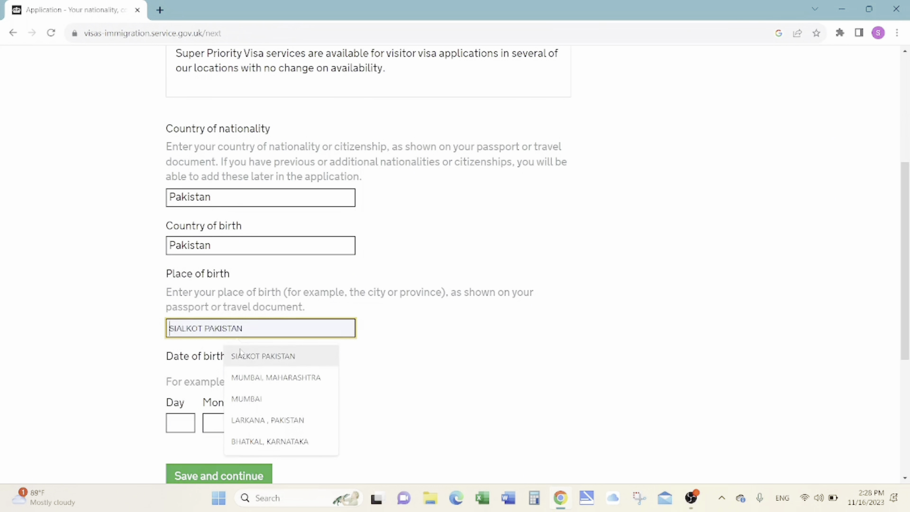
{"action": "left_click", "coordinate": [240, 354]}
{"action": "scroll", "coordinate": [280, 346], "scroll_direction": "down", "scroll_amount": 3}
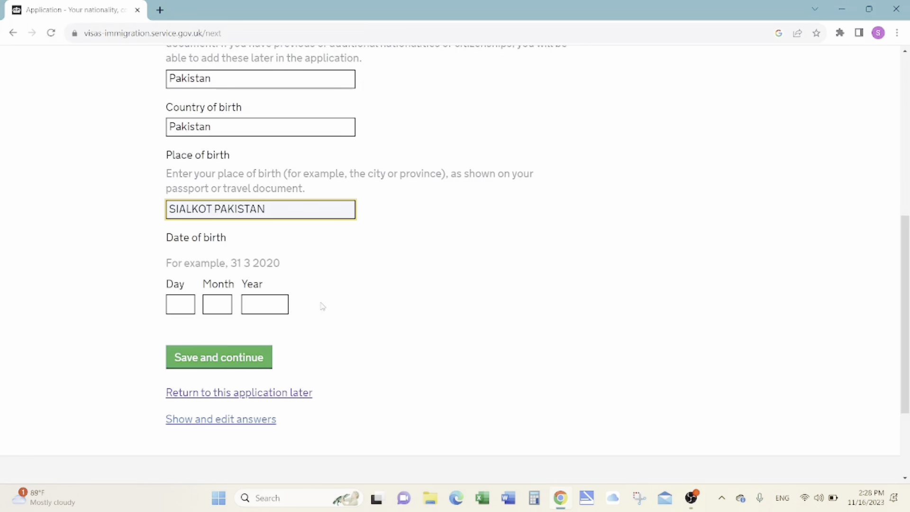
{"action": "left_click", "coordinate": [192, 303]}
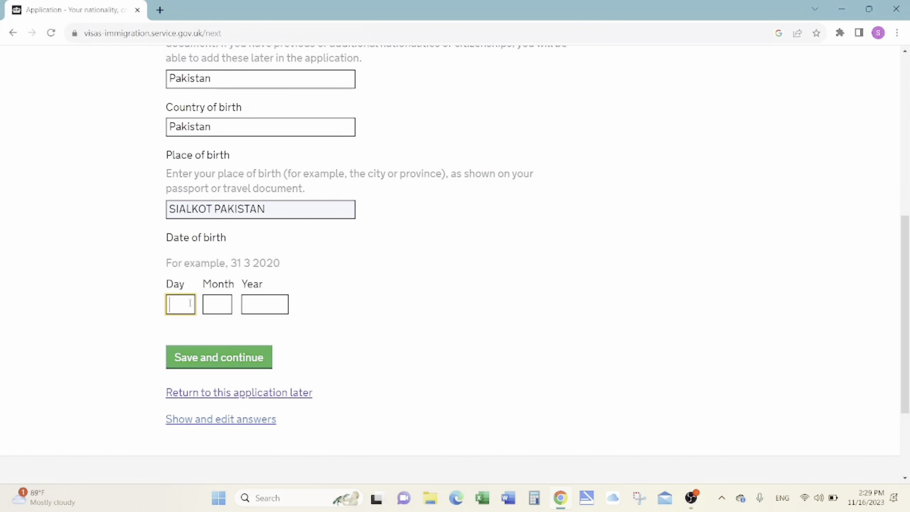
{"action": "type", "text": "25"}
{"action": "key", "text": "Tab"}
{"action": "type", "text": "01"}
{"action": "key", "text": "Tab"}
{"action": "type", "text": "1996"}
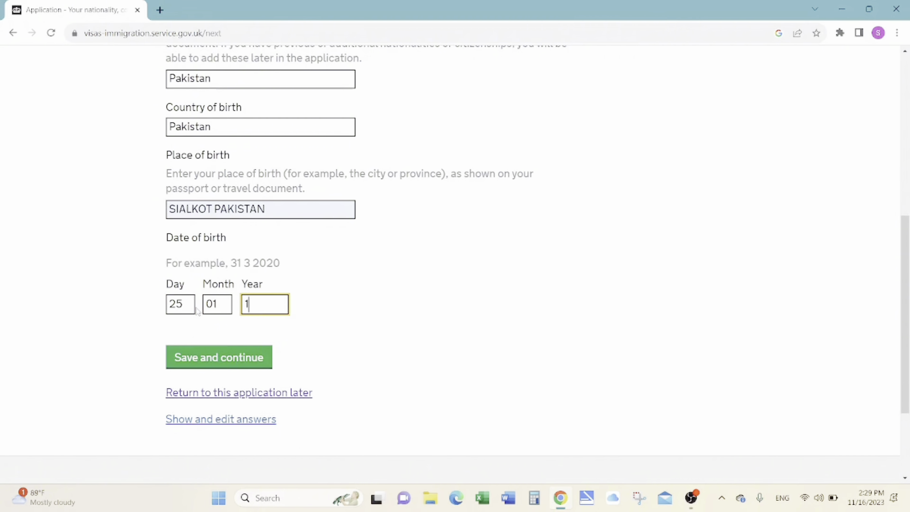
{"action": "left_click", "coordinate": [195, 361]}
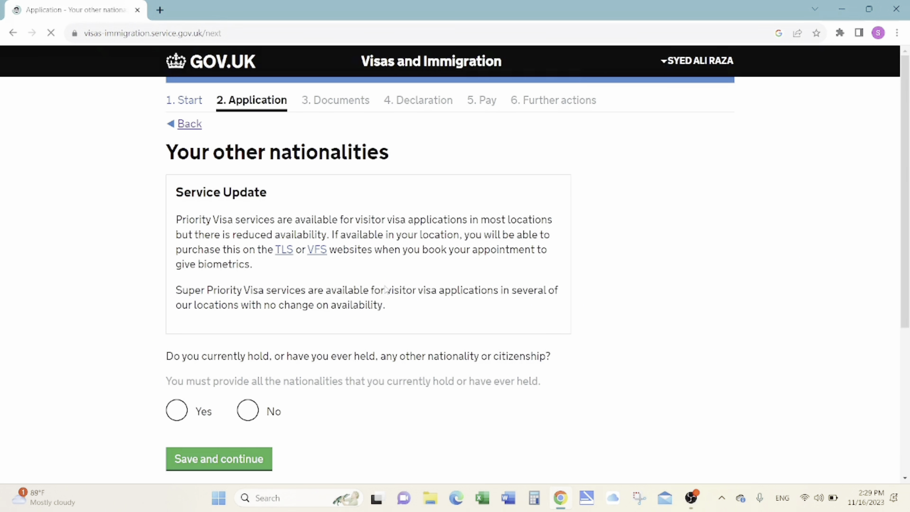
Select No for ever holding another nationality or citizenship, then save and continue
{"action": "scroll", "coordinate": [356, 207], "scroll_direction": "down", "scroll_amount": 2}
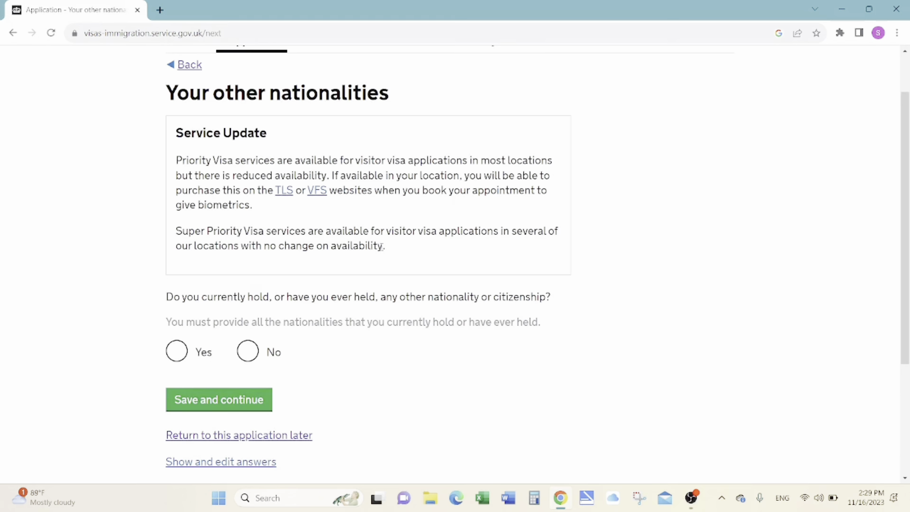
{"action": "scroll", "coordinate": [381, 247], "scroll_direction": "down", "scroll_amount": 1}
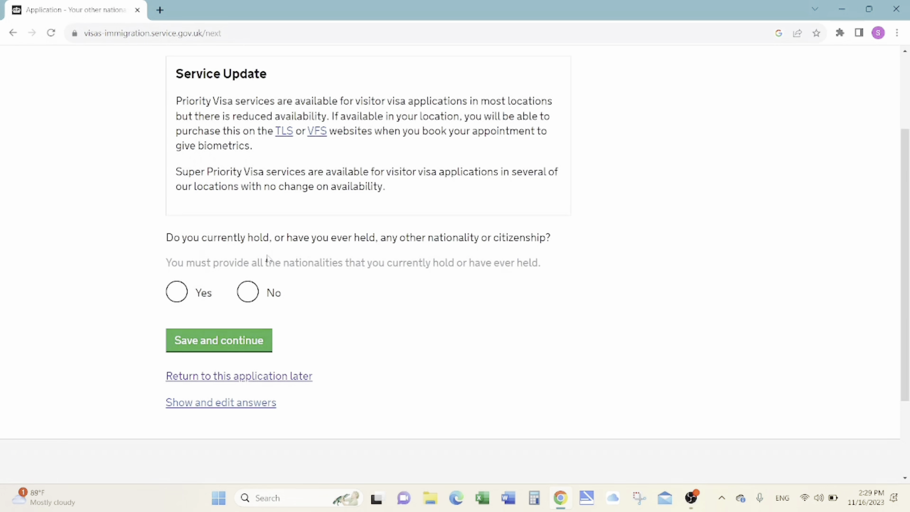
{"action": "left_click", "coordinate": [247, 292]}
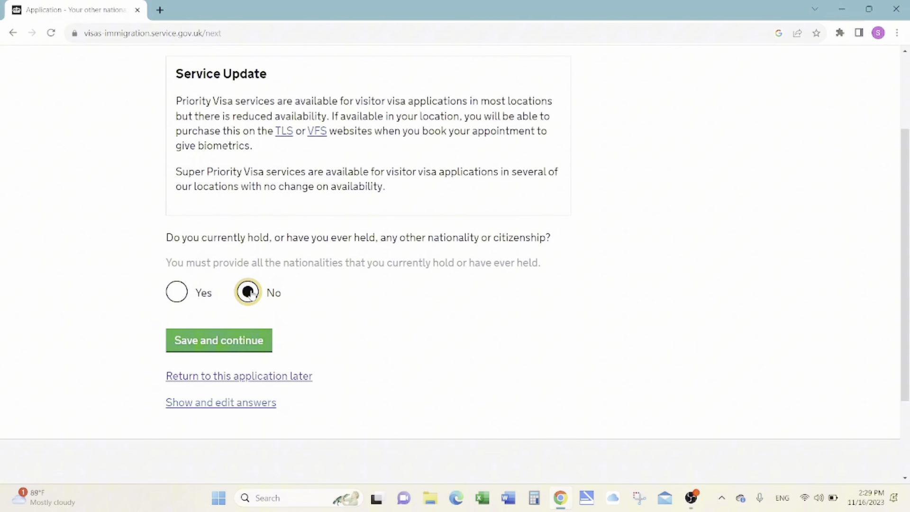
{"action": "left_click", "coordinate": [246, 340]}
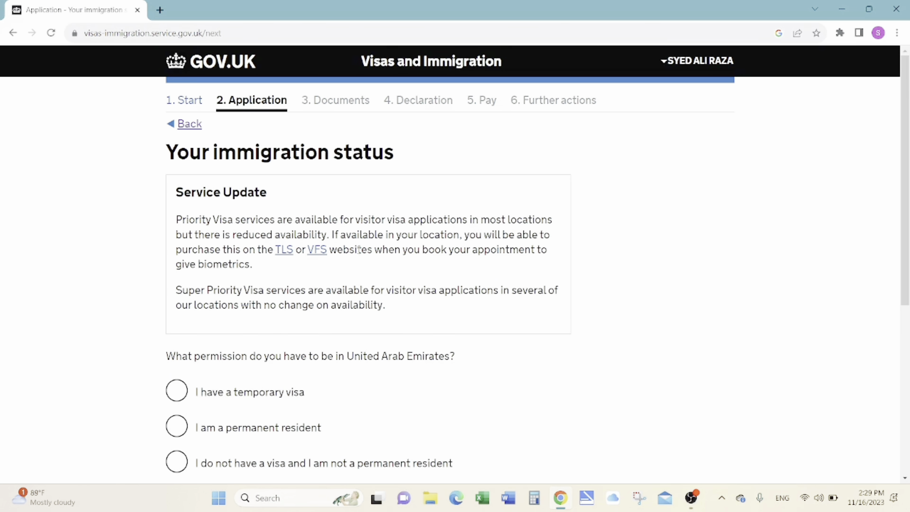
Select 'I have a temporary visa' valid until 02/02/2025, then save and continue
{"action": "scroll", "coordinate": [266, 316], "scroll_direction": "down", "scroll_amount": 2}
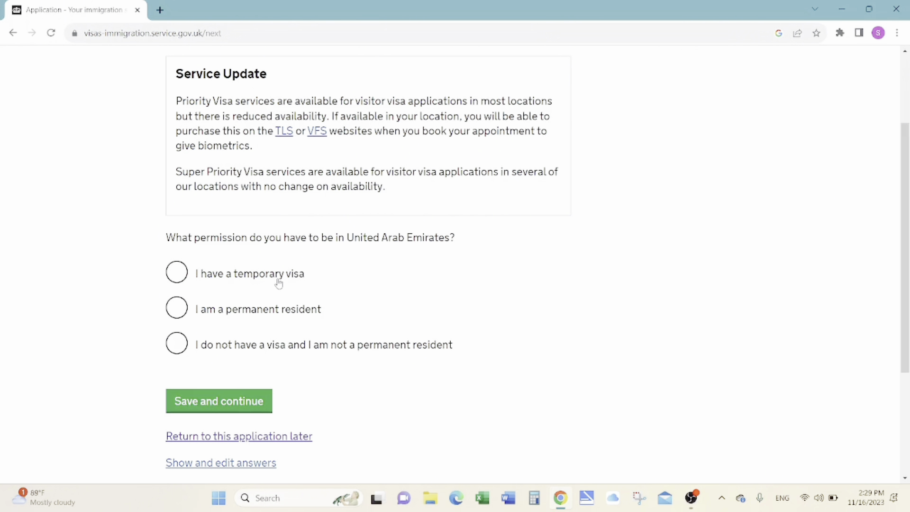
{"action": "left_click", "coordinate": [178, 276]}
{"action": "scroll", "coordinate": [220, 275], "scroll_direction": "down", "scroll_amount": 2}
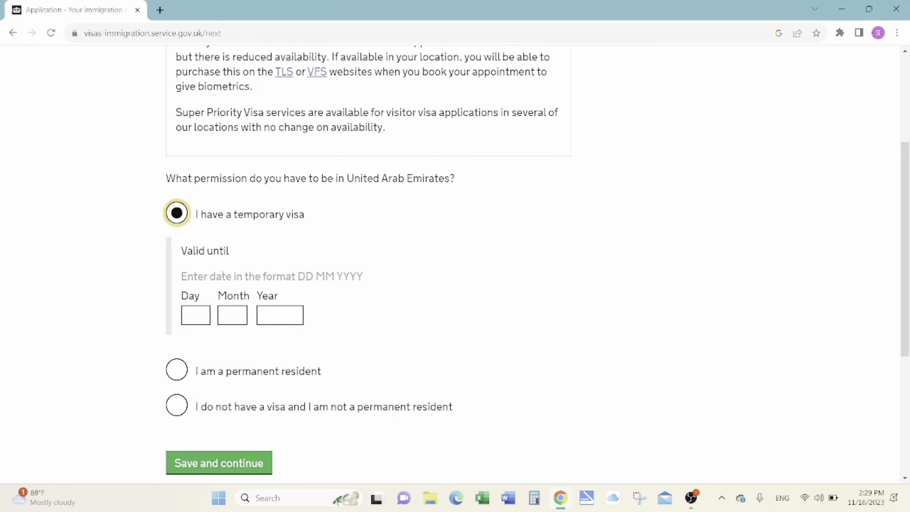
{"action": "scroll", "coordinate": [220, 274], "scroll_direction": "down", "scroll_amount": 1}
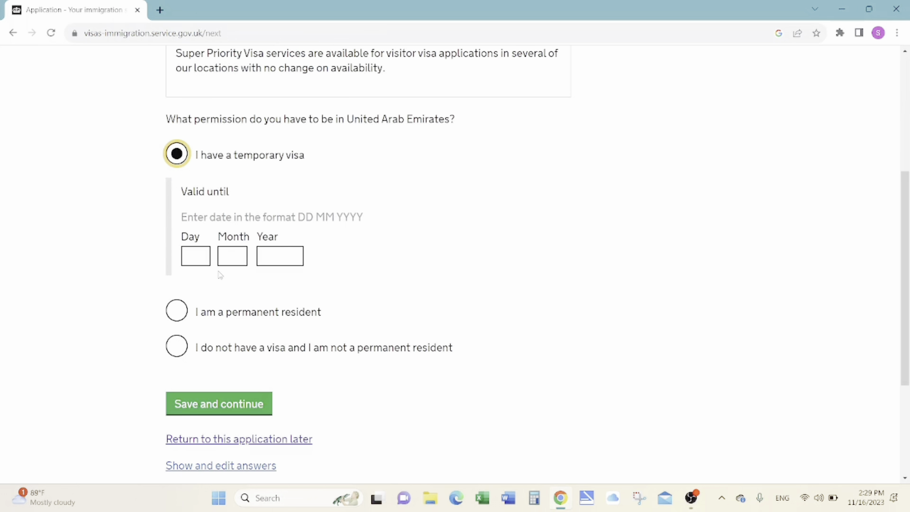
{"action": "left_click", "coordinate": [208, 264]}
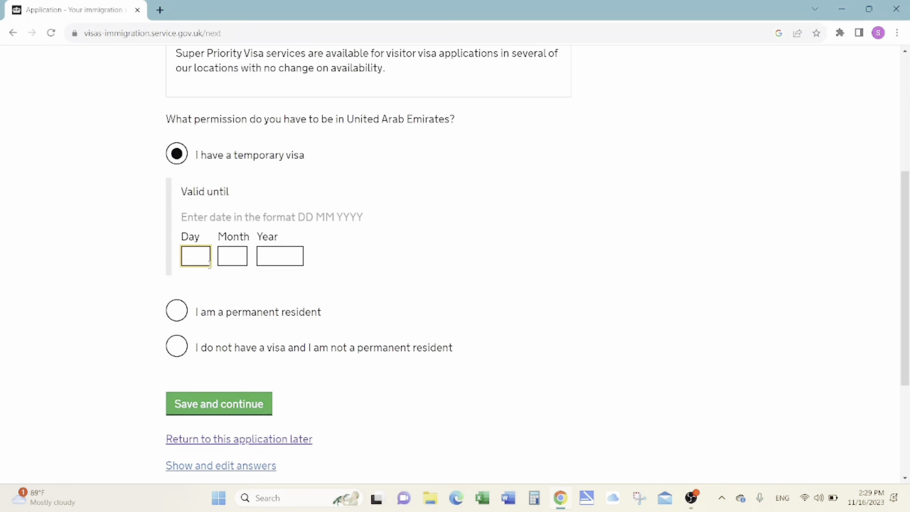
{"action": "type", "text": "02"}
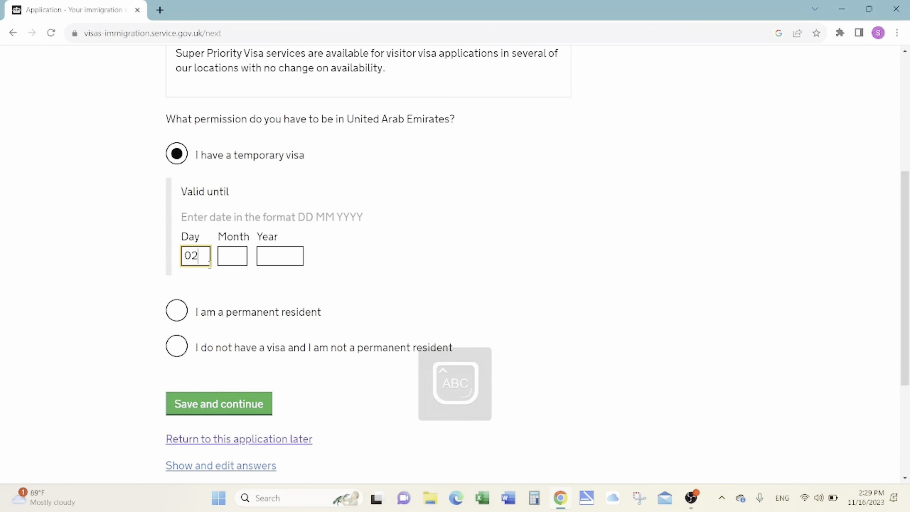
{"action": "key", "text": "Tab"}
{"action": "type", "text": "02"}
{"action": "key", "text": "Tab"}
{"action": "type", "text": "2025"}
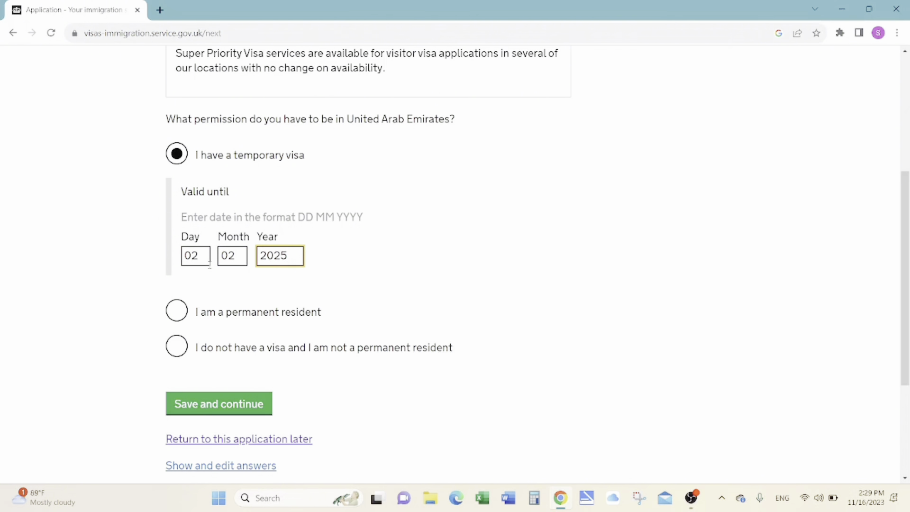
{"action": "scroll", "coordinate": [218, 267], "scroll_direction": "down", "scroll_amount": 1}
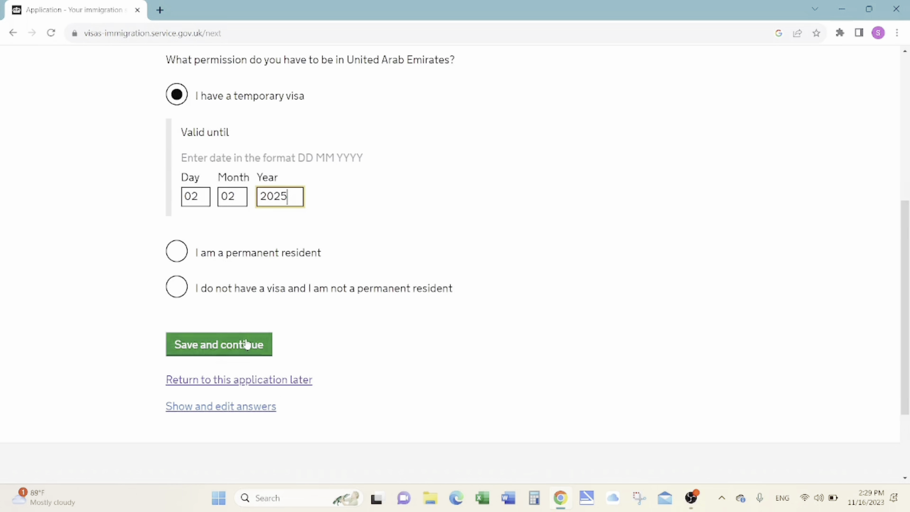
{"action": "left_click", "coordinate": [247, 345]}
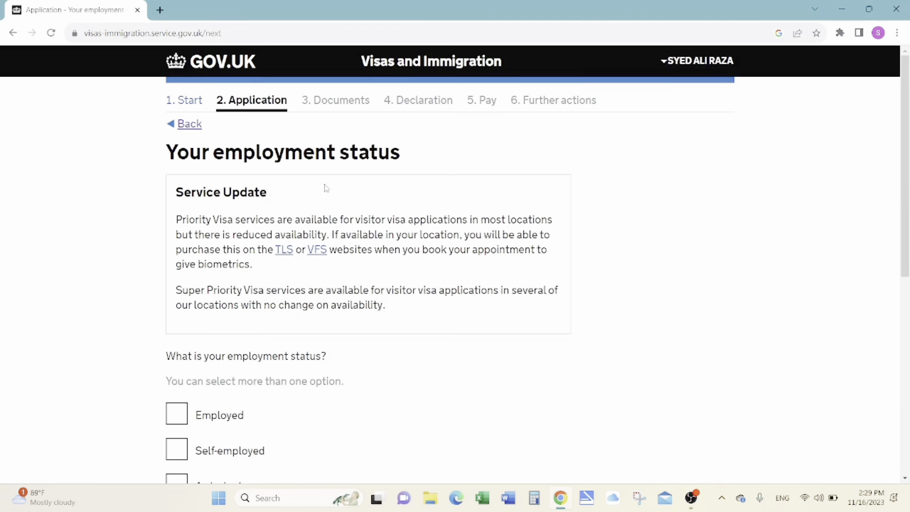
Tick Employed under 'What is your employment status?' and save and continue
{"action": "scroll", "coordinate": [327, 187], "scroll_direction": "down", "scroll_amount": 2}
{"action": "scroll", "coordinate": [212, 256], "scroll_direction": "down", "scroll_amount": 1}
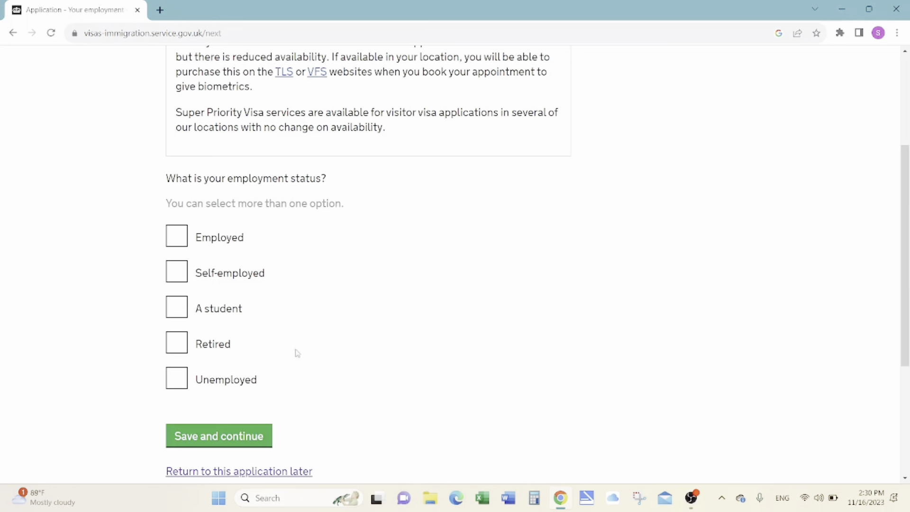
{"action": "left_click", "coordinate": [177, 239]}
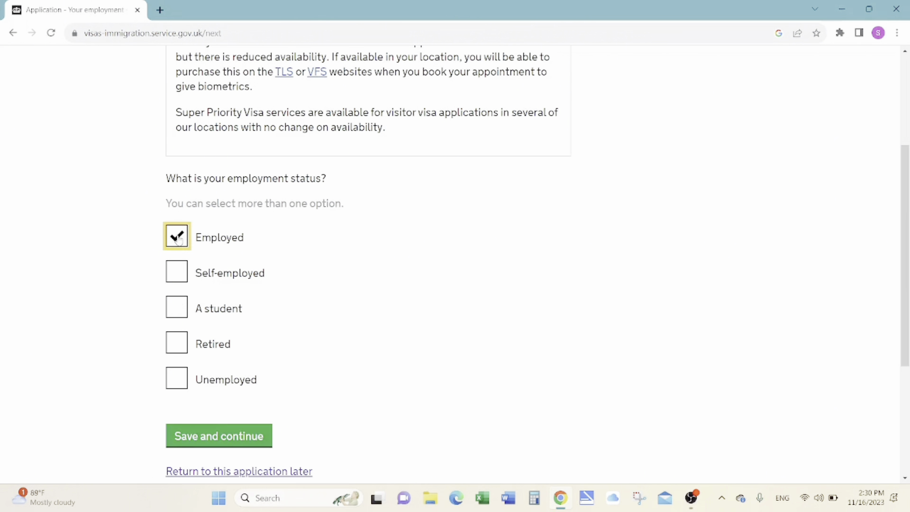
{"action": "left_click", "coordinate": [243, 442]}
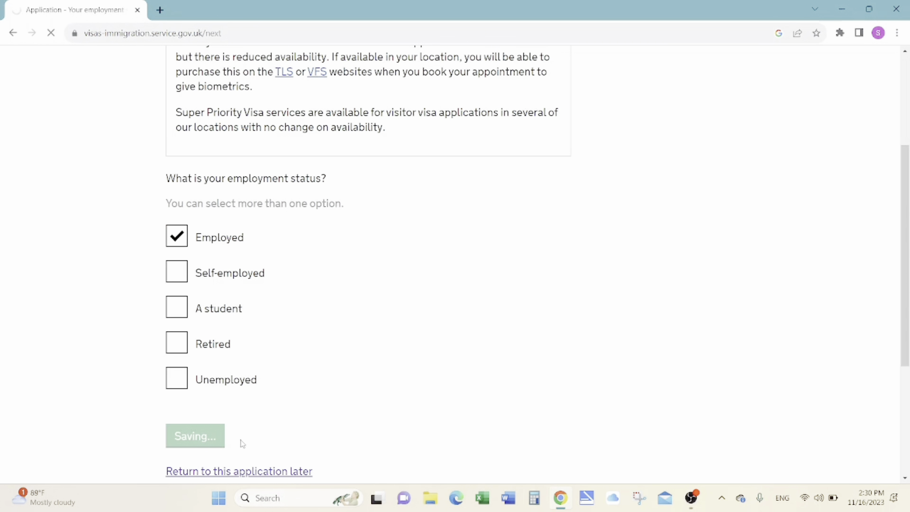
Enter SPLASH as the employer's name
{"action": "scroll", "coordinate": [509, 258], "scroll_direction": "down", "scroll_amount": 1}
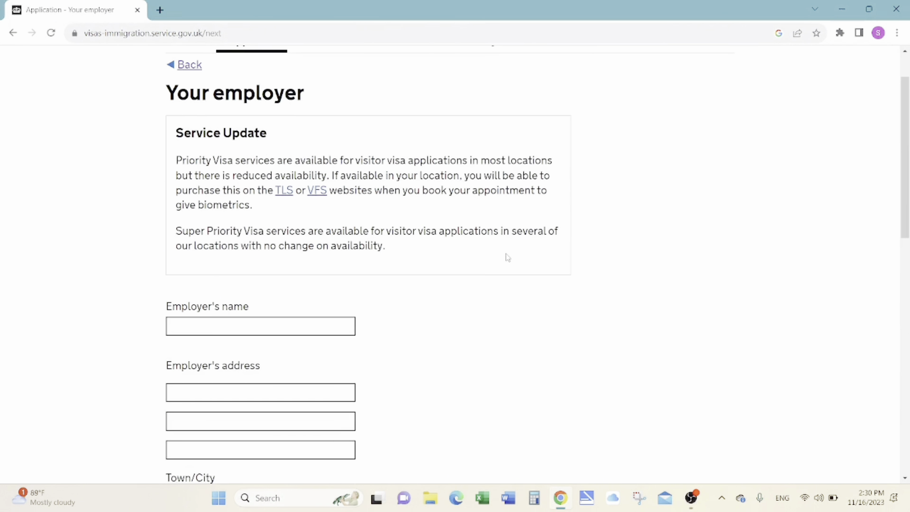
{"action": "scroll", "coordinate": [508, 257], "scroll_direction": "down", "scroll_amount": 1}
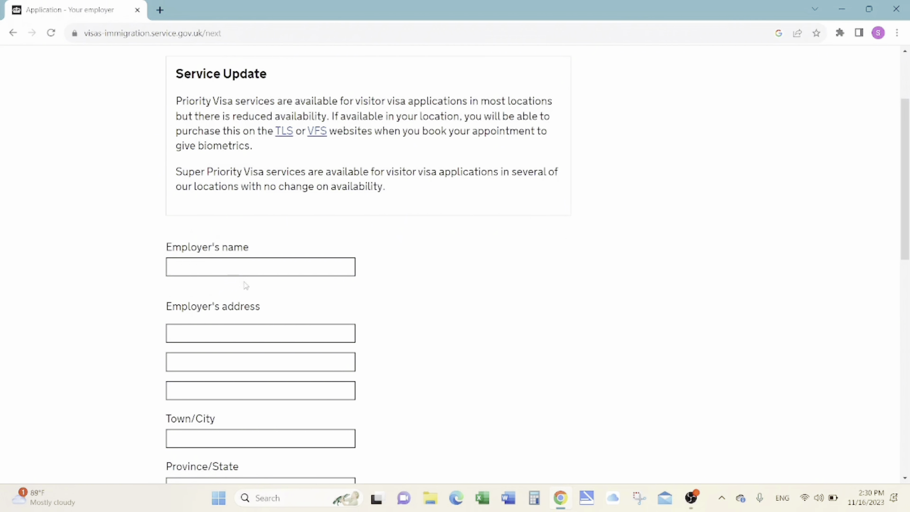
{"action": "left_click", "coordinate": [252, 267]}
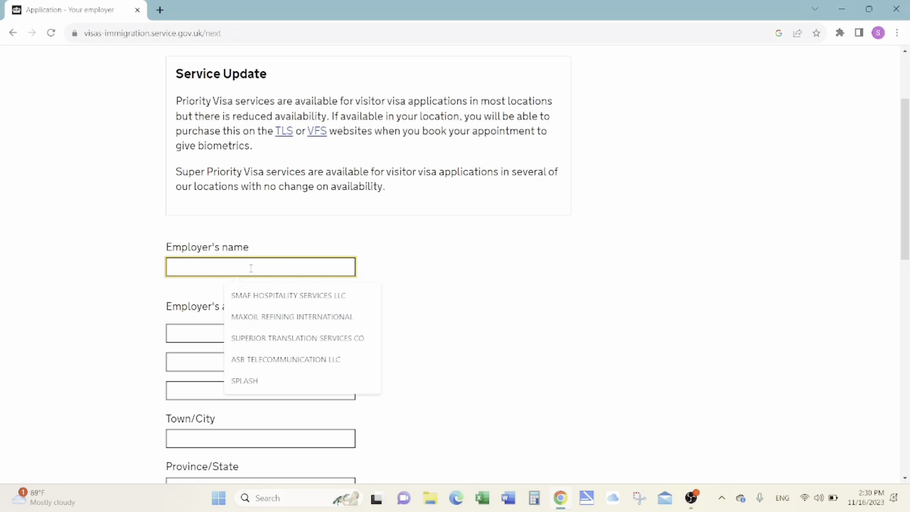
{"action": "type", "text": "SPLA"}
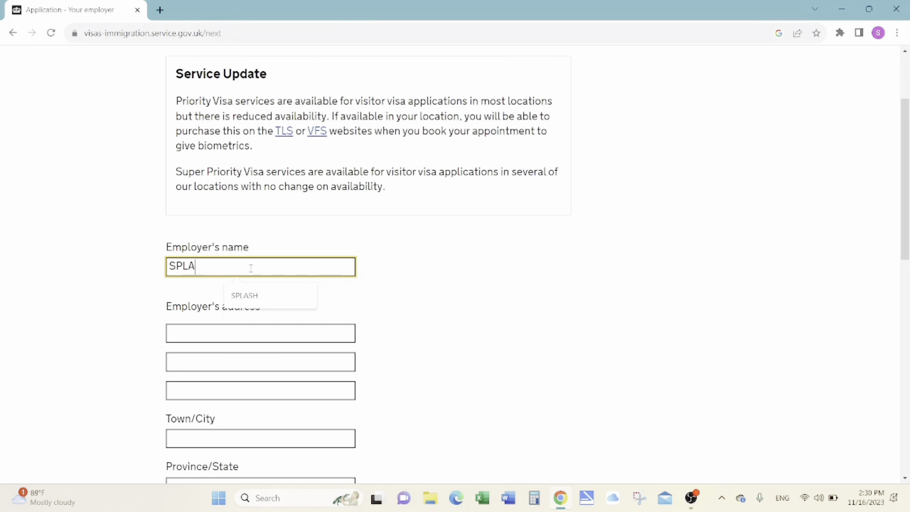
{"action": "type", "text": "SH"}
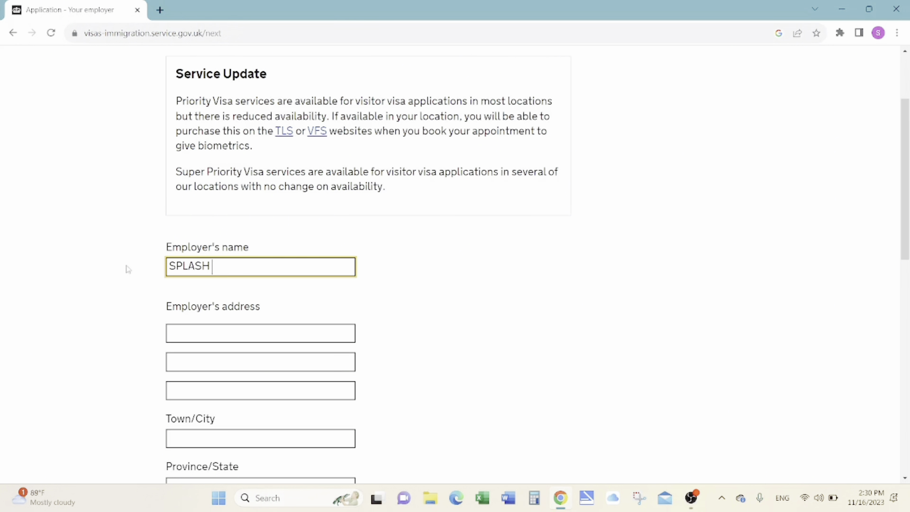
{"action": "left_click_drag", "start_coordinate": [170, 266], "coordinate": [277, 264]}
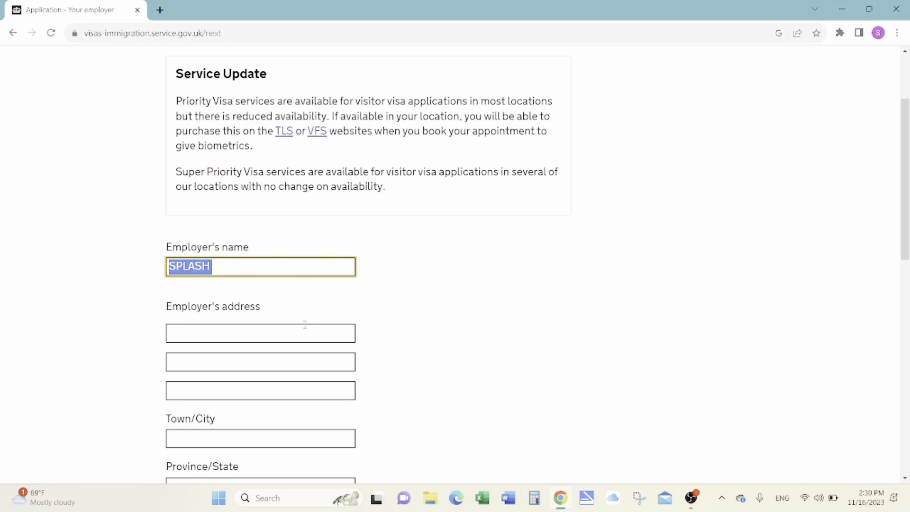
Fill in the employer's two address lines with its Dubai office address
{"action": "scroll", "coordinate": [305, 325], "scroll_direction": "down", "scroll_amount": 3}
{"action": "left_click", "coordinate": [261, 217]}
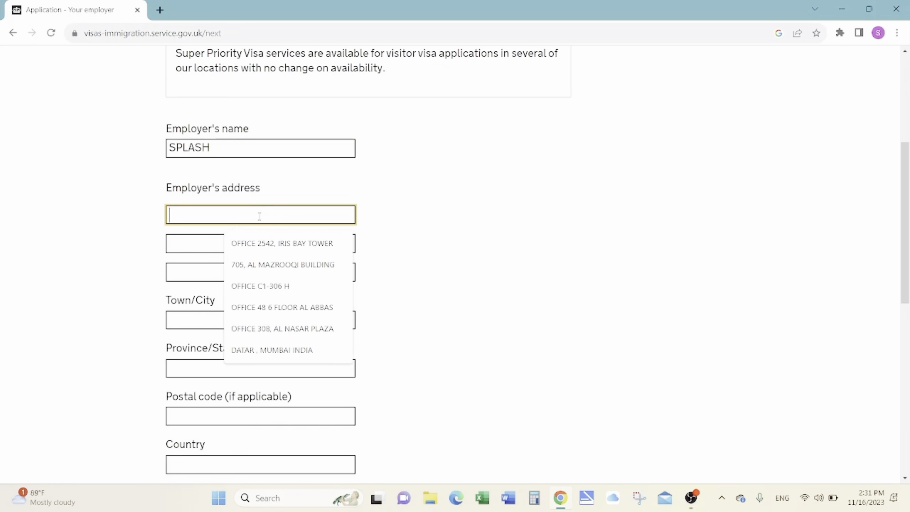
{"action": "type", "text": "OFFI"}
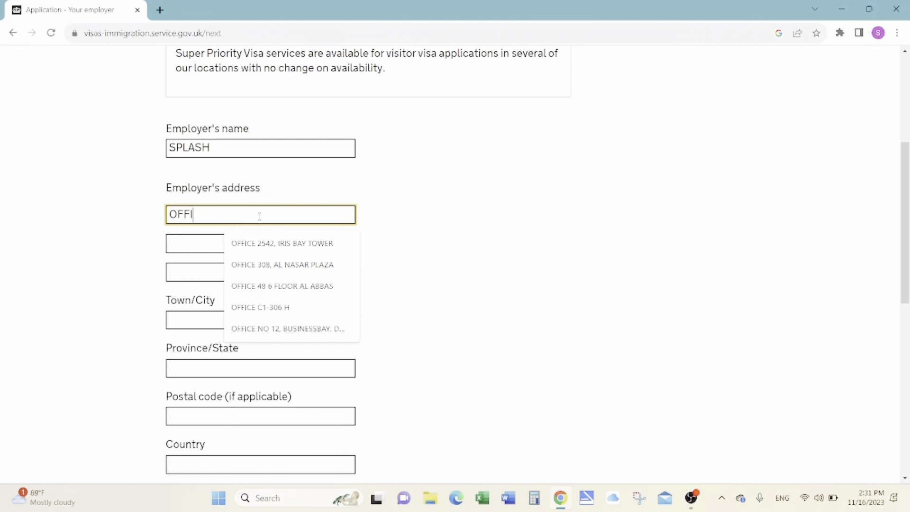
{"action": "type", "text": "CE NO 02"}
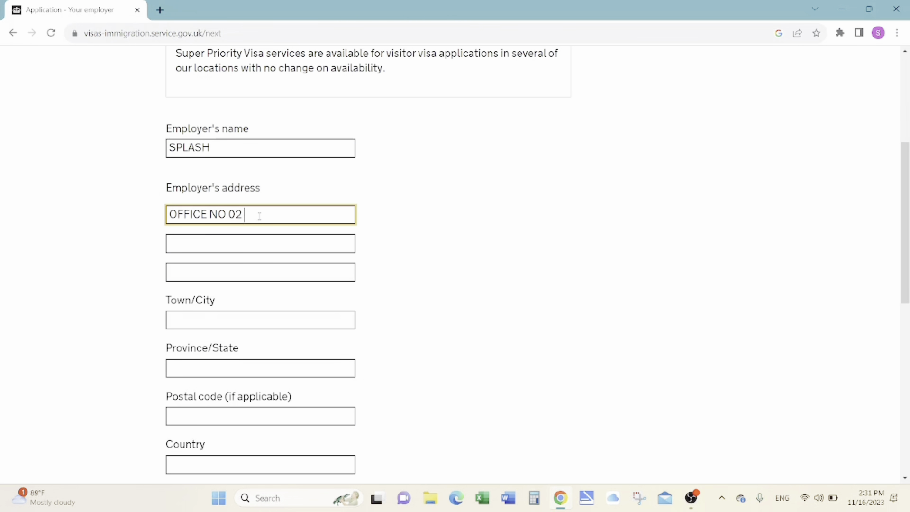
{"action": "type", "text": "BUSINESSVAY"}
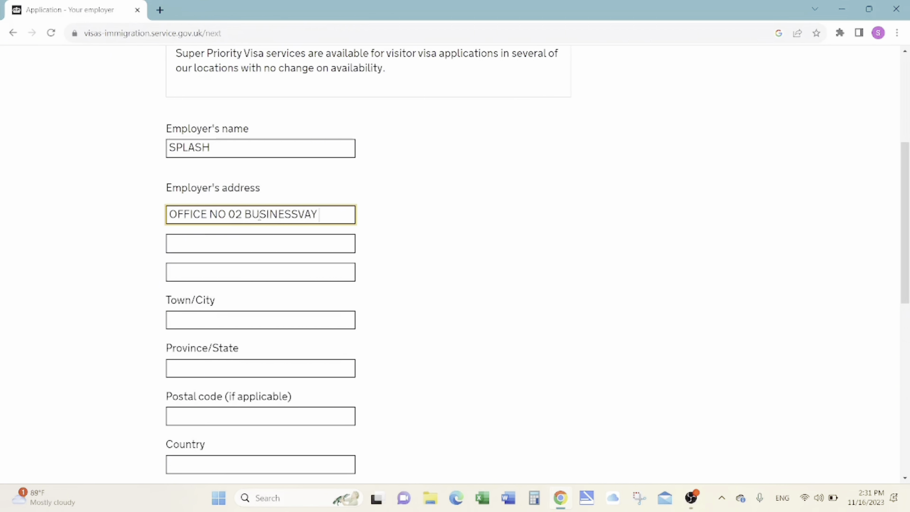
{"action": "key", "text": "BackSpace"}
{"action": "key", "text": "BackSpace"}
{"action": "key", "text": "BackSpace"}
{"action": "type", "text": "BAAY"}
{"action": "key", "text": "Tab"}
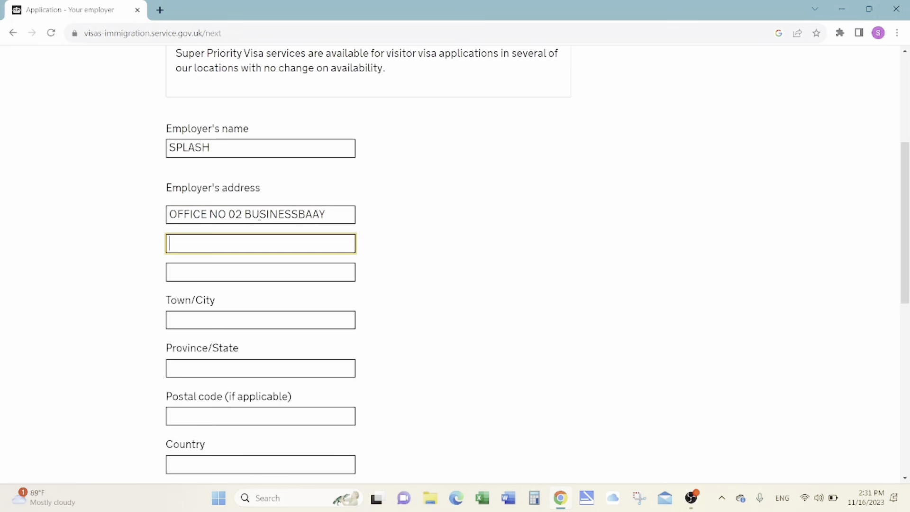
{"action": "type", "text": "DUBAI UAE"}
Set the employer's town and province to Dubai and fill in the postal code
{"action": "scroll", "coordinate": [298, 229], "scroll_direction": "down", "scroll_amount": 2}
{"action": "left_click", "coordinate": [202, 203]}
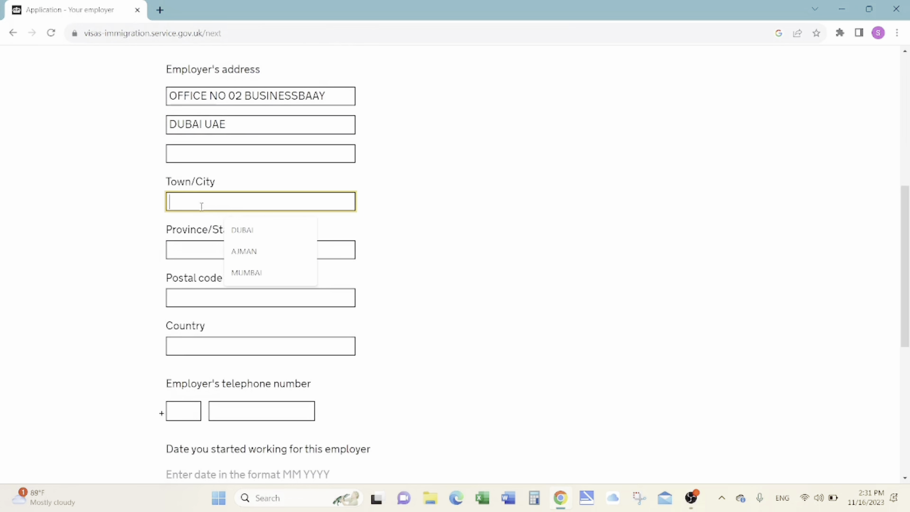
{"action": "left_click", "coordinate": [238, 230]}
{"action": "left_click", "coordinate": [213, 250]}
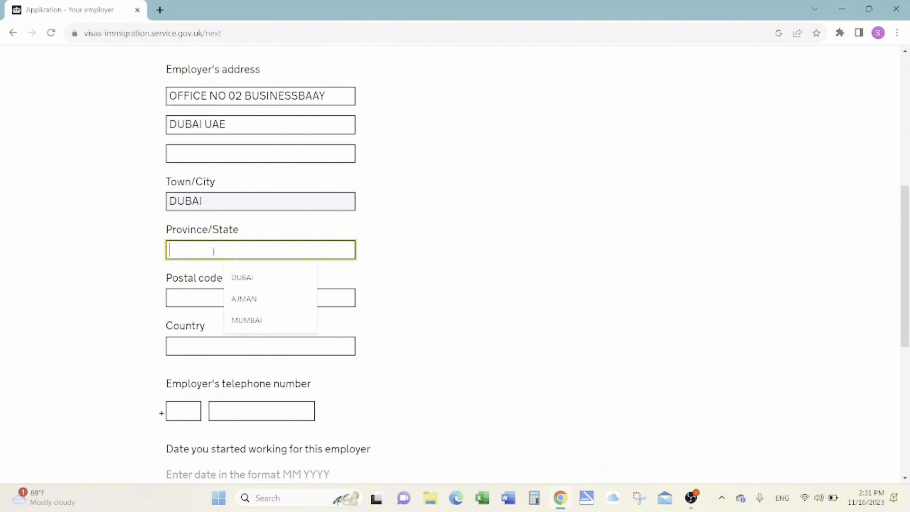
{"action": "left_click", "coordinate": [239, 277]}
{"action": "scroll", "coordinate": [291, 276], "scroll_direction": "down", "scroll_amount": 1}
{"action": "scroll", "coordinate": [291, 276], "scroll_direction": "down", "scroll_amount": 1}
{"action": "left_click", "coordinate": [219, 237]}
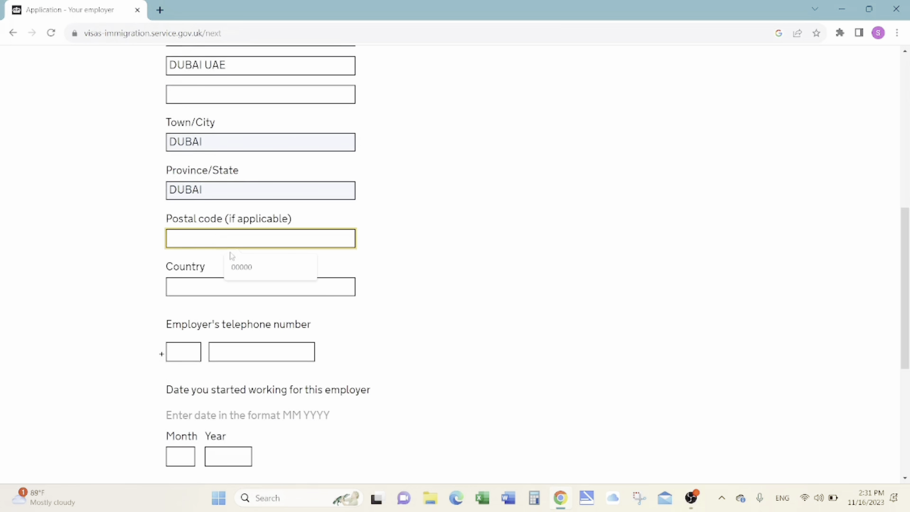
{"action": "left_click", "coordinate": [241, 267]}
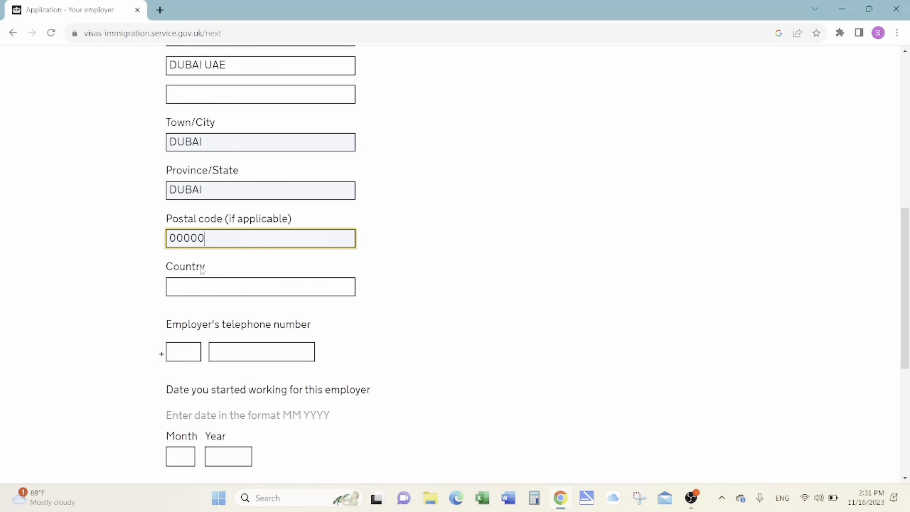
Select United Arab Emirates as the employer's country
{"action": "left_click", "coordinate": [204, 284]}
{"action": "type", "text": "UNI"}
{"action": "key", "text": "Down"}
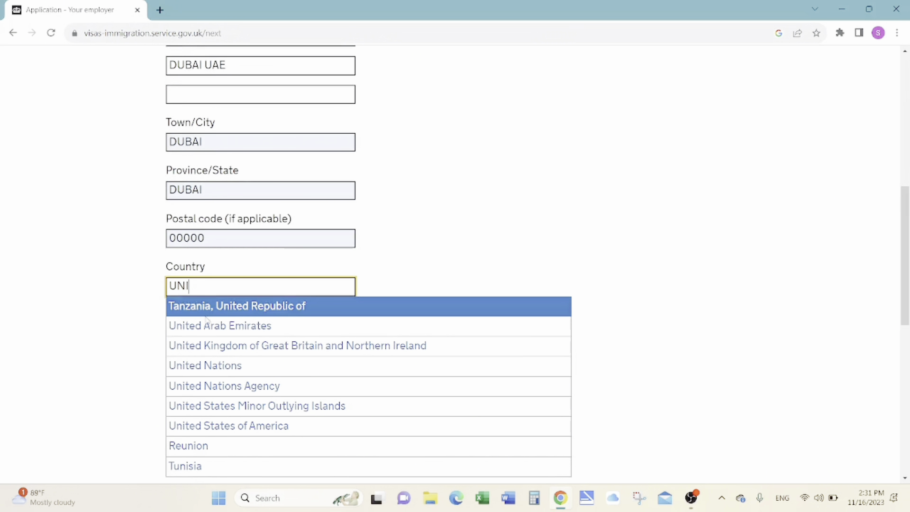
{"action": "key", "text": "Down"}
{"action": "key", "text": "Return"}
Enter the employer's UAE telephone number with its country code
{"action": "scroll", "coordinate": [298, 279], "scroll_direction": "down", "scroll_amount": 1}
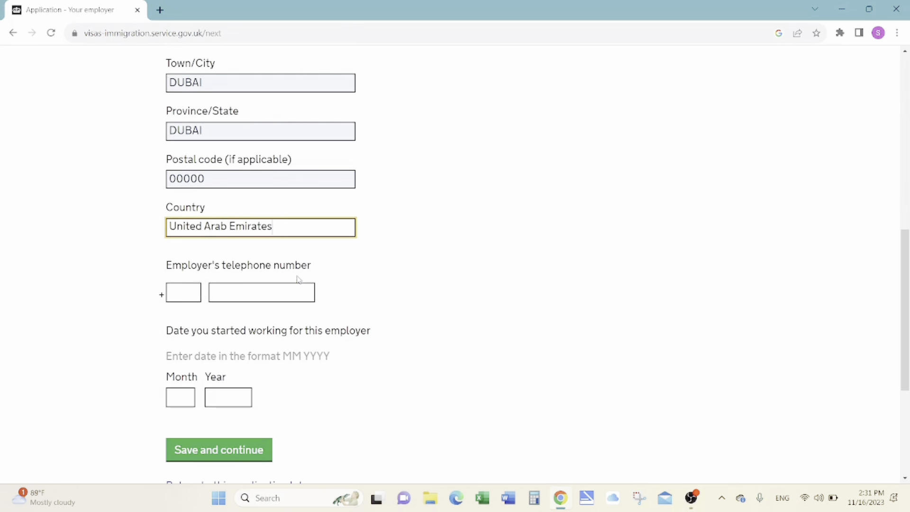
{"action": "left_click", "coordinate": [187, 295]}
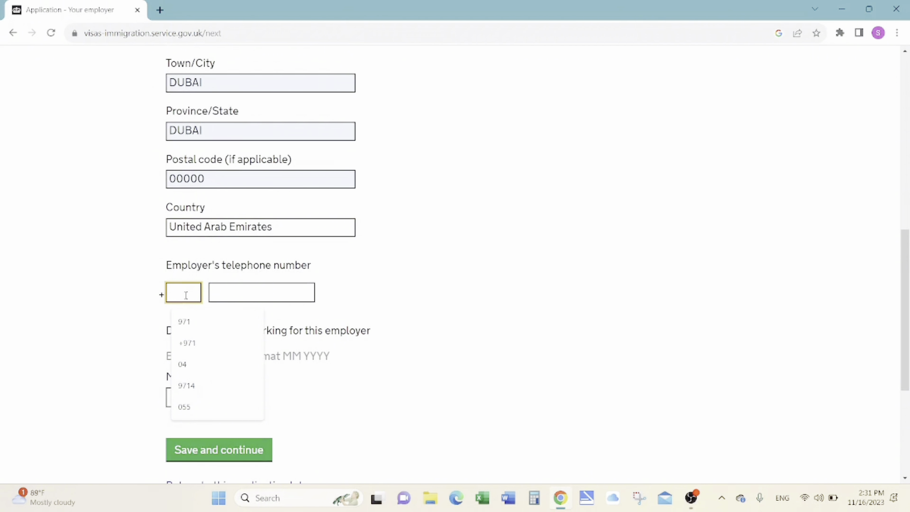
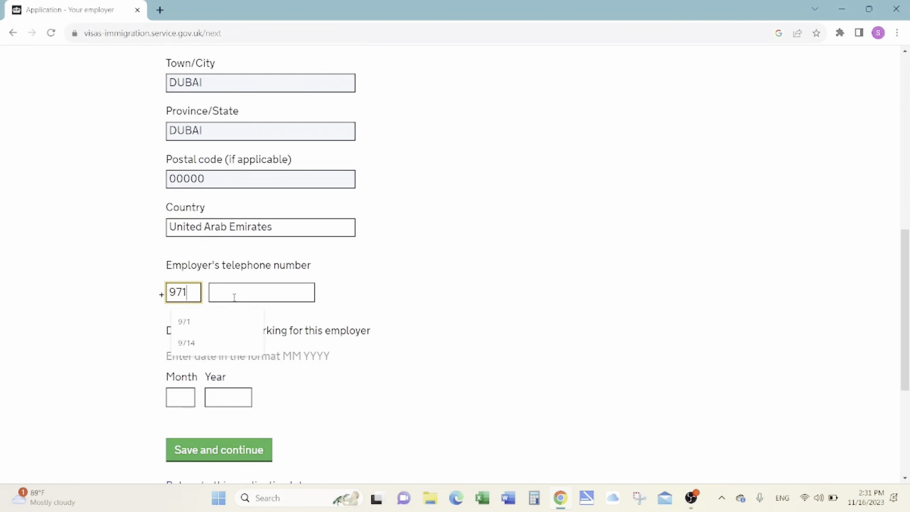
{"action": "left_click", "coordinate": [234, 293]}
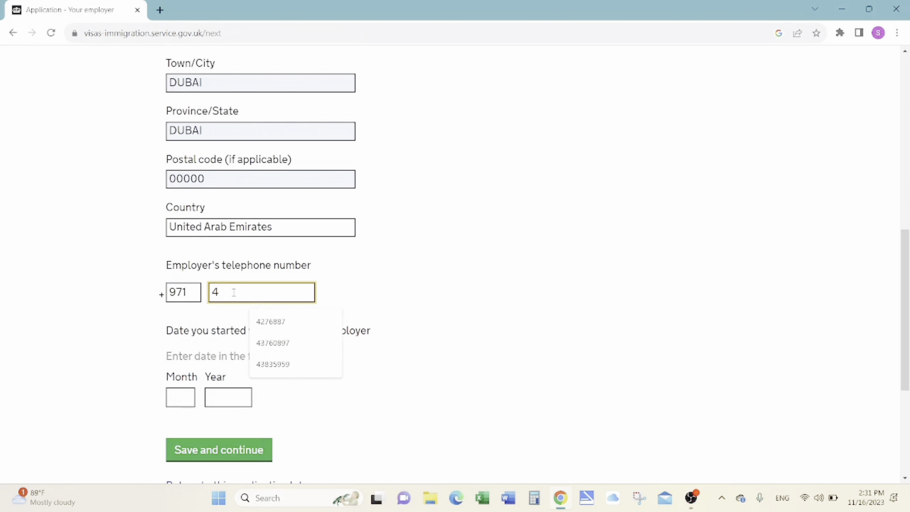
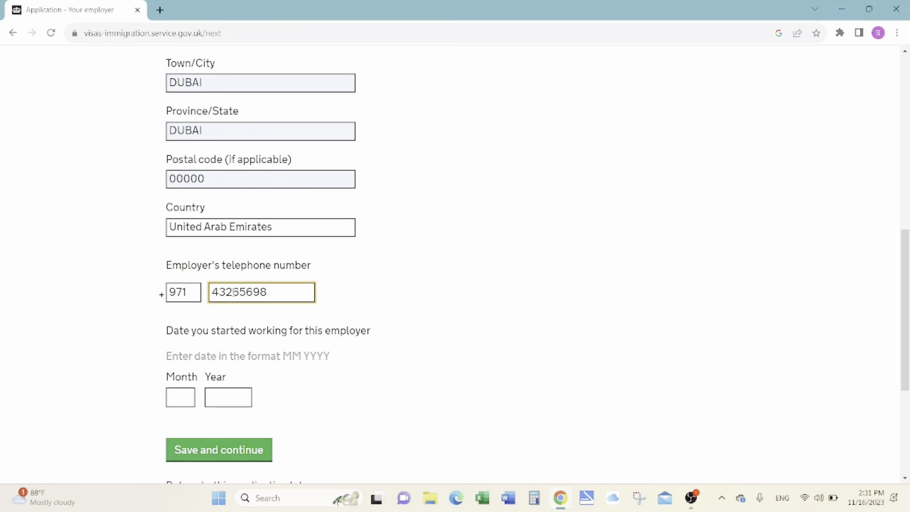
Set the employment start date to 09 2020 and save the employer details
{"action": "scroll", "coordinate": [319, 274], "scroll_direction": "down", "scroll_amount": 2}
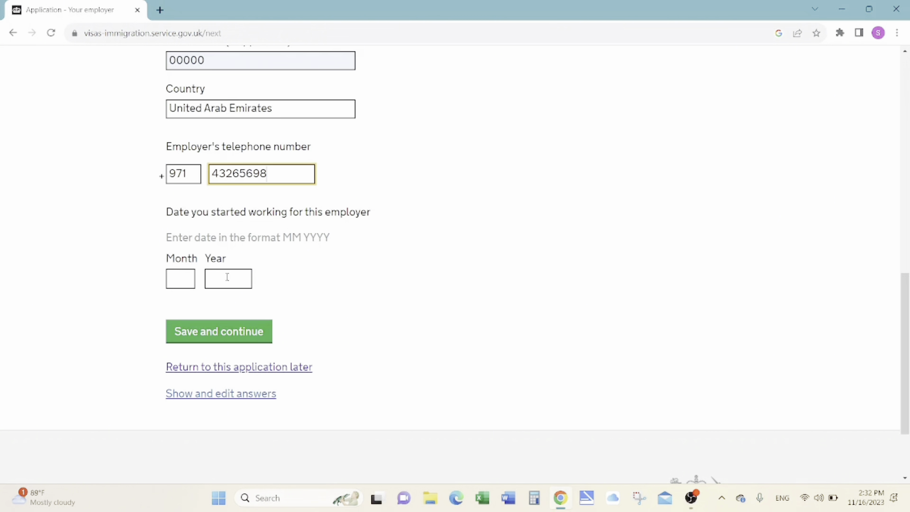
{"action": "left_click", "coordinate": [188, 278]}
{"action": "type", "text": "09"}
{"action": "key", "text": "Tab"}
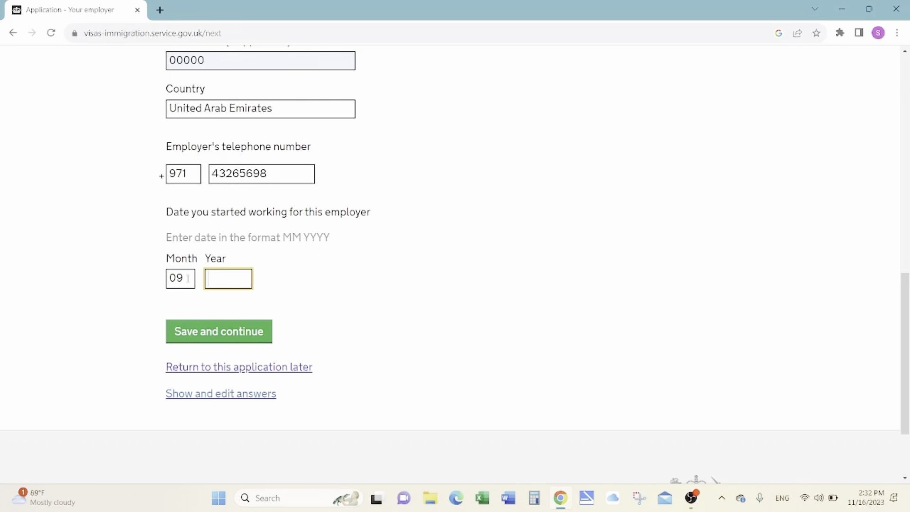
{"action": "type", "text": "2020"}
{"action": "left_click", "coordinate": [236, 339]}
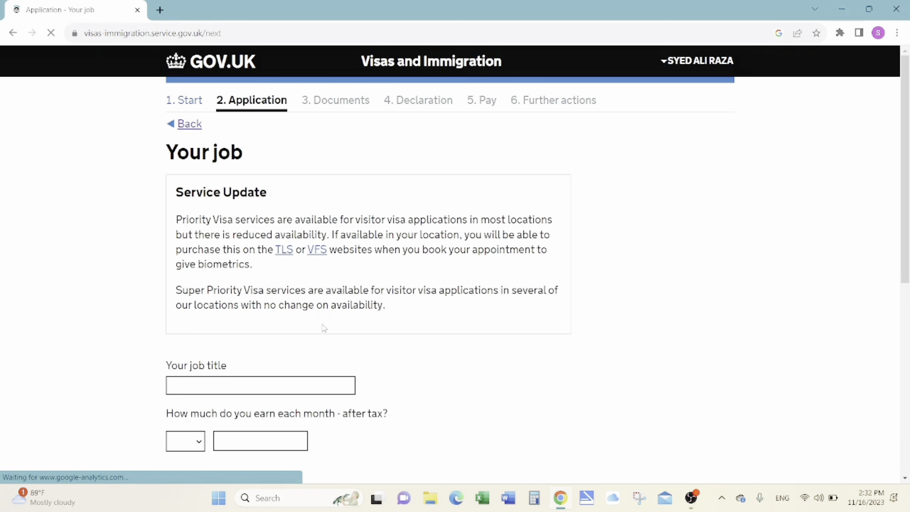
Enter OFFICE MANAGER as the job title
{"action": "scroll", "coordinate": [309, 340], "scroll_direction": "down", "scroll_amount": 2}
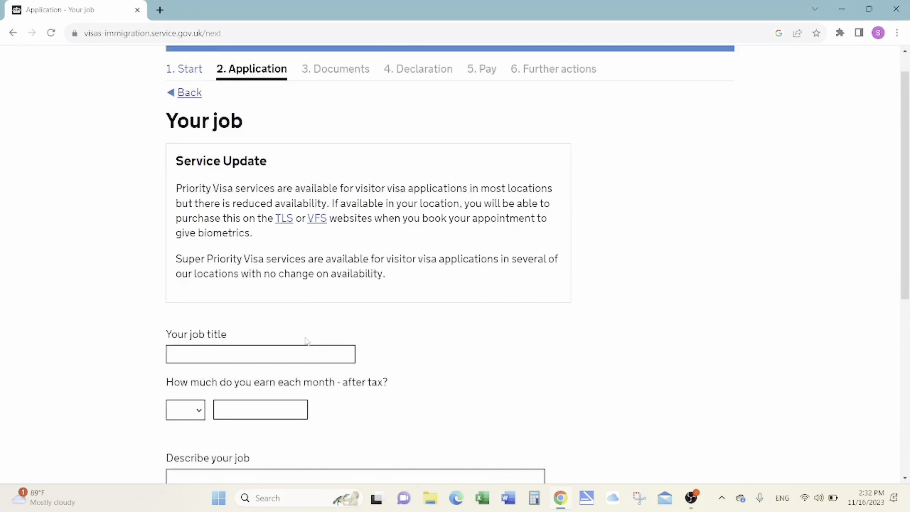
{"action": "scroll", "coordinate": [287, 316], "scroll_direction": "down", "scroll_amount": 2}
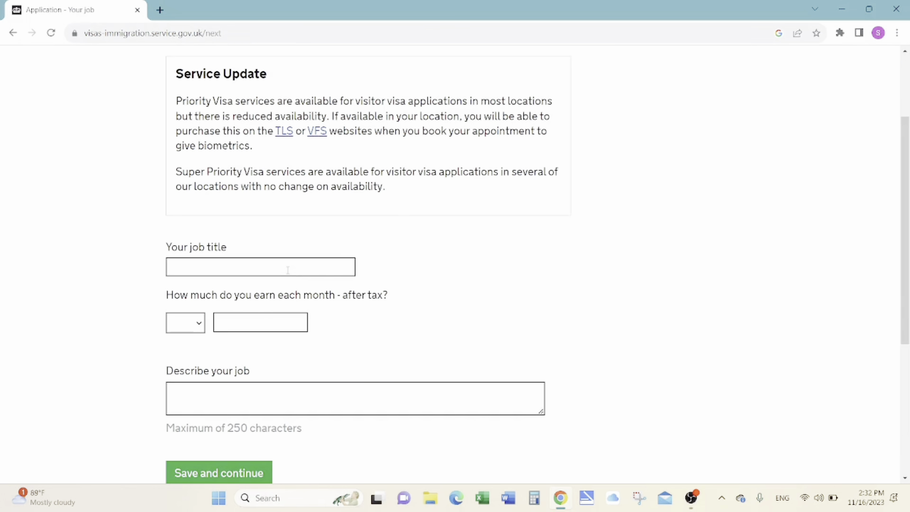
{"action": "left_click", "coordinate": [287, 270]}
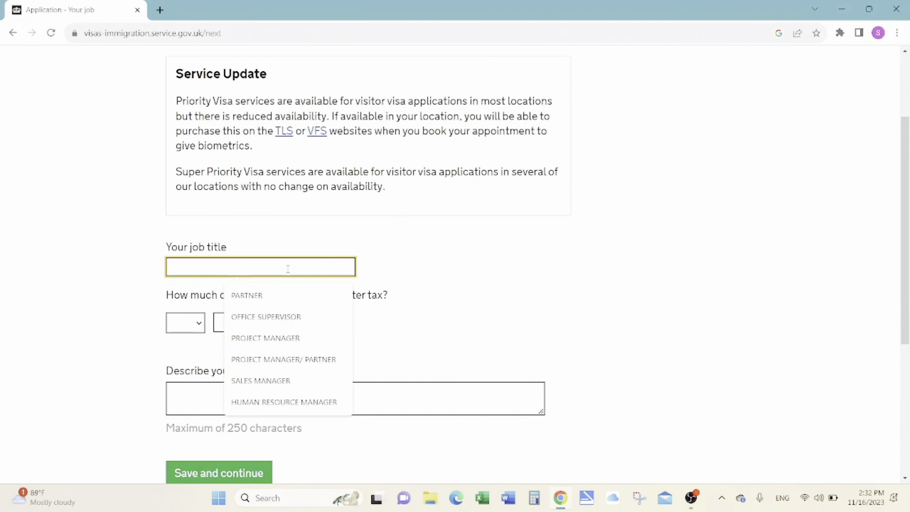
{"action": "type", "text": "OFFI"}
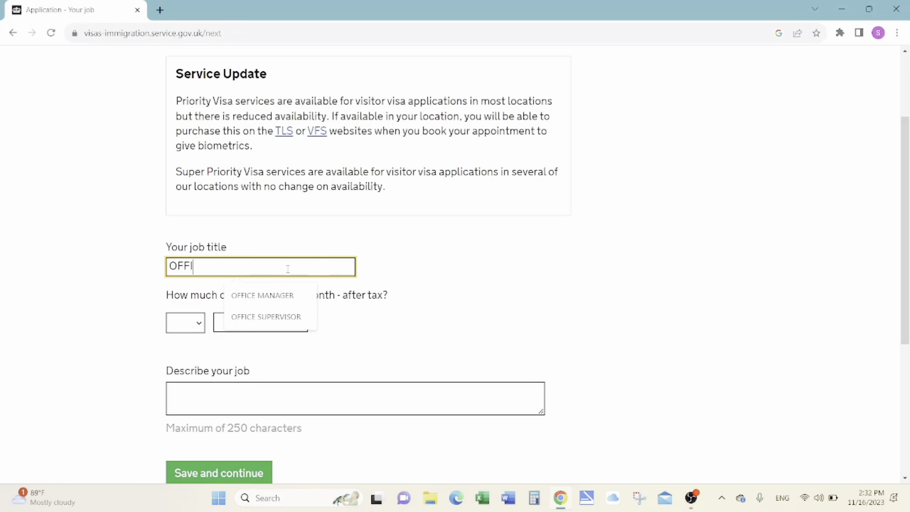
{"action": "type", "text": "CE MANAGER"}
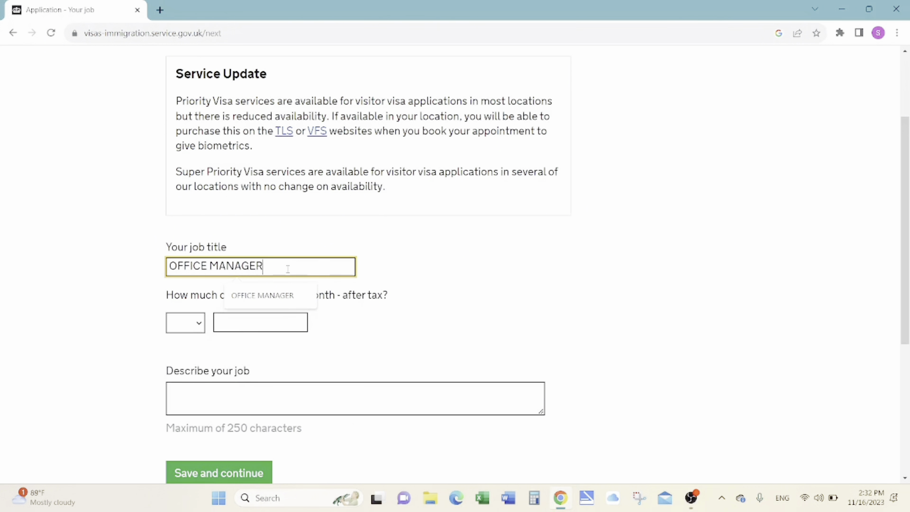
Enter a monthly income of AED 8000, describe the job as OFFICE MANAGER, and save
{"action": "scroll", "coordinate": [498, 290], "scroll_direction": "down", "scroll_amount": 3}
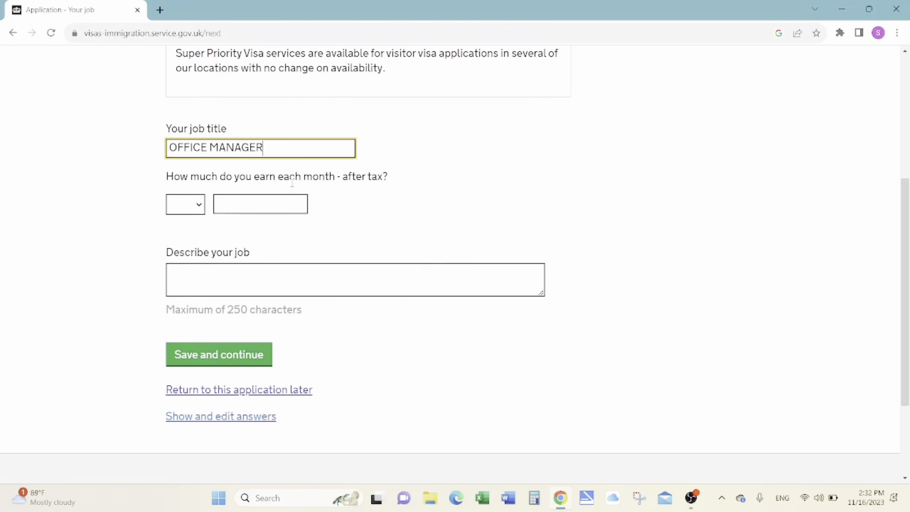
{"action": "left_click", "coordinate": [200, 205]}
{"action": "left_click", "coordinate": [205, 243]}
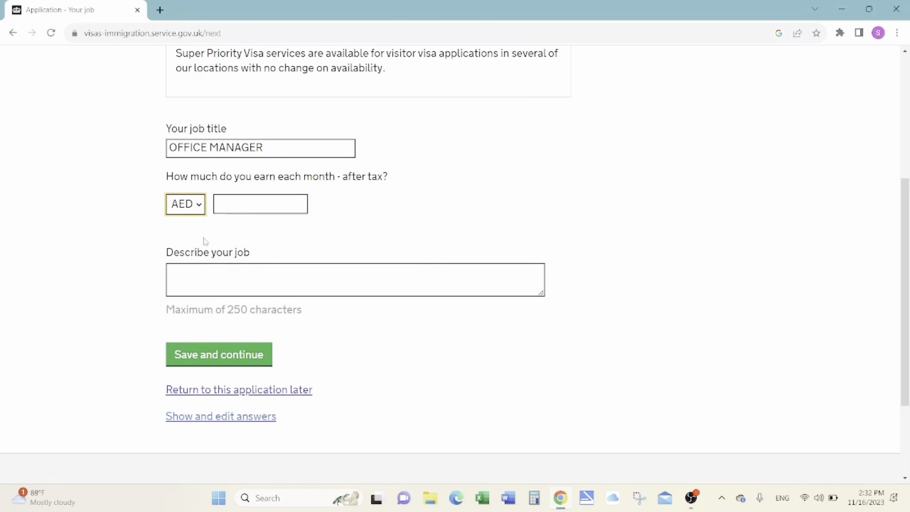
{"action": "left_click", "coordinate": [232, 206]}
{"action": "type", "text": "8000"}
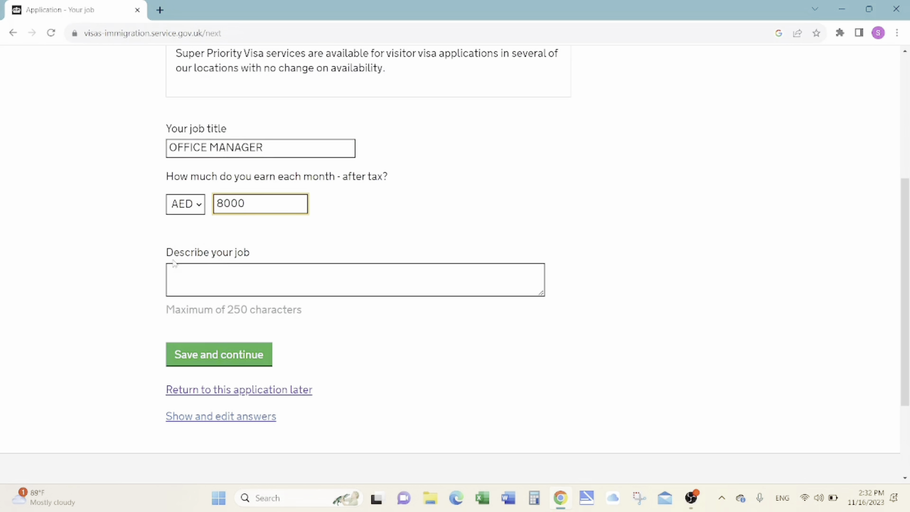
{"action": "left_click", "coordinate": [239, 272]}
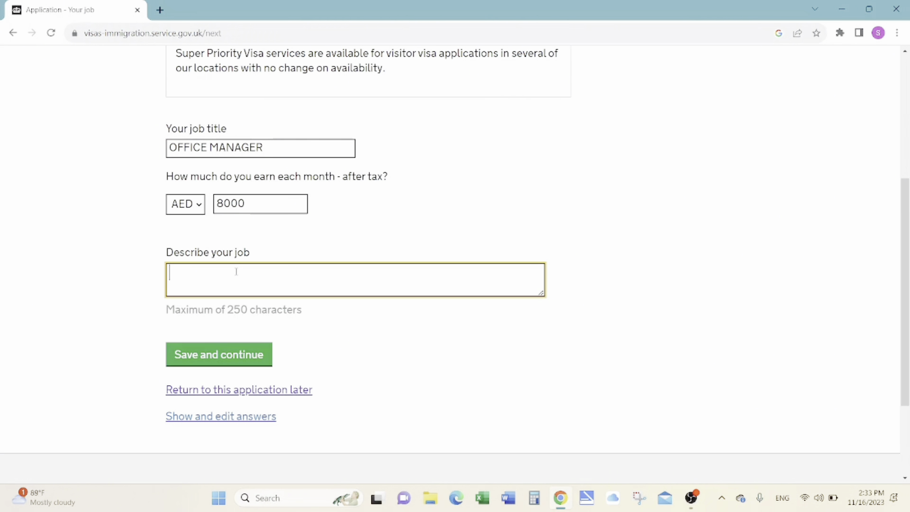
{"action": "type", "text": "OFF"}
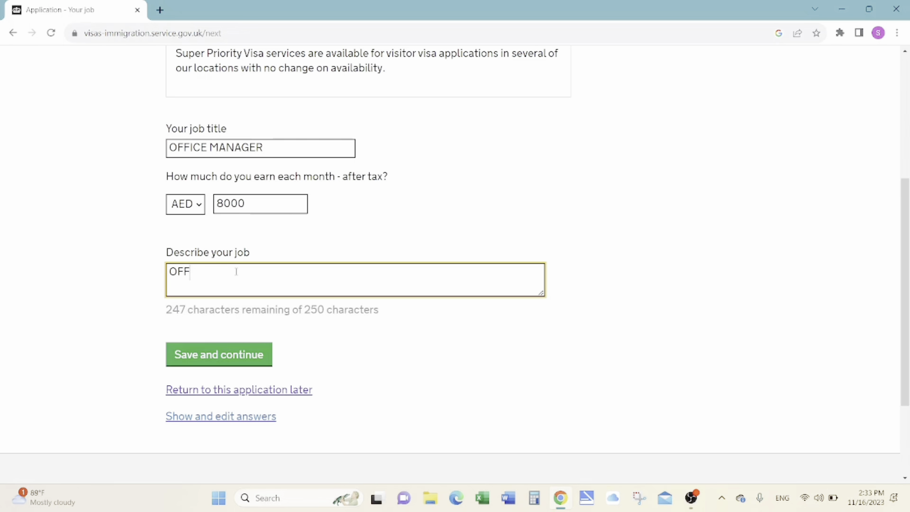
{"action": "type", "text": "ICE MANAGER"}
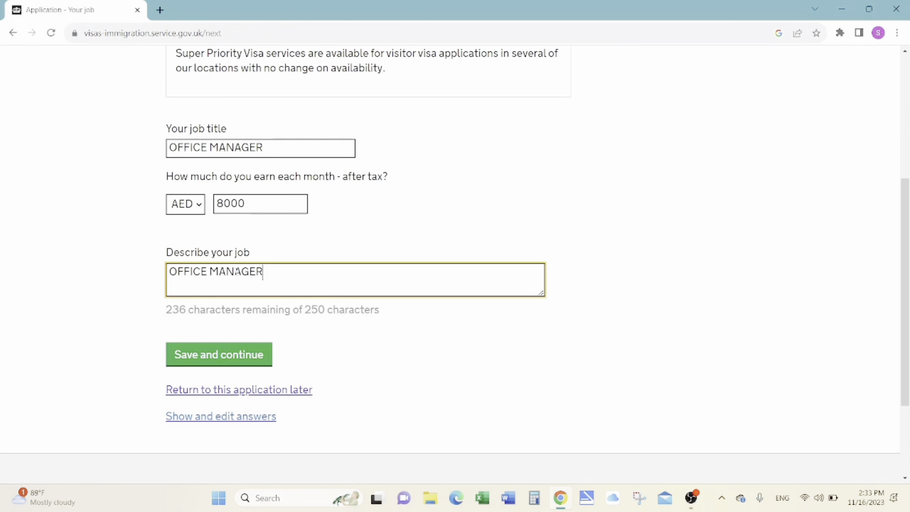
{"action": "left_click", "coordinate": [252, 364]}
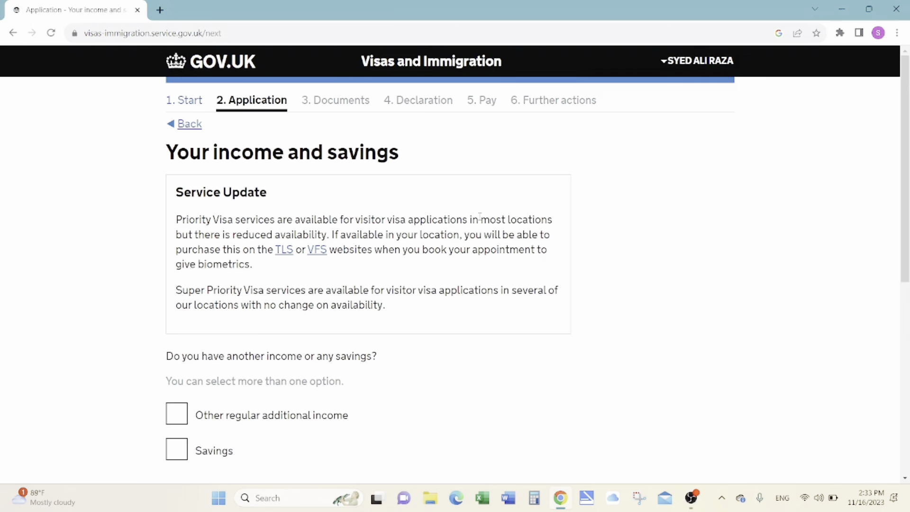
Tick 'I do not have any other income or savings' and save the answer
{"action": "scroll", "coordinate": [182, 104], "scroll_direction": "down", "scroll_amount": 1}
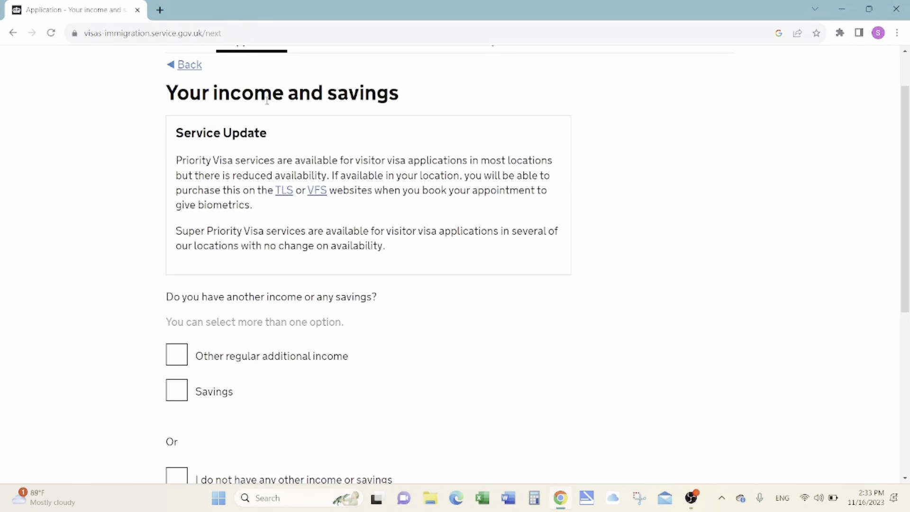
{"action": "scroll", "coordinate": [483, 211], "scroll_direction": "down", "scroll_amount": 2}
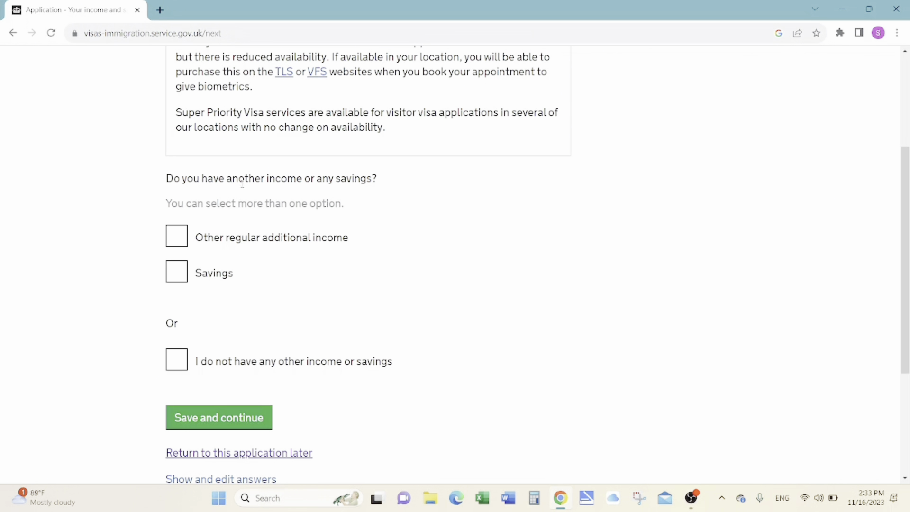
{"action": "scroll", "coordinate": [357, 215], "scroll_direction": "down", "scroll_amount": 1}
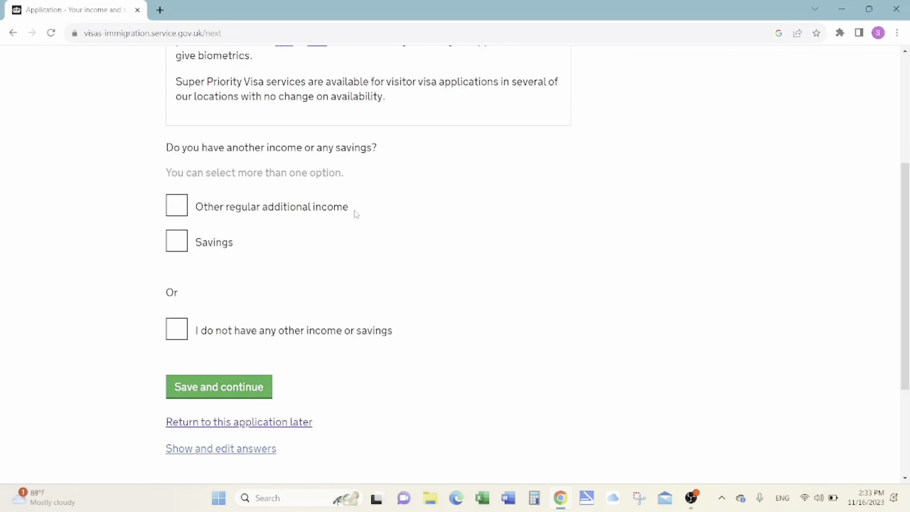
{"action": "scroll", "coordinate": [356, 214], "scroll_direction": "down", "scroll_amount": 1}
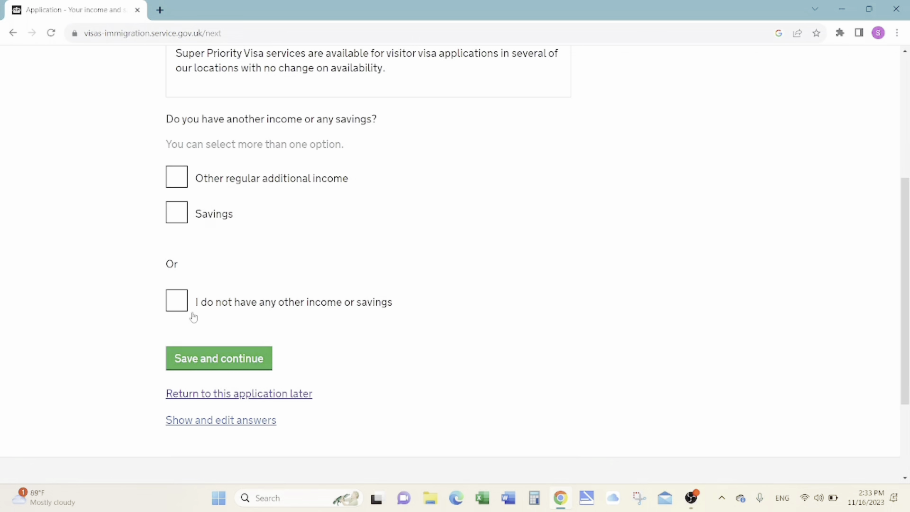
{"action": "left_click", "coordinate": [177, 306]}
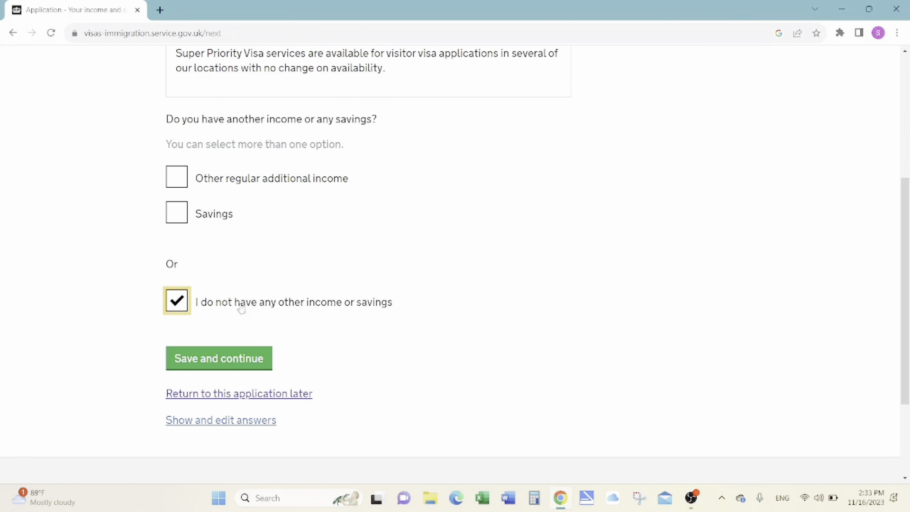
{"action": "left_click", "coordinate": [238, 356]}
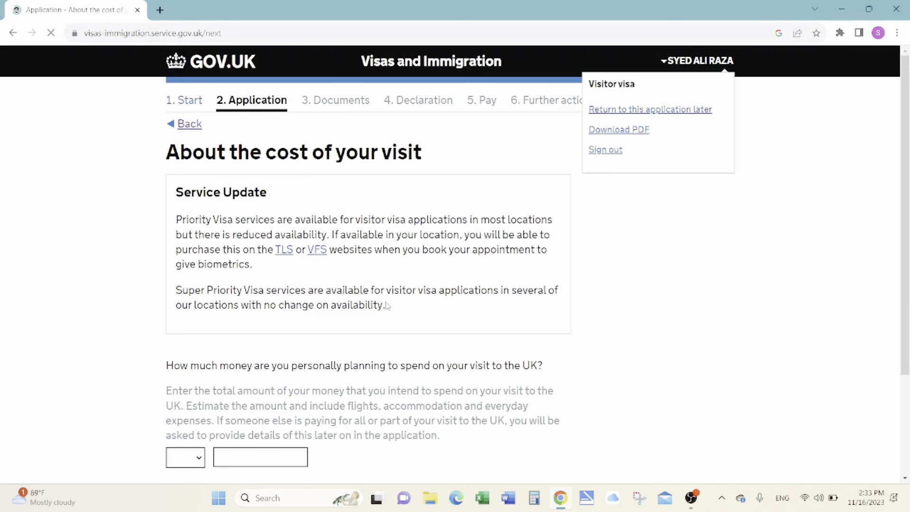
Set the planned visit spending to AED 10000 and save it
{"action": "scroll", "coordinate": [404, 297], "scroll_direction": "down", "scroll_amount": 1}
{"action": "scroll", "coordinate": [404, 297], "scroll_direction": "down", "scroll_amount": 2}
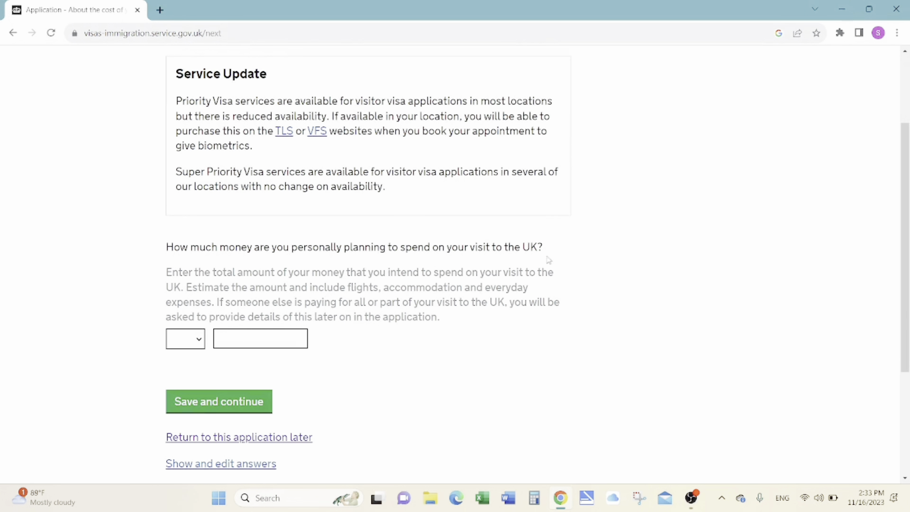
{"action": "scroll", "coordinate": [559, 263], "scroll_direction": "down", "scroll_amount": 1}
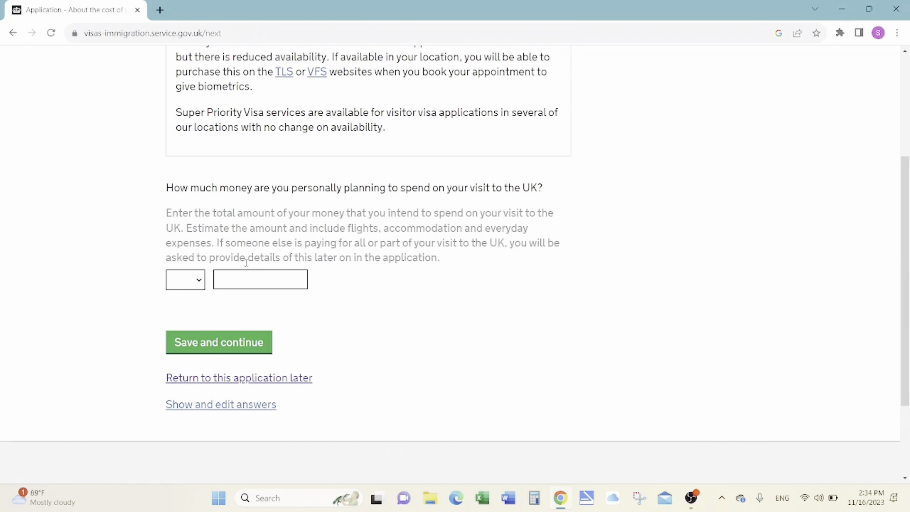
{"action": "left_click", "coordinate": [199, 281]}
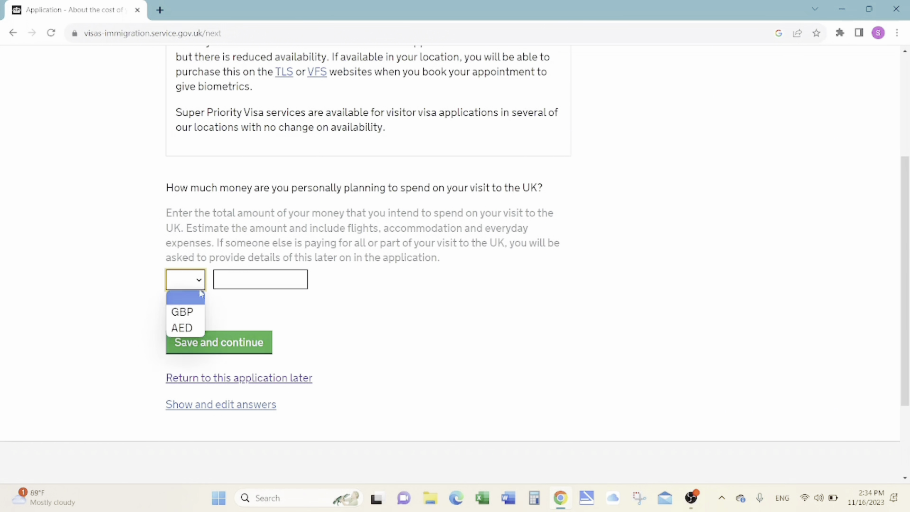
{"action": "left_click", "coordinate": [192, 327]}
{"action": "left_click", "coordinate": [233, 282]}
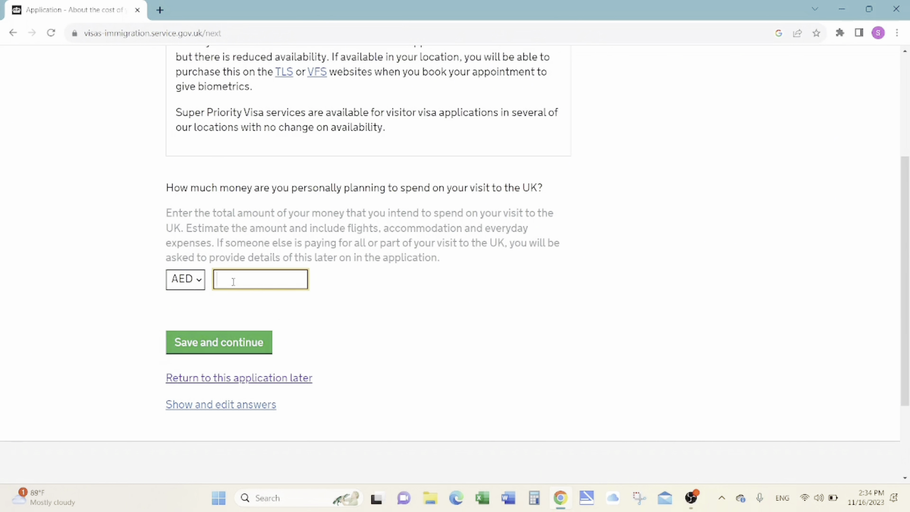
{"action": "type", "text": "10000"}
{"action": "left_click_drag", "start_coordinate": [251, 282], "coordinate": [218, 281]}
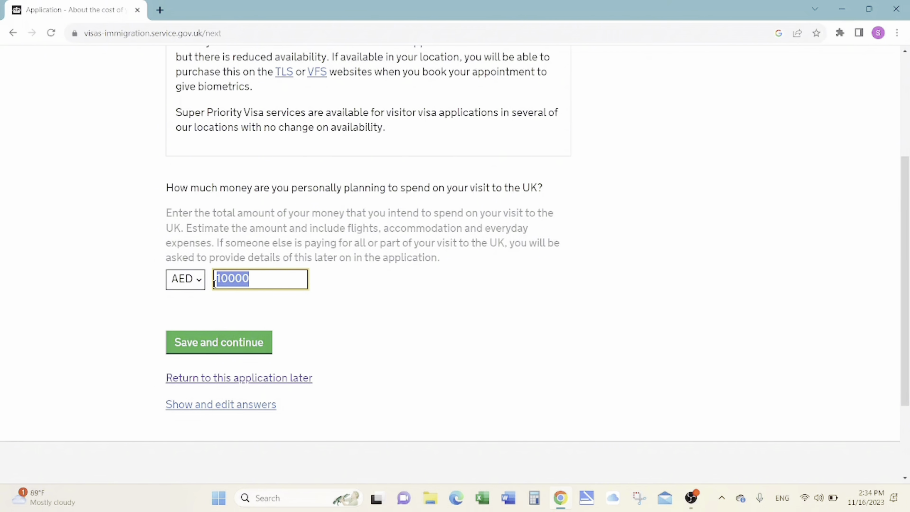
{"action": "left_click", "coordinate": [240, 345]}
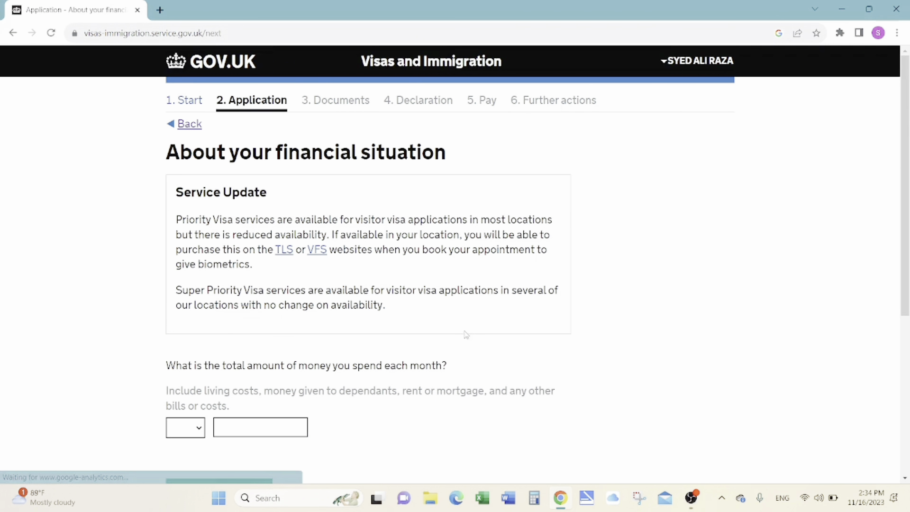
Choose AED as the monthly spending currency and enter 6000 as the amount
{"action": "scroll", "coordinate": [464, 334], "scroll_direction": "down", "scroll_amount": 3}
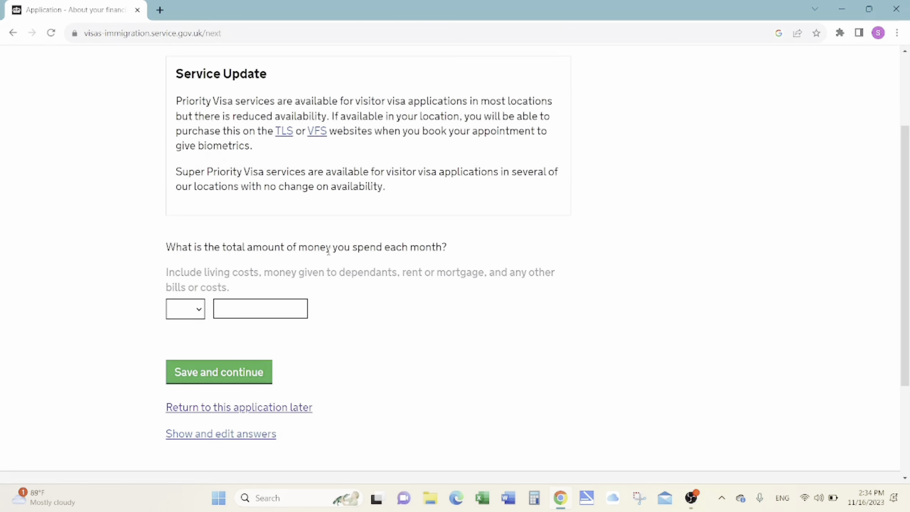
{"action": "scroll", "coordinate": [354, 299], "scroll_direction": "down", "scroll_amount": 2}
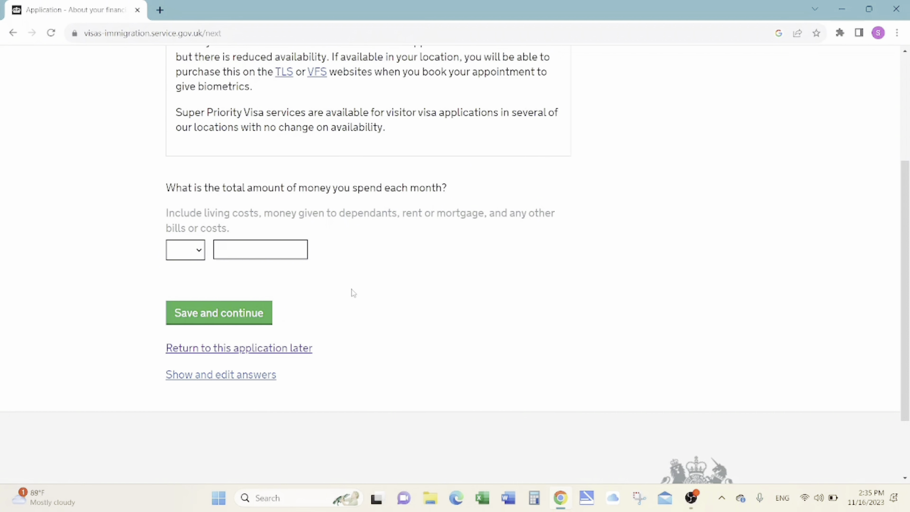
{"action": "left_click", "coordinate": [202, 257]}
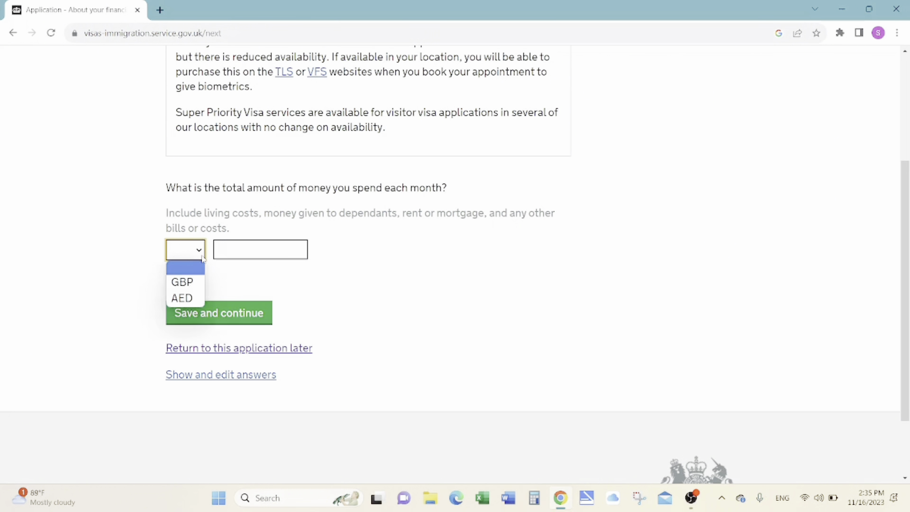
{"action": "left_click", "coordinate": [183, 298]}
{"action": "left_click", "coordinate": [230, 249]}
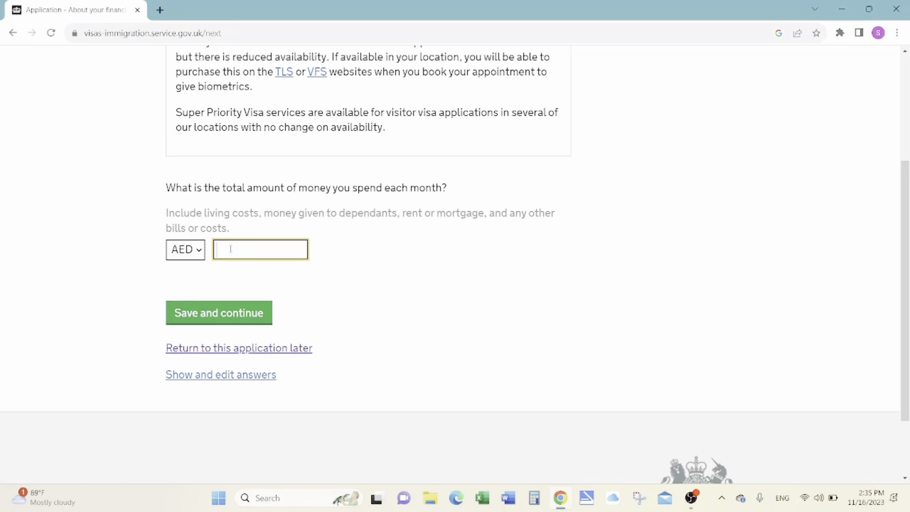
{"action": "type", "text": "6000"}
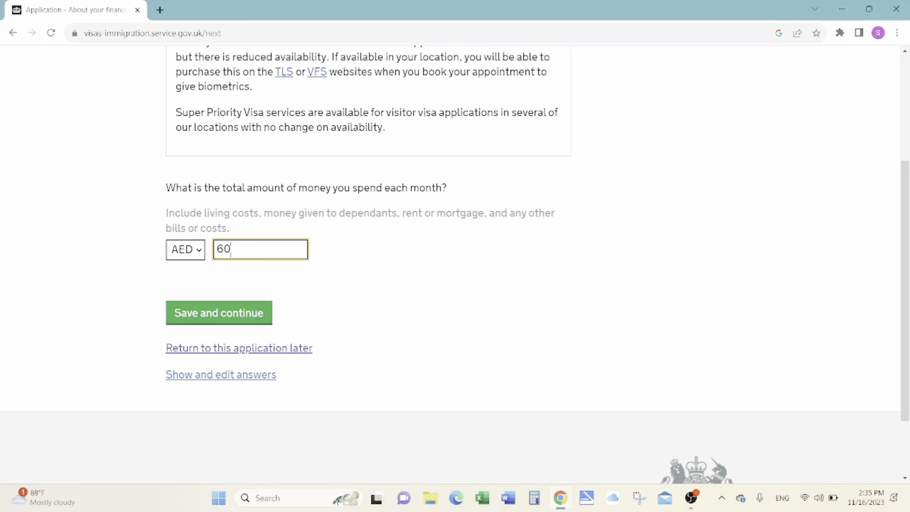
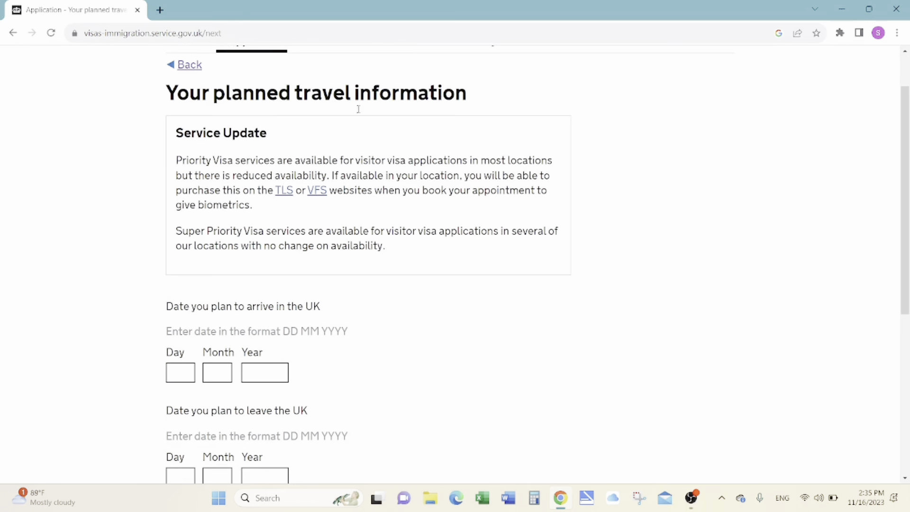
Enter the planned UK arrival date as 01 02 2024
{"action": "scroll", "coordinate": [368, 262], "scroll_direction": "down", "scroll_amount": 1}
{"action": "scroll", "coordinate": [368, 265], "scroll_direction": "down", "scroll_amount": 1}
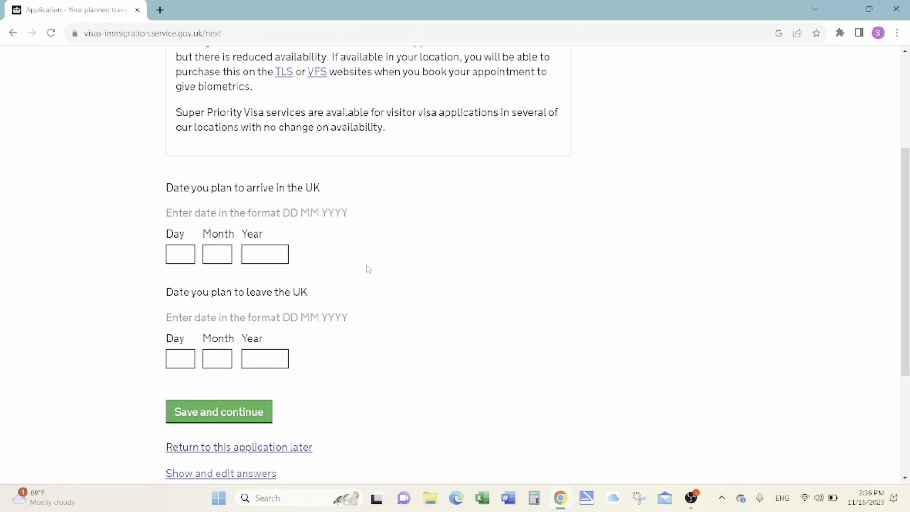
{"action": "left_click", "coordinate": [184, 254]}
{"action": "type", "text": "01"}
{"action": "key", "text": "Tab"}
{"action": "type", "text": "02"}
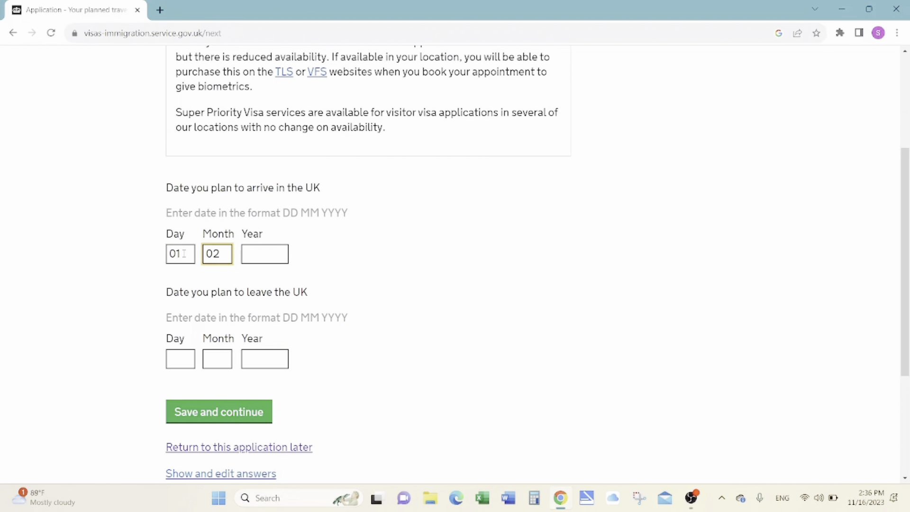
{"action": "key", "text": "Tab"}
{"action": "type", "text": "2024"}
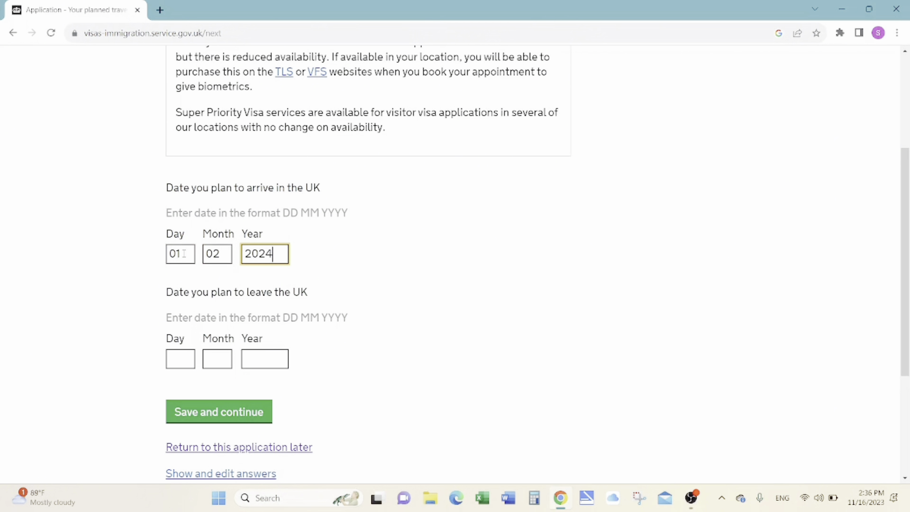
Enter the planned departure date as 08 02 2024
{"action": "left_click", "coordinate": [194, 357]}
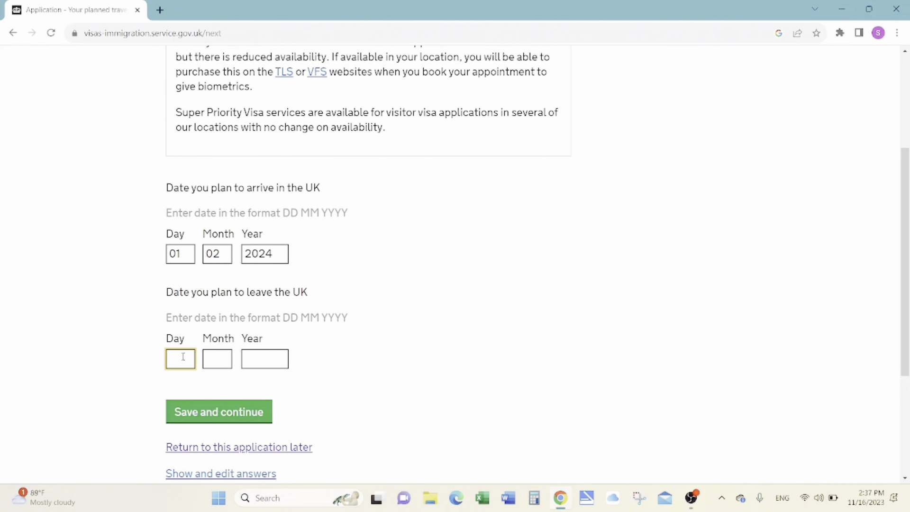
{"action": "type", "text": "08"}
{"action": "key", "text": "Tab"}
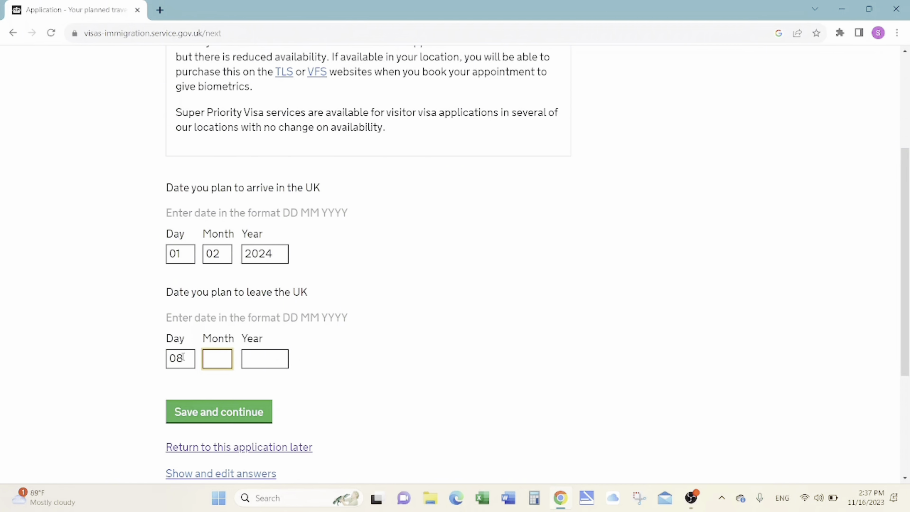
{"action": "type", "text": "02"}
{"action": "key", "text": "Tab"}
{"action": "type", "text": "2024"}
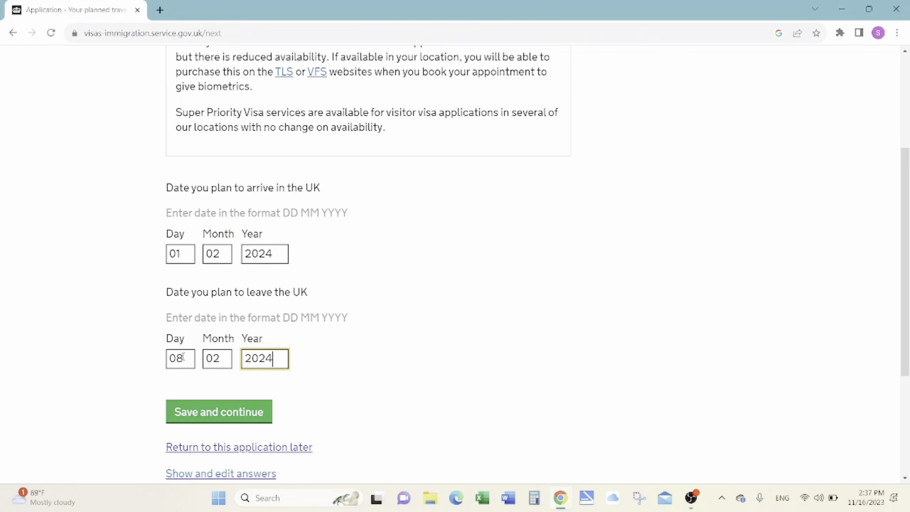
{"action": "scroll", "coordinate": [275, 353], "scroll_direction": "down", "scroll_amount": 3}
Save the travel dates and select English as the spoken language preference
{"action": "left_click", "coordinate": [242, 298]}
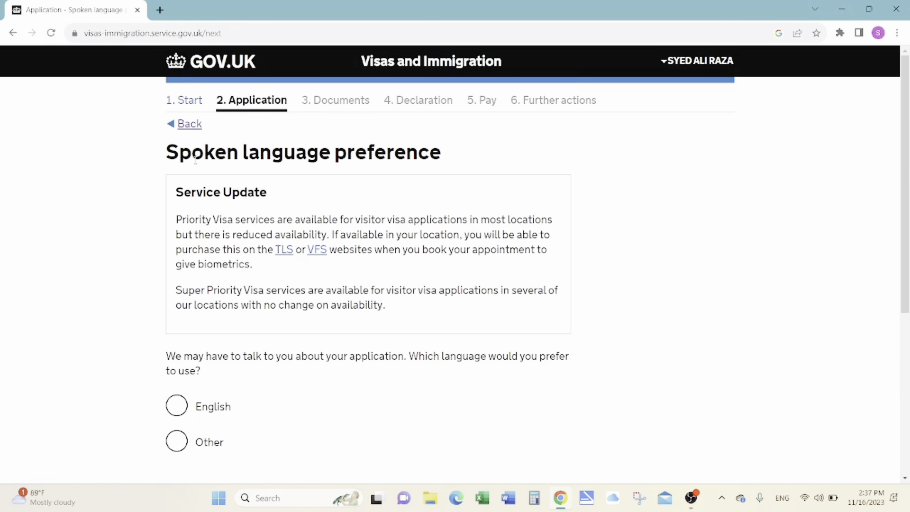
{"action": "scroll", "coordinate": [372, 164], "scroll_direction": "down", "scroll_amount": 3}
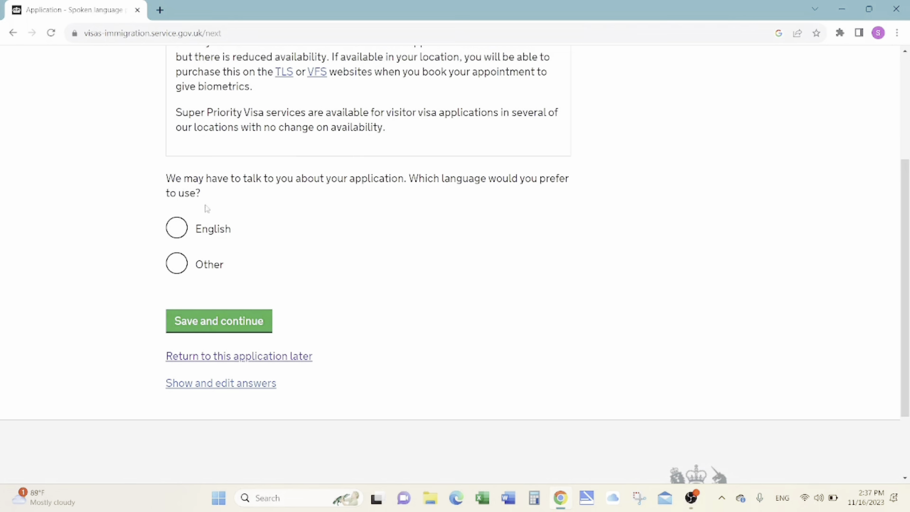
{"action": "left_click", "coordinate": [180, 235]}
Save the language choice, then select and save Tourism as the main visit reason
{"action": "left_click", "coordinate": [265, 321]}
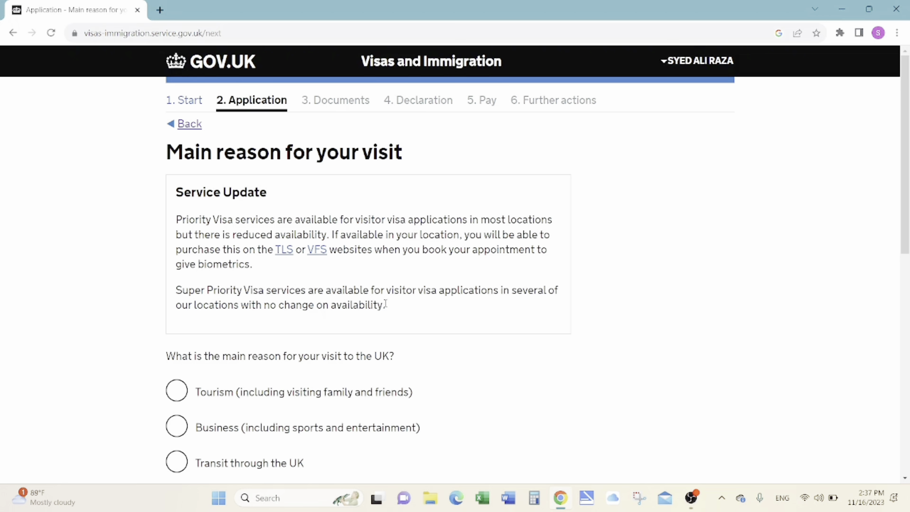
{"action": "scroll", "coordinate": [494, 289], "scroll_direction": "down", "scroll_amount": 1}
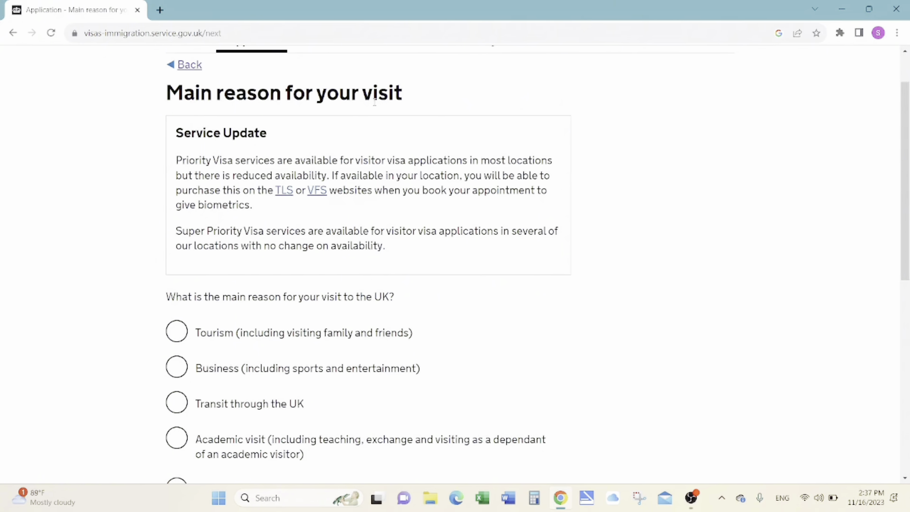
{"action": "scroll", "coordinate": [375, 101], "scroll_direction": "down", "scroll_amount": 1}
{"action": "scroll", "coordinate": [193, 245], "scroll_direction": "down", "scroll_amount": 1}
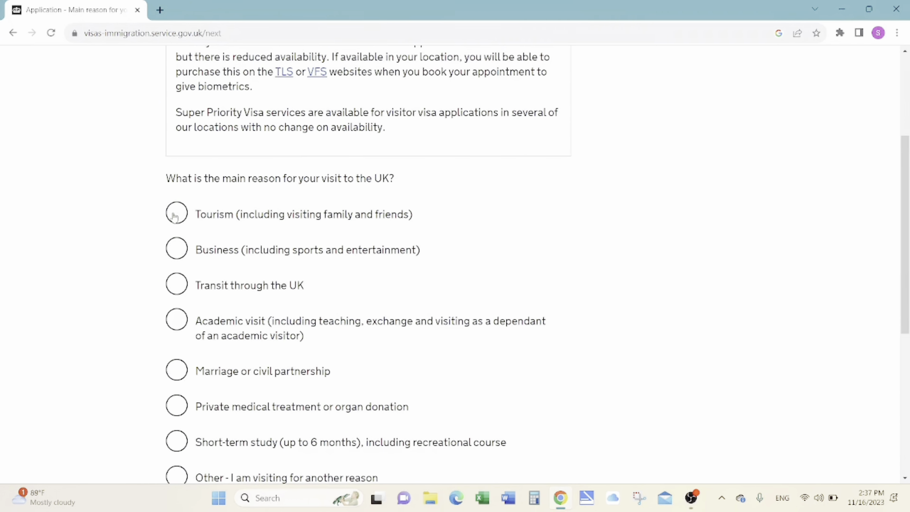
{"action": "left_click", "coordinate": [175, 217]}
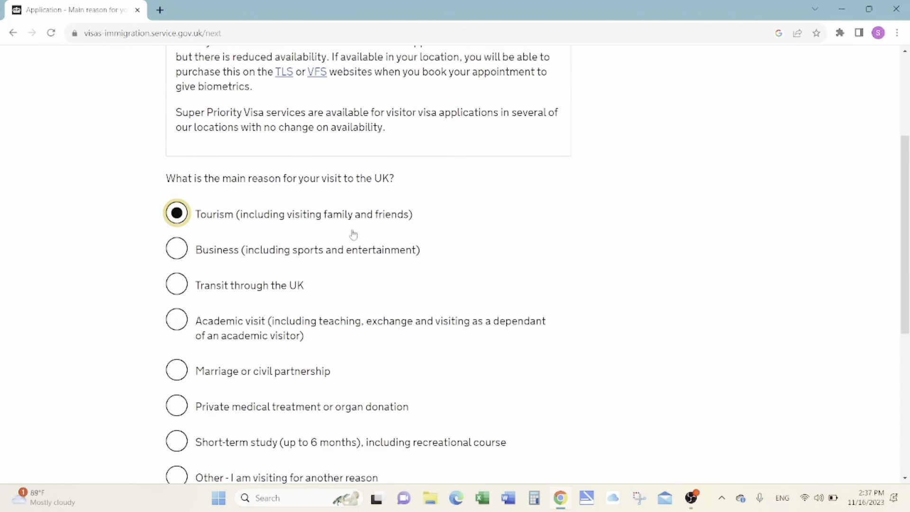
{"action": "scroll", "coordinate": [343, 263], "scroll_direction": "down", "scroll_amount": 1}
{"action": "scroll", "coordinate": [343, 264], "scroll_direction": "down", "scroll_amount": 5}
{"action": "left_click", "coordinate": [257, 295]}
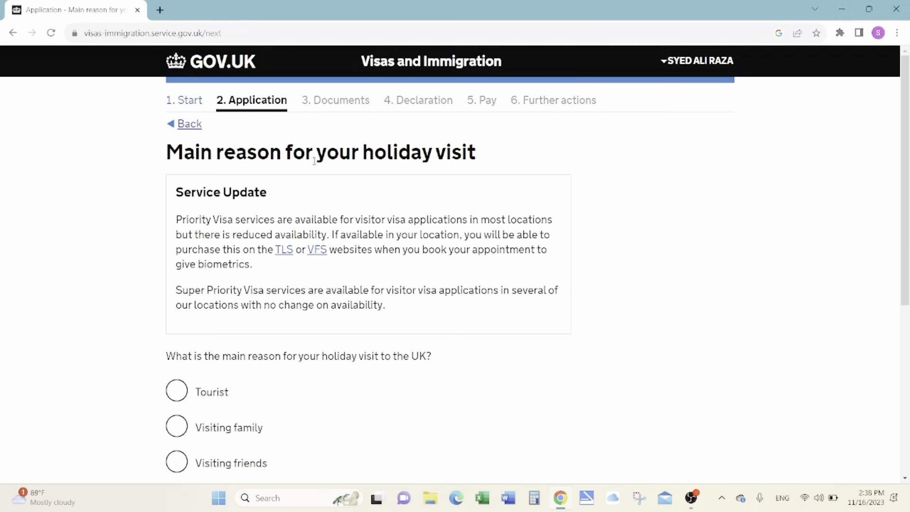
Choose Tourist as the holiday reason and save it
{"action": "scroll", "coordinate": [451, 168], "scroll_direction": "down", "scroll_amount": 3}
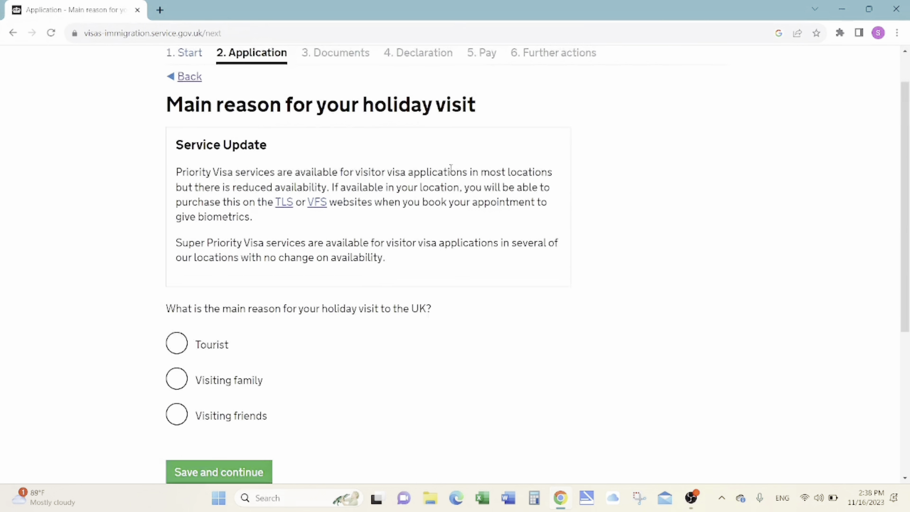
{"action": "left_click", "coordinate": [179, 274]}
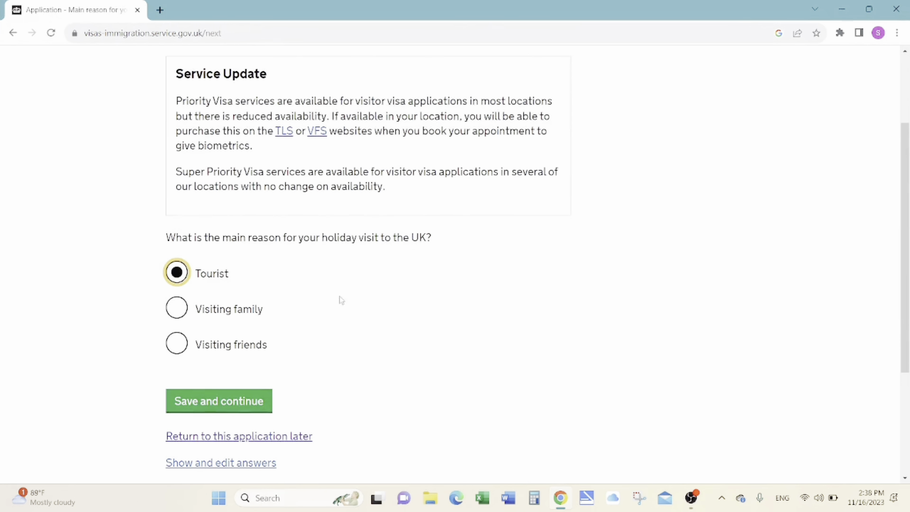
{"action": "scroll", "coordinate": [328, 301], "scroll_direction": "down", "scroll_amount": 3}
{"action": "left_click", "coordinate": [242, 282]}
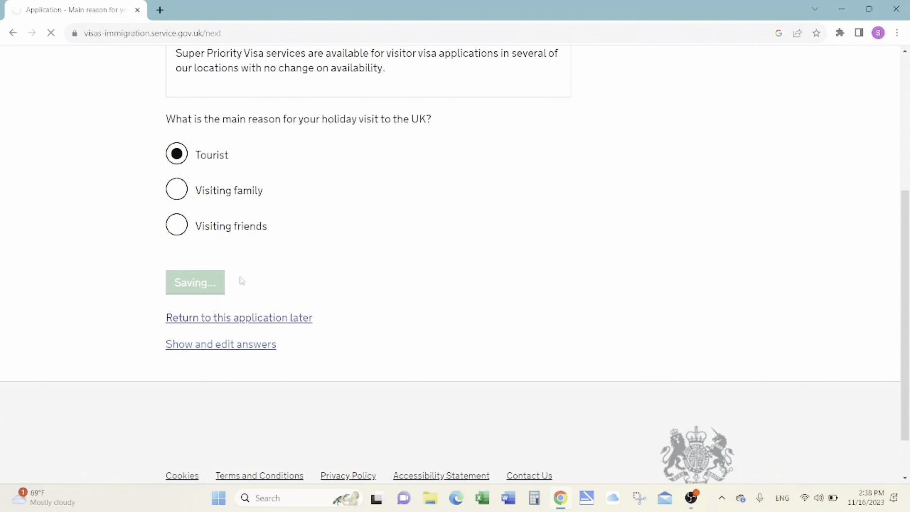
Write the visit purpose: tourism, exploring London's historical places and streets, tasting traditional food
{"action": "scroll", "coordinate": [504, 264], "scroll_direction": "down", "scroll_amount": 1}
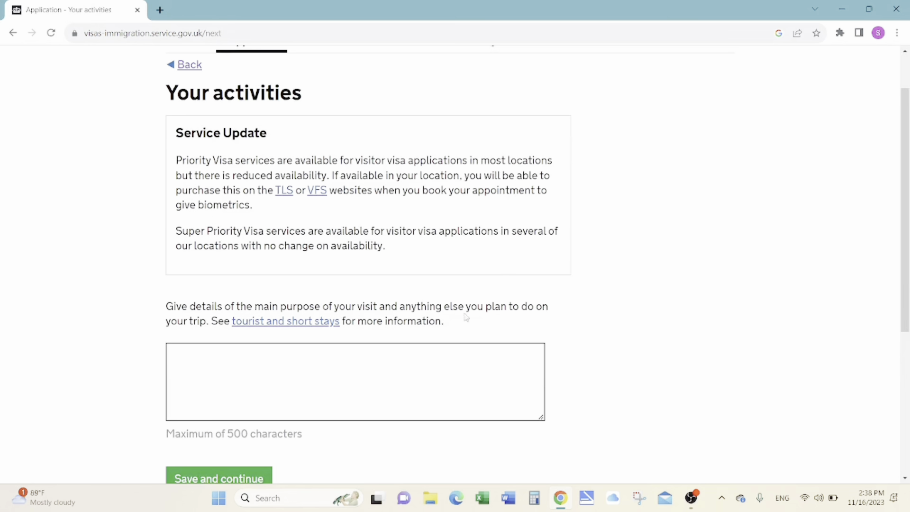
{"action": "scroll", "coordinate": [263, 352], "scroll_direction": "down", "scroll_amount": 1}
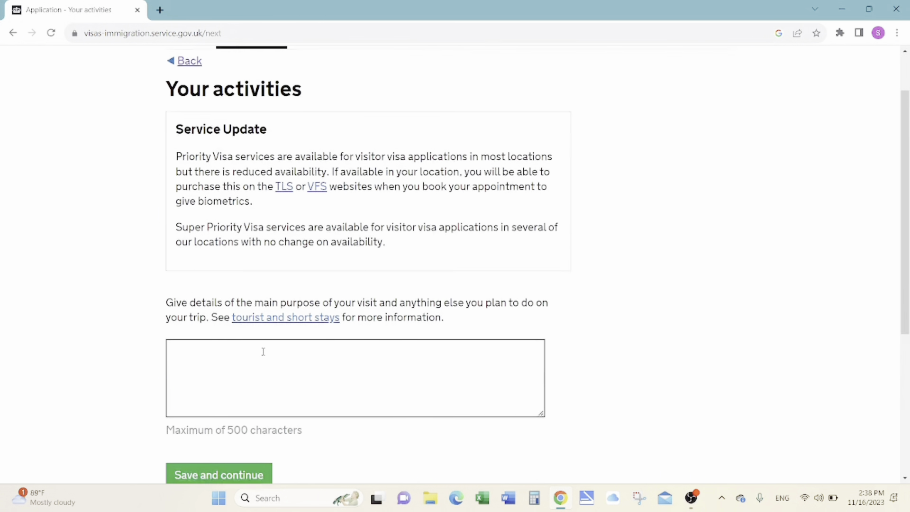
{"action": "scroll", "coordinate": [263, 352], "scroll_direction": "down", "scroll_amount": 2}
{"action": "left_click", "coordinate": [219, 252]}
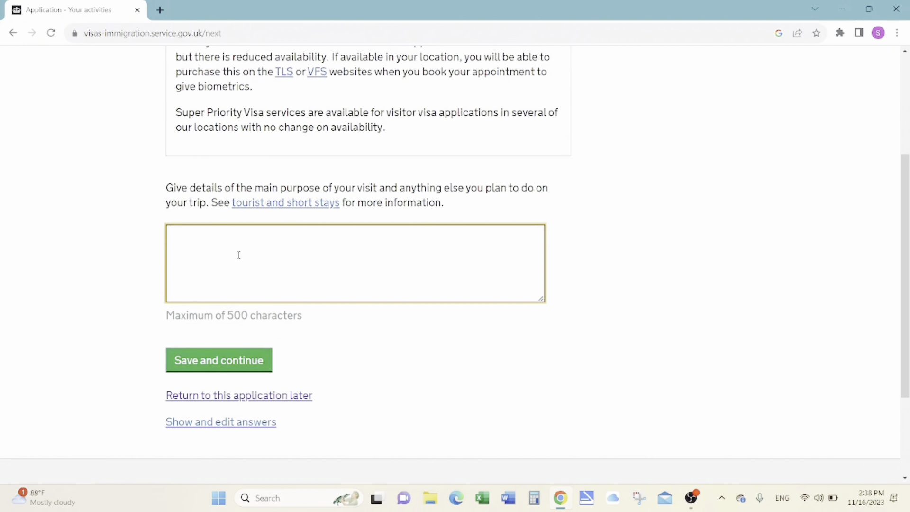
{"action": "type", "text": "MY "}
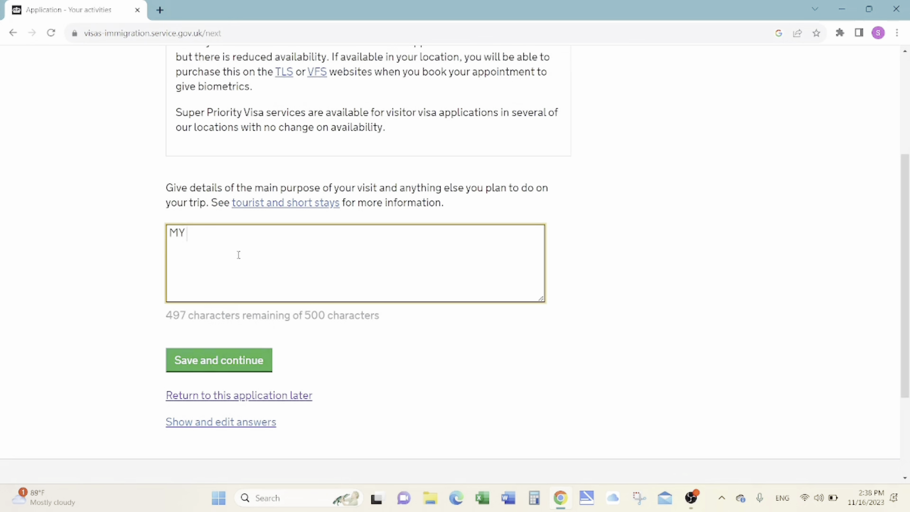
{"action": "type", "text": "MAI N"}
{"action": "key", "text": "BackSpace"}
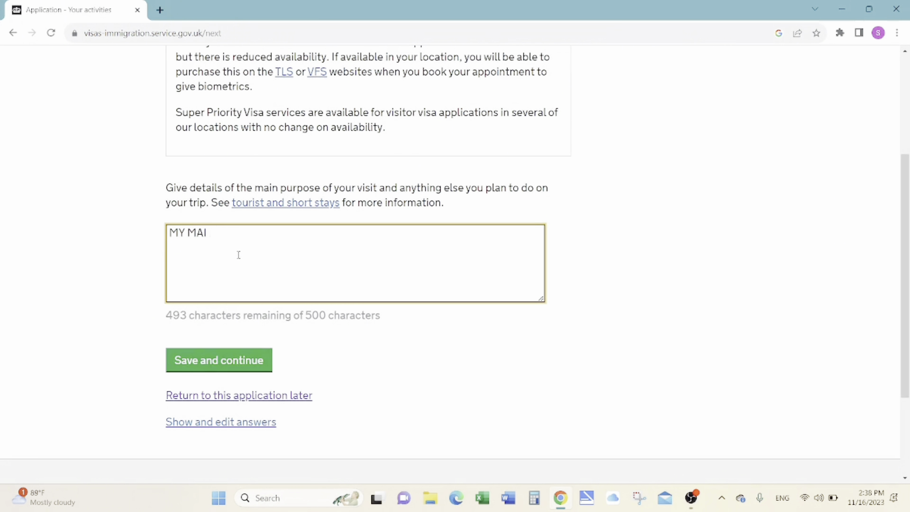
{"action": "type", "text": "N PURPOSE IS "}
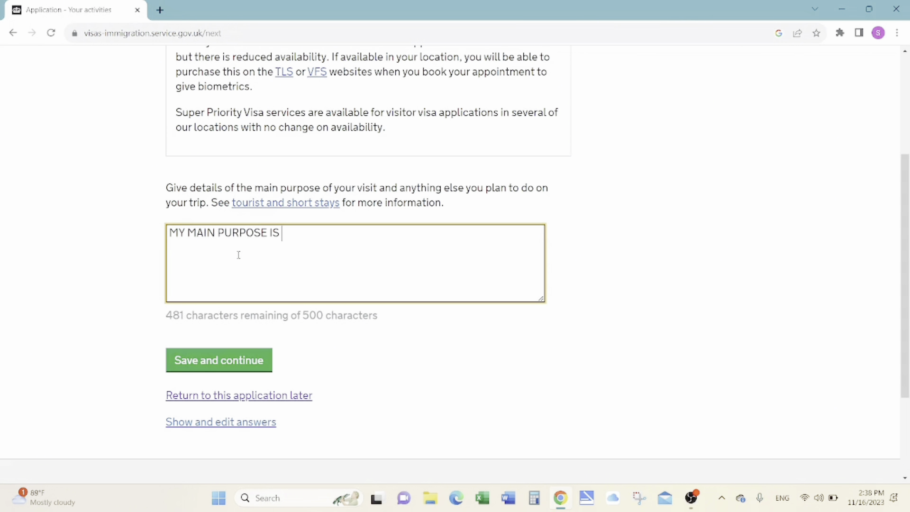
{"action": "type", "text": "TOURISM ,"}
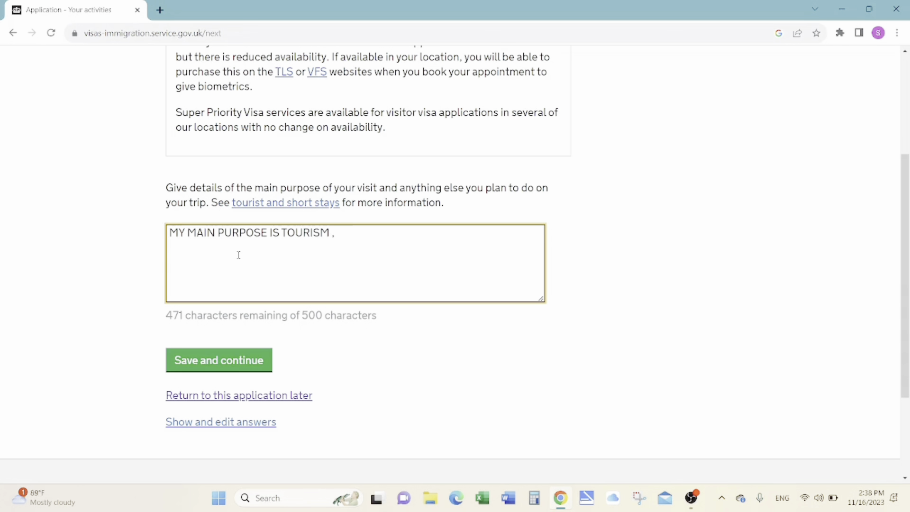
{"action": "type", "text": "I"}
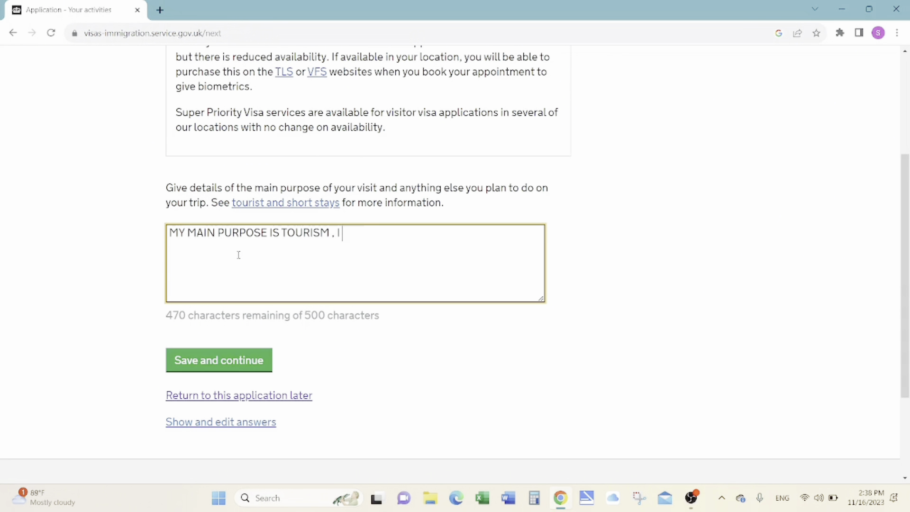
{"action": "type", "text": " WANT TO EXPLORE "}
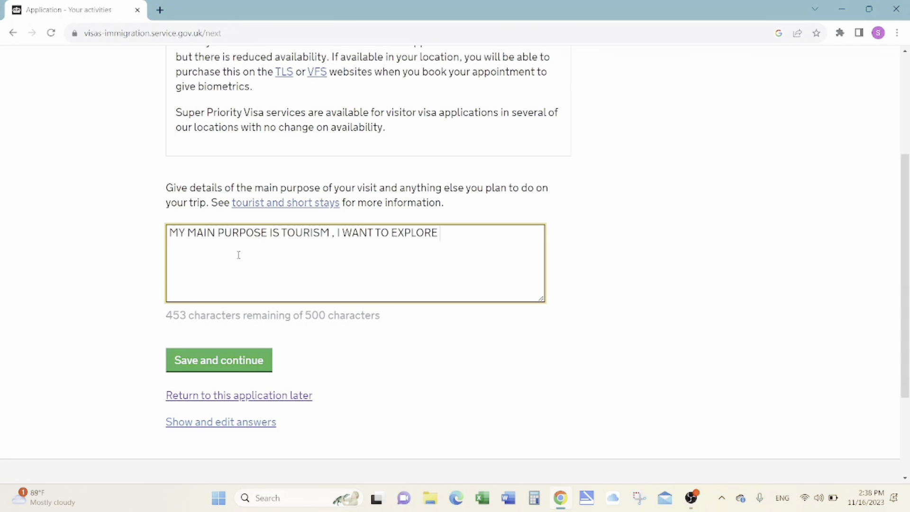
{"action": "type", "text": "HISTORICA"}
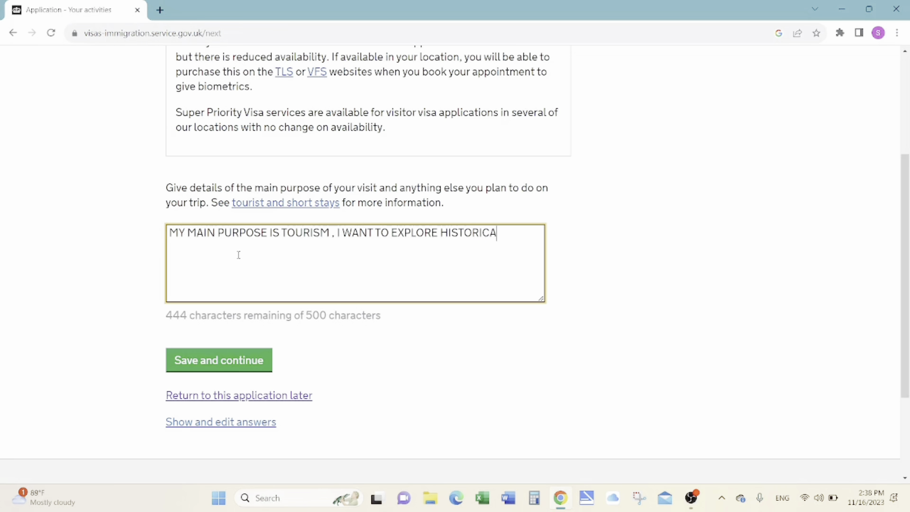
{"action": "type", "text": "L PLA"}
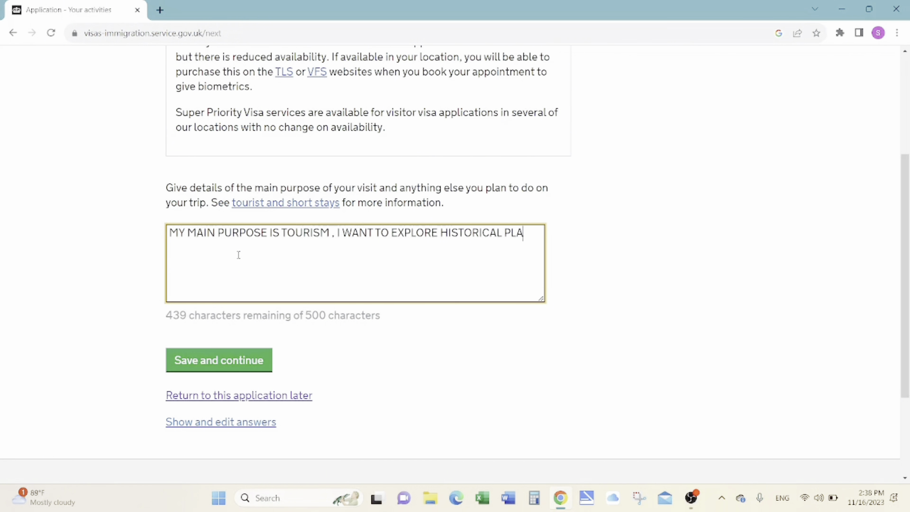
{"action": "type", "text": "CES IN LONON"}
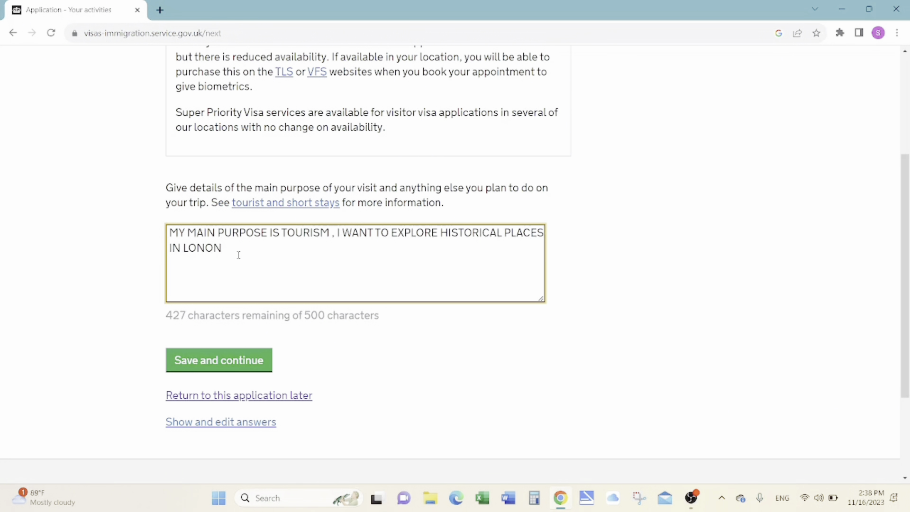
{"action": "key", "text": "BackSpace"}
{"action": "key", "text": "BackSpace"}
{"action": "type", "text": "DON."}
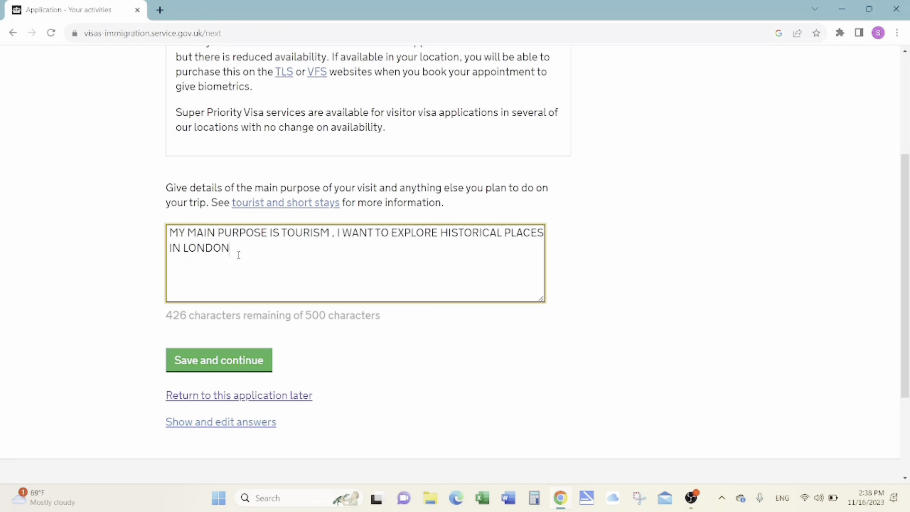
{"action": "type", "text": " WANT T"}
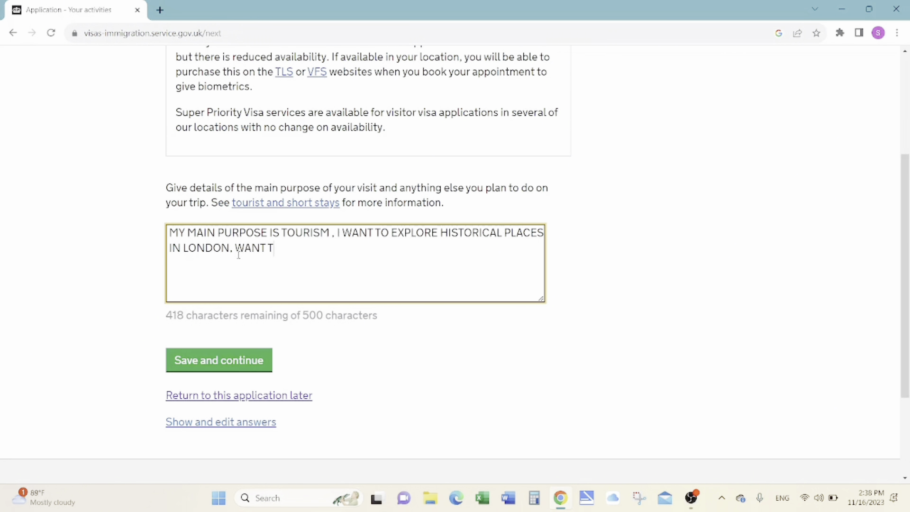
{"action": "type", "text": "O EXPLORE"}
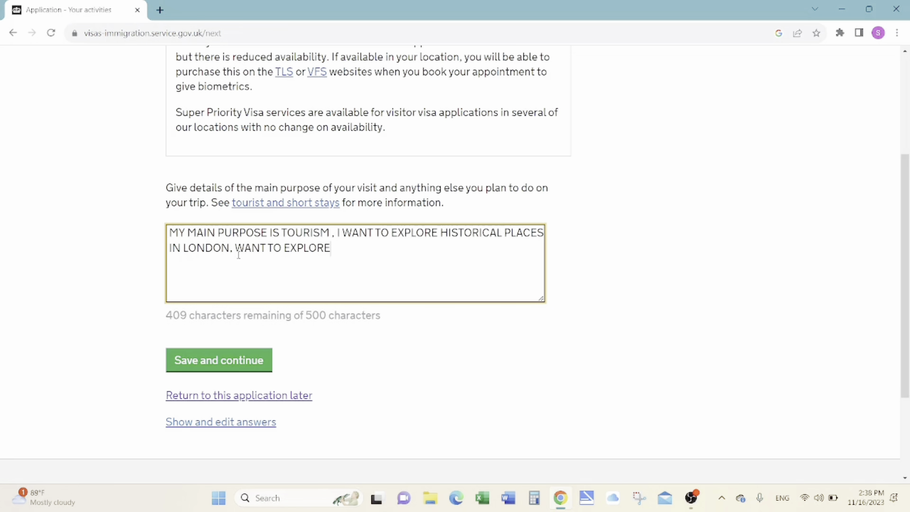
{"action": "type", "text": " LONDON STREETS "}
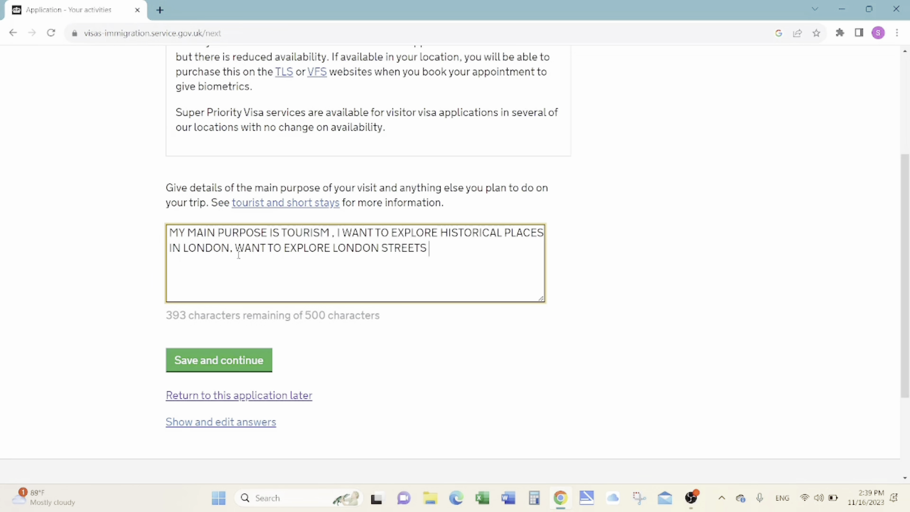
{"action": "type", "text": ". AND TASTE SOME TR"}
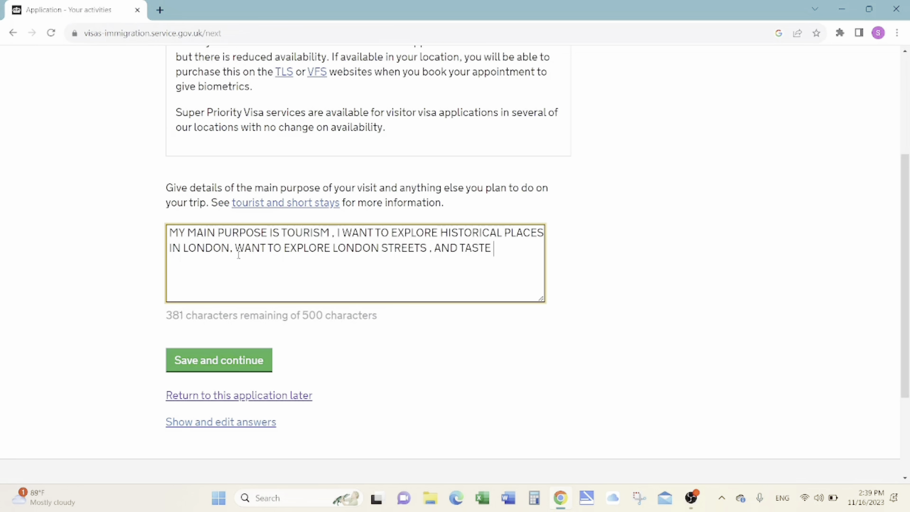
{"action": "type", "text": "AD"}
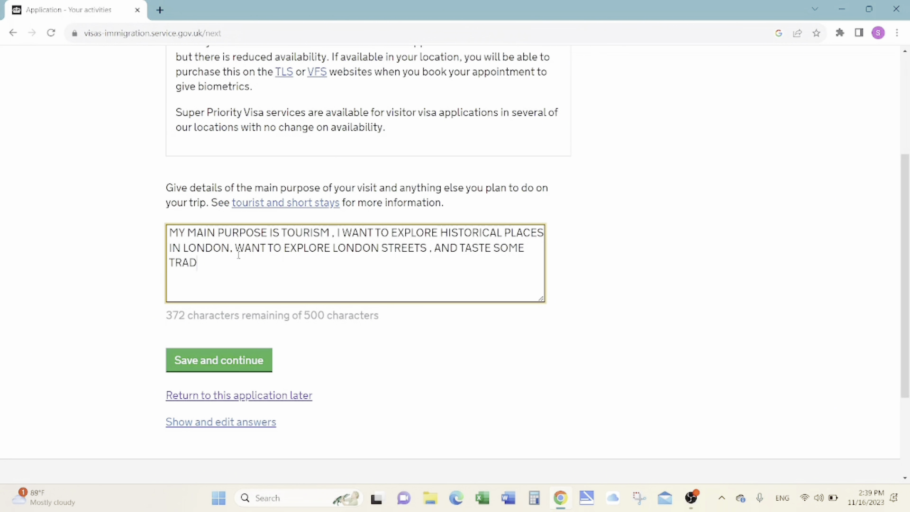
{"action": "type", "text": "IONAL FOOD"}
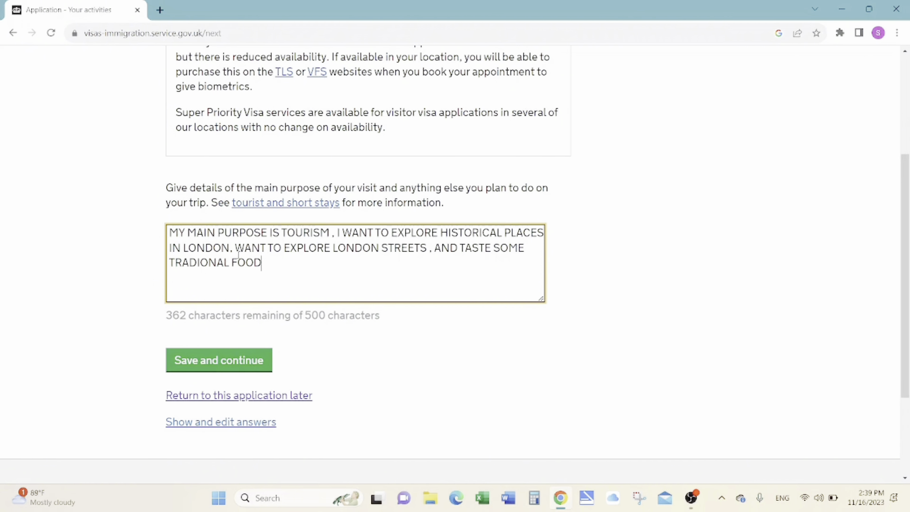
{"action": "type", "text": "."}
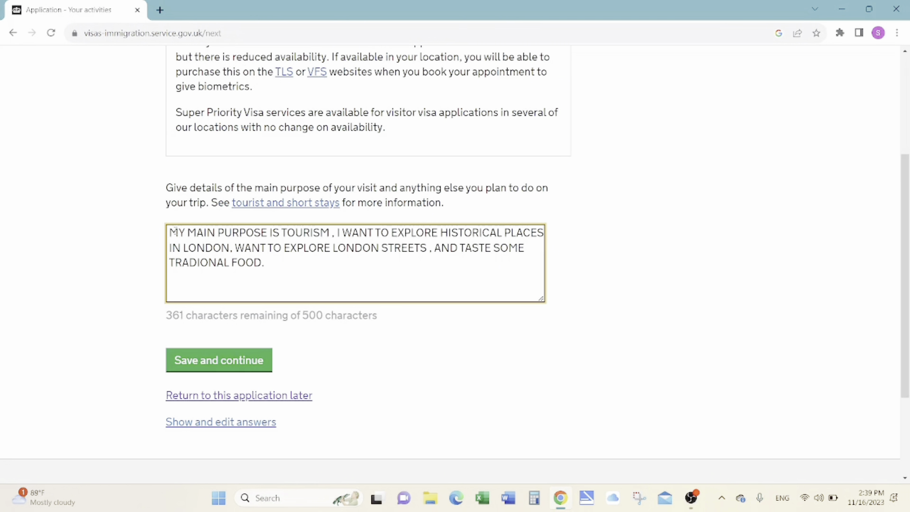
Review the purpose-of-visit text and save it
{"action": "left_click_drag", "start_coordinate": [172, 233], "coordinate": [269, 269]}
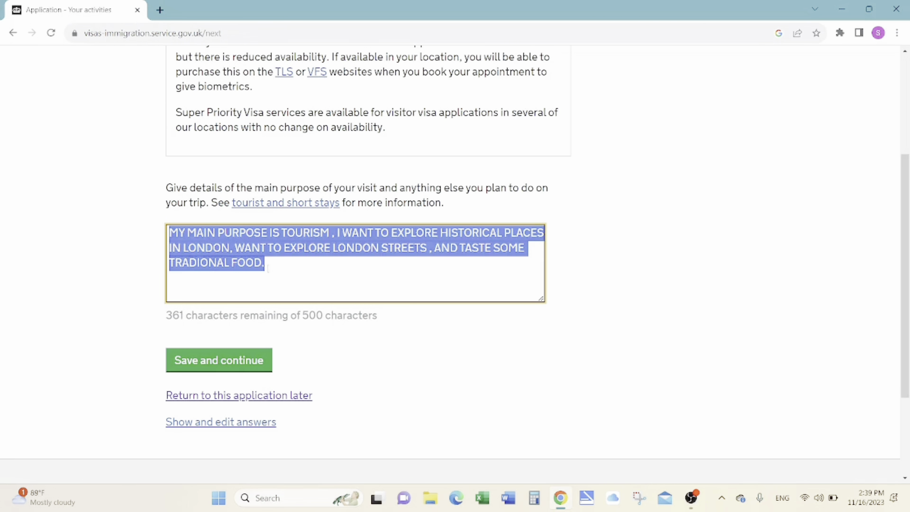
{"action": "left_click", "coordinate": [326, 271]}
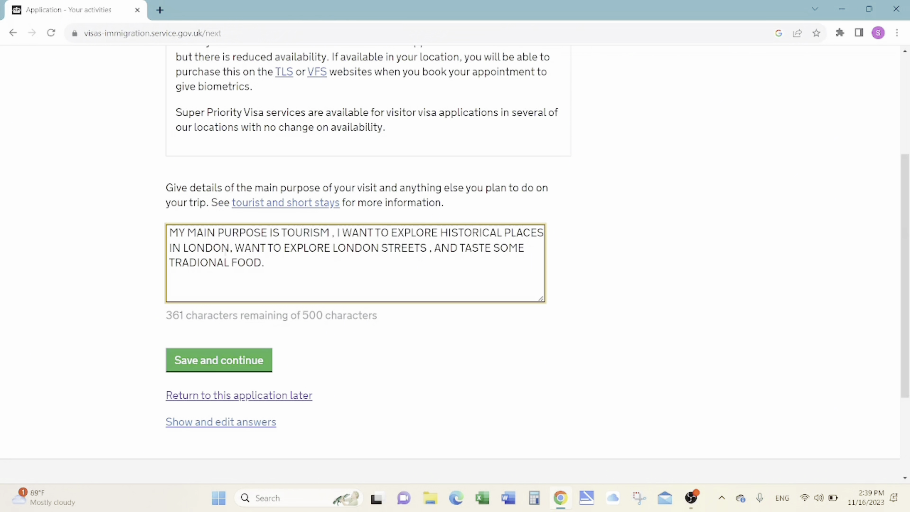
{"action": "left_click_drag", "start_coordinate": [172, 233], "coordinate": [284, 266]}
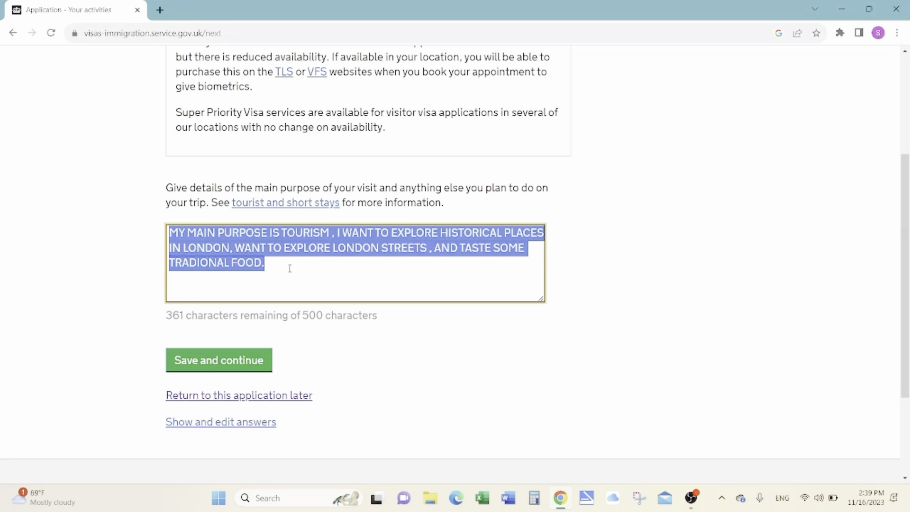
{"action": "left_click", "coordinate": [290, 269]}
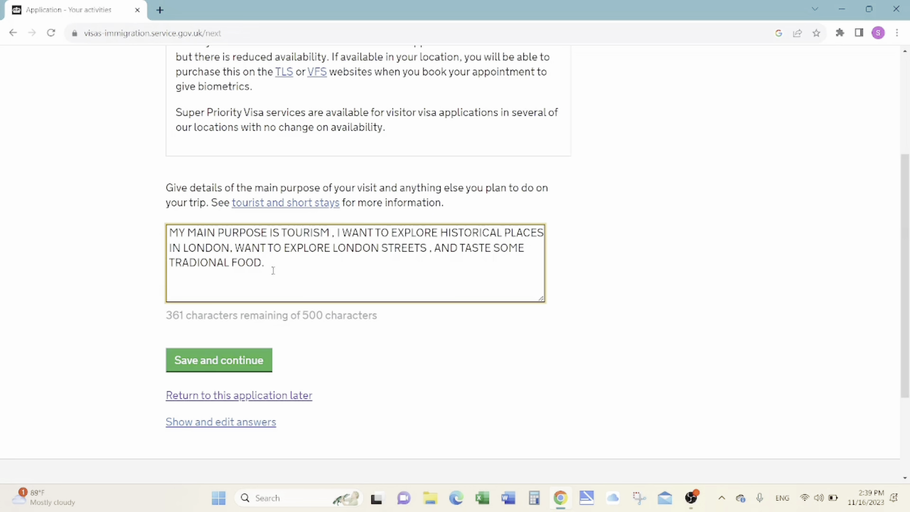
{"action": "left_click", "coordinate": [260, 362]}
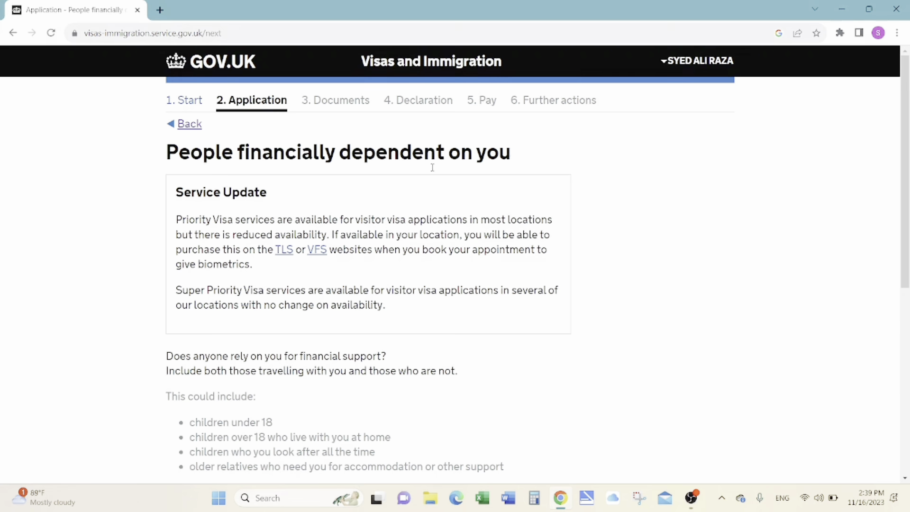
Answer No to having anyone financially dependent on you and save
{"action": "scroll", "coordinate": [459, 215], "scroll_direction": "down", "scroll_amount": 2}
{"action": "scroll", "coordinate": [460, 214], "scroll_direction": "down", "scroll_amount": 2}
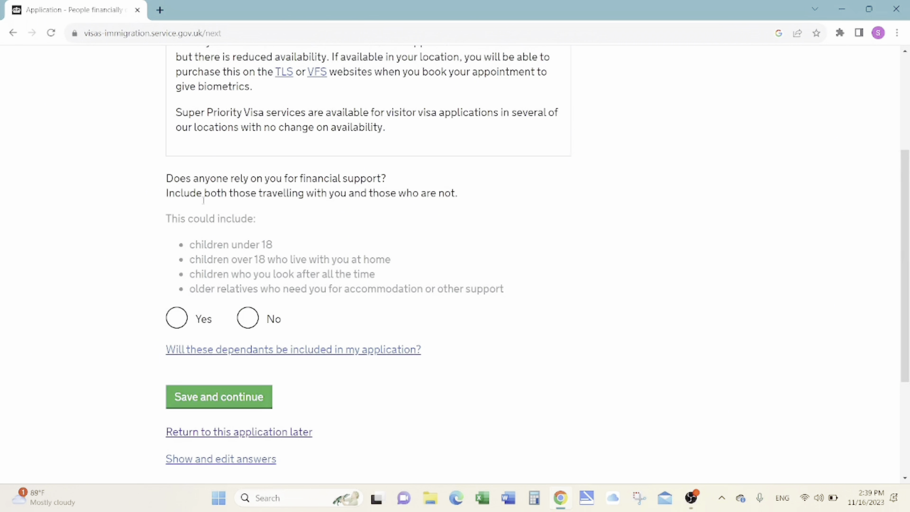
{"action": "scroll", "coordinate": [258, 225], "scroll_direction": "down", "scroll_amount": 2}
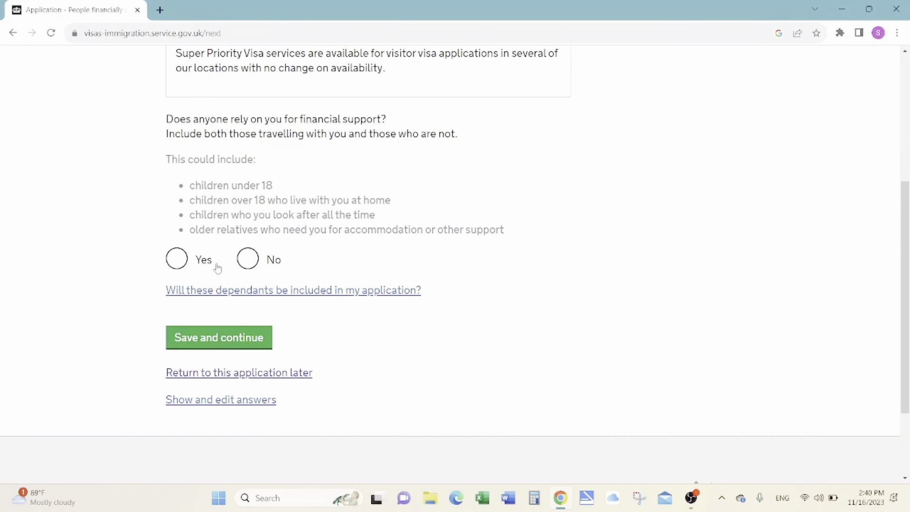
{"action": "left_click", "coordinate": [246, 259]}
{"action": "left_click", "coordinate": [255, 332]}
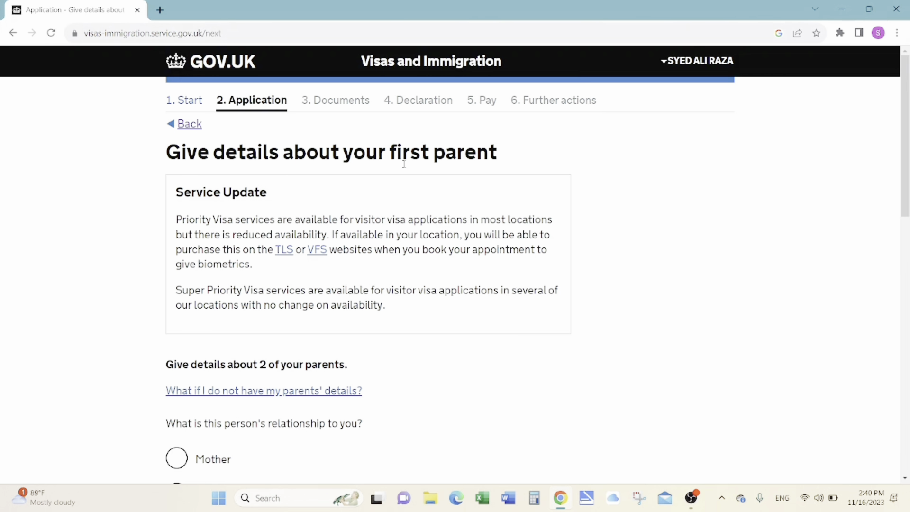
Select Mother as the first parent and fill her given and family names from saved suggestions
{"action": "scroll", "coordinate": [468, 199], "scroll_direction": "down", "scroll_amount": 1}
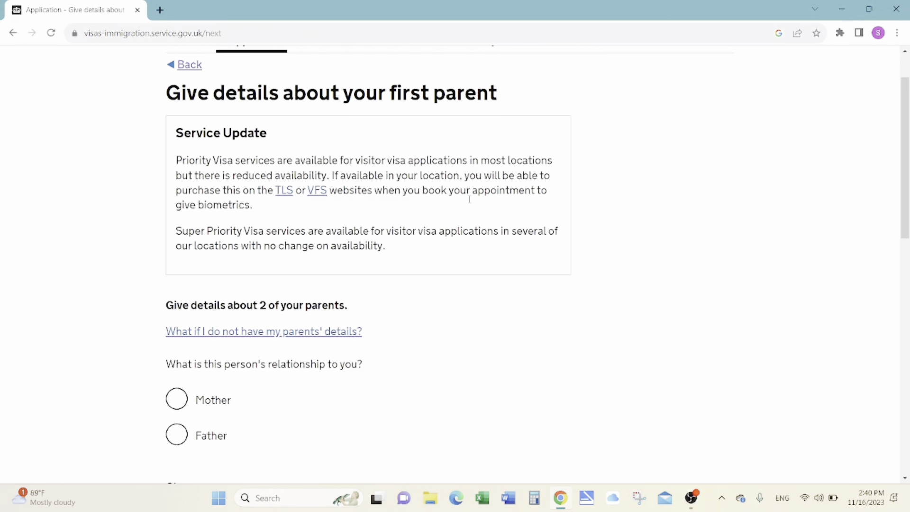
{"action": "scroll", "coordinate": [368, 208], "scroll_direction": "down", "scroll_amount": 1}
{"action": "scroll", "coordinate": [367, 208], "scroll_direction": "down", "scroll_amount": 2}
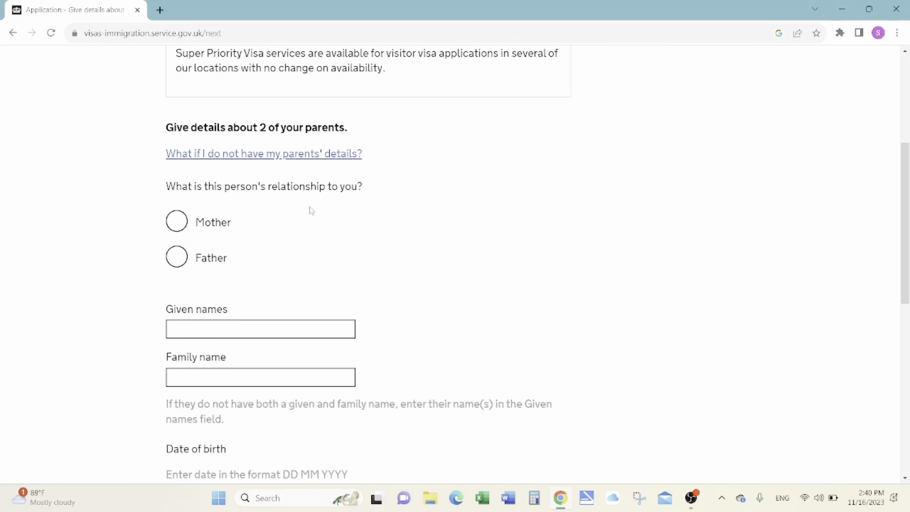
{"action": "scroll", "coordinate": [308, 209], "scroll_direction": "down", "scroll_amount": 1}
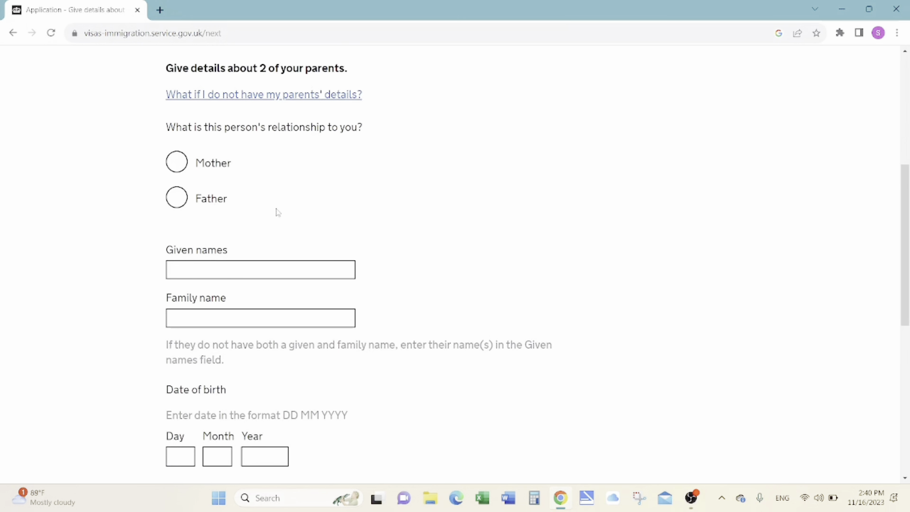
{"action": "scroll", "coordinate": [276, 212], "scroll_direction": "down", "scroll_amount": 1}
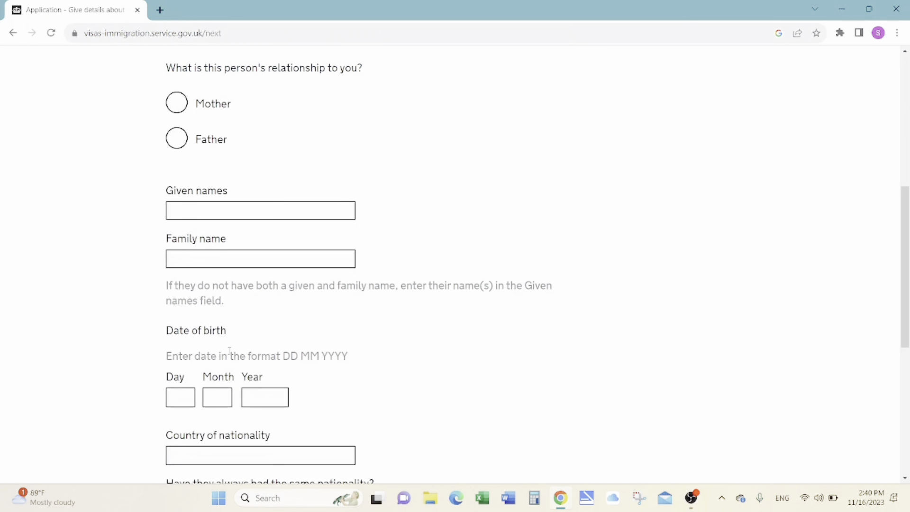
{"action": "left_click", "coordinate": [178, 103]}
{"action": "left_click", "coordinate": [229, 205]}
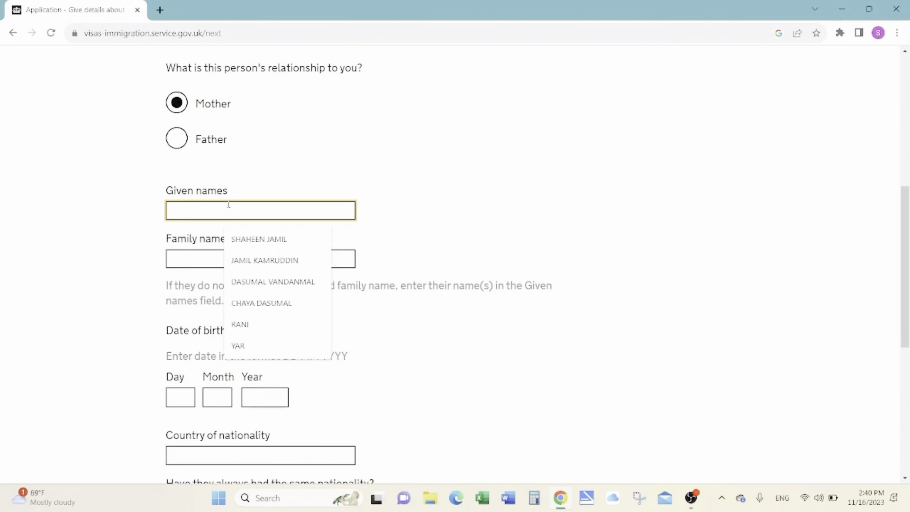
{"action": "left_click", "coordinate": [238, 239]}
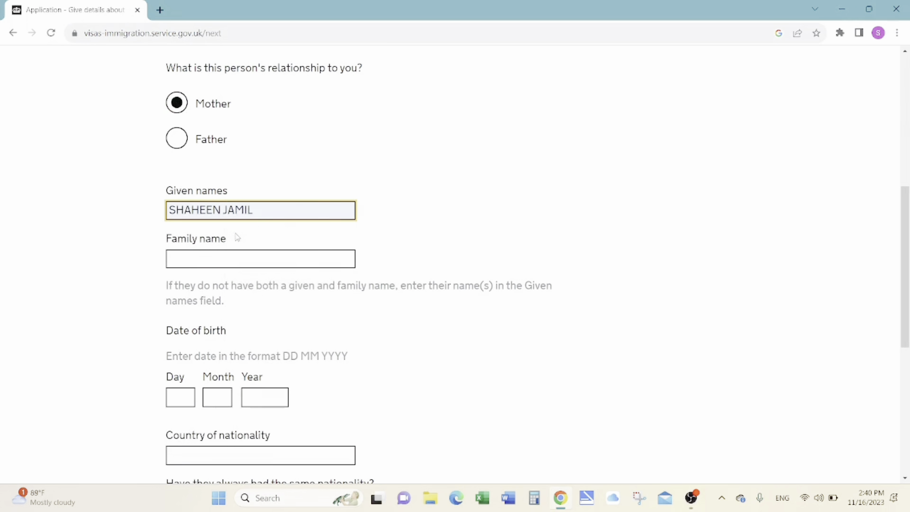
{"action": "left_click", "coordinate": [236, 251]}
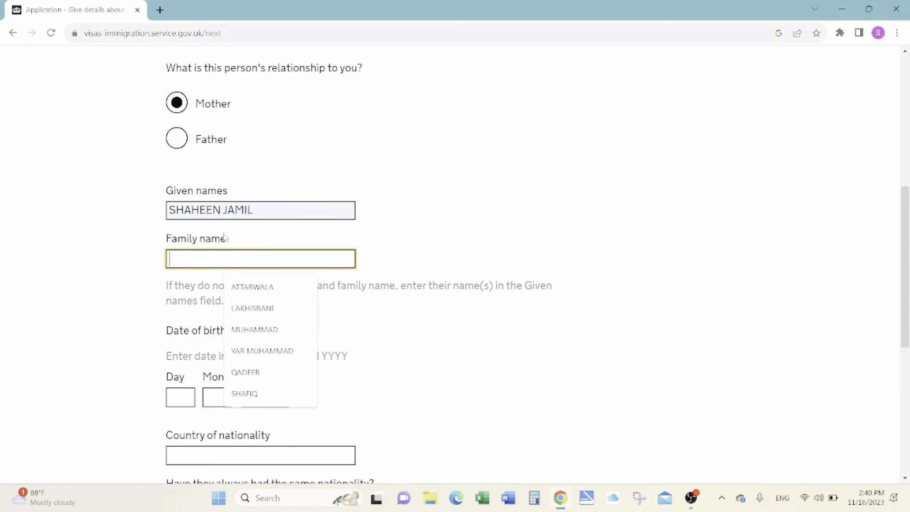
{"action": "key", "text": "Down"}
{"action": "key", "text": "Down"}
{"action": "key", "text": "Down"}
{"action": "key", "text": "Down"}
{"action": "key", "text": "Down"}
{"action": "key", "text": "Down"}
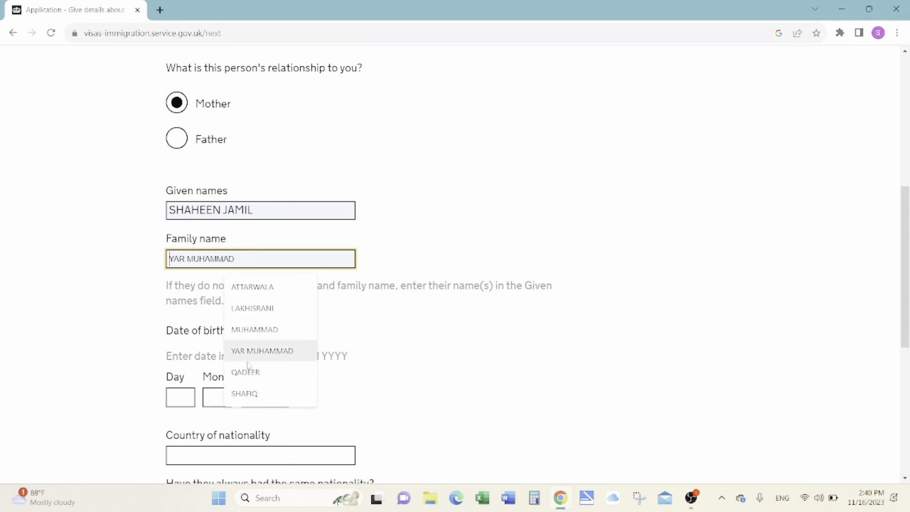
{"action": "key", "text": "Return"}
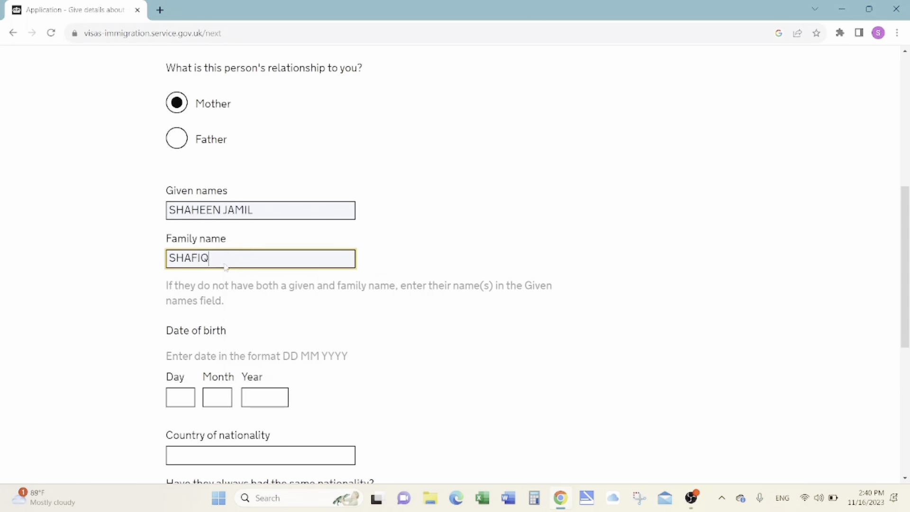
{"action": "scroll", "coordinate": [227, 274], "scroll_direction": "down", "scroll_amount": 2}
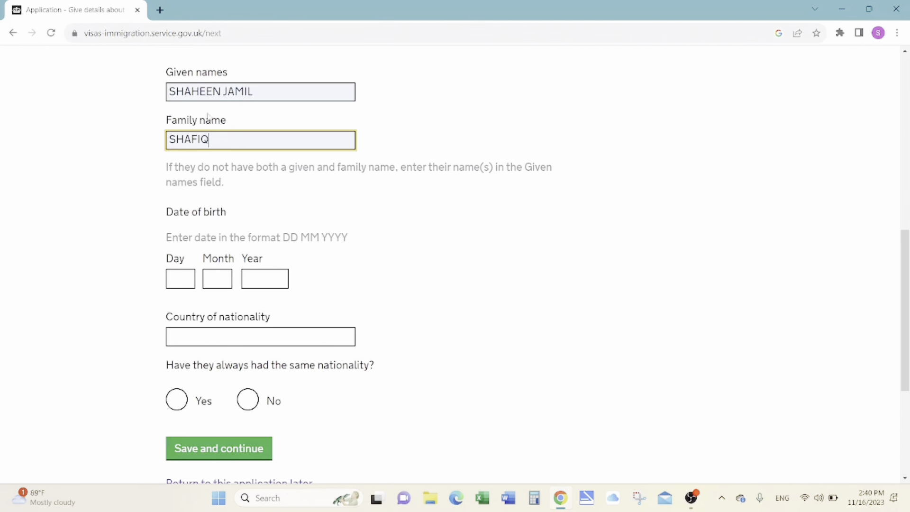
{"action": "scroll", "coordinate": [250, 189], "scroll_direction": "down", "scroll_amount": 1}
{"action": "left_click", "coordinate": [191, 220]}
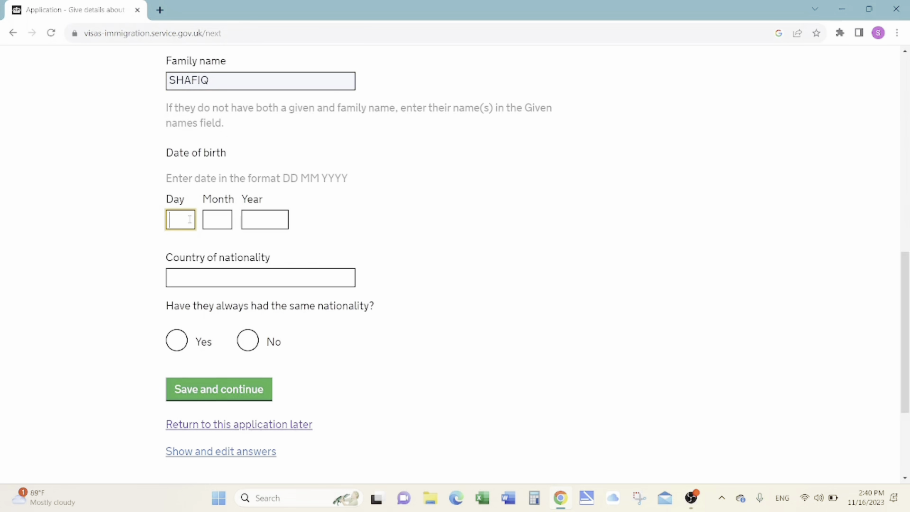
{"action": "type", "text": "02"}
{"action": "key", "text": "Tab"}
{"action": "type", "text": "0"}
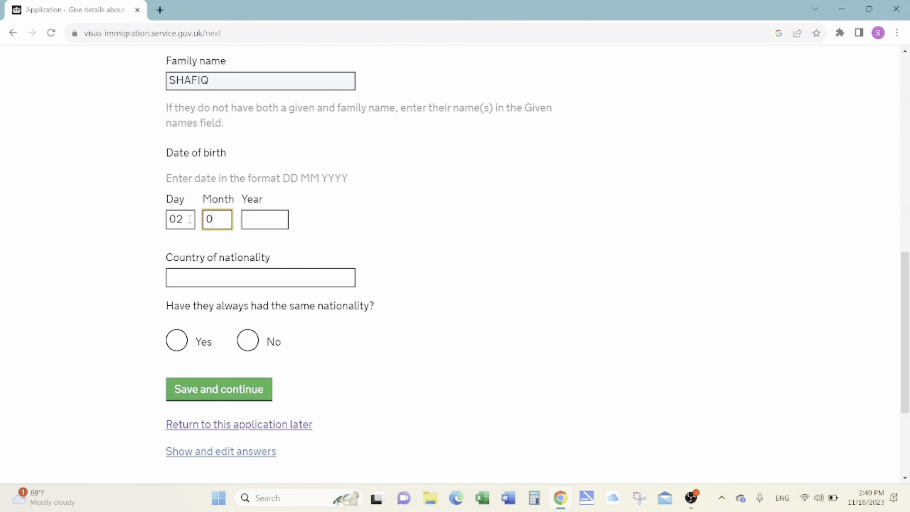
{"action": "type", "text": "2"}
{"action": "key", "text": "Tab"}
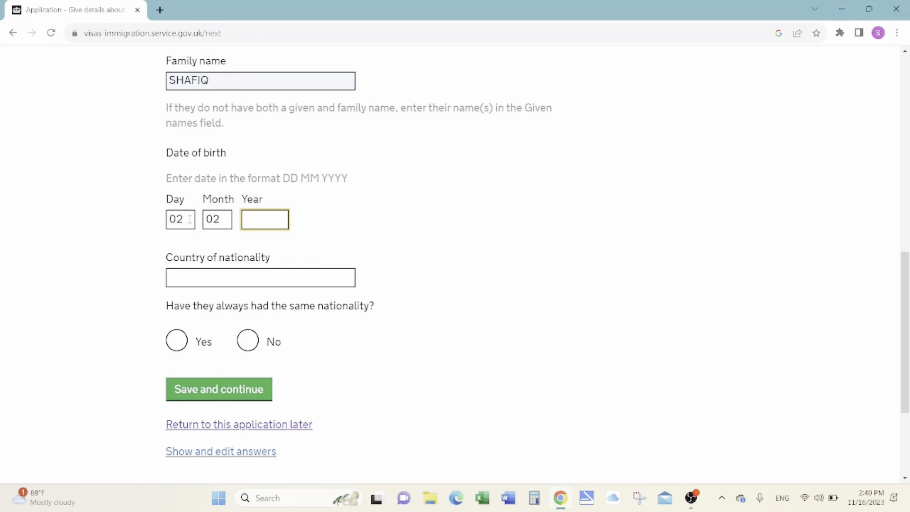
{"action": "type", "text": "2000"}
{"action": "left_click", "coordinate": [204, 281]}
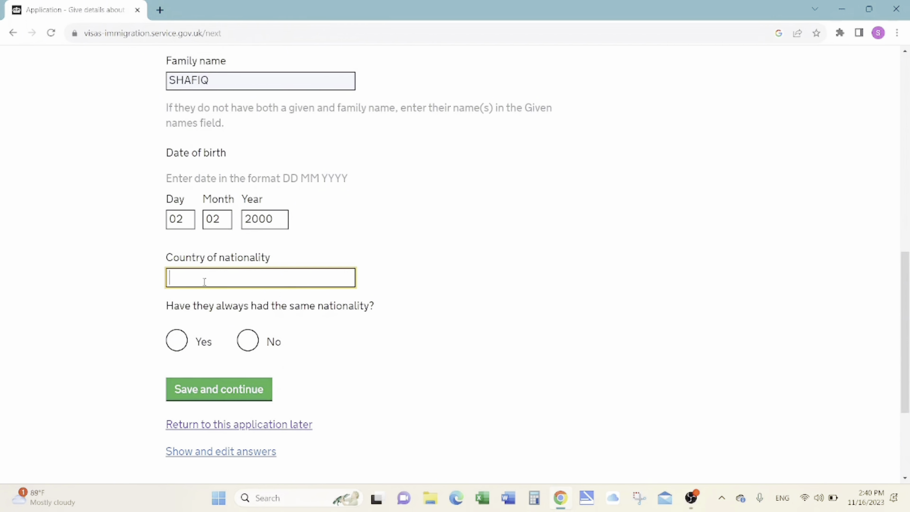
{"action": "type", "text": "PAKI"}
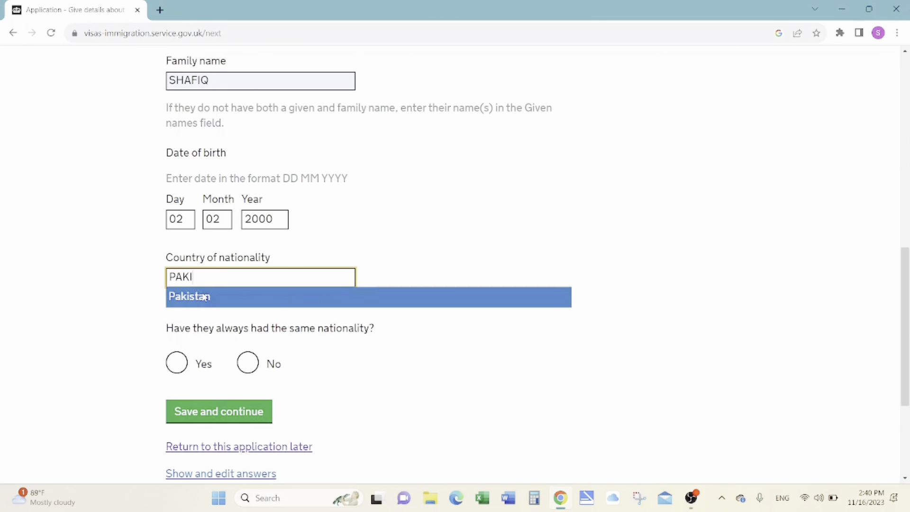
{"action": "left_click", "coordinate": [205, 297]}
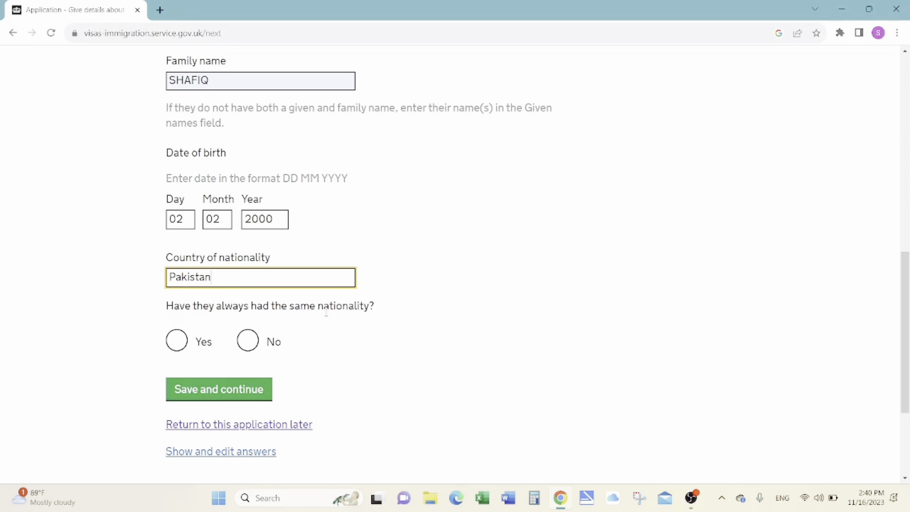
{"action": "left_click", "coordinate": [174, 348]}
Save the first parent, then mark the second parent as Father with names from saved suggestions
{"action": "left_click", "coordinate": [216, 389]}
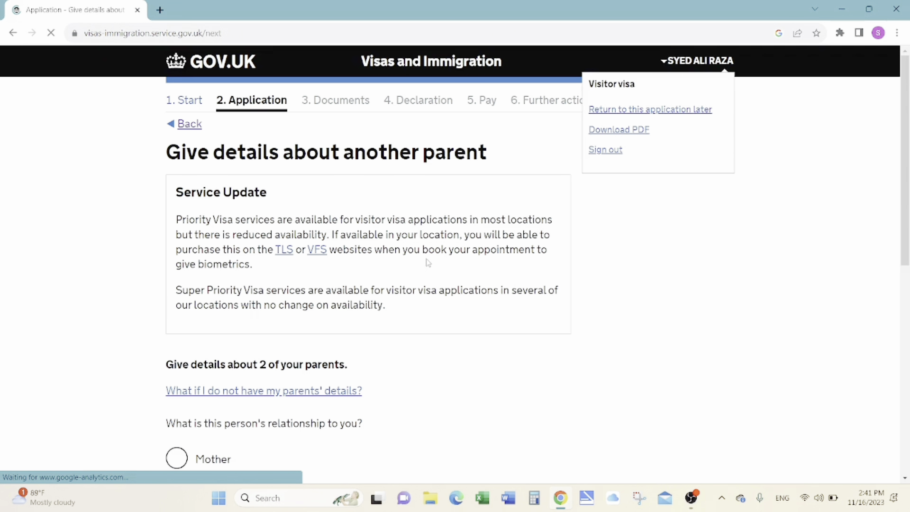
{"action": "scroll", "coordinate": [429, 263], "scroll_direction": "down", "scroll_amount": 2}
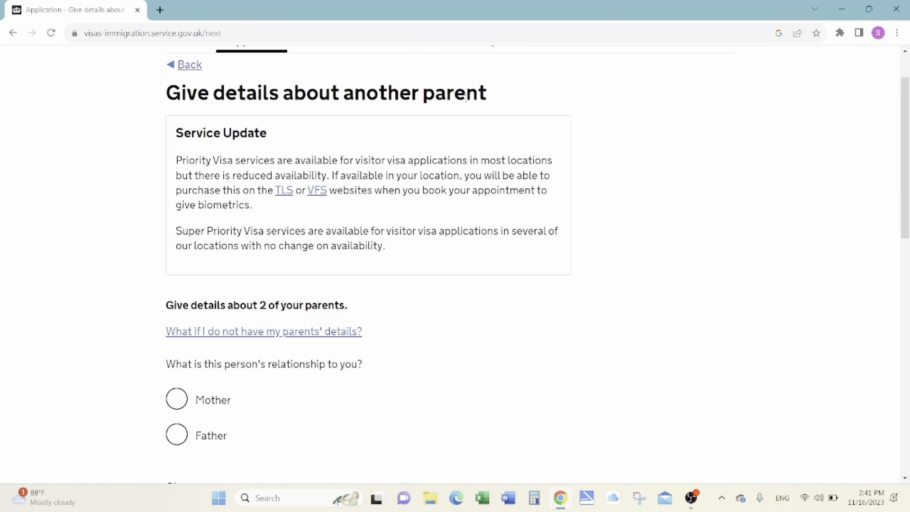
{"action": "scroll", "coordinate": [427, 261], "scroll_direction": "down", "scroll_amount": 3}
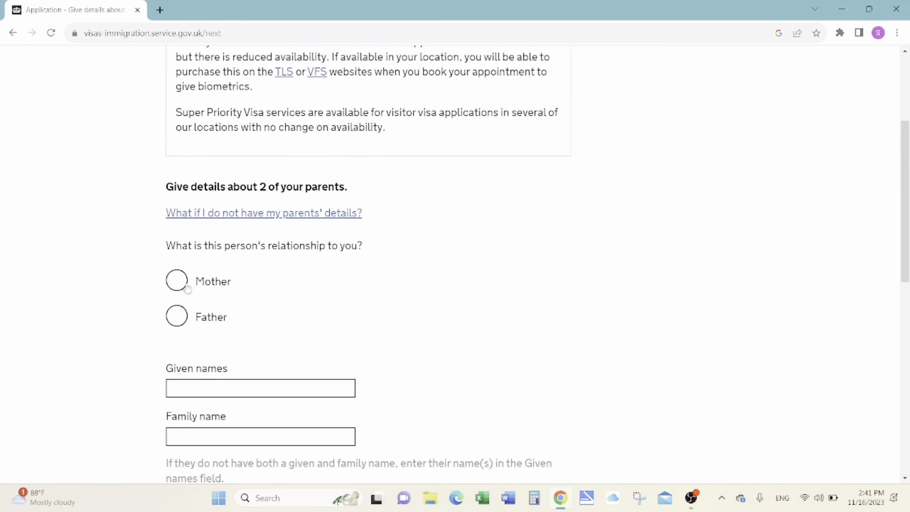
{"action": "scroll", "coordinate": [278, 293], "scroll_direction": "down", "scroll_amount": 2}
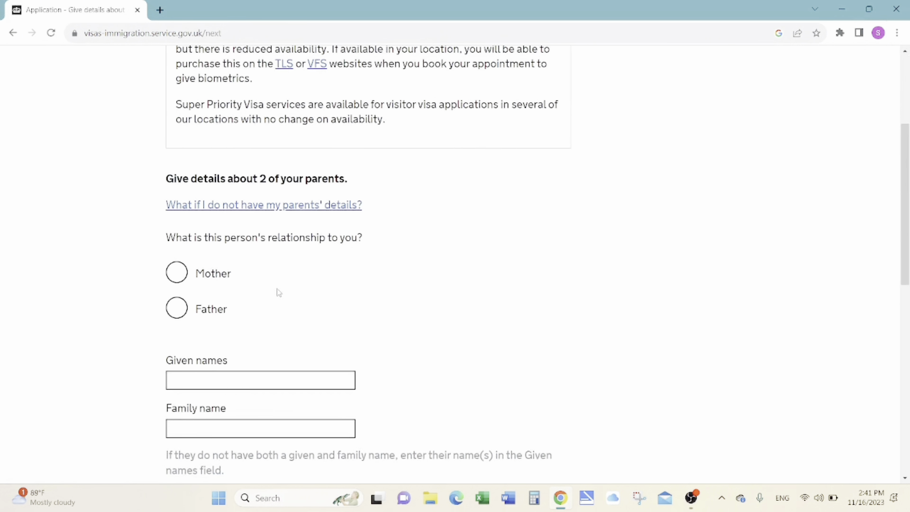
{"action": "left_click", "coordinate": [177, 256]}
{"action": "scroll", "coordinate": [366, 276], "scroll_direction": "down", "scroll_amount": 2}
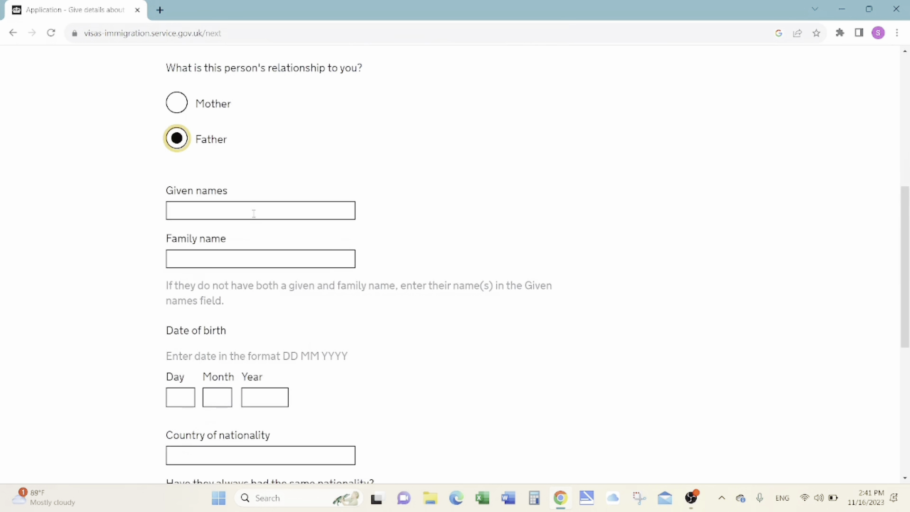
{"action": "left_click", "coordinate": [254, 210]}
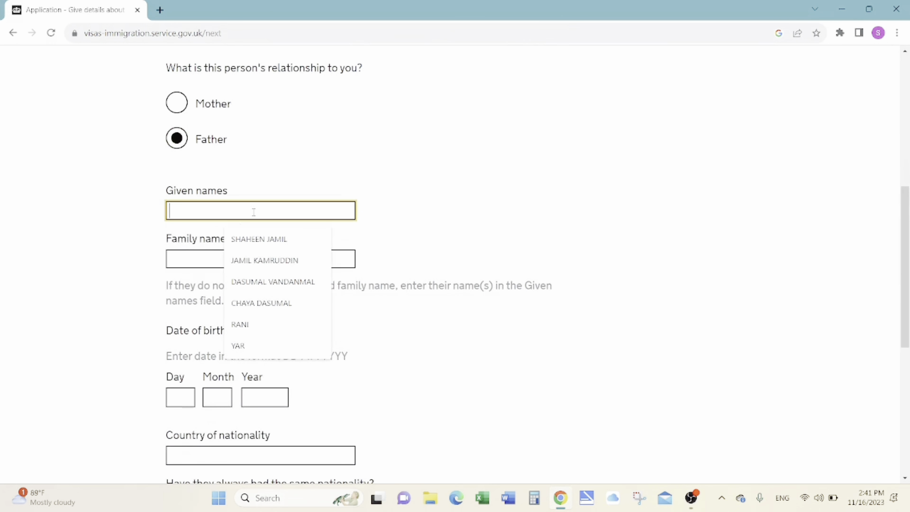
{"action": "left_click", "coordinate": [260, 240]}
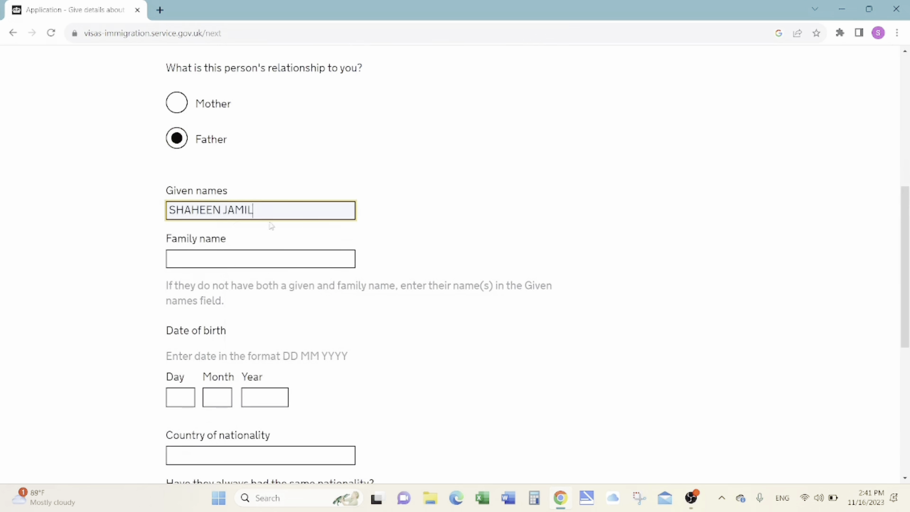
{"action": "left_click", "coordinate": [274, 258]}
{"action": "left_click", "coordinate": [266, 394]}
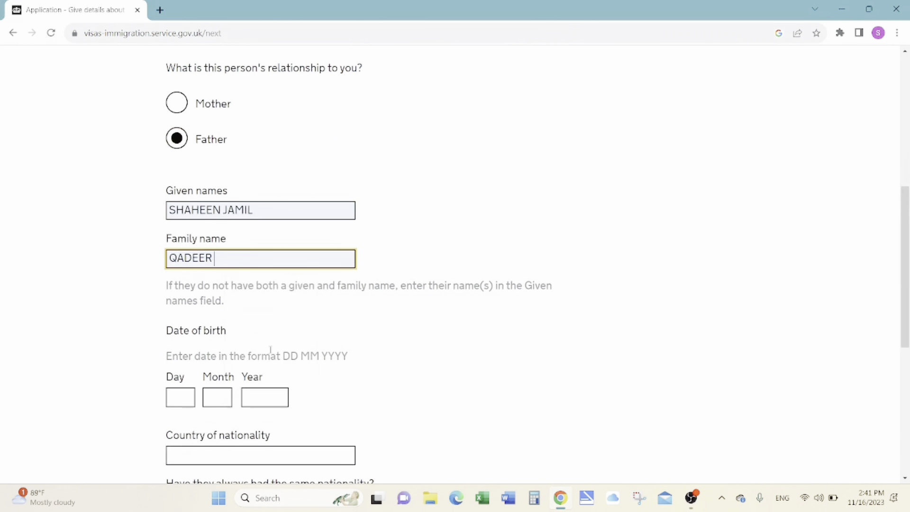
Enter the father's birth date as 02 02 2000
{"action": "scroll", "coordinate": [373, 273], "scroll_direction": "down", "scroll_amount": 2}
{"action": "scroll", "coordinate": [372, 273], "scroll_direction": "down", "scroll_amount": 2}
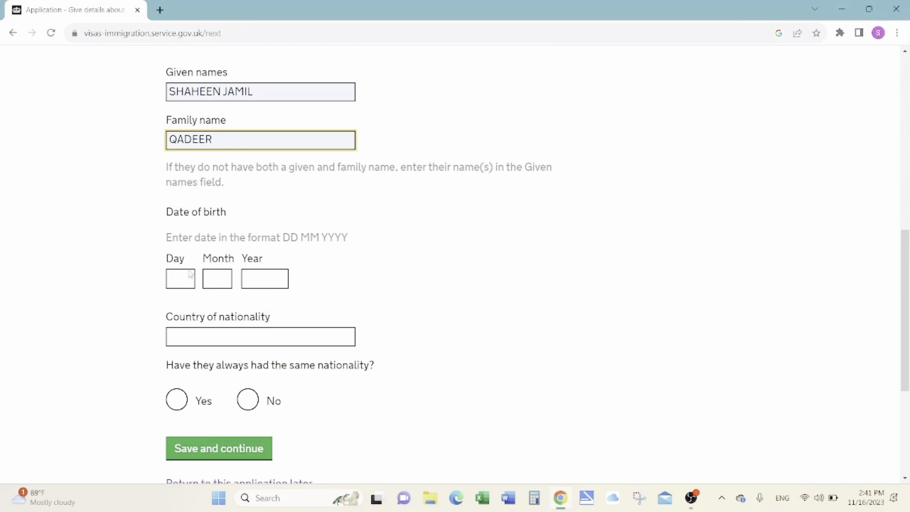
{"action": "left_click", "coordinate": [187, 278]}
{"action": "type", "text": "02"}
{"action": "key", "text": "Tab"}
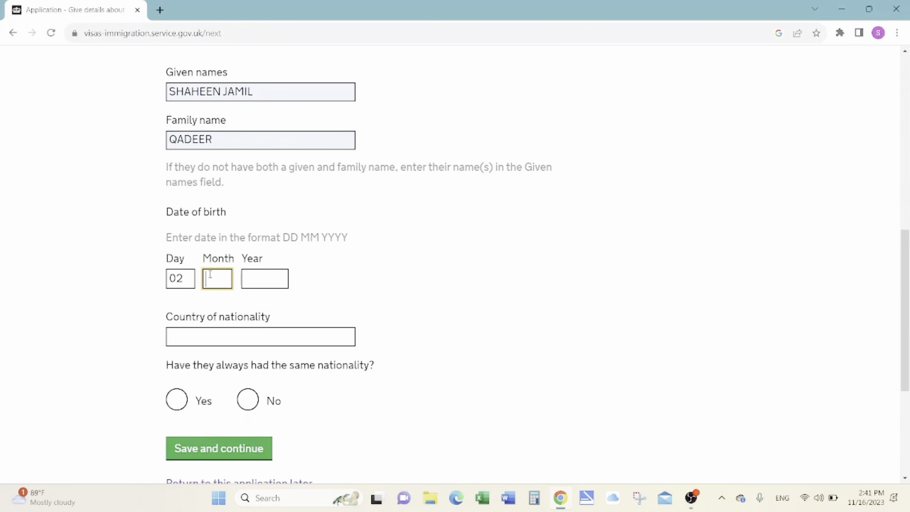
{"action": "type", "text": "02"}
{"action": "key", "text": "Tab"}
{"action": "type", "text": "2000"}
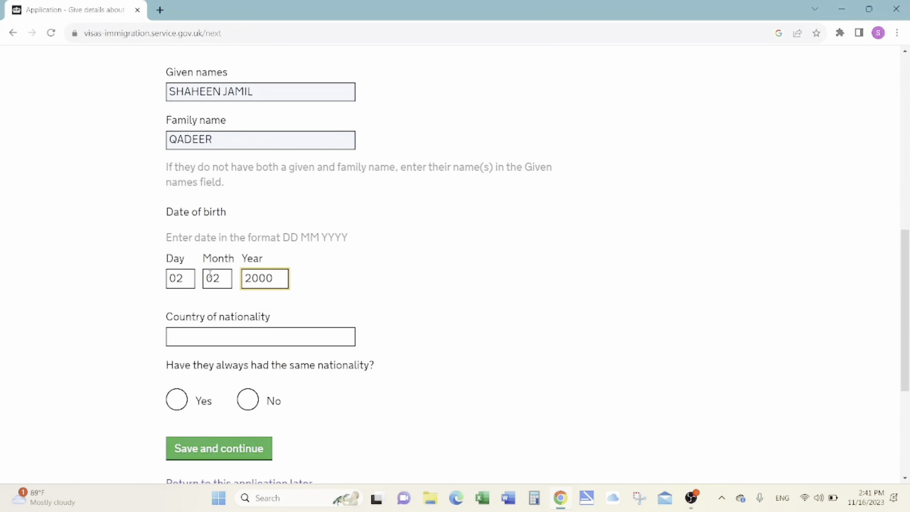
Set the father's nationality to Pakistan, confirm it never changed, and save
{"action": "scroll", "coordinate": [354, 252], "scroll_direction": "down", "scroll_amount": 4}
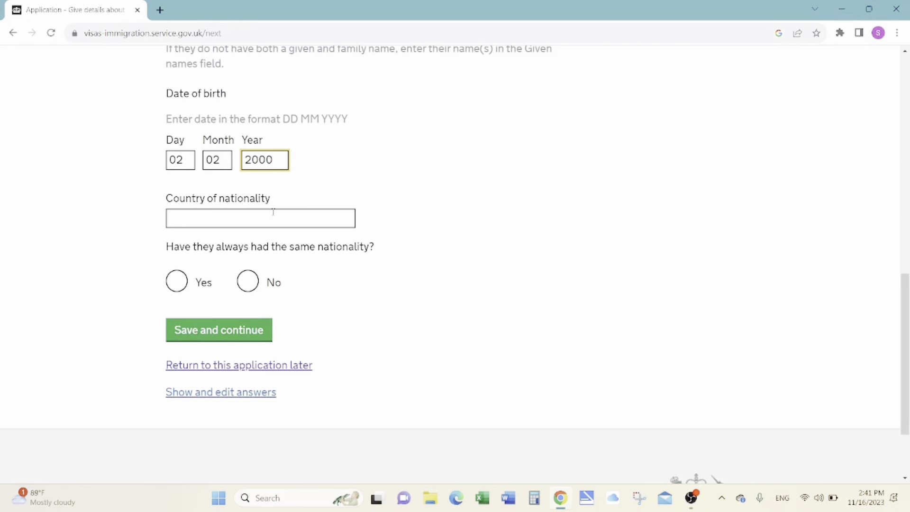
{"action": "left_click", "coordinate": [244, 222]}
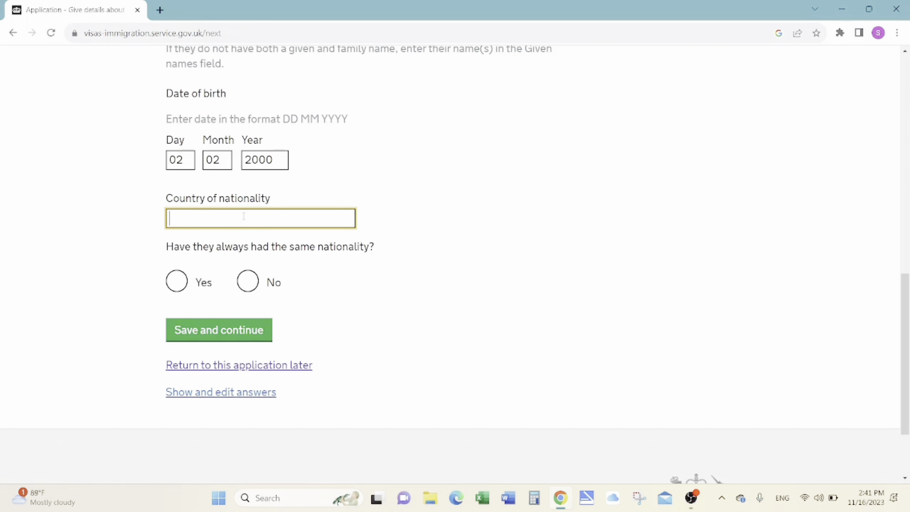
{"action": "type", "text": "PAKISTAN"}
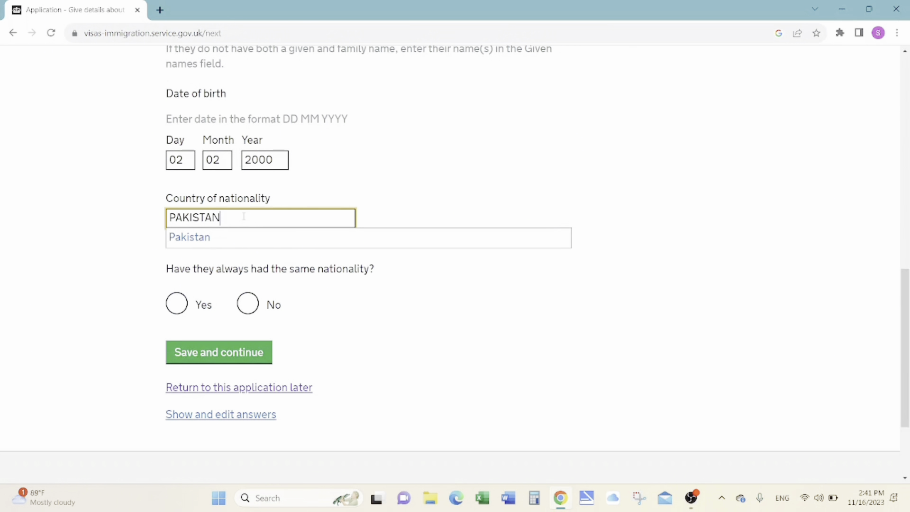
{"action": "left_click", "coordinate": [223, 237]}
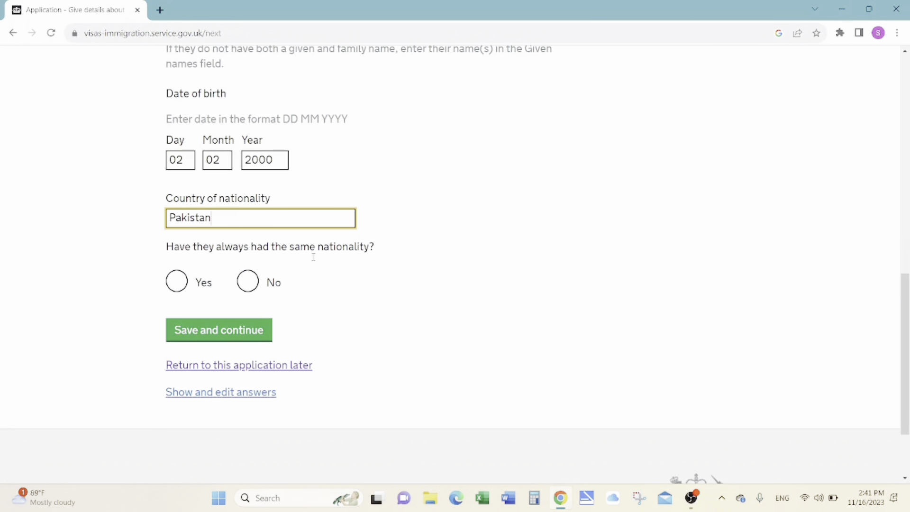
{"action": "left_click", "coordinate": [176, 281]}
{"action": "left_click", "coordinate": [194, 330]}
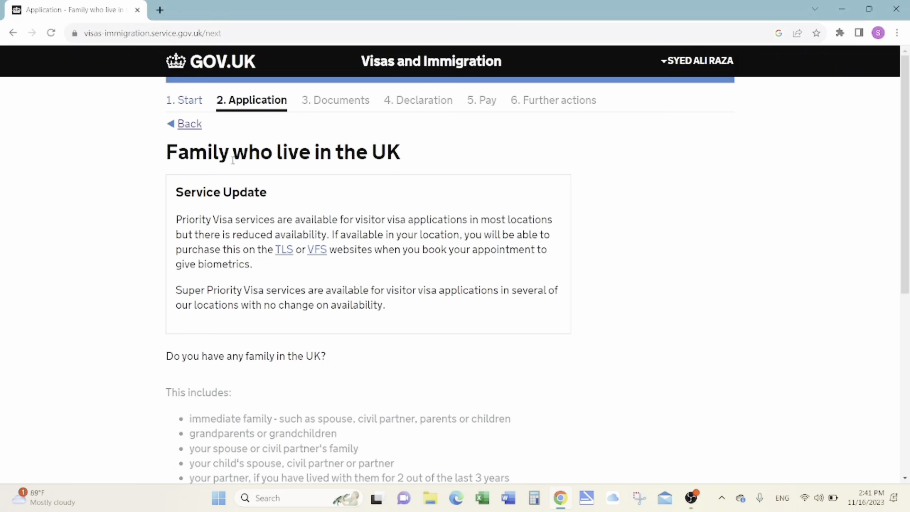
Answer No to having family in the UK and save
{"action": "scroll", "coordinate": [383, 185], "scroll_direction": "down", "scroll_amount": 4}
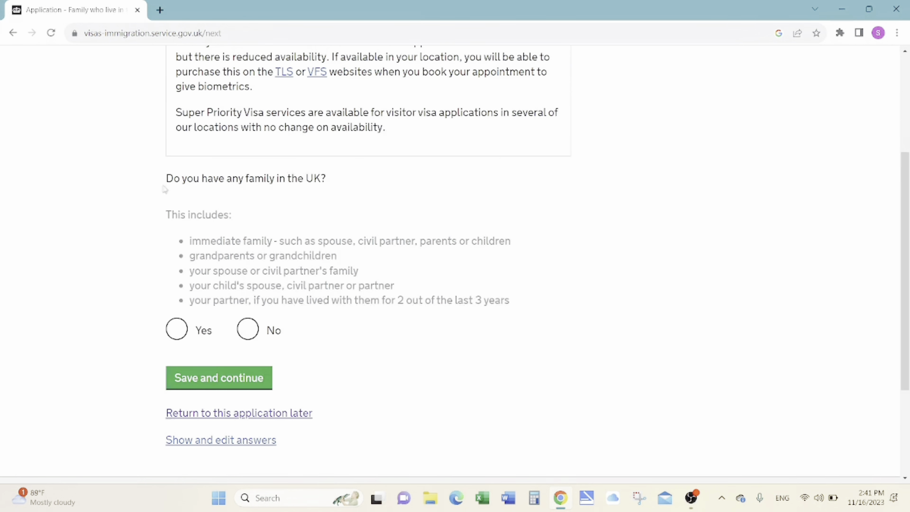
{"action": "scroll", "coordinate": [332, 231], "scroll_direction": "down", "scroll_amount": 2}
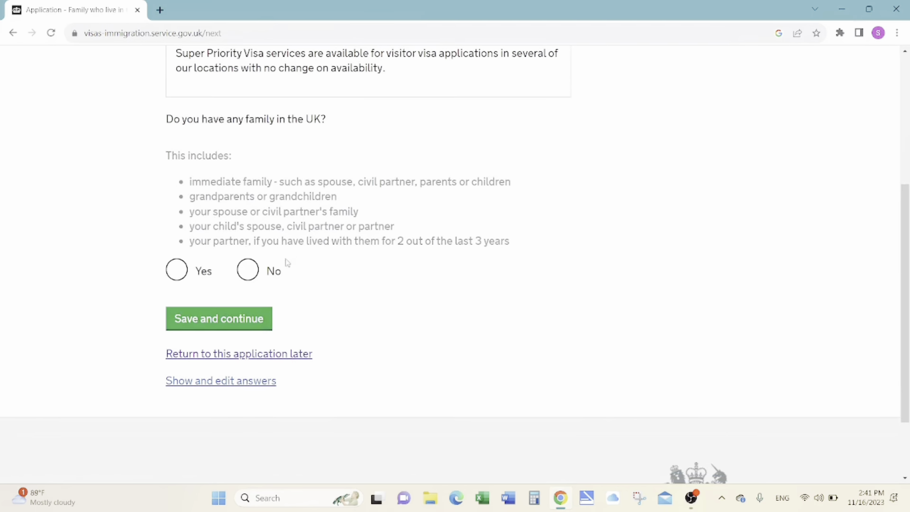
{"action": "left_click", "coordinate": [248, 270]}
{"action": "left_click", "coordinate": [248, 318]}
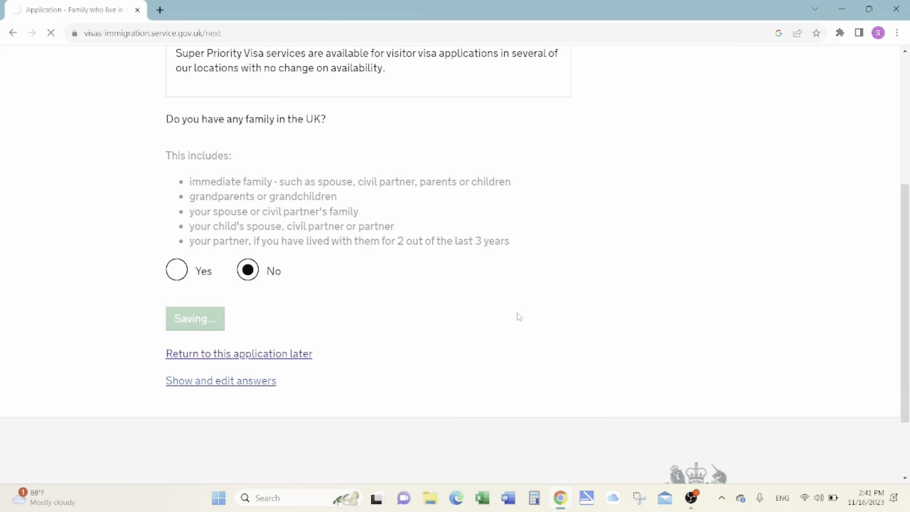
Answer No to travelling in an organised group and save
{"action": "scroll", "coordinate": [404, 210], "scroll_direction": "down", "scroll_amount": 2}
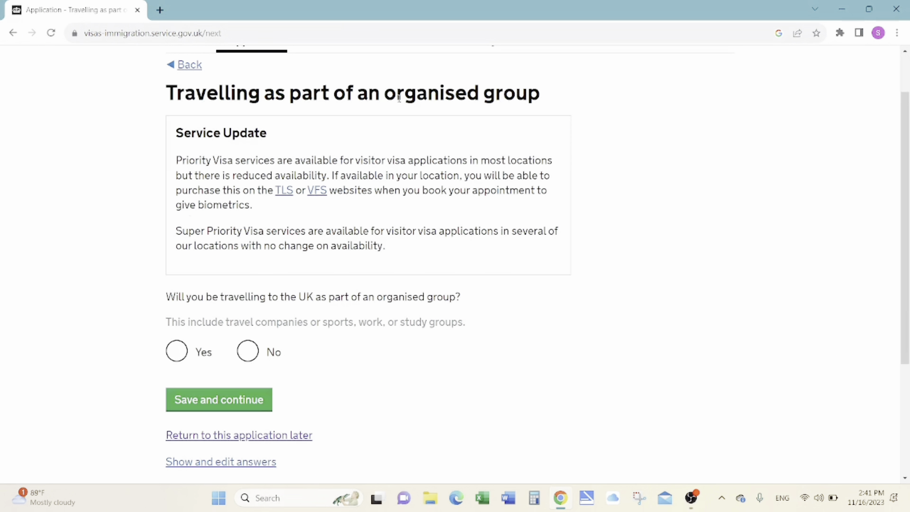
{"action": "scroll", "coordinate": [305, 260], "scroll_direction": "down", "scroll_amount": 2}
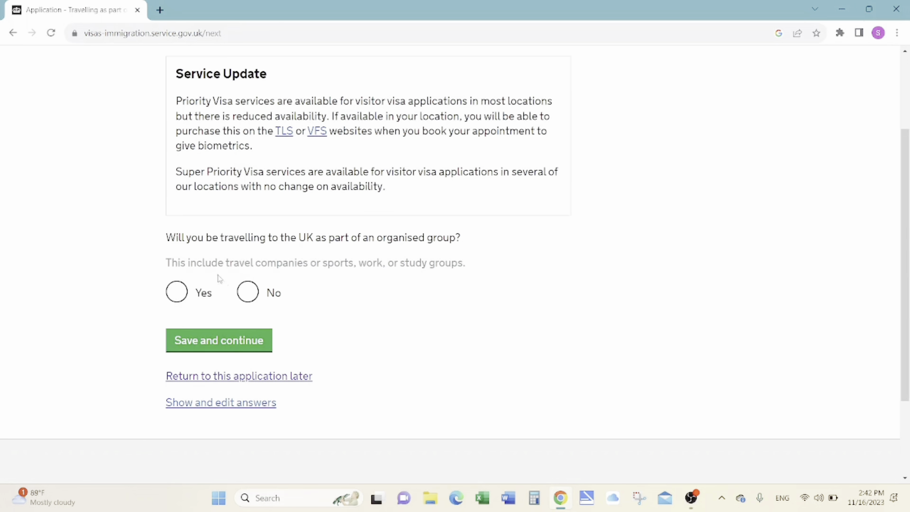
{"action": "left_click", "coordinate": [248, 292]}
{"action": "left_click", "coordinate": [237, 343]}
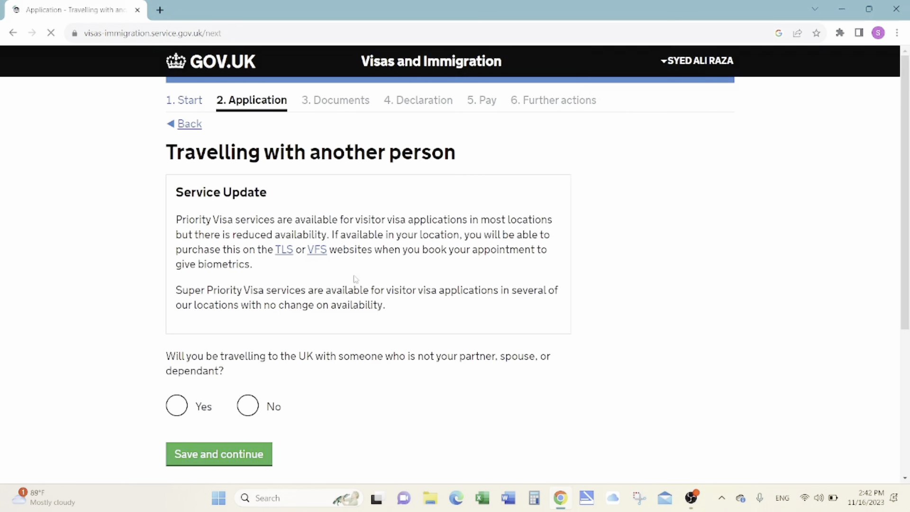
Answer No to travelling with someone other than a partner, spouse or dependant, and save
{"action": "scroll", "coordinate": [313, 132], "scroll_direction": "down", "scroll_amount": 1}
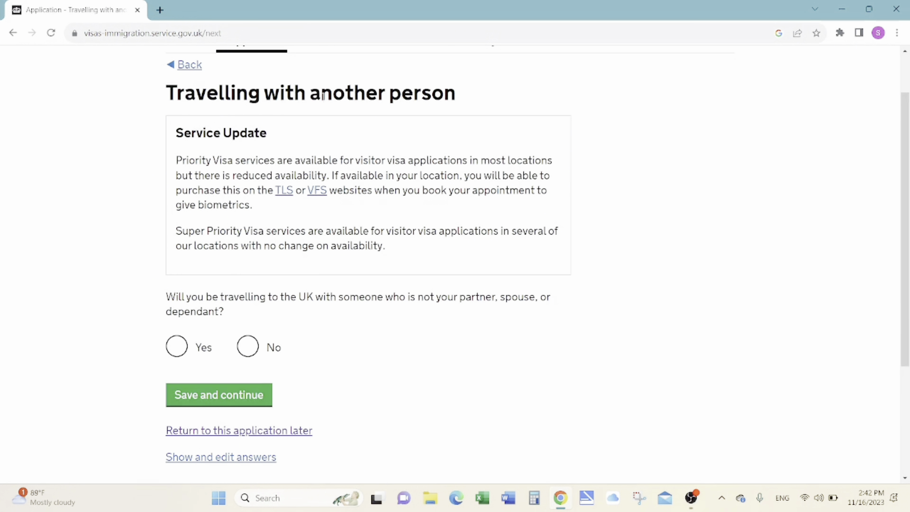
{"action": "scroll", "coordinate": [466, 253], "scroll_direction": "down", "scroll_amount": 1}
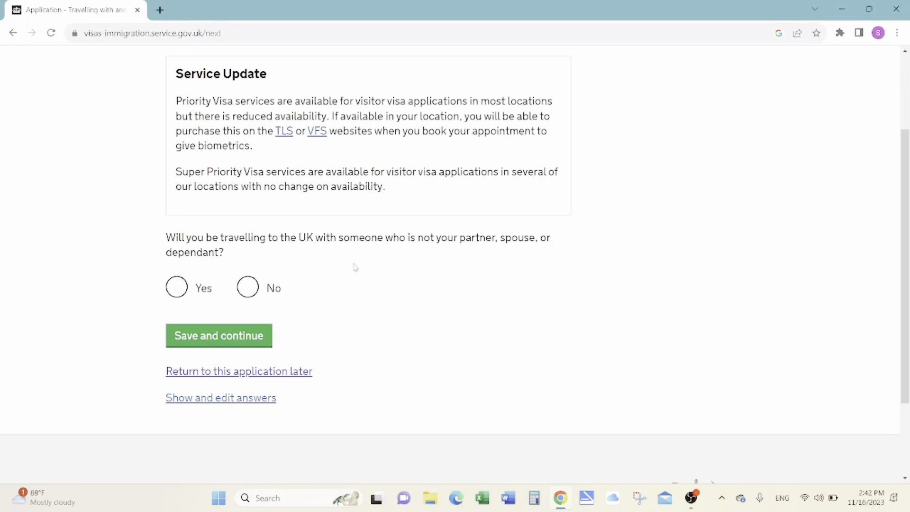
{"action": "left_click", "coordinate": [250, 291]}
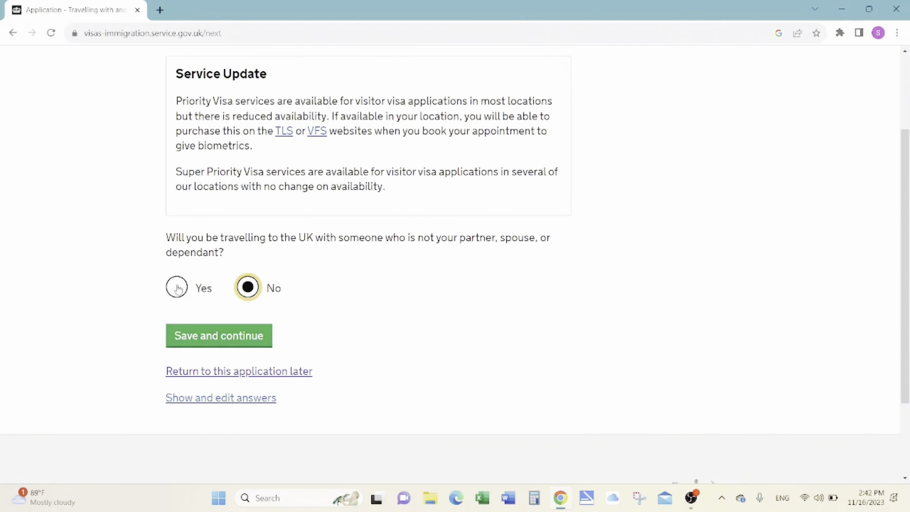
{"action": "left_click", "coordinate": [216, 333]}
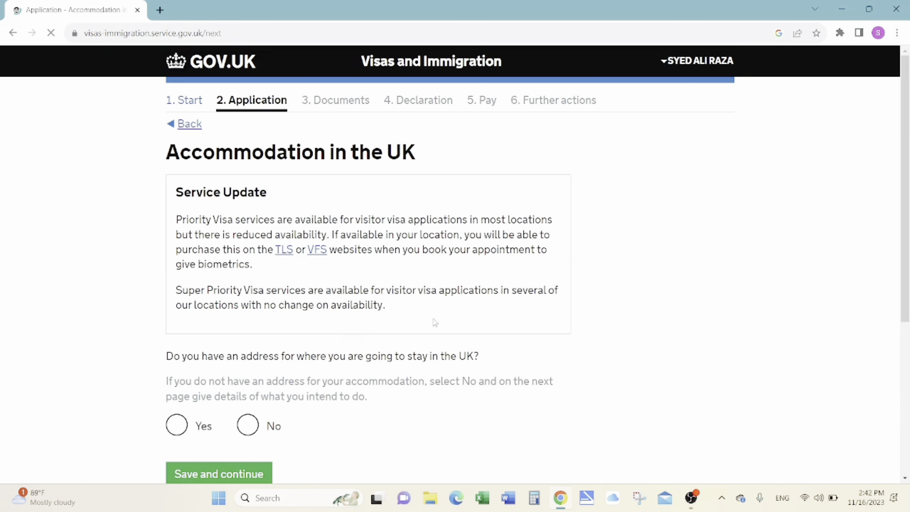
Answer Yes to having an address to stay at in the UK and save
{"action": "scroll", "coordinate": [430, 331], "scroll_direction": "down", "scroll_amount": 2}
{"action": "scroll", "coordinate": [430, 331], "scroll_direction": "down", "scroll_amount": 2}
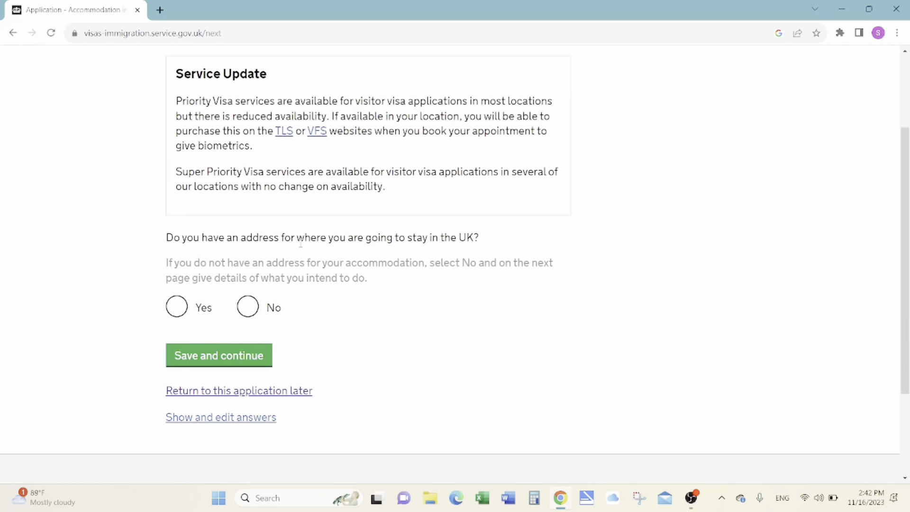
{"action": "left_click", "coordinate": [181, 308]}
{"action": "left_click", "coordinate": [242, 356]}
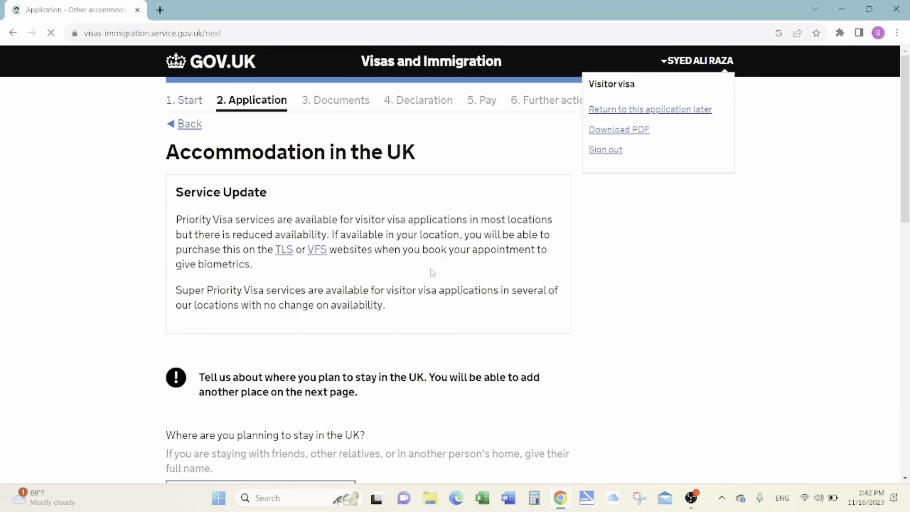
Enter IBIS LONDON CITY - SHOREDITCH as the place of stay
{"action": "scroll", "coordinate": [433, 269], "scroll_direction": "down", "scroll_amount": 4}
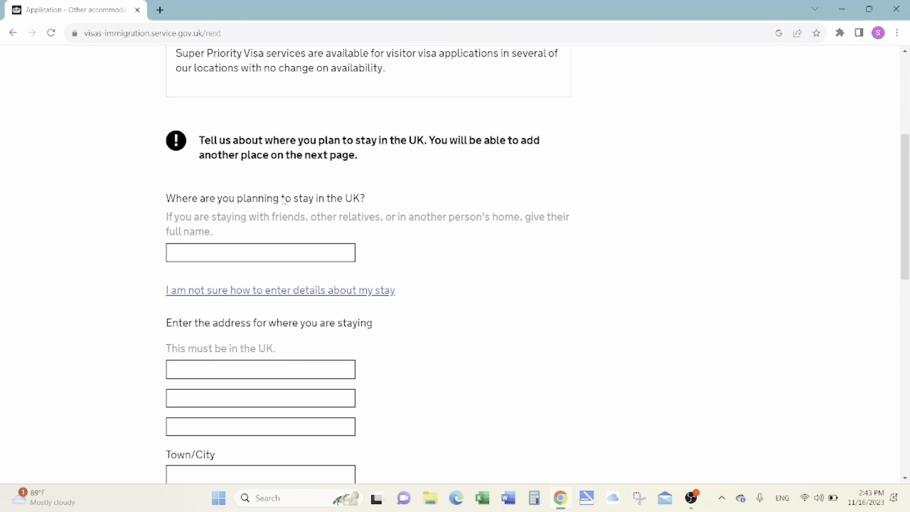
{"action": "left_click", "coordinate": [340, 251]}
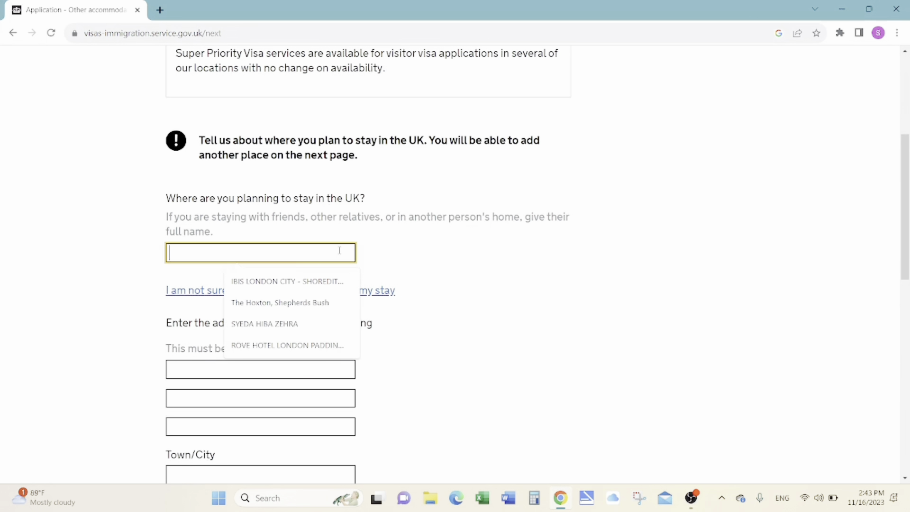
{"action": "left_click", "coordinate": [298, 281]}
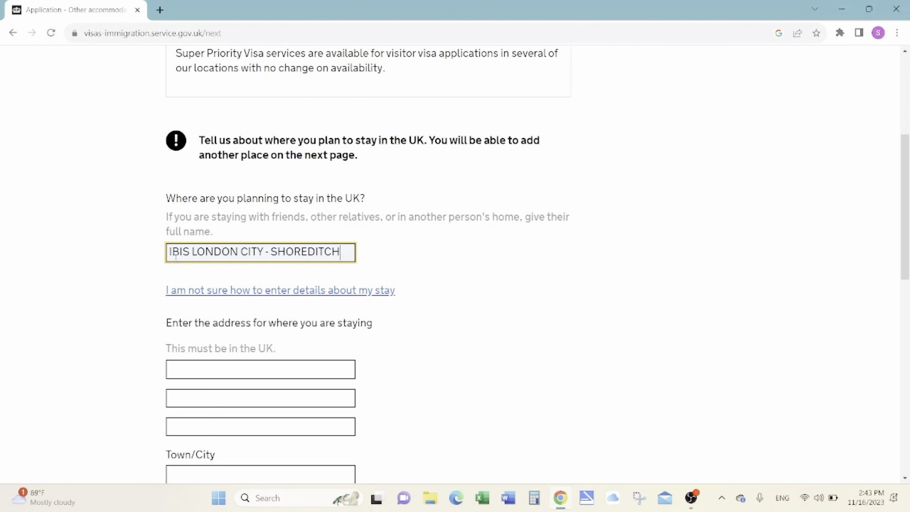
{"action": "scroll", "coordinate": [194, 262], "scroll_direction": "down", "scroll_amount": 3}
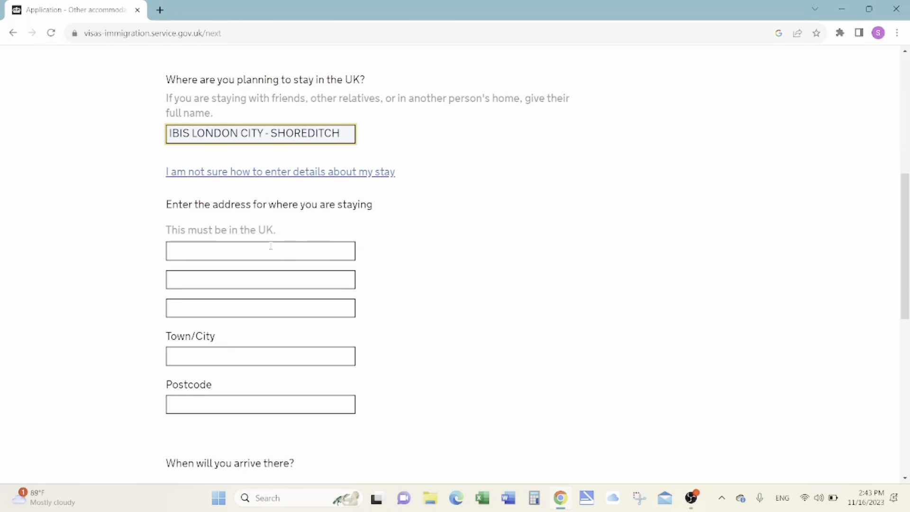
Fill both address lines, town LONDON and the postcode from saved suggestions
{"action": "left_click", "coordinate": [271, 245]}
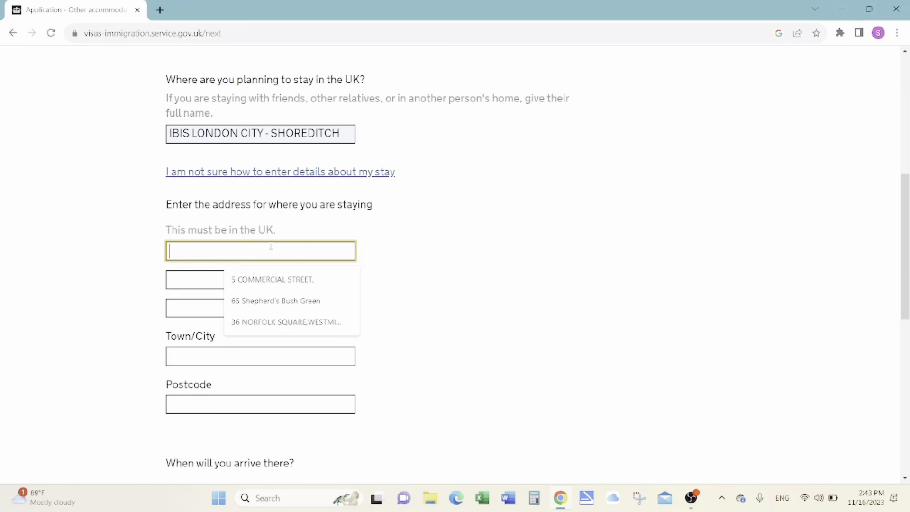
{"action": "left_click", "coordinate": [268, 279]}
{"action": "left_click", "coordinate": [268, 279]}
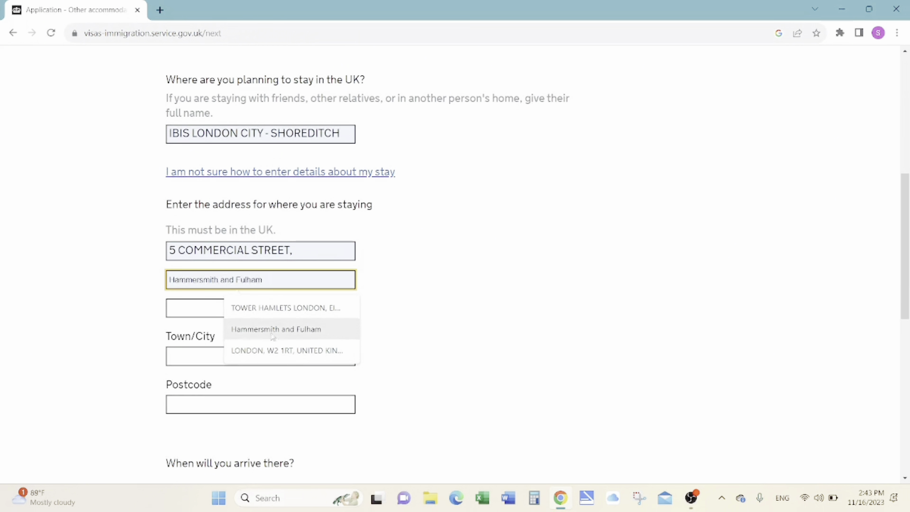
{"action": "left_click", "coordinate": [269, 350]}
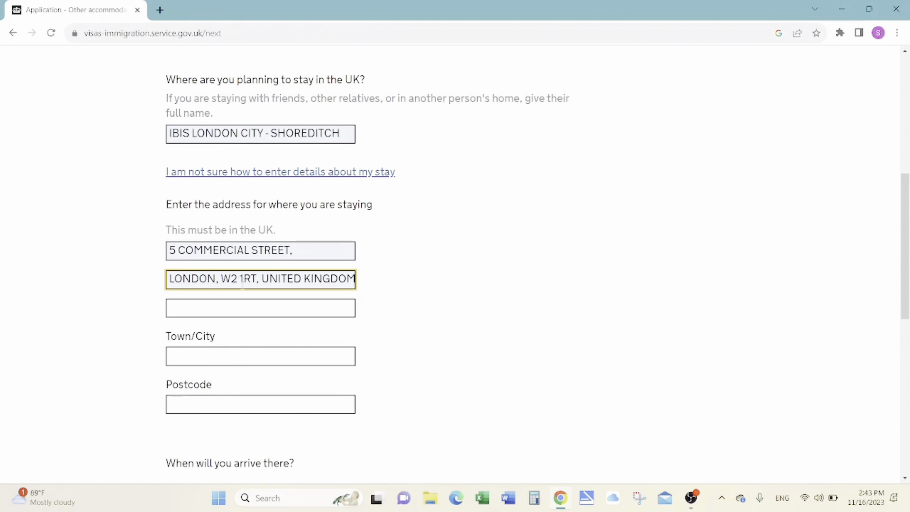
{"action": "left_click", "coordinate": [240, 352]}
{"action": "left_click", "coordinate": [245, 383]}
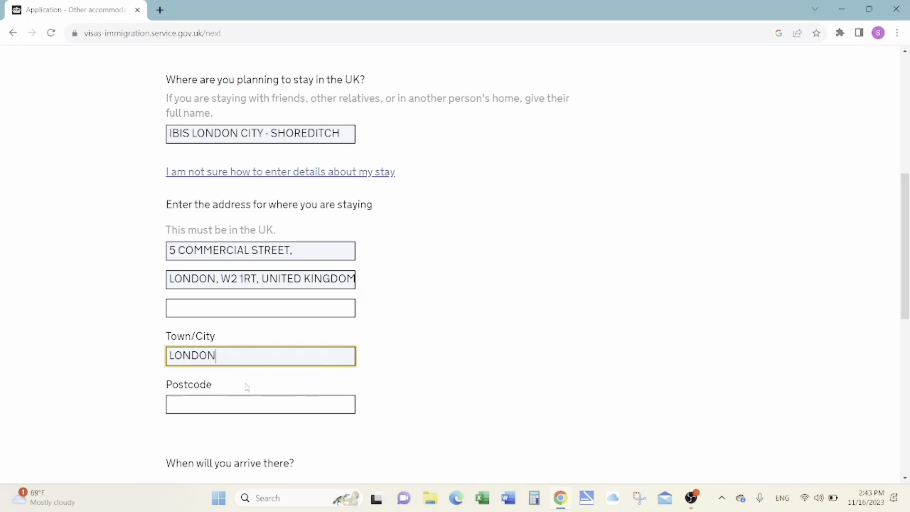
{"action": "left_click", "coordinate": [243, 402]}
{"action": "left_click", "coordinate": [246, 433]}
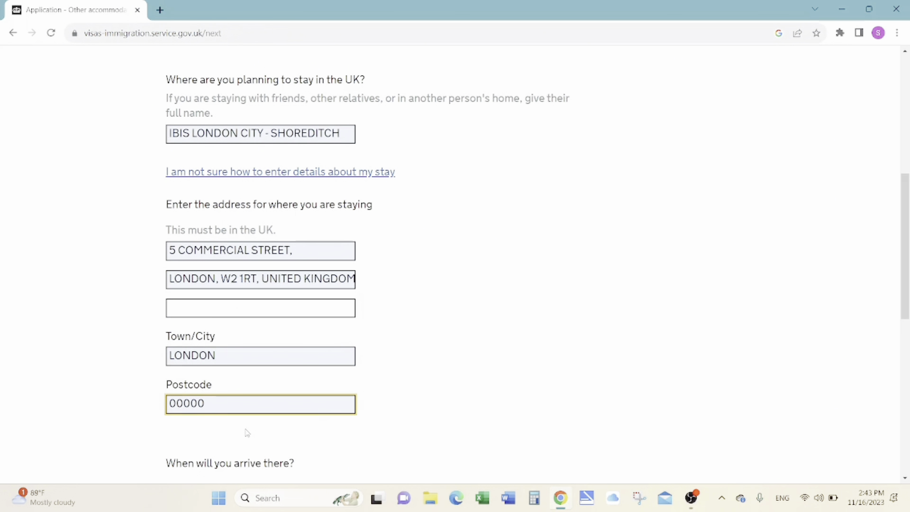
{"action": "scroll", "coordinate": [246, 433], "scroll_direction": "down", "scroll_amount": 6}
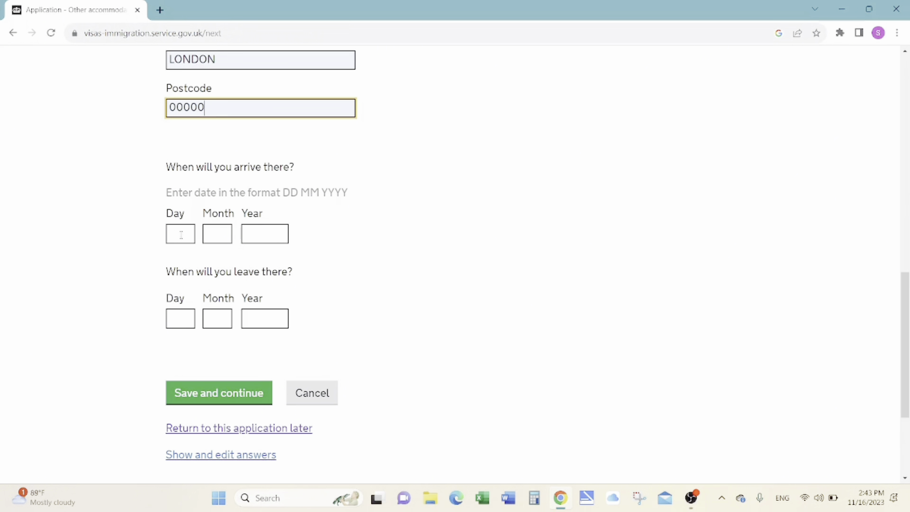
Enter the accommodation arrival date 01/02/2024
{"action": "key", "text": "Tab"}
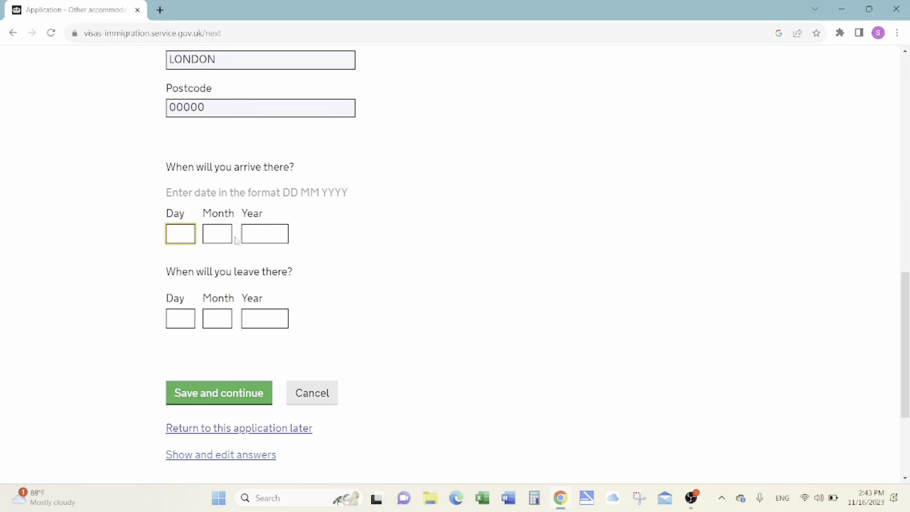
{"action": "type", "text": "01"}
{"action": "key", "text": "Tab"}
{"action": "type", "text": "02"}
{"action": "key", "text": "Tab"}
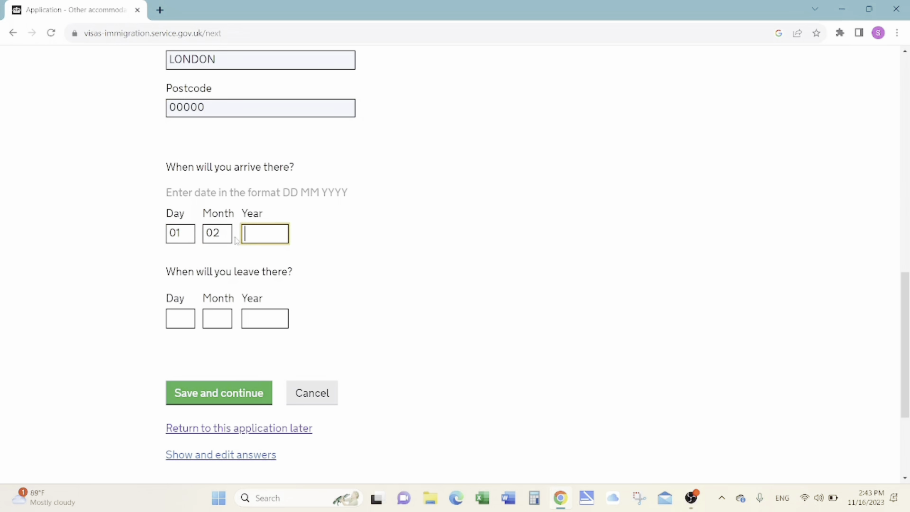
{"action": "type", "text": "2024"}
Enter the leaving date 08/02/2024 and save the accommodation details
{"action": "left_click", "coordinate": [187, 314]}
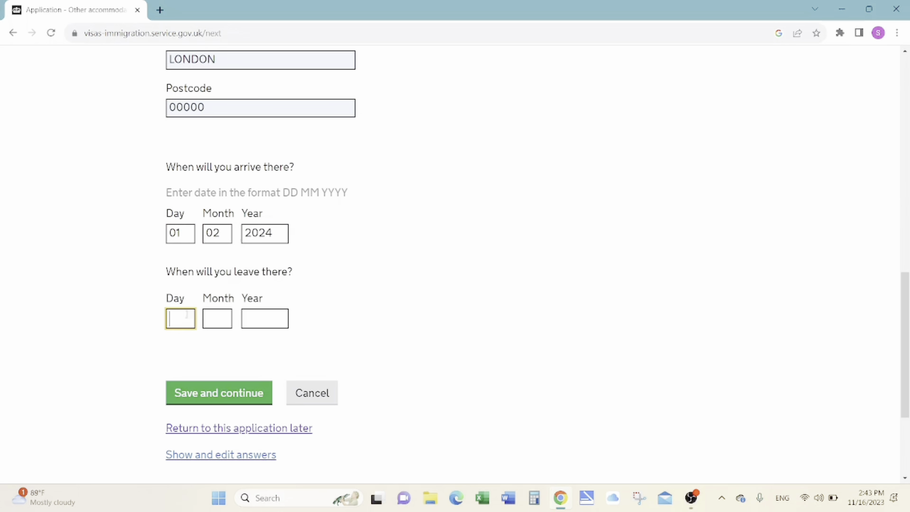
{"action": "type", "text": "08"}
{"action": "key", "text": "Tab"}
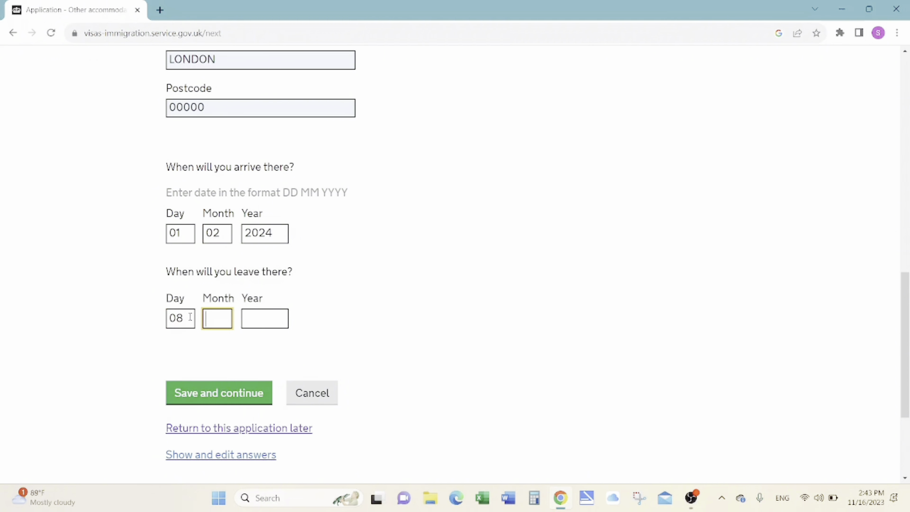
{"action": "type", "text": "02"}
{"action": "key", "text": "Tab"}
{"action": "type", "text": "2024"}
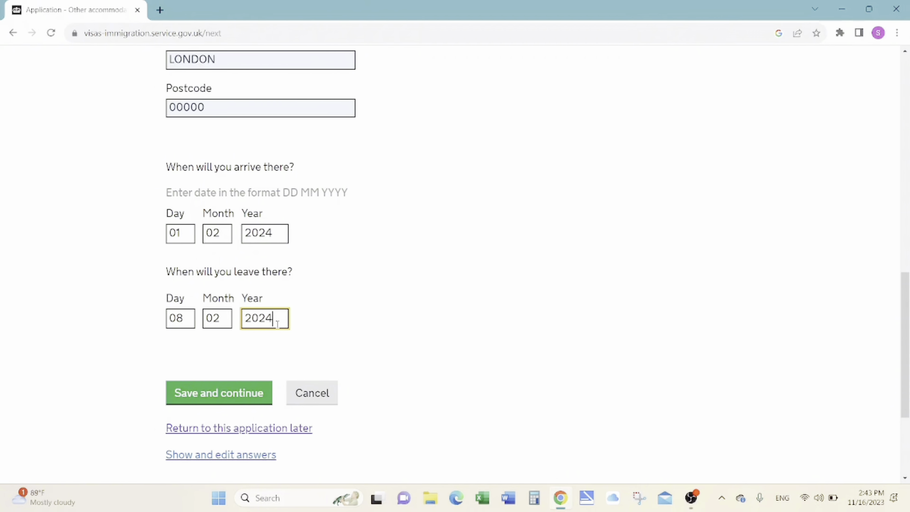
{"action": "scroll", "coordinate": [297, 288], "scroll_direction": "up", "scroll_amount": 5}
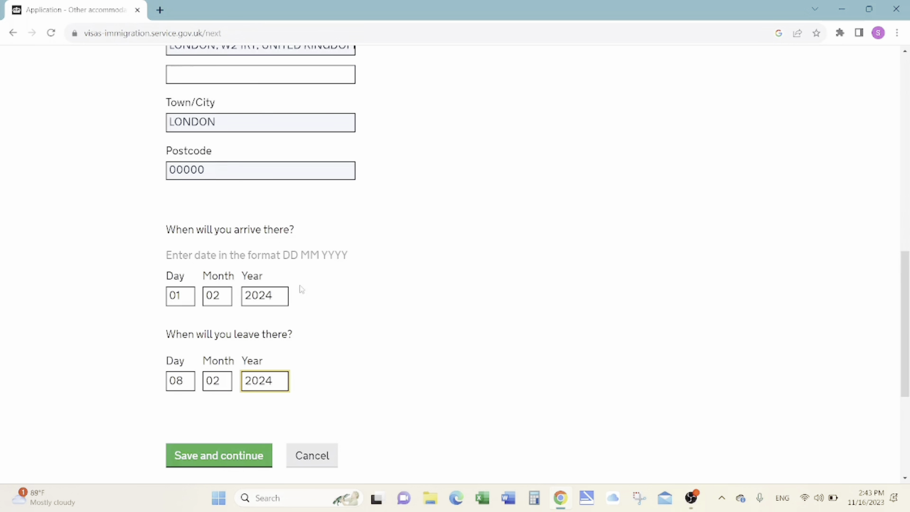
{"action": "scroll", "coordinate": [238, 209], "scroll_direction": "down", "scroll_amount": 4}
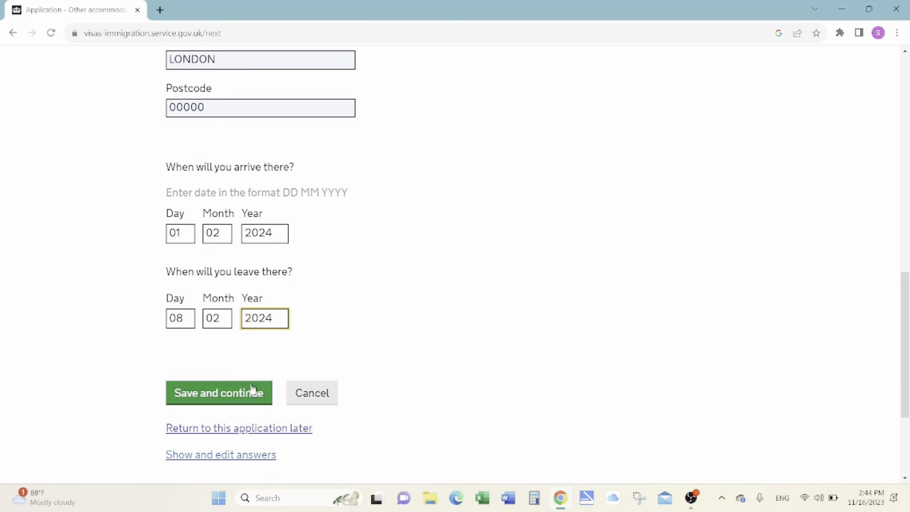
{"action": "left_click", "coordinate": [252, 390]}
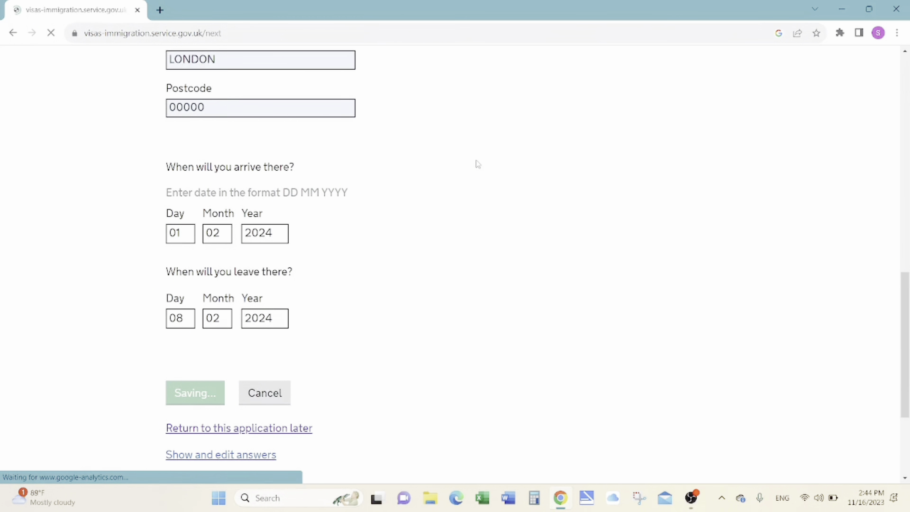
Answer No to staying anywhere else in the UK and save the answer
{"action": "scroll", "coordinate": [339, 172], "scroll_direction": "down", "scroll_amount": 2}
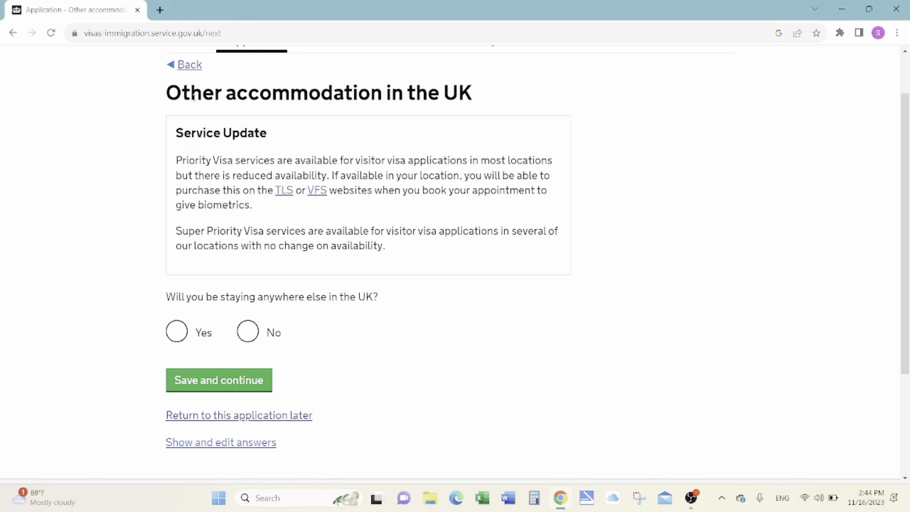
{"action": "scroll", "coordinate": [349, 246], "scroll_direction": "down", "scroll_amount": 1}
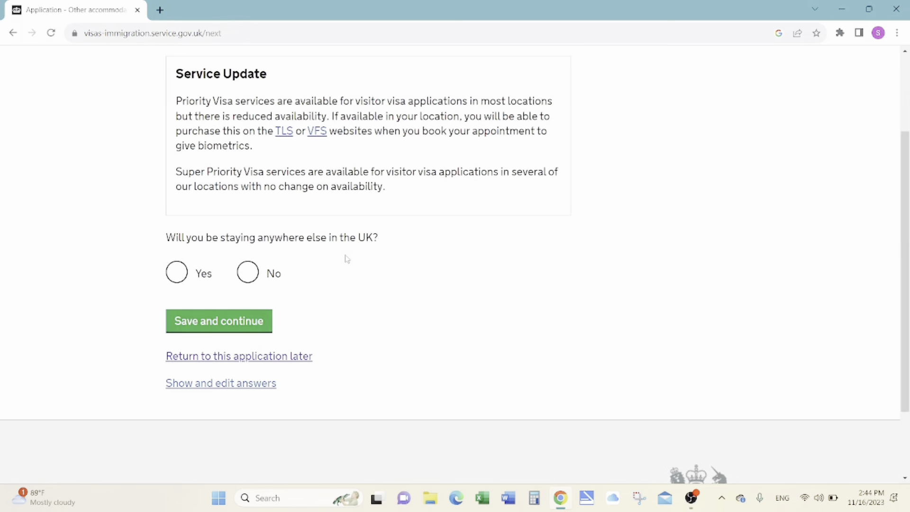
{"action": "left_click", "coordinate": [248, 273]}
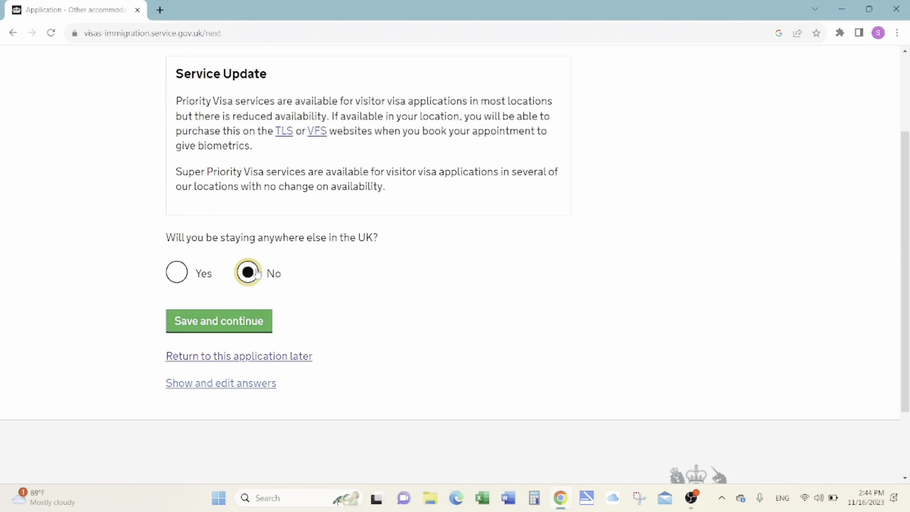
{"action": "left_click", "coordinate": [246, 324]}
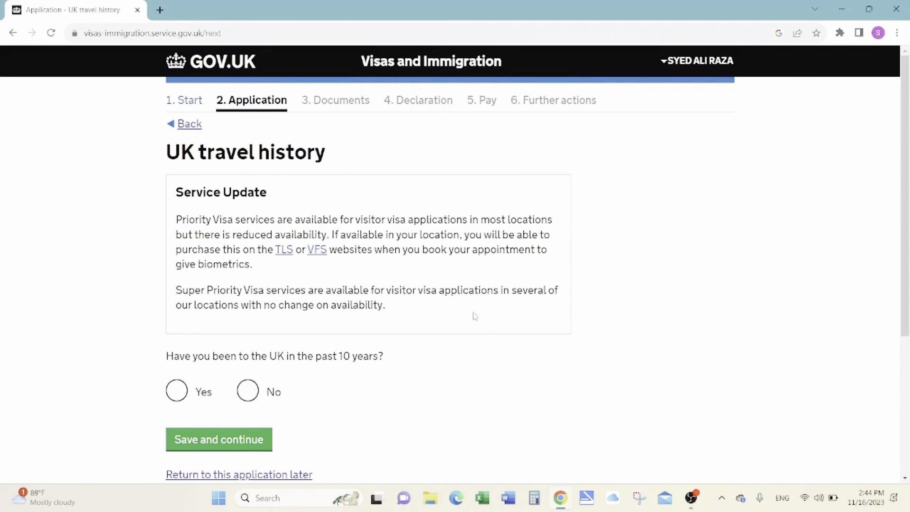
Answer No to having visited the UK in the past 10 years and save
{"action": "scroll", "coordinate": [474, 315], "scroll_direction": "down", "scroll_amount": 3}
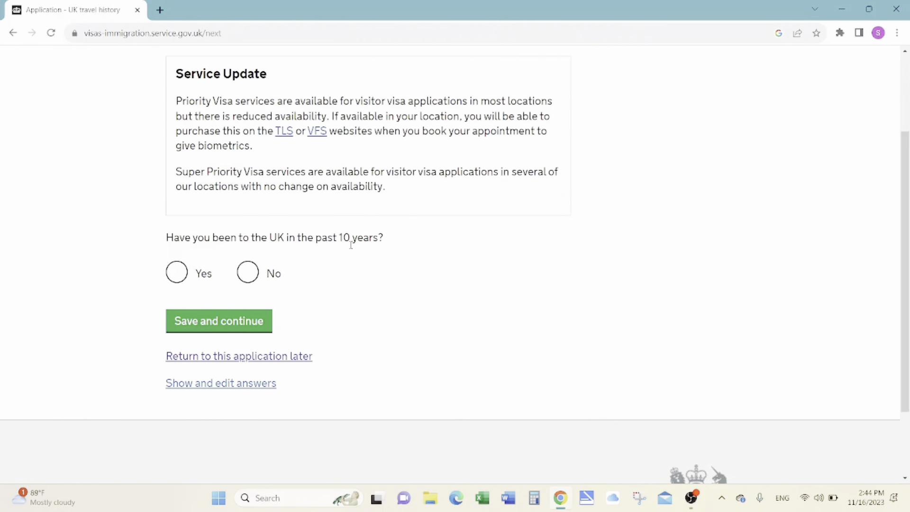
{"action": "left_click", "coordinate": [250, 273]}
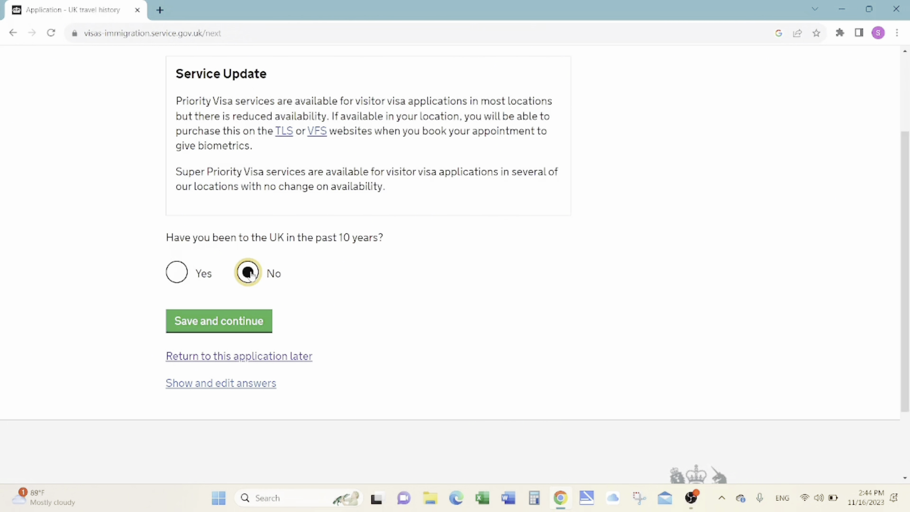
{"action": "left_click", "coordinate": [256, 322]}
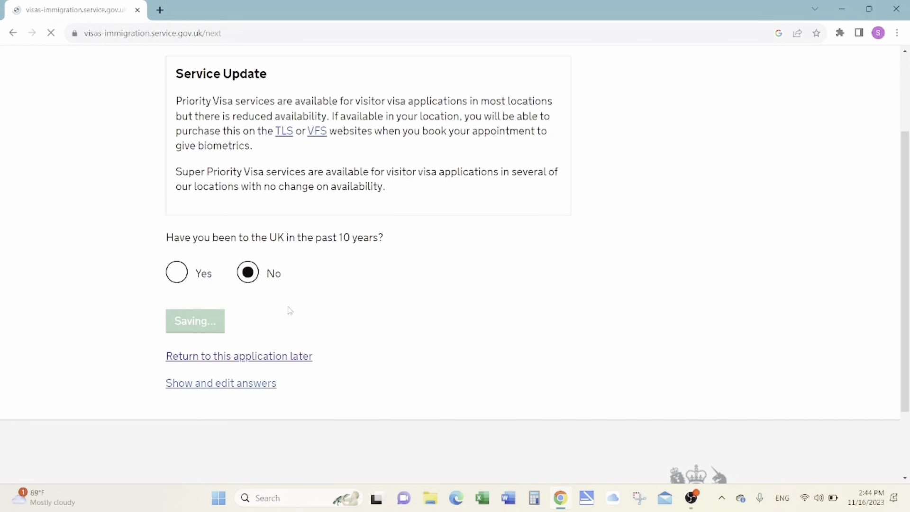
{"action": "scroll", "coordinate": [368, 164], "scroll_direction": "down", "scroll_amount": 1}
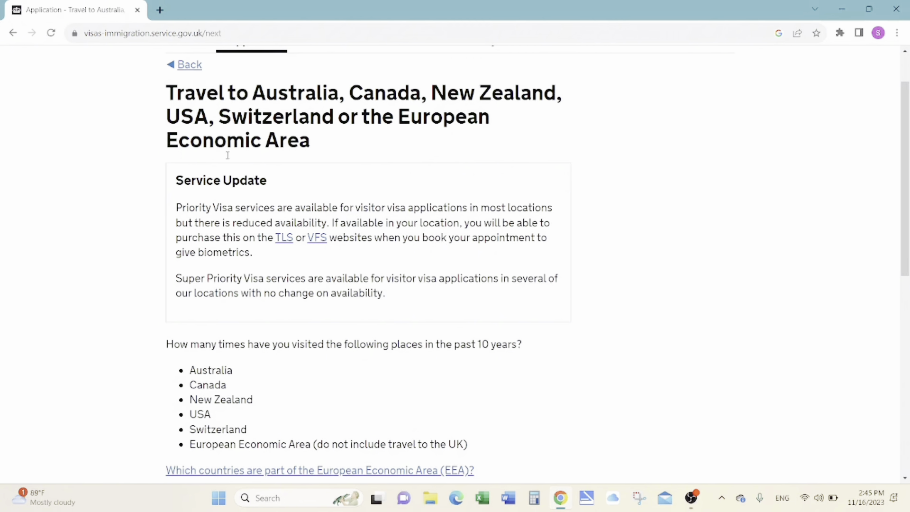
Record Zero visits to Australia, Canada, New Zealand, USA, Switzerland or the EEA, and save
{"action": "scroll", "coordinate": [294, 171], "scroll_direction": "down", "scroll_amount": 2}
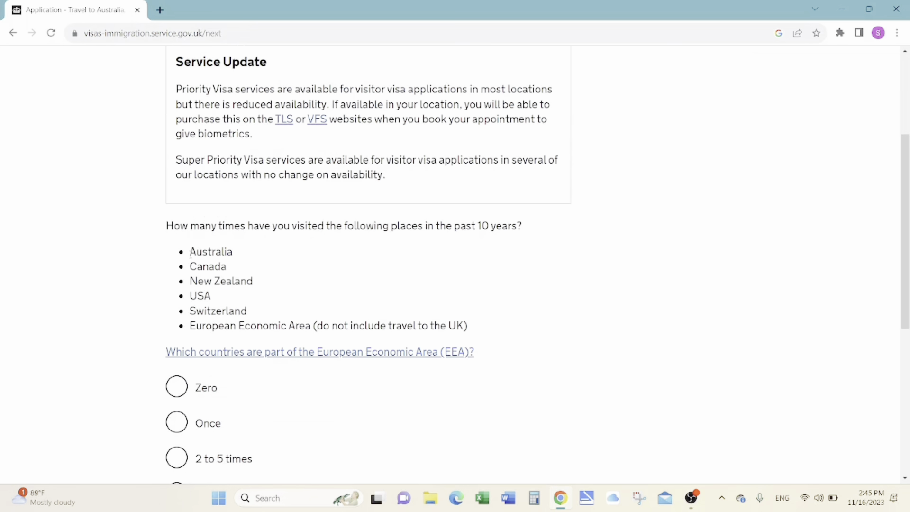
{"action": "left_click_drag", "start_coordinate": [190, 253], "coordinate": [482, 332]}
{"action": "left_click", "coordinate": [489, 300]}
{"action": "scroll", "coordinate": [488, 298], "scroll_direction": "down", "scroll_amount": 1}
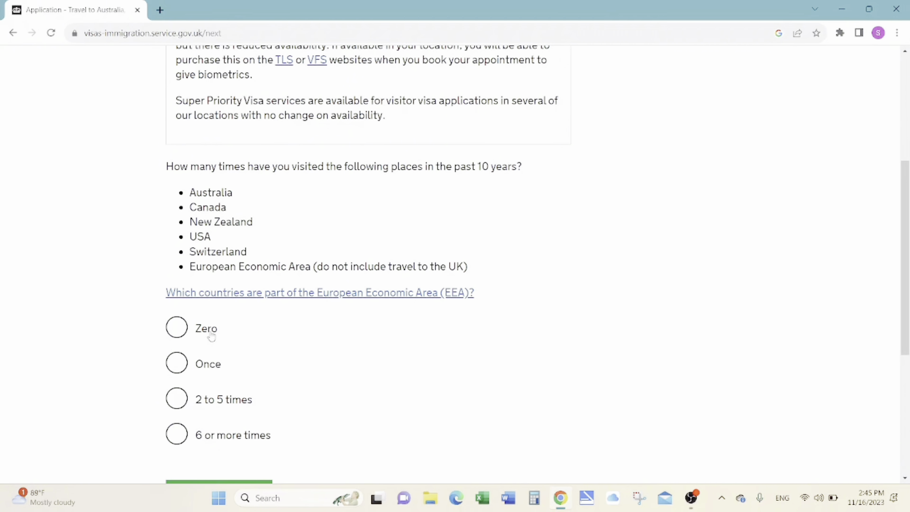
{"action": "scroll", "coordinate": [316, 332], "scroll_direction": "down", "scroll_amount": 1}
{"action": "left_click", "coordinate": [181, 275]}
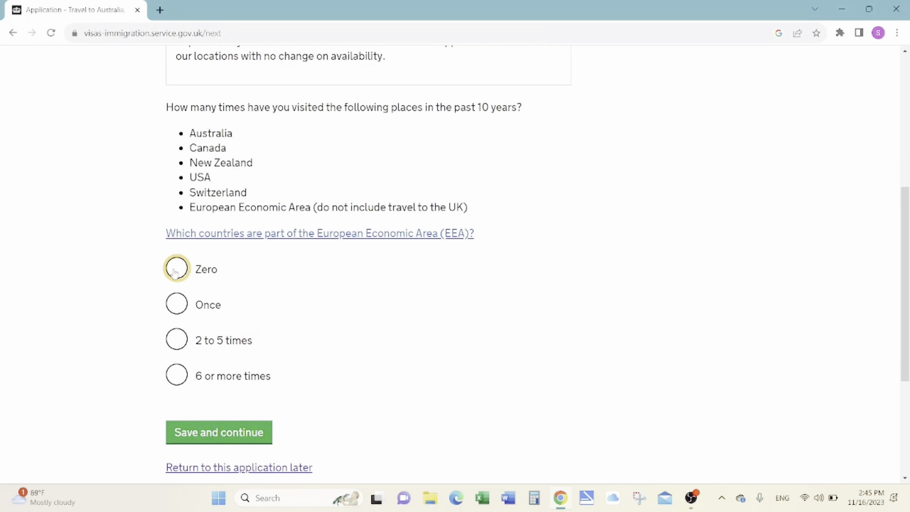
{"action": "scroll", "coordinate": [421, 294], "scroll_direction": "down", "scroll_amount": 2}
{"action": "left_click", "coordinate": [242, 318]}
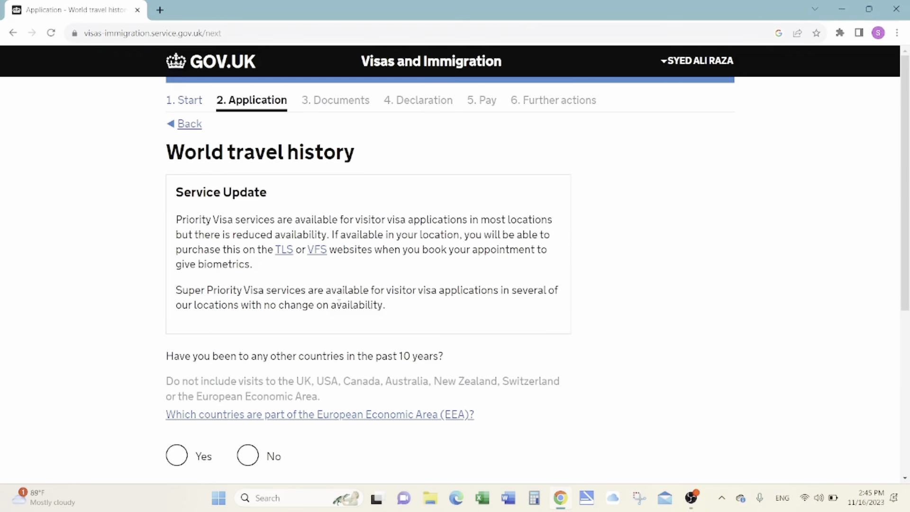
Answer Yes to having visited other countries in the past 10 years and save
{"action": "scroll", "coordinate": [197, 119], "scroll_direction": "down", "scroll_amount": 2}
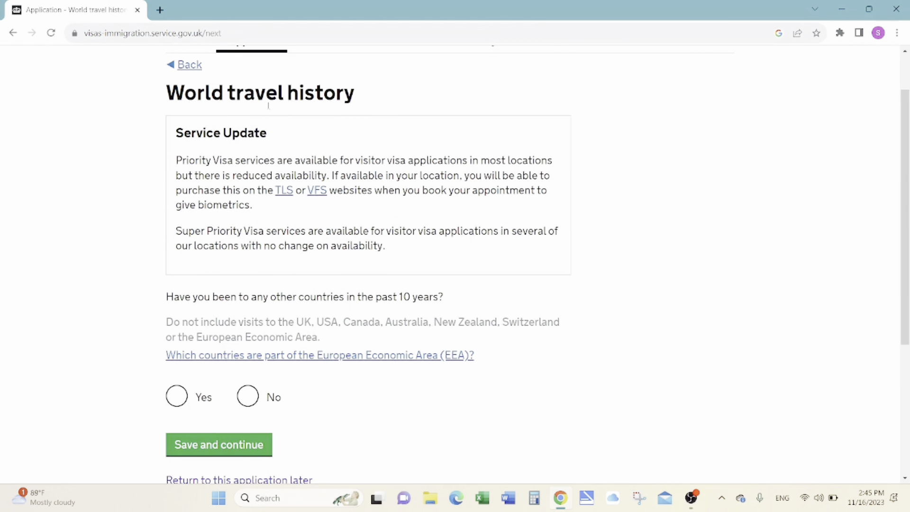
{"action": "scroll", "coordinate": [383, 368], "scroll_direction": "down", "scroll_amount": 3}
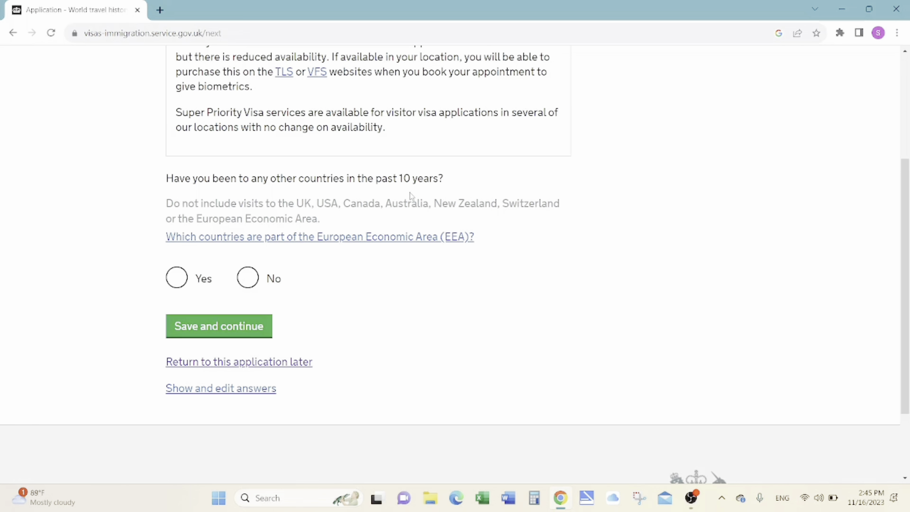
{"action": "left_click", "coordinate": [177, 278]}
{"action": "left_click", "coordinate": [221, 328]}
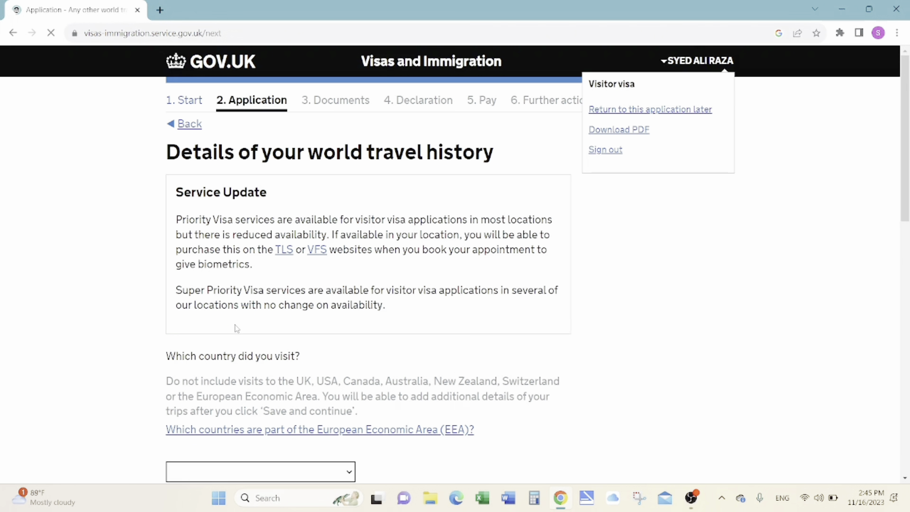
Choose Azerbaijan as the country visited, with Tourism as the reason
{"action": "scroll", "coordinate": [332, 328], "scroll_direction": "down", "scroll_amount": 3}
{"action": "scroll", "coordinate": [417, 323], "scroll_direction": "down", "scroll_amount": 1}
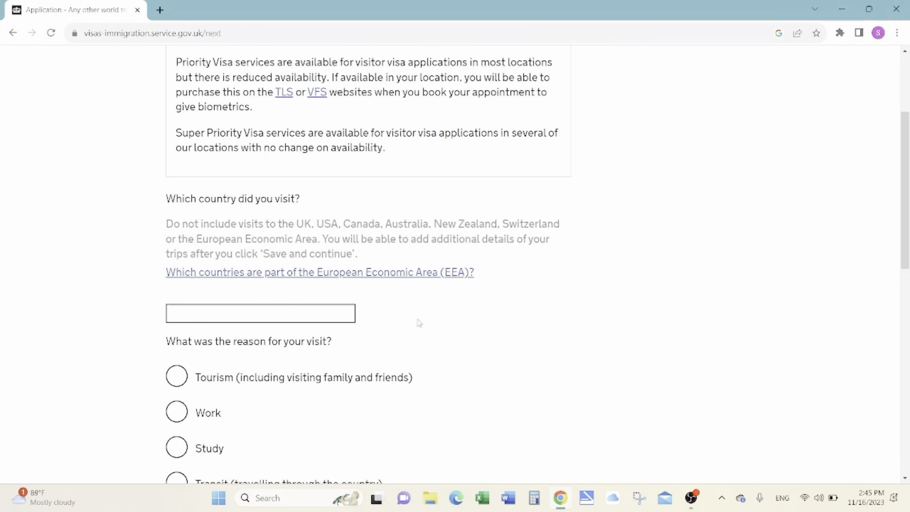
{"action": "scroll", "coordinate": [282, 266], "scroll_direction": "down", "scroll_amount": 1}
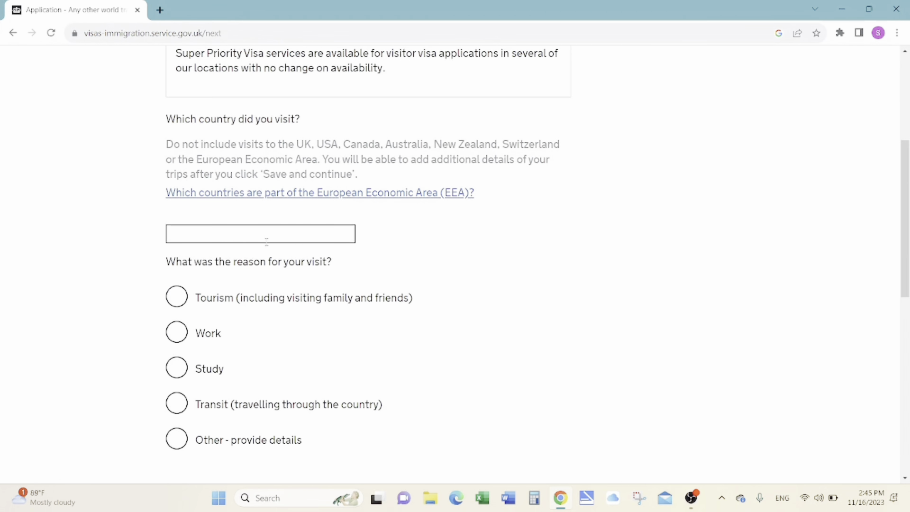
{"action": "left_click", "coordinate": [267, 235]}
{"action": "type", "text": "AZ"}
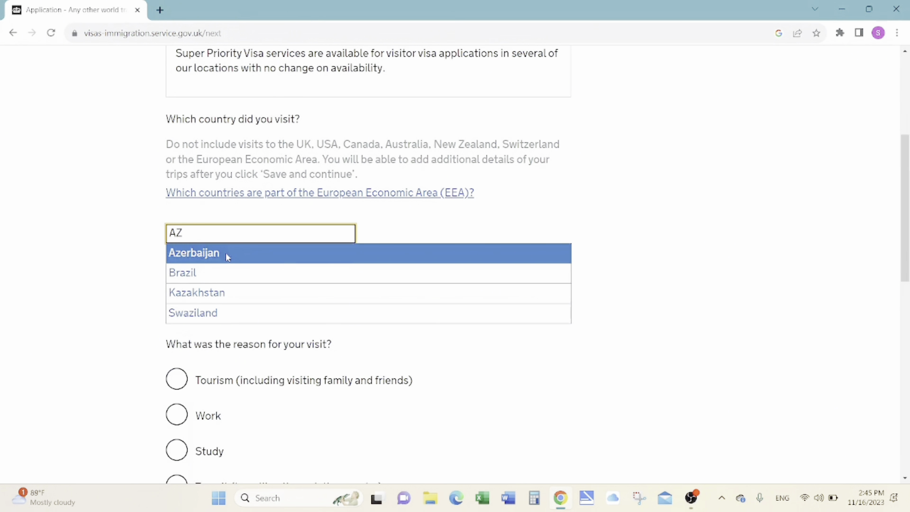
{"action": "left_click", "coordinate": [225, 253]}
{"action": "scroll", "coordinate": [266, 258], "scroll_direction": "down", "scroll_amount": 1}
{"action": "scroll", "coordinate": [265, 257], "scroll_direction": "down", "scroll_amount": 1}
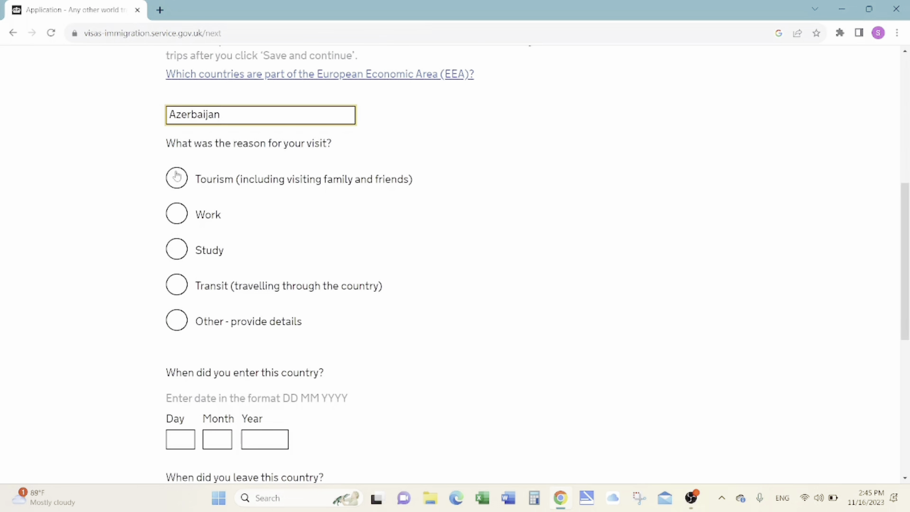
{"action": "left_click", "coordinate": [177, 180]}
{"action": "scroll", "coordinate": [394, 275], "scroll_direction": "down", "scroll_amount": 2}
{"action": "scroll", "coordinate": [194, 203], "scroll_direction": "down", "scroll_amount": 1}
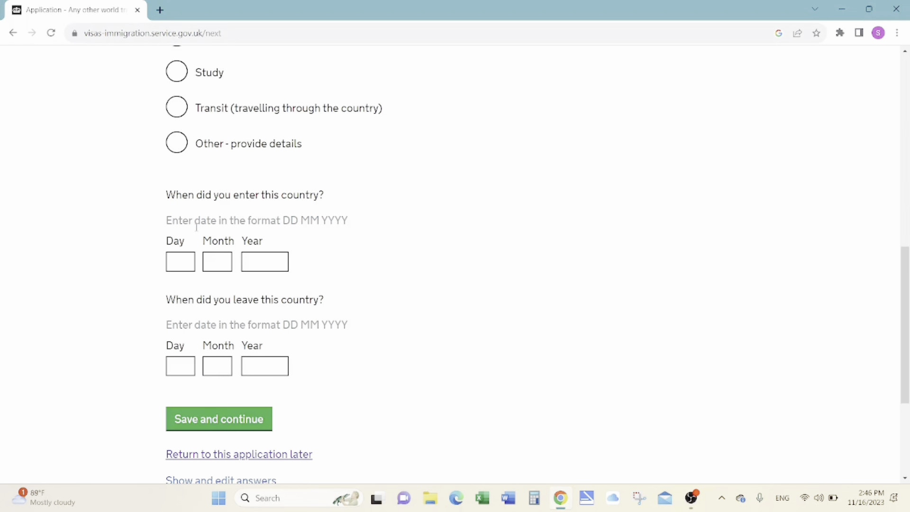
Enter the Azerbaijan trip dates 02/02/2023 to 06/02/2023
{"action": "left_click", "coordinate": [182, 265]}
{"action": "type", "text": "02"}
{"action": "key", "text": "Tab"}
{"action": "type", "text": "02"}
{"action": "key", "text": "Tab"}
{"action": "type", "text": "2023"}
{"action": "key", "text": "Tab"}
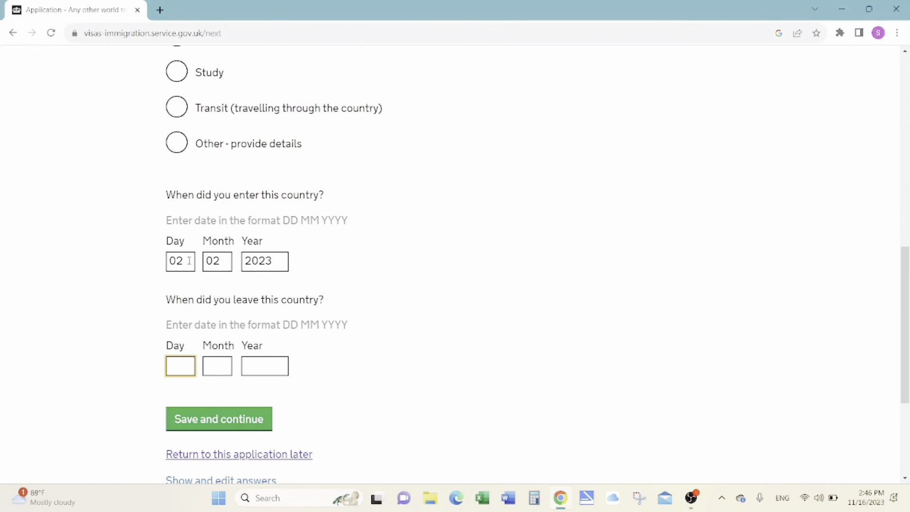
{"action": "type", "text": "06"}
{"action": "key", "text": "Tab"}
{"action": "type", "text": "0"}
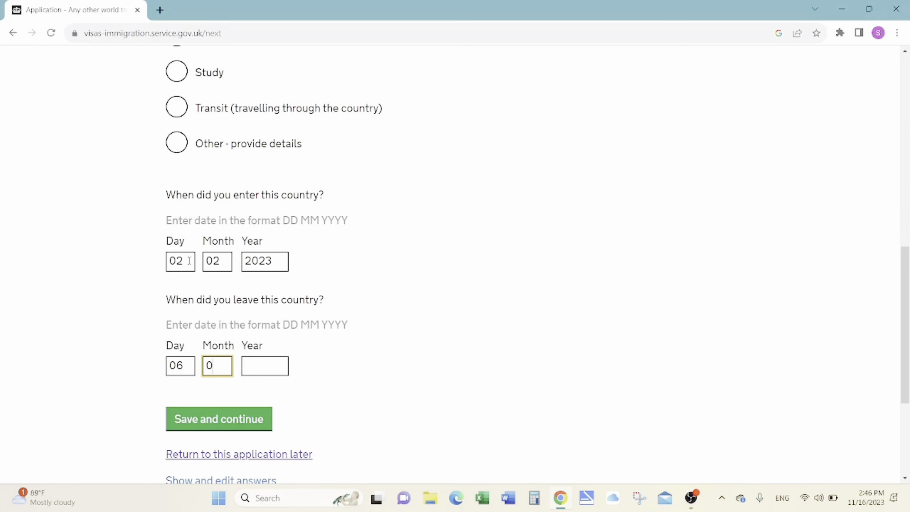
{"action": "type", "text": "2"}
{"action": "key", "text": "Tab"}
{"action": "type", "text": "2023"}
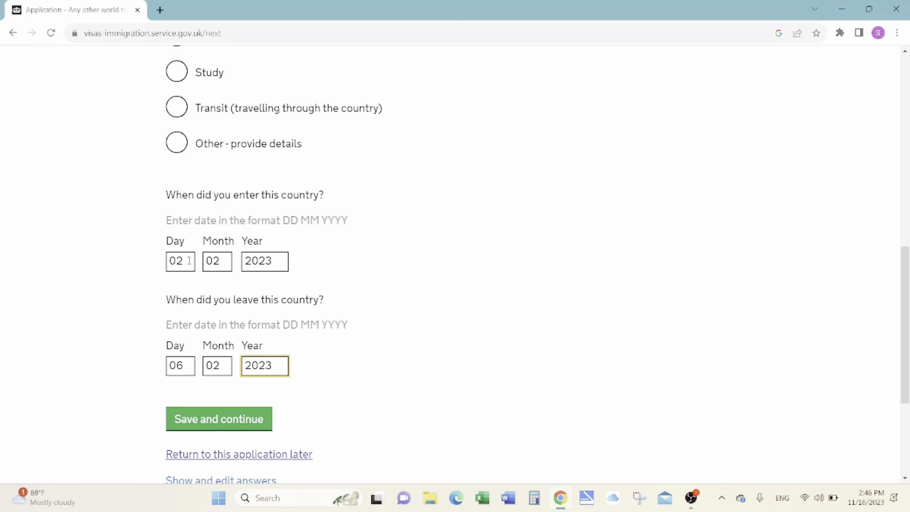
Save the Azerbaijan trip details
{"action": "scroll", "coordinate": [310, 173], "scroll_direction": "down", "scroll_amount": 3}
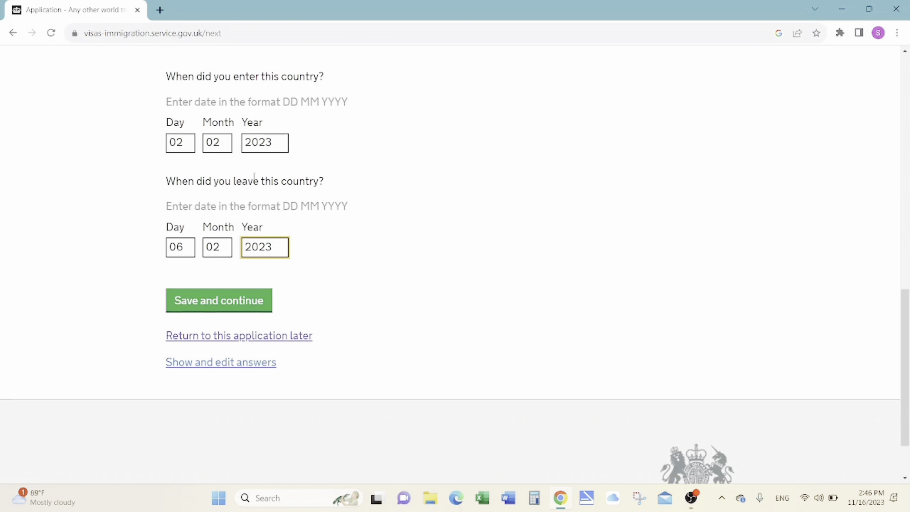
{"action": "scroll", "coordinate": [309, 172], "scroll_direction": "up", "scroll_amount": 3}
{"action": "scroll", "coordinate": [240, 128], "scroll_direction": "down", "scroll_amount": 2}
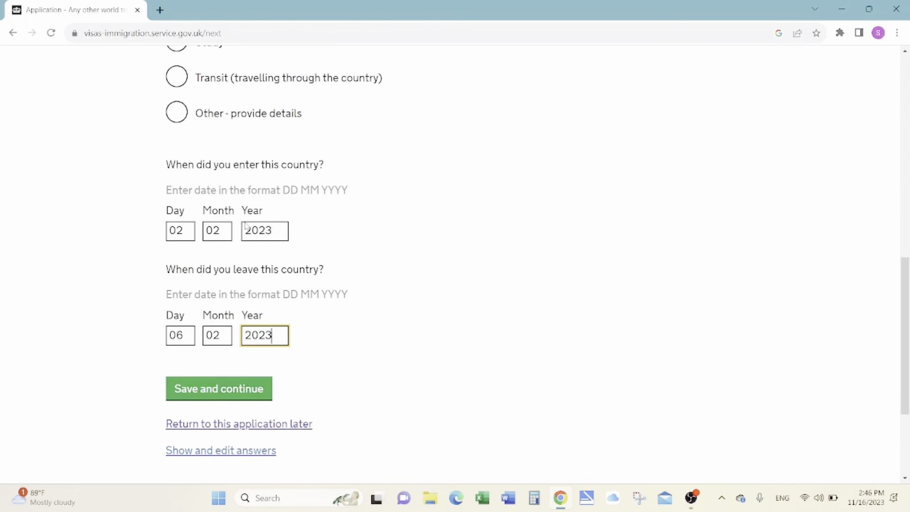
{"action": "left_click", "coordinate": [255, 368]}
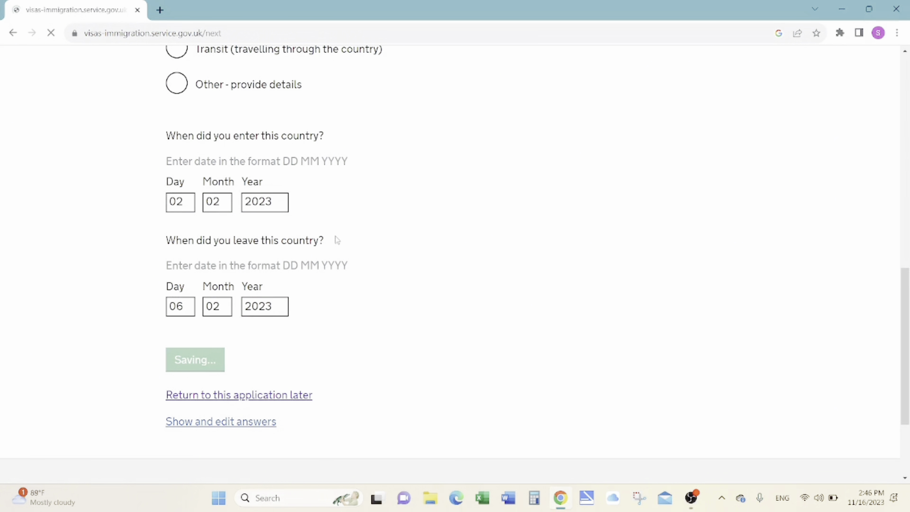
{"action": "scroll", "coordinate": [335, 240], "scroll_direction": "down", "scroll_amount": 1}
{"action": "scroll", "coordinate": [332, 231], "scroll_direction": "down", "scroll_amount": 1}
{"action": "scroll", "coordinate": [332, 231], "scroll_direction": "down", "scroll_amount": 3}
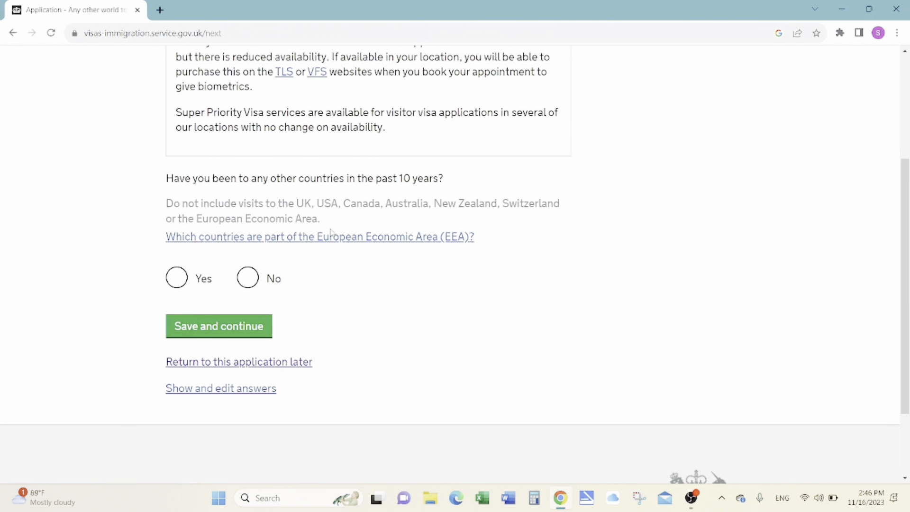
Answer Yes to having visited further countries and save the answer
{"action": "left_click", "coordinate": [177, 276]}
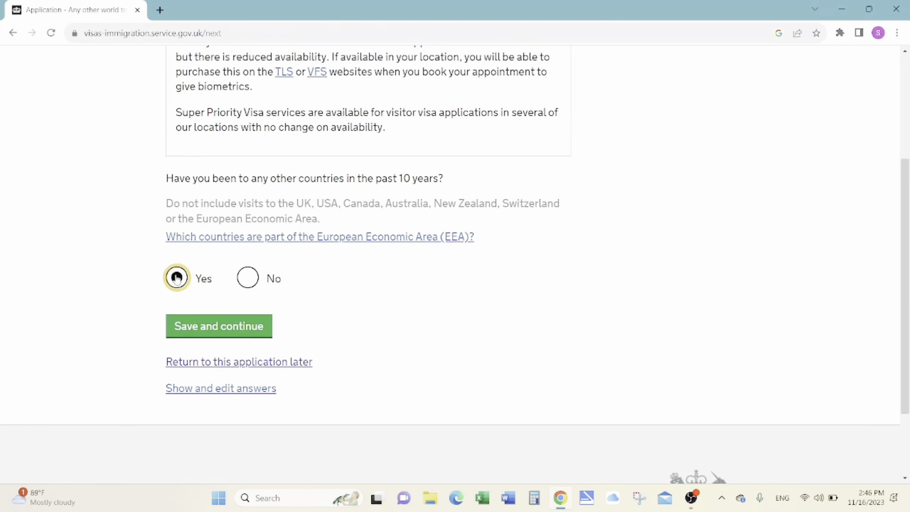
{"action": "left_click", "coordinate": [186, 323]}
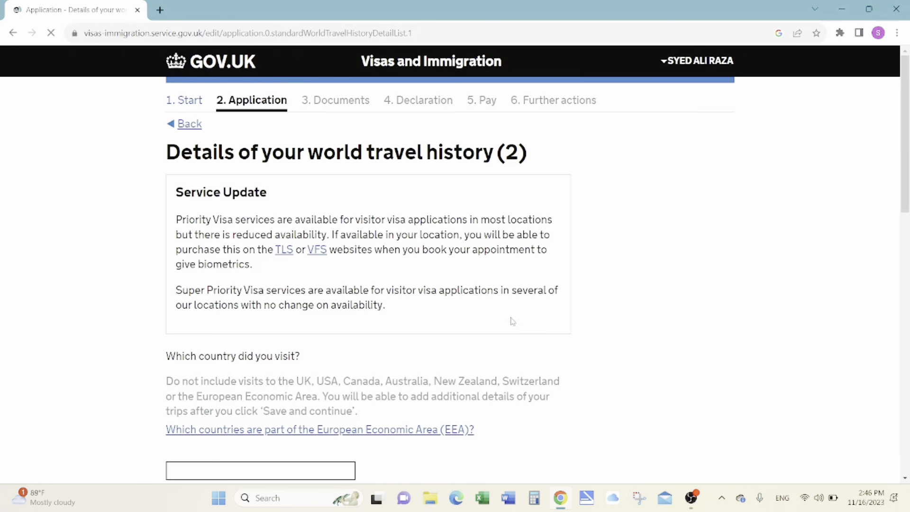
Choose Georgia as the second country visited, with Tourism as the reason
{"action": "scroll", "coordinate": [511, 321], "scroll_direction": "down", "scroll_amount": 3}
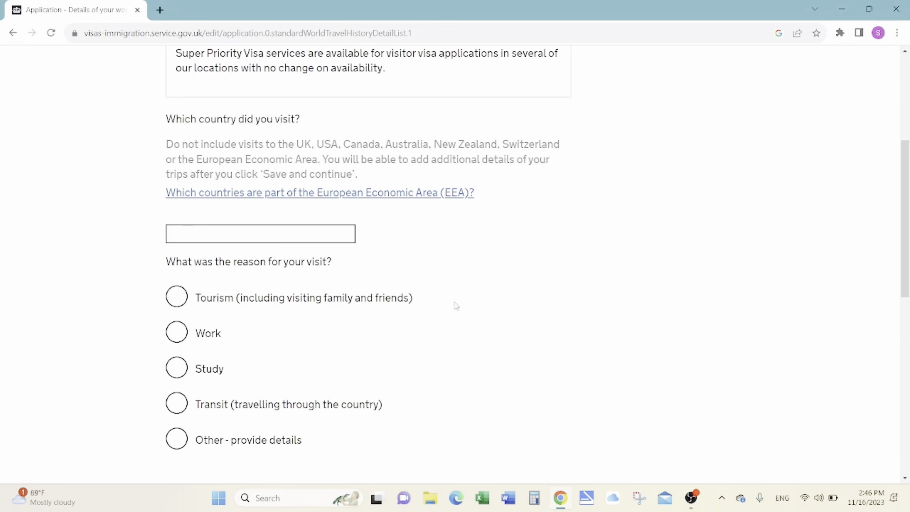
{"action": "left_click", "coordinate": [255, 234]}
{"action": "type", "text": "Ge"}
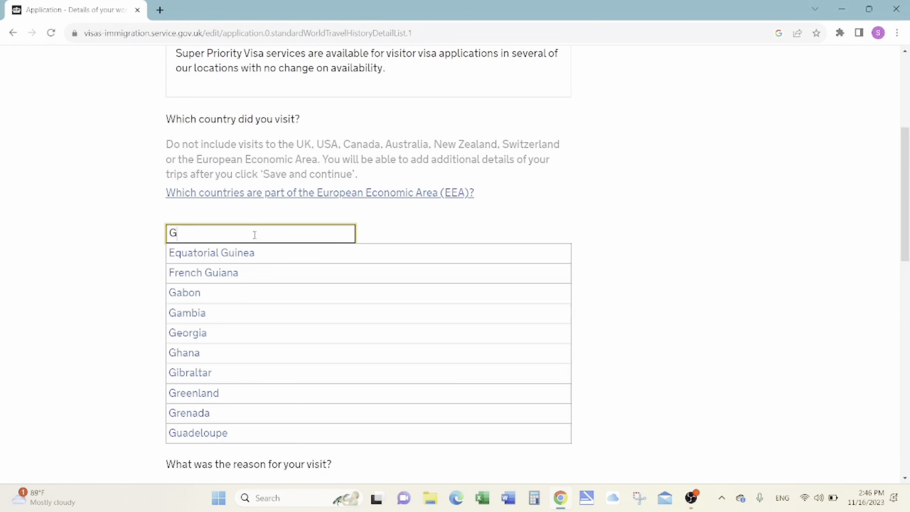
{"action": "left_click", "coordinate": [291, 260]}
{"action": "scroll", "coordinate": [291, 261], "scroll_direction": "down", "scroll_amount": 3}
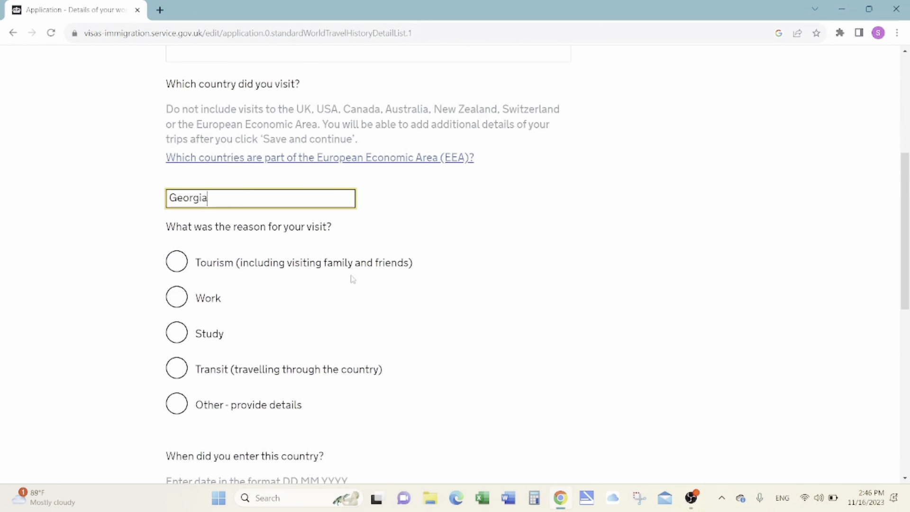
{"action": "left_click", "coordinate": [176, 178]}
Enter the Georgia arrival date 03/06/2023
{"action": "scroll", "coordinate": [473, 272], "scroll_direction": "down", "scroll_amount": 4}
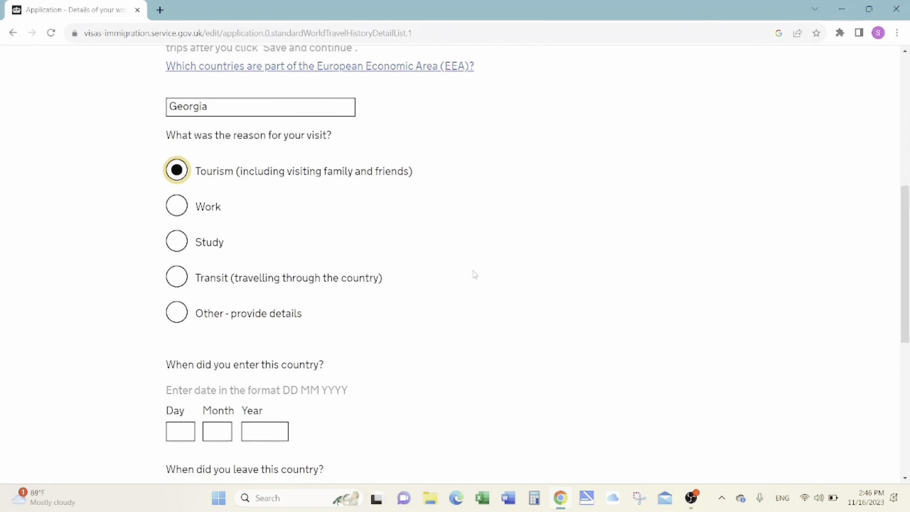
{"action": "left_click", "coordinate": [186, 258]}
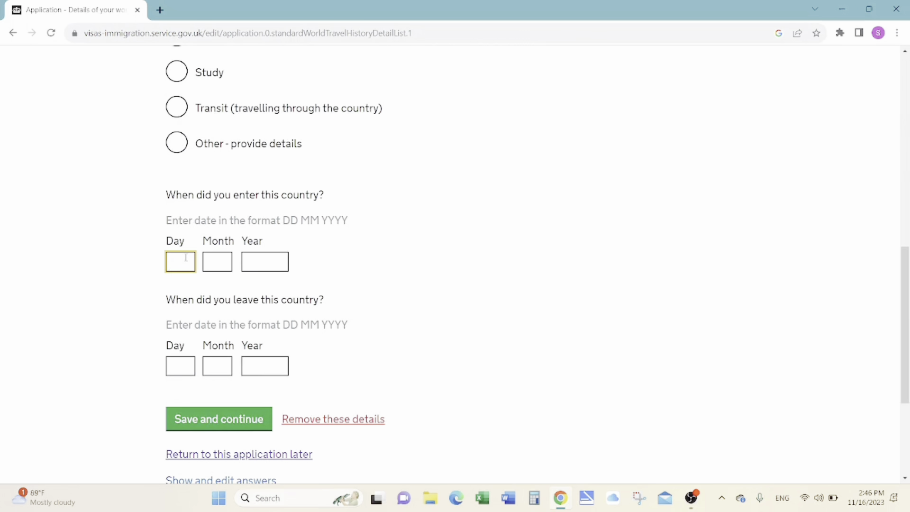
{"action": "type", "text": "03"}
{"action": "key", "text": "Tab"}
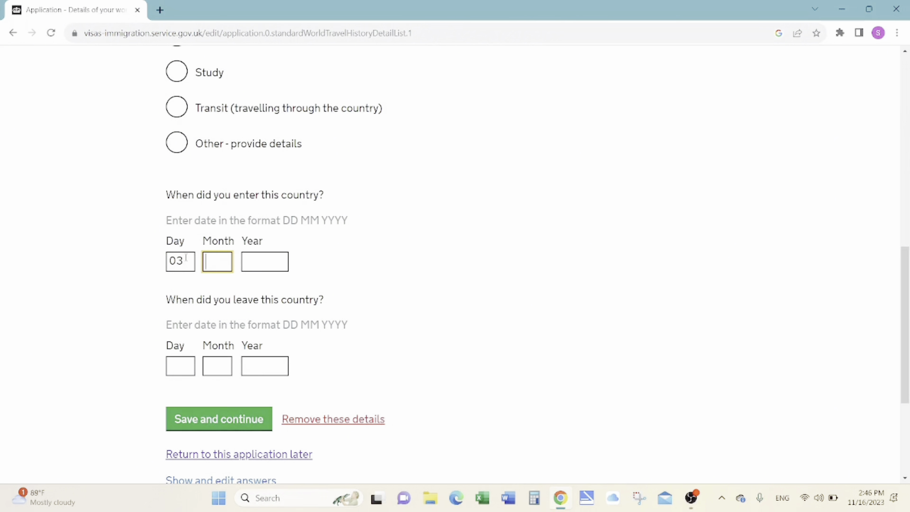
{"action": "type", "text": "06"}
{"action": "key", "text": "Tab"}
{"action": "type", "text": "2023"}
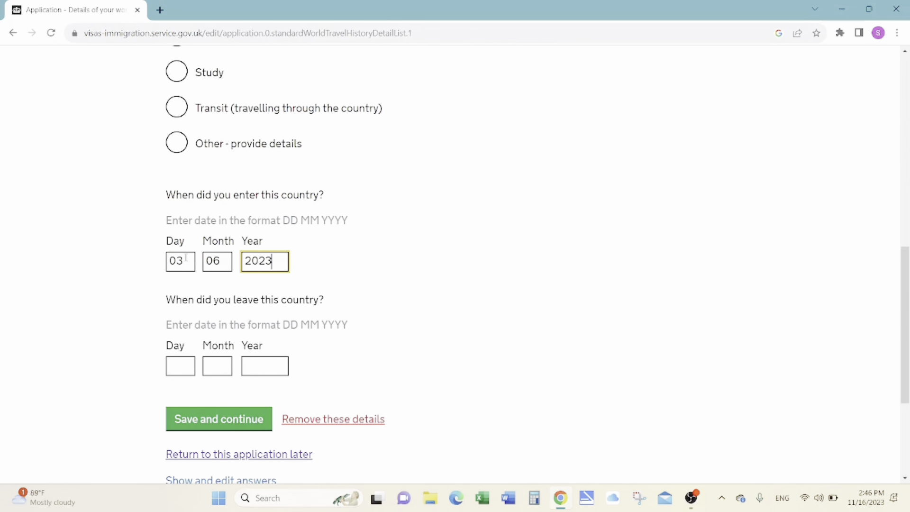
Enter the departure date 06/06/2023 and save the Georgia trip
{"action": "key", "text": "Tab"}
{"action": "type", "text": "03"}
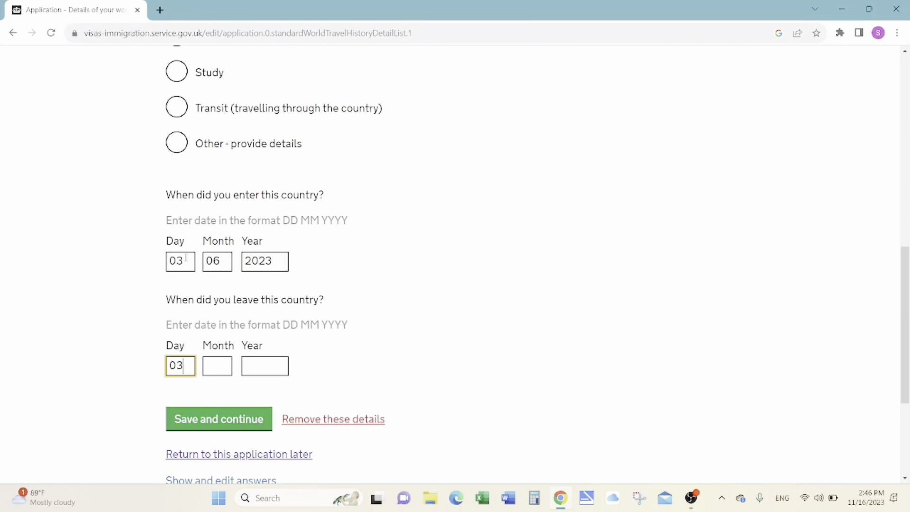
{"action": "key", "text": "BackSpace"}
{"action": "type", "text": "6"}
{"action": "key", "text": "Tab"}
{"action": "type", "text": "06"}
{"action": "key", "text": "Tab"}
{"action": "type", "text": "2023"}
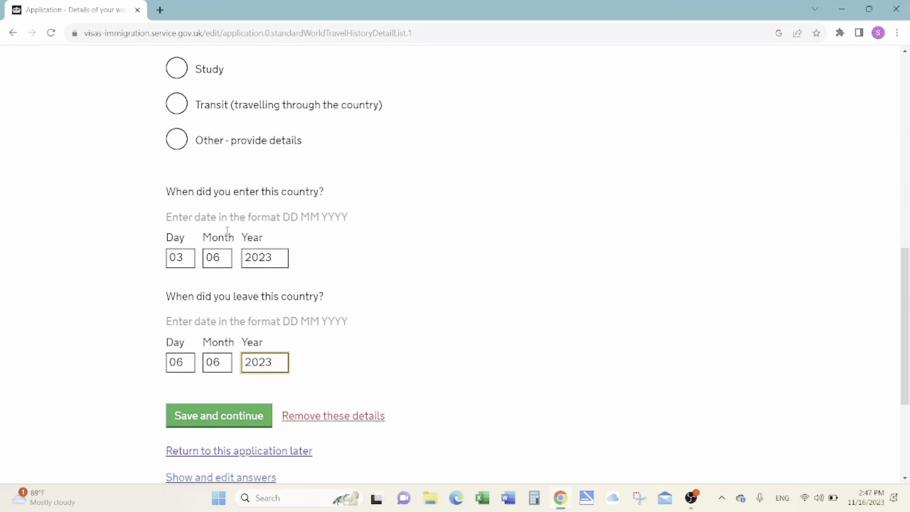
{"action": "scroll", "coordinate": [186, 259], "scroll_direction": "down", "scroll_amount": 1}
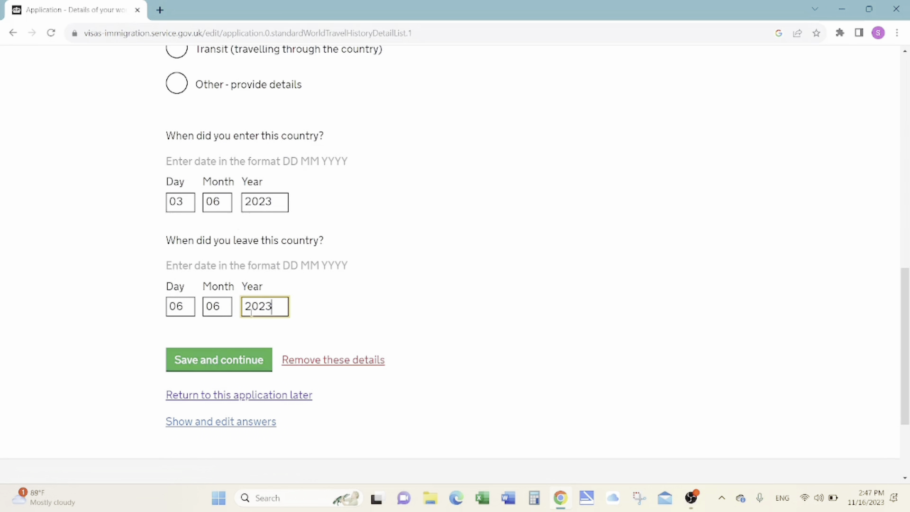
{"action": "left_click", "coordinate": [239, 364]}
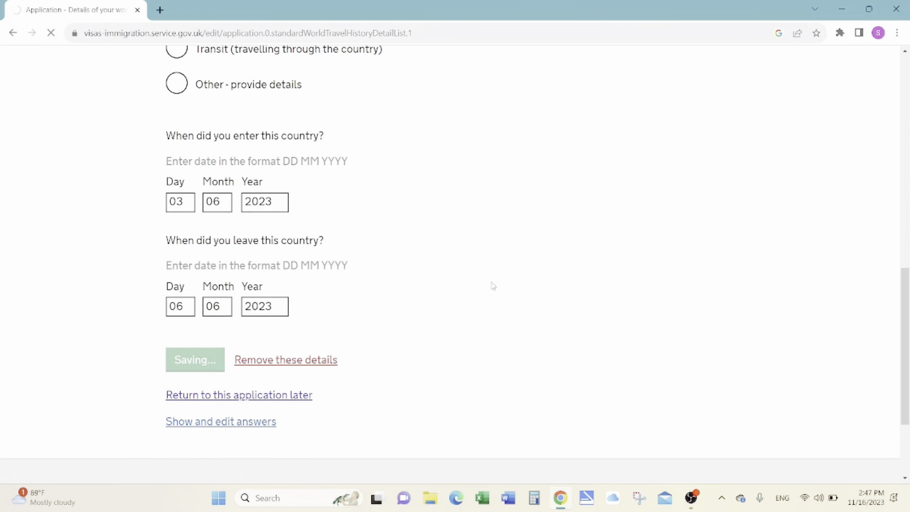
Answer No to visiting any further countries and save
{"action": "scroll", "coordinate": [434, 257], "scroll_direction": "down", "scroll_amount": 2}
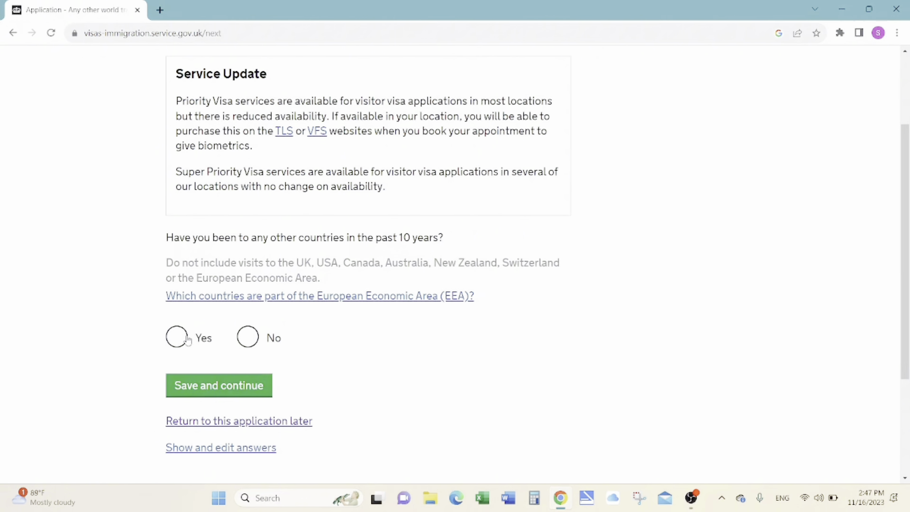
{"action": "left_click", "coordinate": [252, 339]}
{"action": "left_click", "coordinate": [243, 390]}
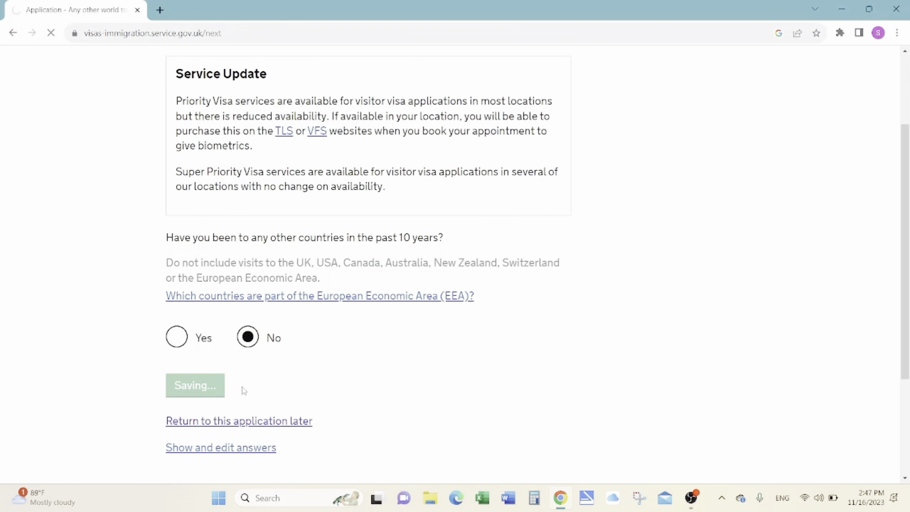
Answer No to past refusals, deportations or bans on the Immigration history page
{"action": "scroll", "coordinate": [394, 331], "scroll_direction": "down", "scroll_amount": 1}
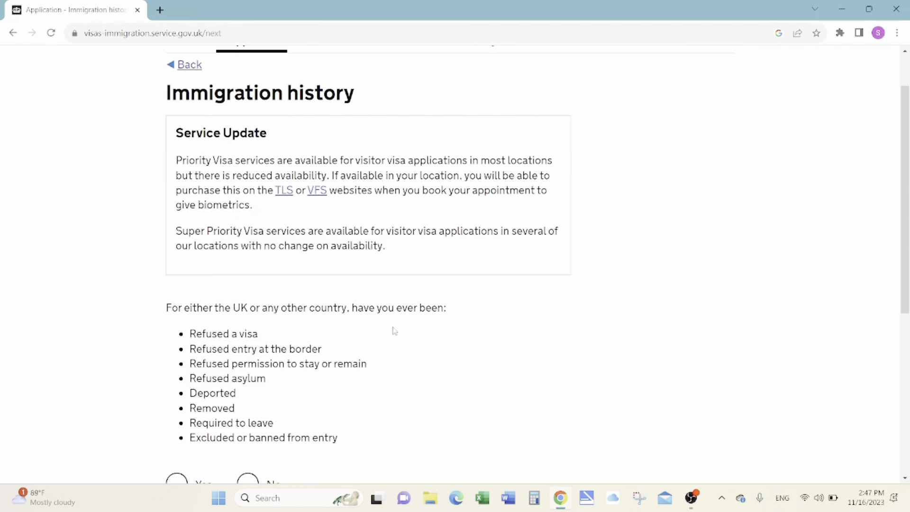
{"action": "scroll", "coordinate": [399, 260], "scroll_direction": "down", "scroll_amount": 2}
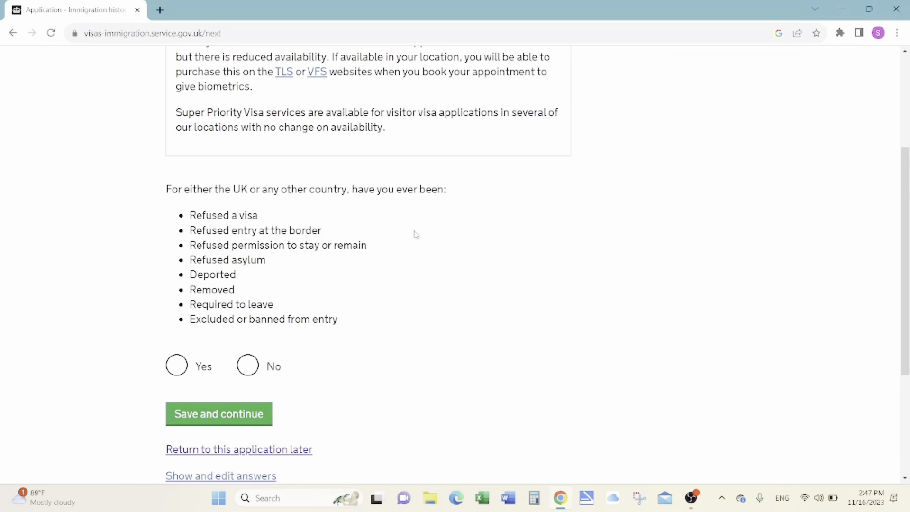
{"action": "scroll", "coordinate": [372, 325], "scroll_direction": "down", "scroll_amount": 2}
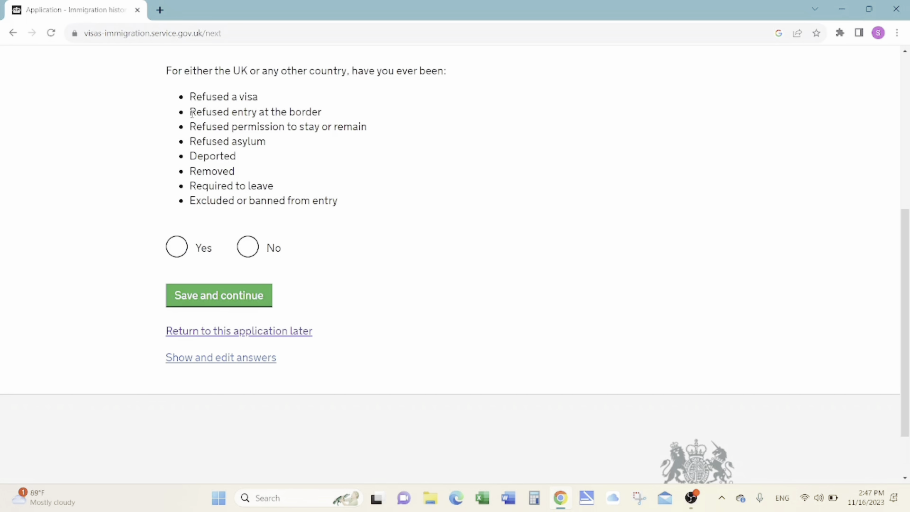
{"action": "left_click_drag", "start_coordinate": [192, 114], "coordinate": [326, 114]}
{"action": "left_click", "coordinate": [343, 146]}
{"action": "left_click", "coordinate": [247, 247]}
Save the immigration history answer, then answer No to breaching UK immigration law and save
{"action": "left_click", "coordinate": [238, 295]}
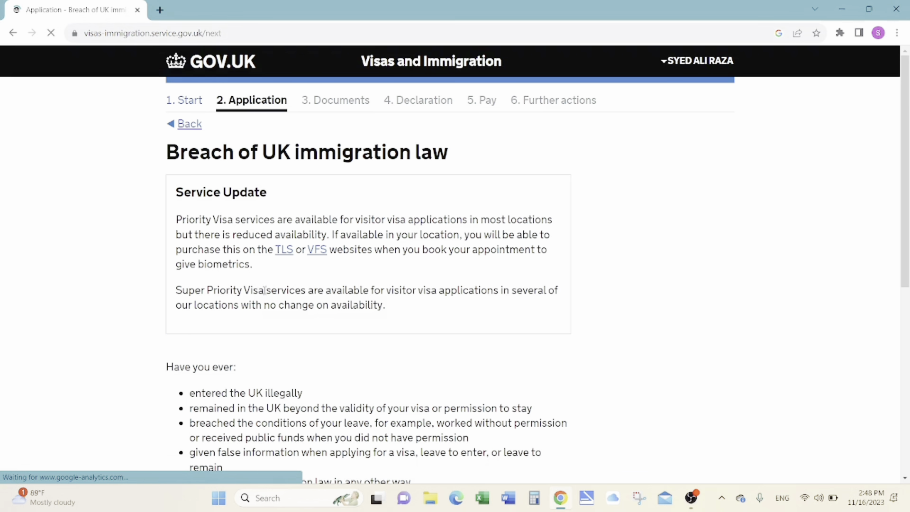
{"action": "scroll", "coordinate": [511, 282], "scroll_direction": "down", "scroll_amount": 3}
{"action": "scroll", "coordinate": [457, 254], "scroll_direction": "up", "scroll_amount": 3}
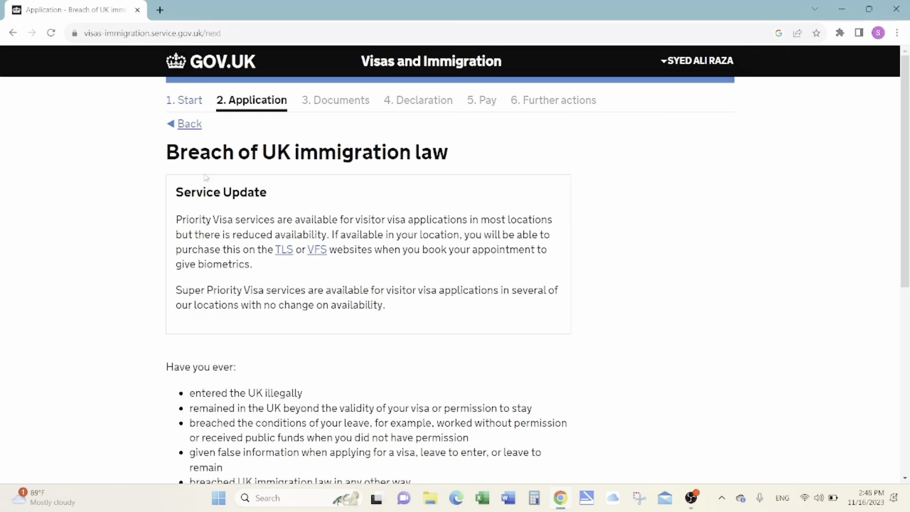
{"action": "scroll", "coordinate": [402, 179], "scroll_direction": "down", "scroll_amount": 4}
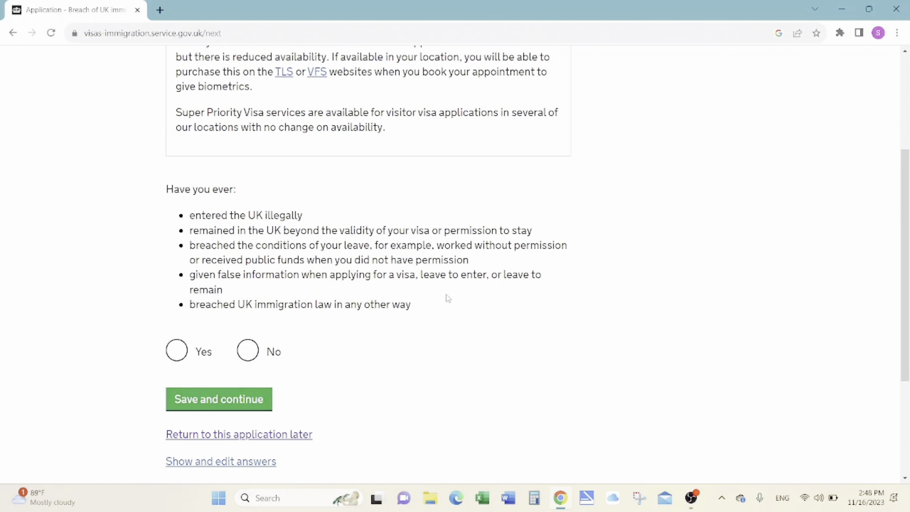
{"action": "left_click", "coordinate": [252, 351]}
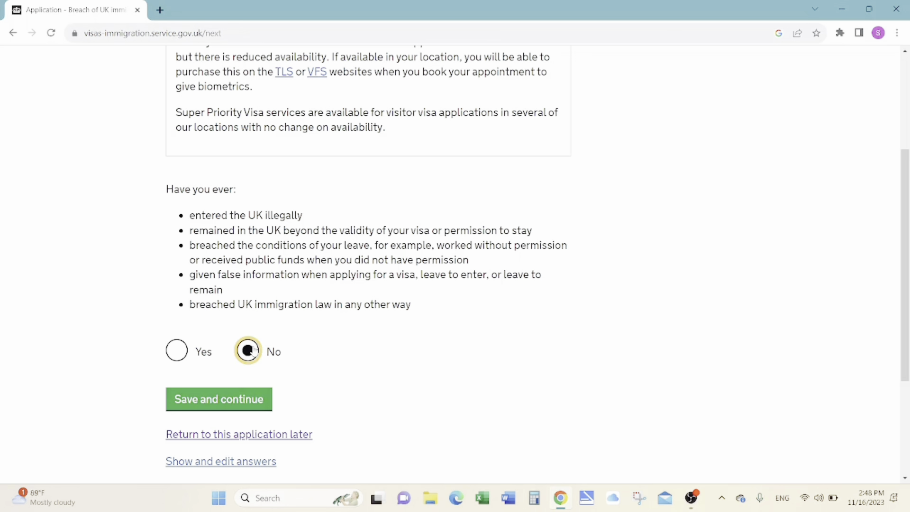
{"action": "left_click", "coordinate": [251, 398]}
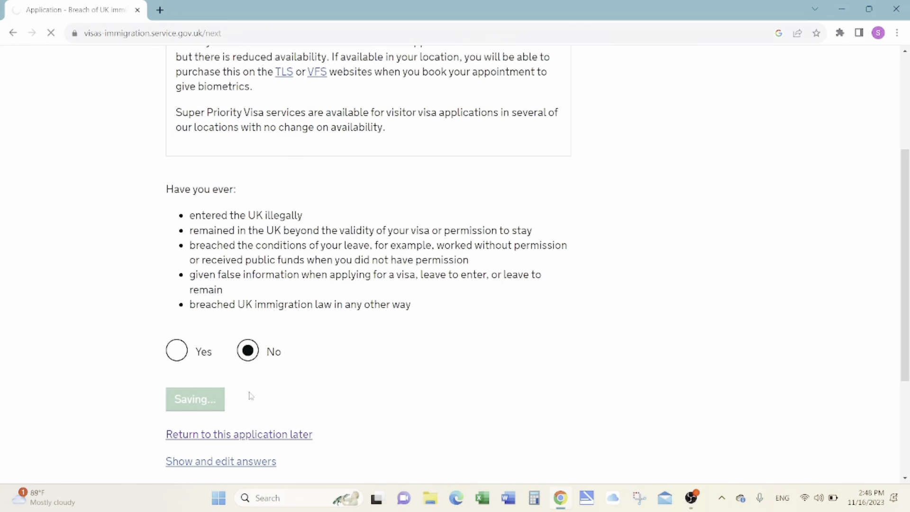
Declare 'No, I have never had any of these' for convictions and penalties, and save
{"action": "scroll", "coordinate": [367, 219], "scroll_direction": "down", "scroll_amount": 1}
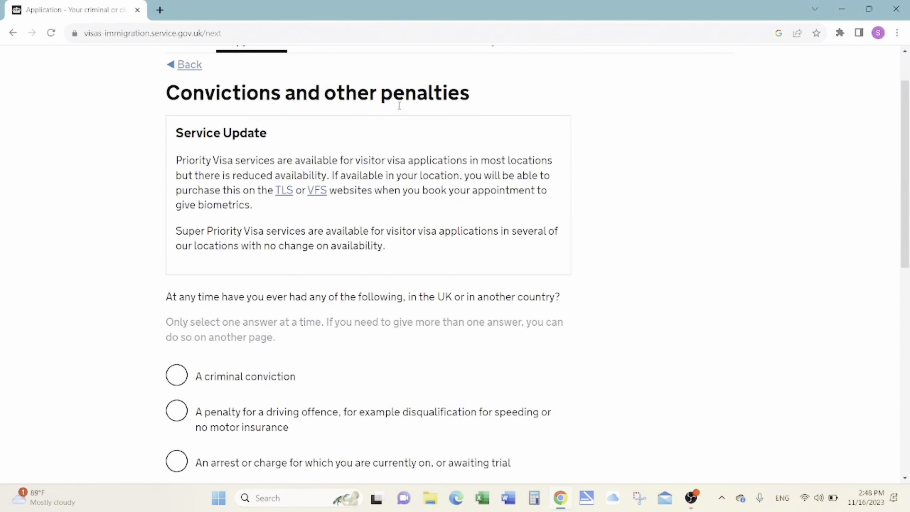
{"action": "scroll", "coordinate": [441, 217], "scroll_direction": "down", "scroll_amount": 2}
{"action": "scroll", "coordinate": [442, 212], "scroll_direction": "down", "scroll_amount": 1}
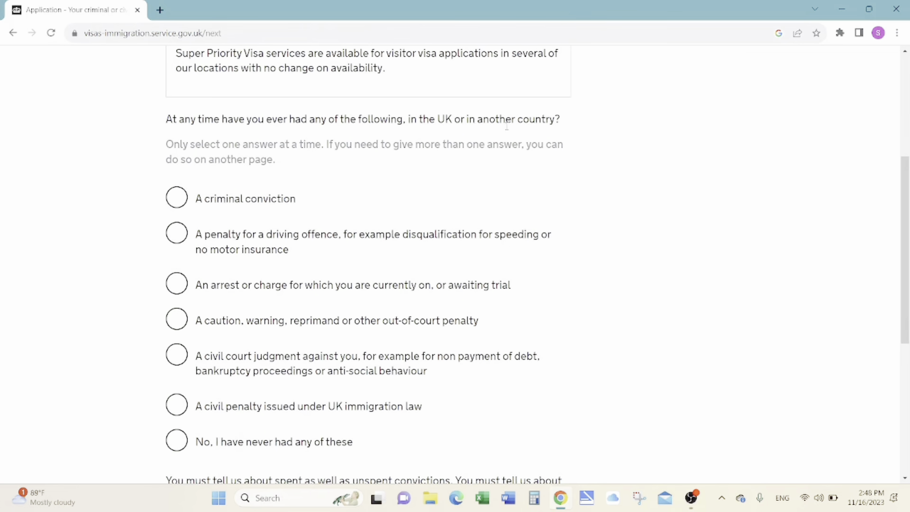
{"action": "scroll", "coordinate": [507, 126], "scroll_direction": "down", "scroll_amount": 1}
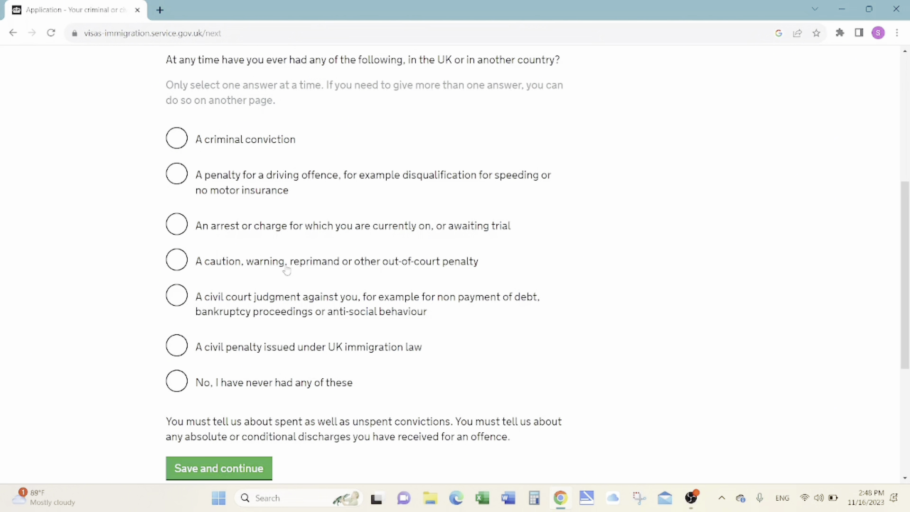
{"action": "scroll", "coordinate": [287, 270], "scroll_direction": "down", "scroll_amount": 2}
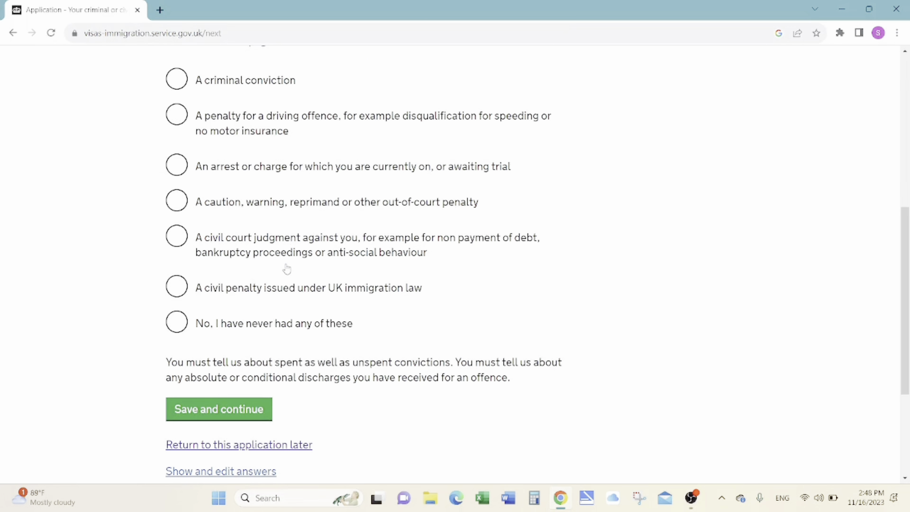
{"action": "scroll", "coordinate": [285, 268], "scroll_direction": "down", "scroll_amount": 2}
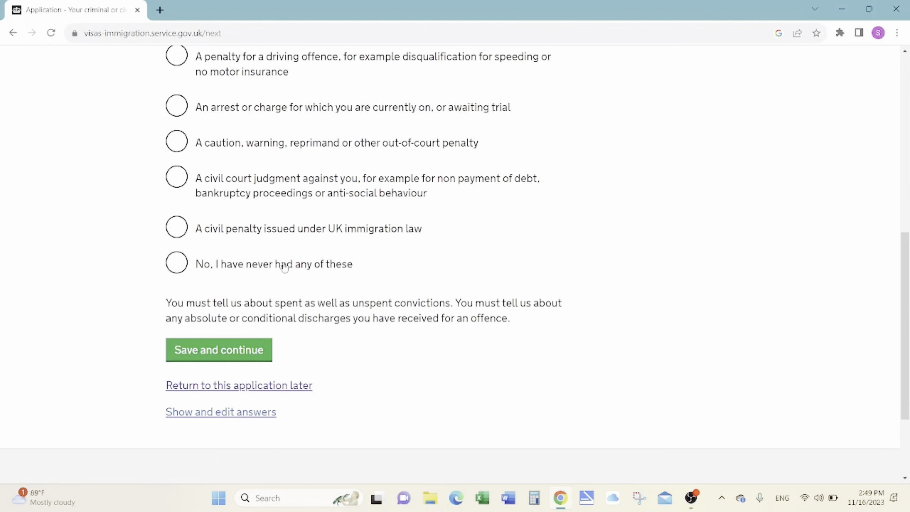
{"action": "left_click", "coordinate": [177, 271]}
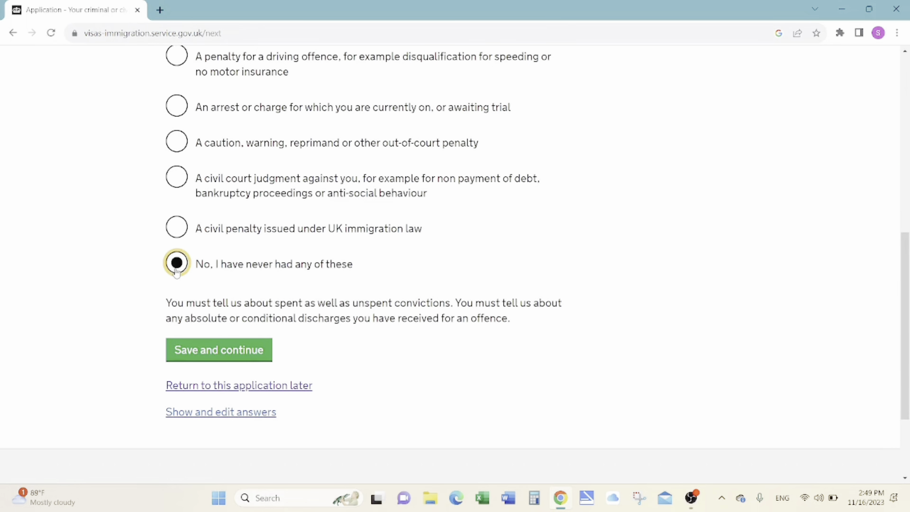
{"action": "left_click", "coordinate": [211, 354]}
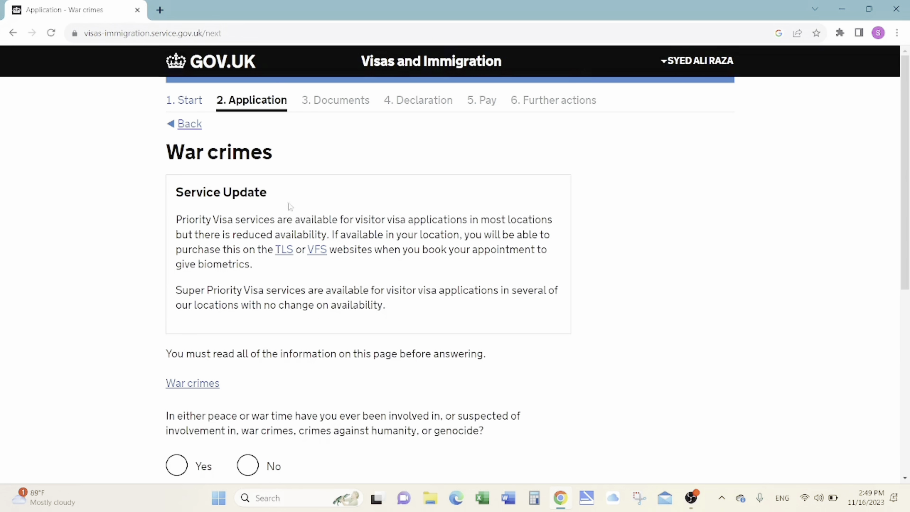
Answer No to war crimes involvement, confirm reading the guidance, and save
{"action": "scroll", "coordinate": [290, 205], "scroll_direction": "down", "scroll_amount": 3}
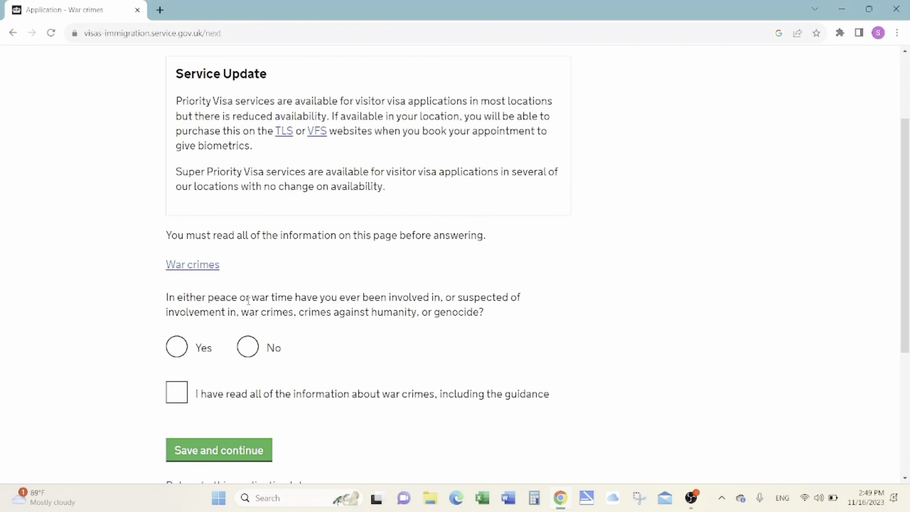
{"action": "left_click", "coordinate": [247, 352]}
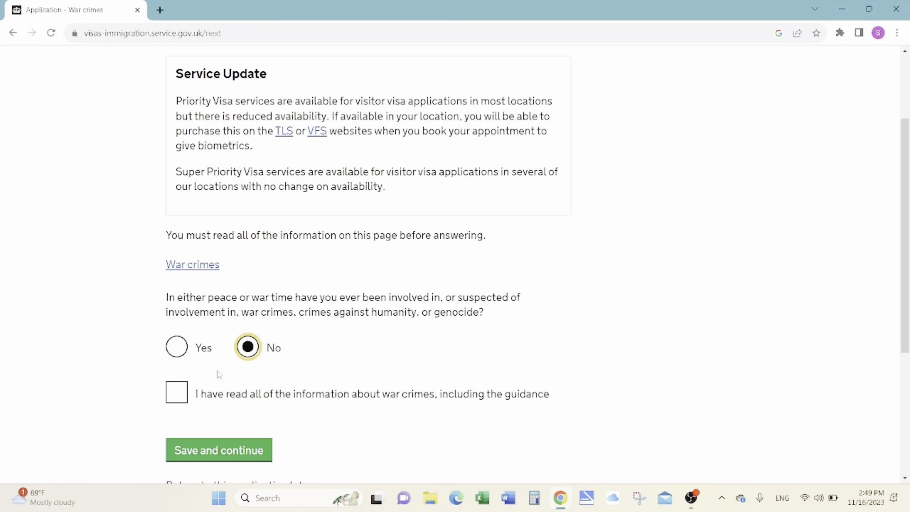
{"action": "left_click", "coordinate": [178, 399]}
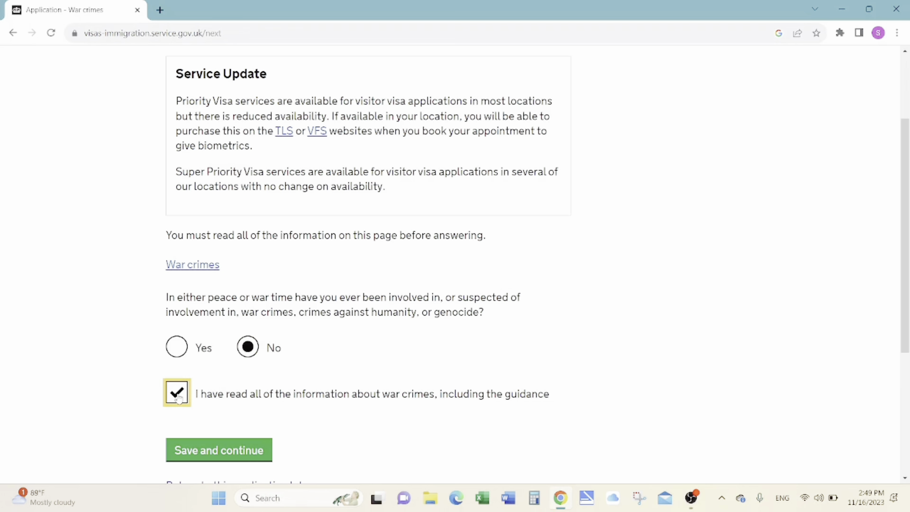
{"action": "left_click", "coordinate": [243, 444]}
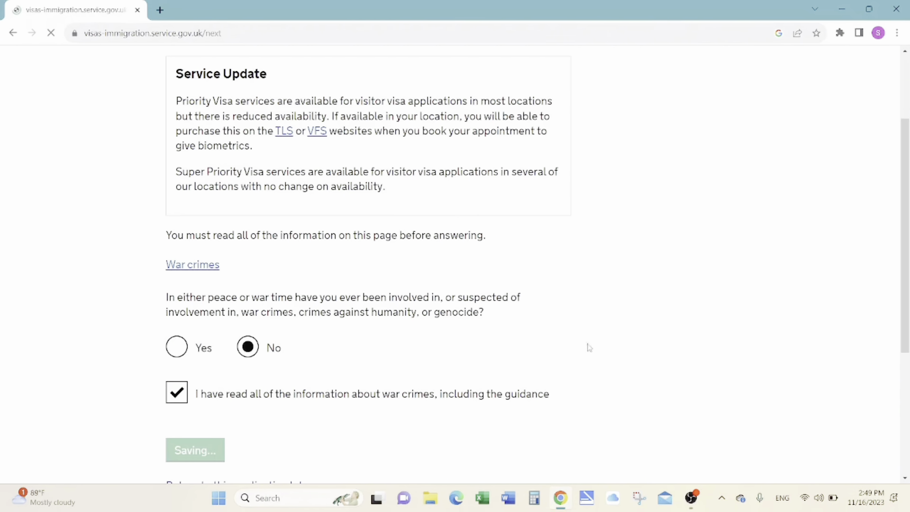
Answer No to all three terrorist activity questions, confirm the guidance, and save
{"action": "scroll", "coordinate": [512, 277], "scroll_direction": "down", "scroll_amount": 1}
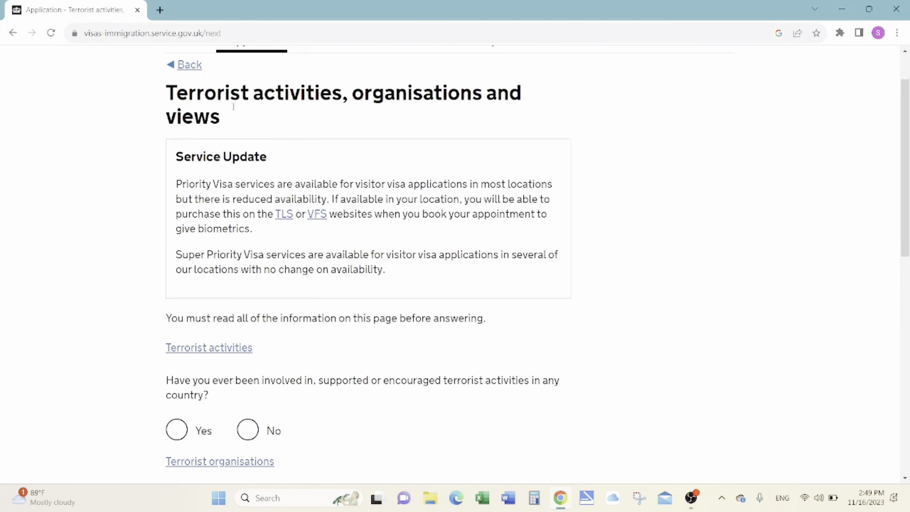
{"action": "scroll", "coordinate": [392, 290], "scroll_direction": "down", "scroll_amount": 3}
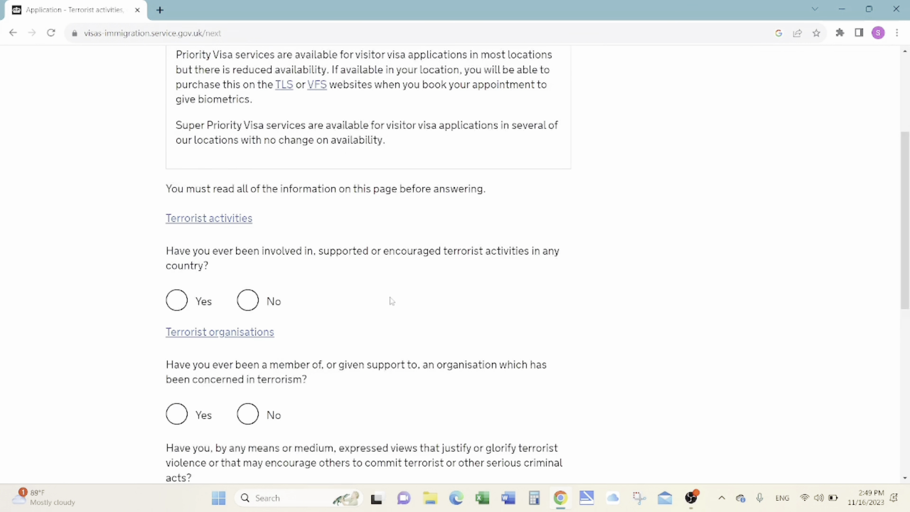
{"action": "scroll", "coordinate": [278, 233], "scroll_direction": "down", "scroll_amount": 1}
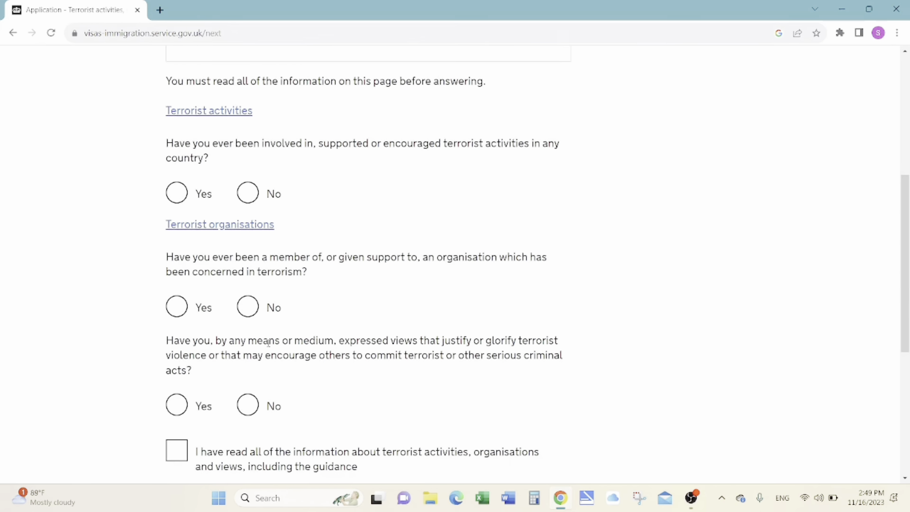
{"action": "left_click", "coordinate": [246, 192]}
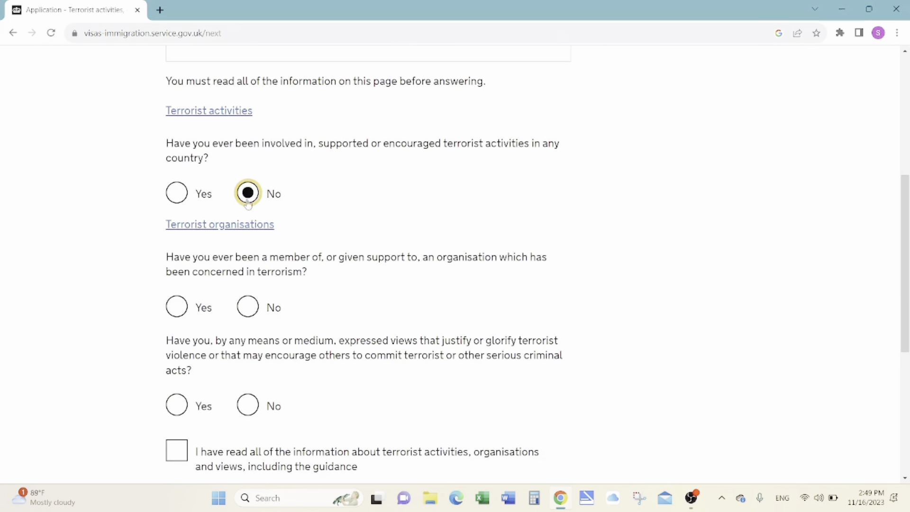
{"action": "left_click", "coordinate": [248, 306]}
{"action": "left_click", "coordinate": [248, 404]}
{"action": "scroll", "coordinate": [285, 389], "scroll_direction": "down", "scroll_amount": 2}
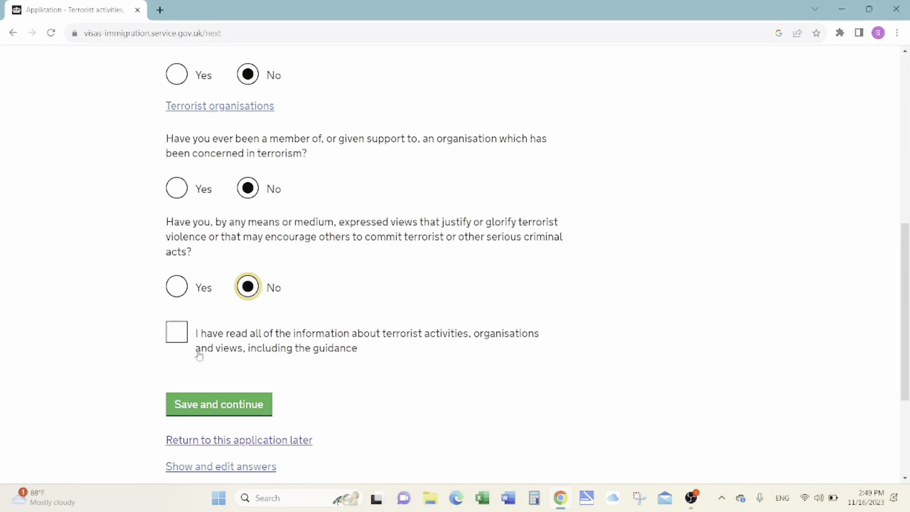
{"action": "left_click", "coordinate": [198, 352]}
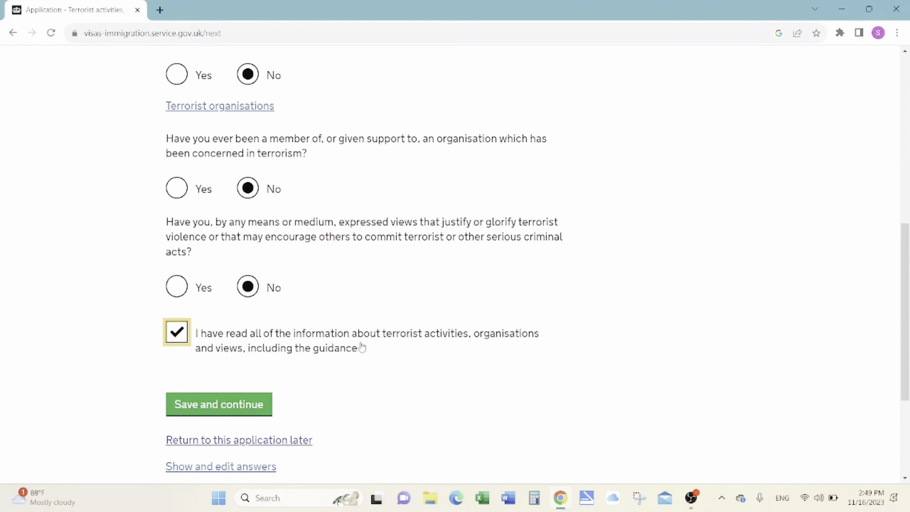
{"action": "left_click", "coordinate": [248, 405]}
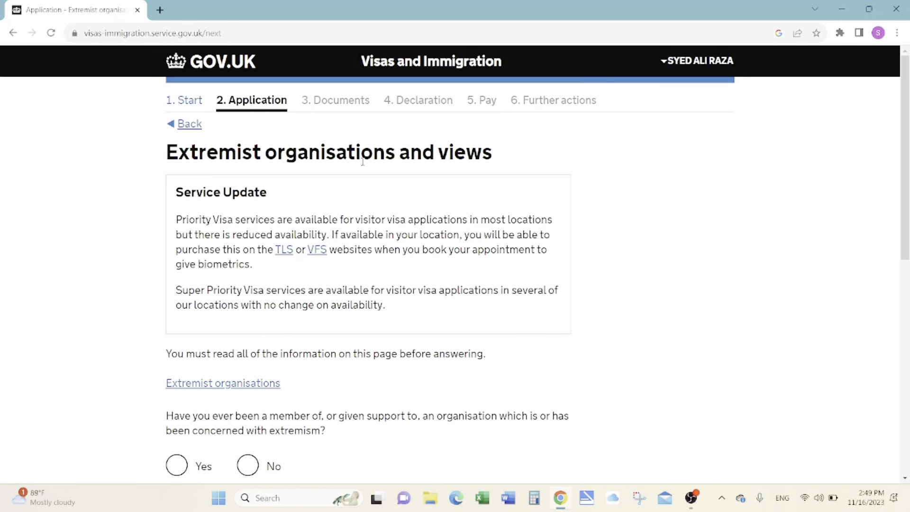
Answer No to both extremism questions, confirm reading the guidance, and save
{"action": "scroll", "coordinate": [417, 219], "scroll_direction": "down", "scroll_amount": 5}
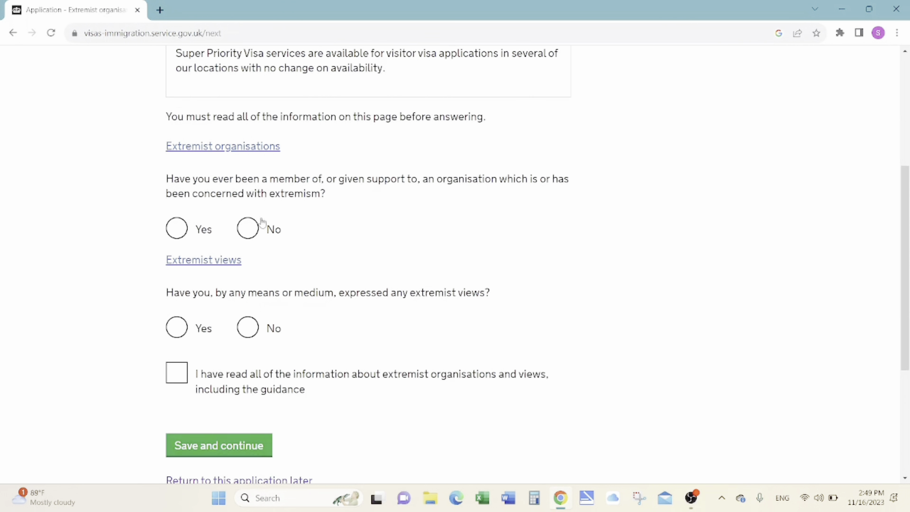
{"action": "left_click", "coordinate": [255, 227]}
{"action": "left_click", "coordinate": [257, 326]}
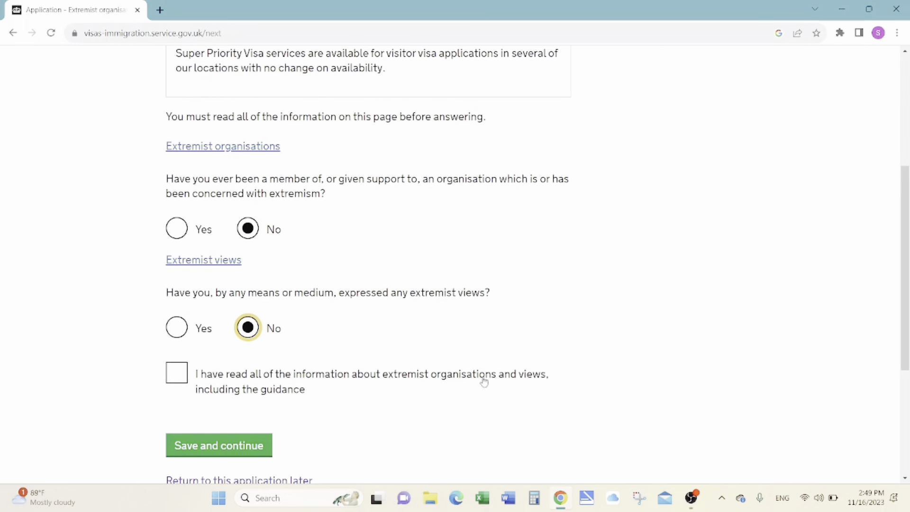
{"action": "left_click", "coordinate": [177, 372]}
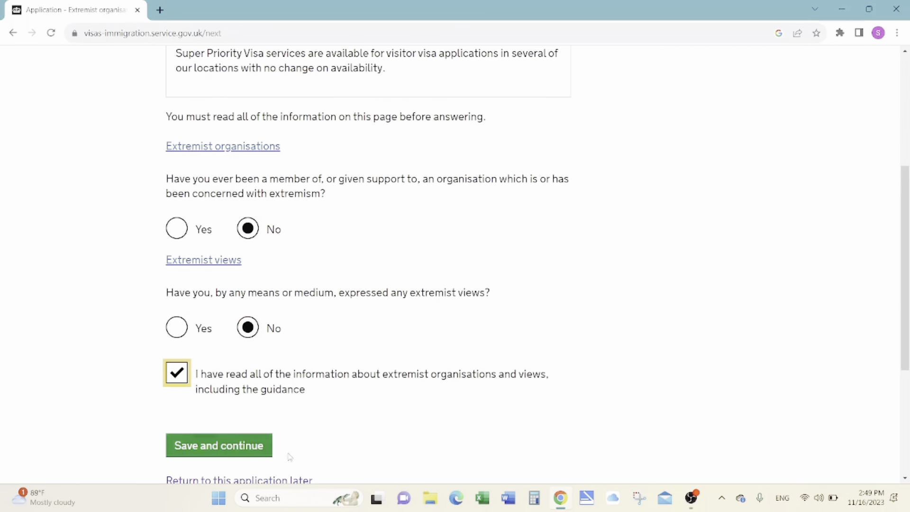
{"action": "left_click", "coordinate": [252, 449]}
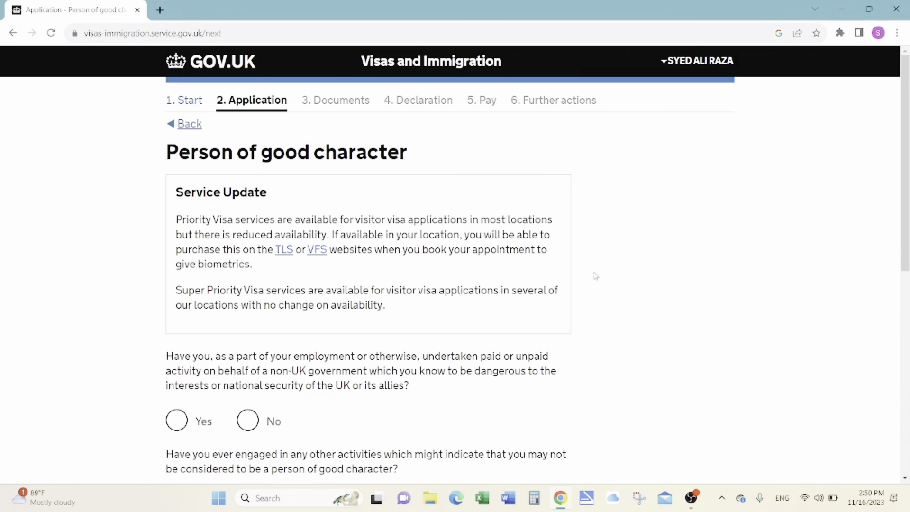
Answer No to all three good-character questions and save them
{"action": "scroll", "coordinate": [327, 157], "scroll_direction": "down", "scroll_amount": 4}
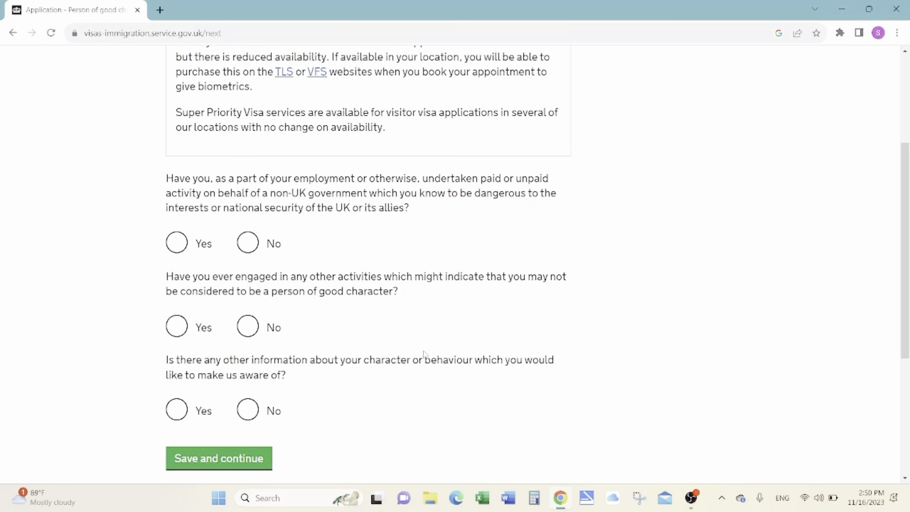
{"action": "left_click", "coordinate": [250, 245]}
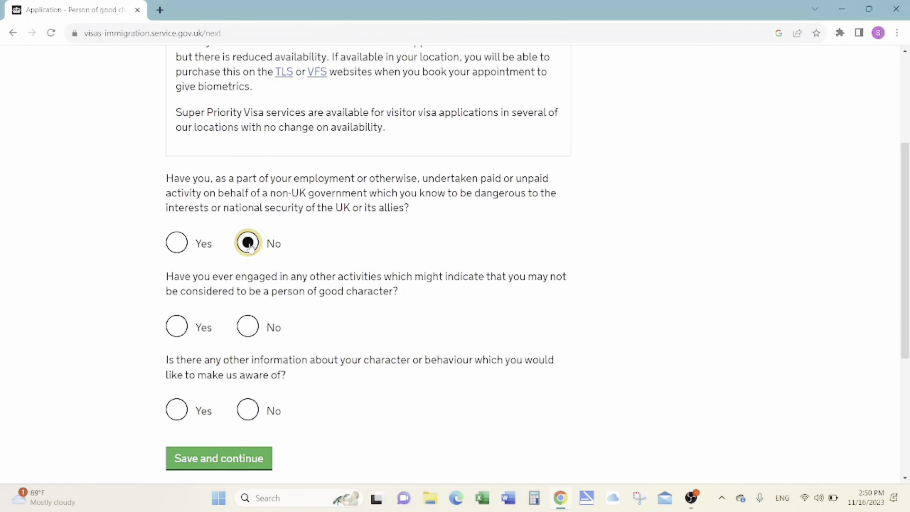
{"action": "left_click", "coordinate": [249, 327]}
{"action": "left_click", "coordinate": [249, 410]}
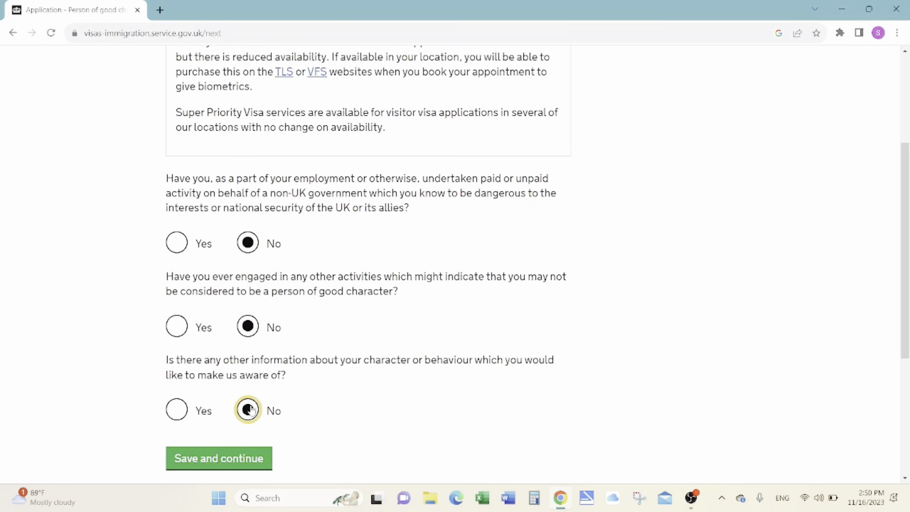
{"action": "scroll", "coordinate": [384, 355], "scroll_direction": "down", "scroll_amount": 3}
{"action": "left_click", "coordinate": [227, 346]}
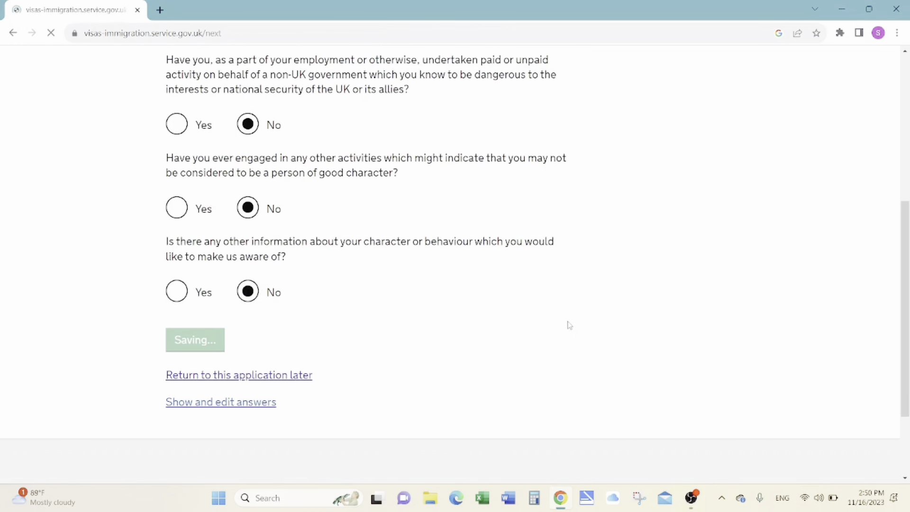
{"action": "scroll", "coordinate": [537, 311], "scroll_direction": "down", "scroll_amount": 4}
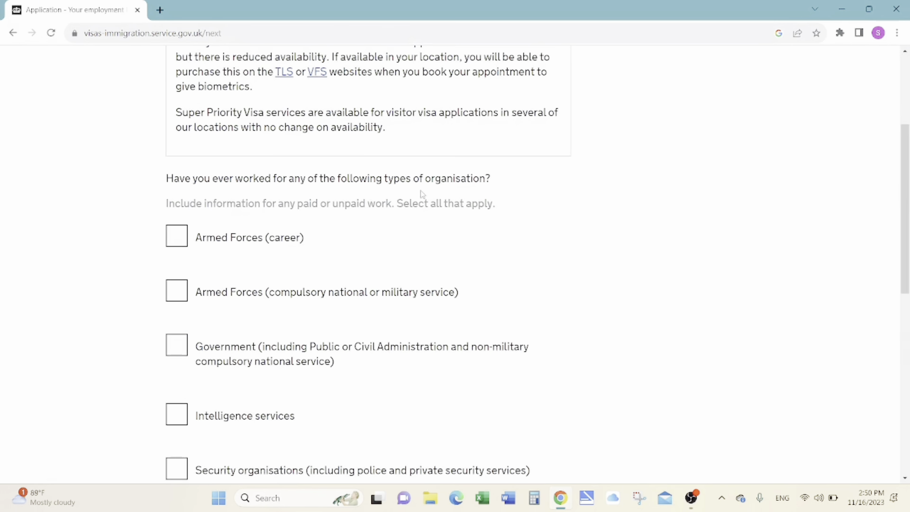
Tick 'I have not worked in any of the jobs listed above' and save the employment answer
{"action": "scroll", "coordinate": [469, 199], "scroll_direction": "down", "scroll_amount": 1}
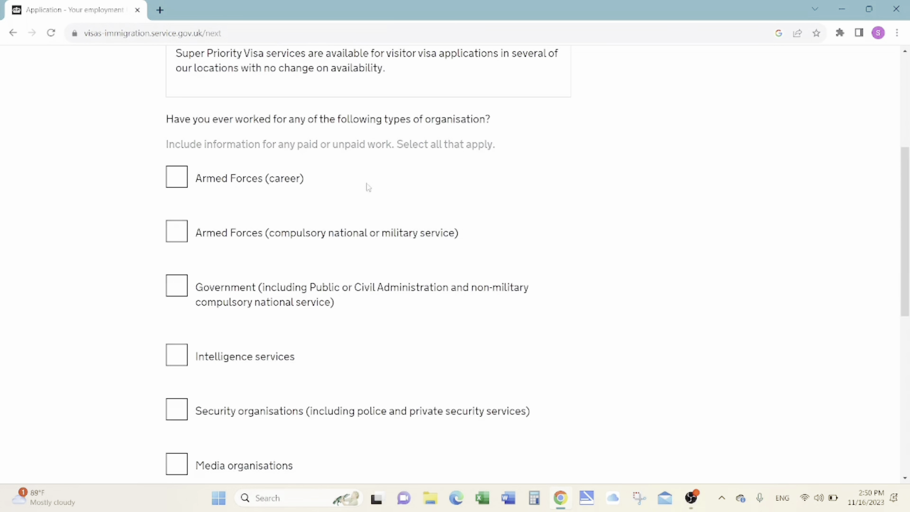
{"action": "scroll", "coordinate": [365, 200], "scroll_direction": "down", "scroll_amount": 1}
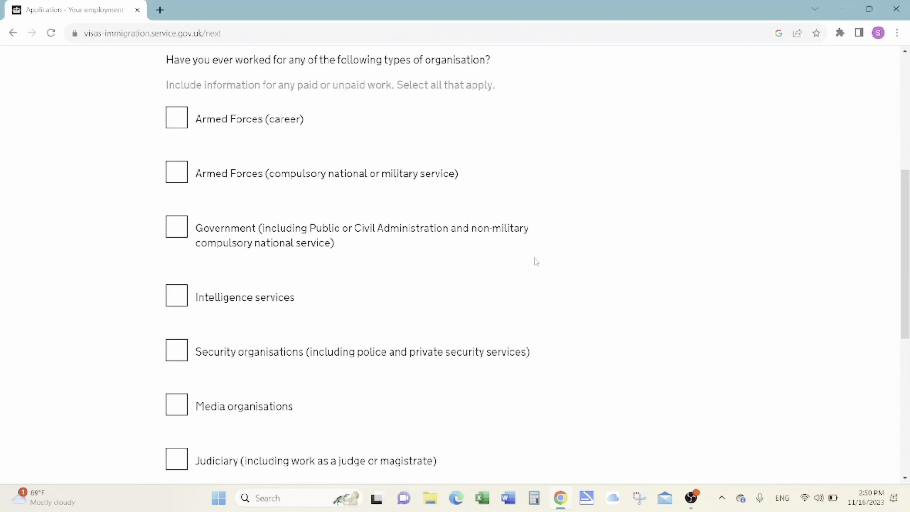
{"action": "scroll", "coordinate": [392, 223], "scroll_direction": "down", "scroll_amount": 1}
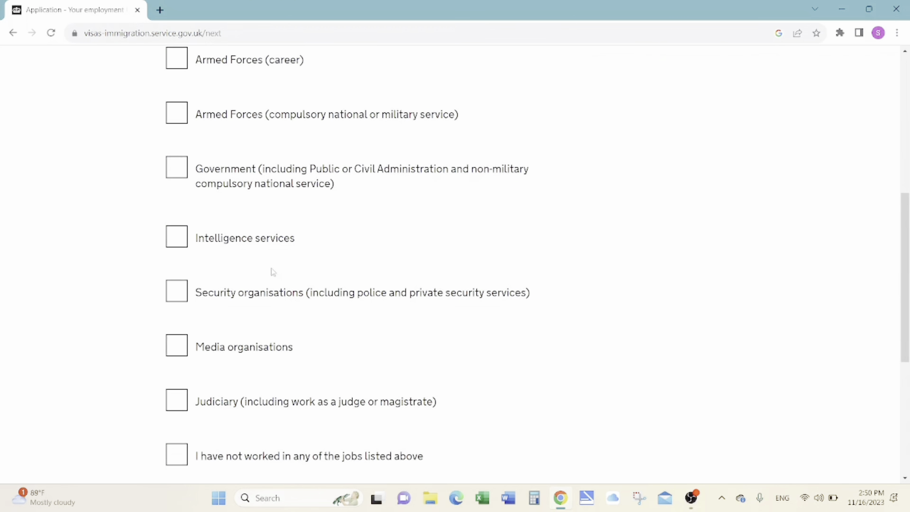
{"action": "scroll", "coordinate": [269, 268], "scroll_direction": "down", "scroll_amount": 1}
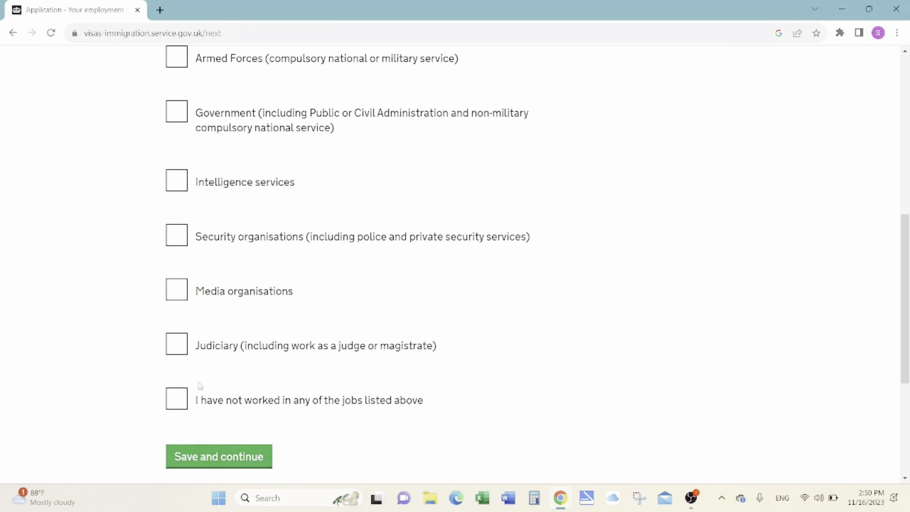
{"action": "scroll", "coordinate": [199, 258], "scroll_direction": "up", "scroll_amount": 3}
{"action": "scroll", "coordinate": [199, 260], "scroll_direction": "down", "scroll_amount": 3}
{"action": "scroll", "coordinate": [182, 253], "scroll_direction": "down", "scroll_amount": 3}
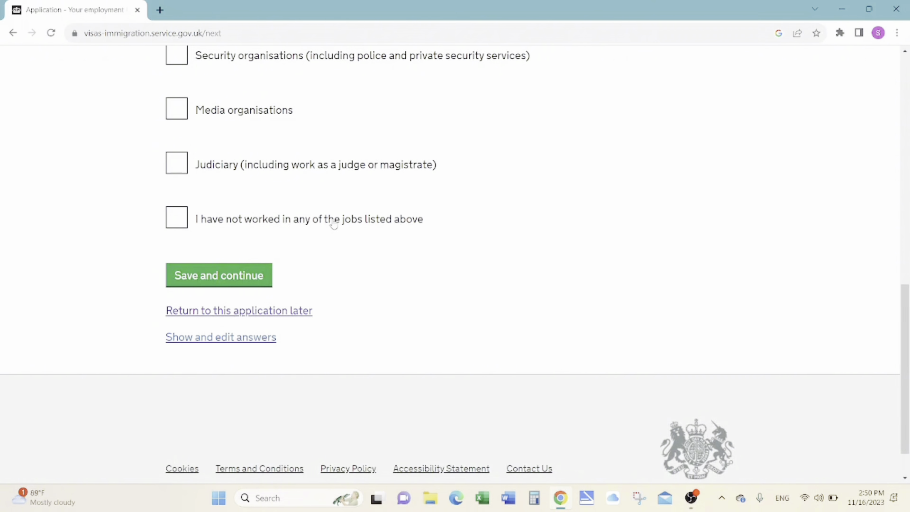
{"action": "left_click", "coordinate": [183, 224]}
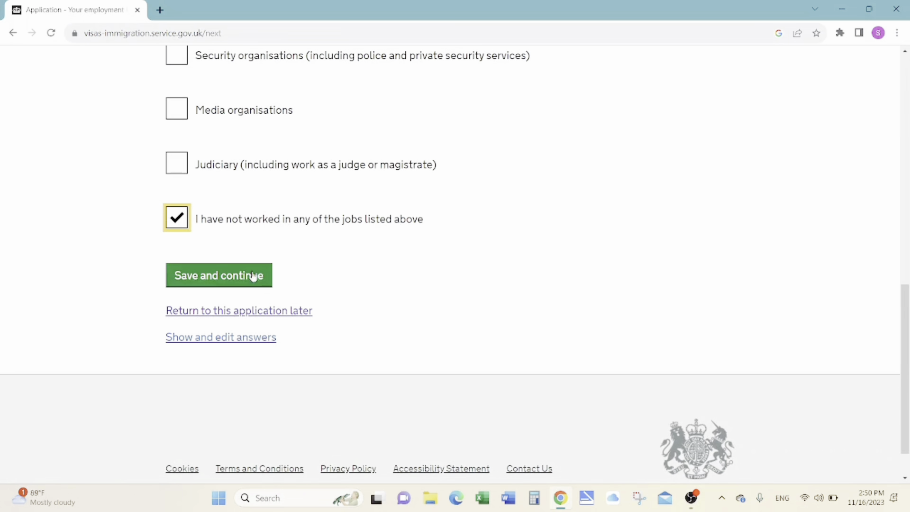
{"action": "left_click", "coordinate": [224, 283]}
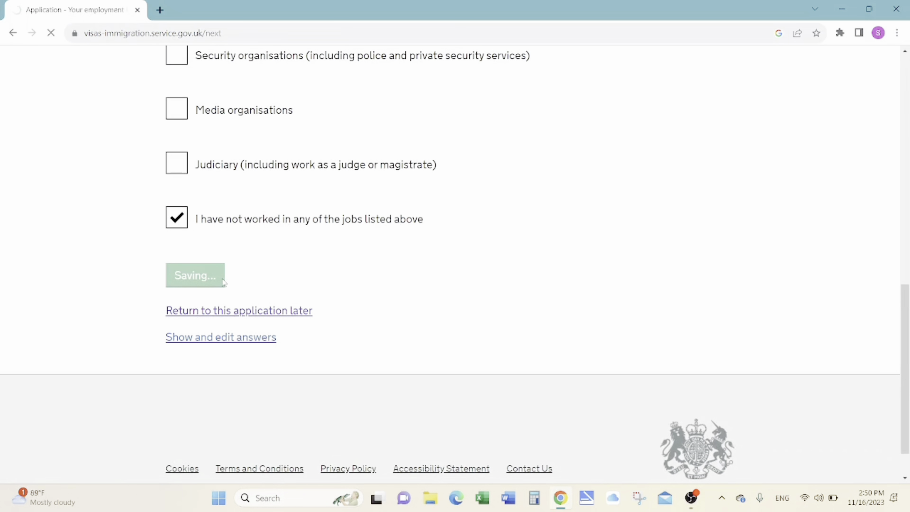
Enter further details 'MY MIAN PURPOSE IS TOURISM .....' and save them
{"action": "scroll", "coordinate": [253, 144], "scroll_direction": "down", "scroll_amount": 1}
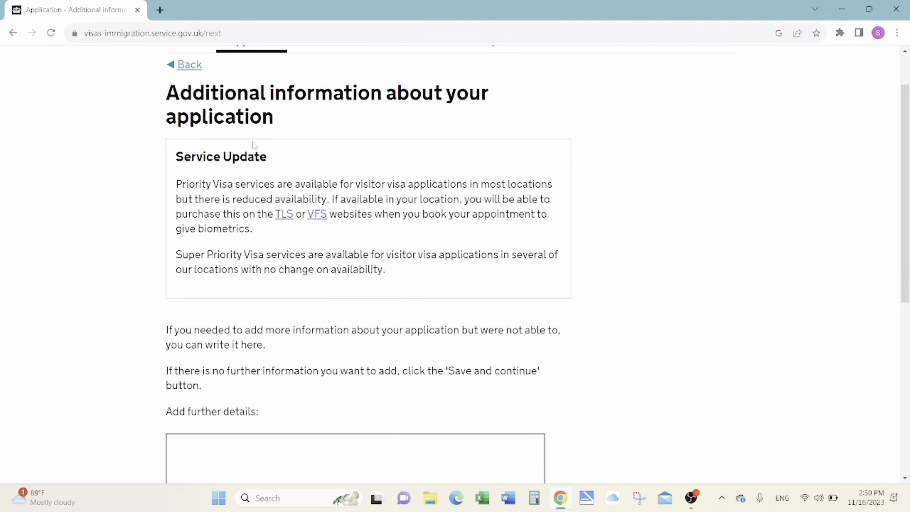
{"action": "scroll", "coordinate": [264, 197], "scroll_direction": "down", "scroll_amount": 3}
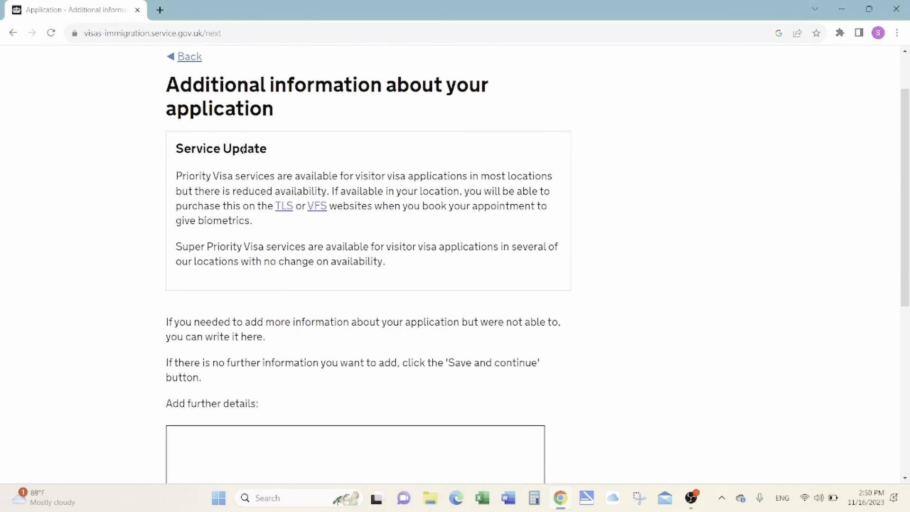
{"action": "left_click", "coordinate": [265, 270]}
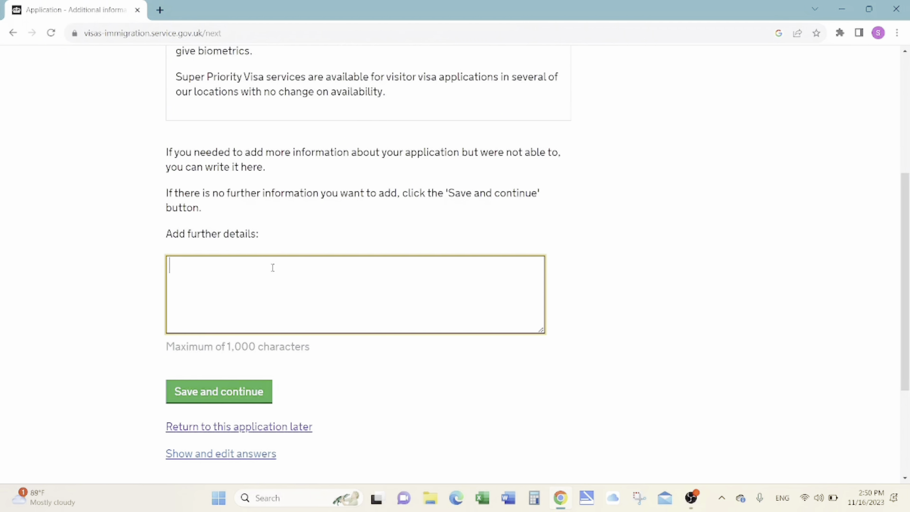
{"action": "type", "text": "MU MAIN"}
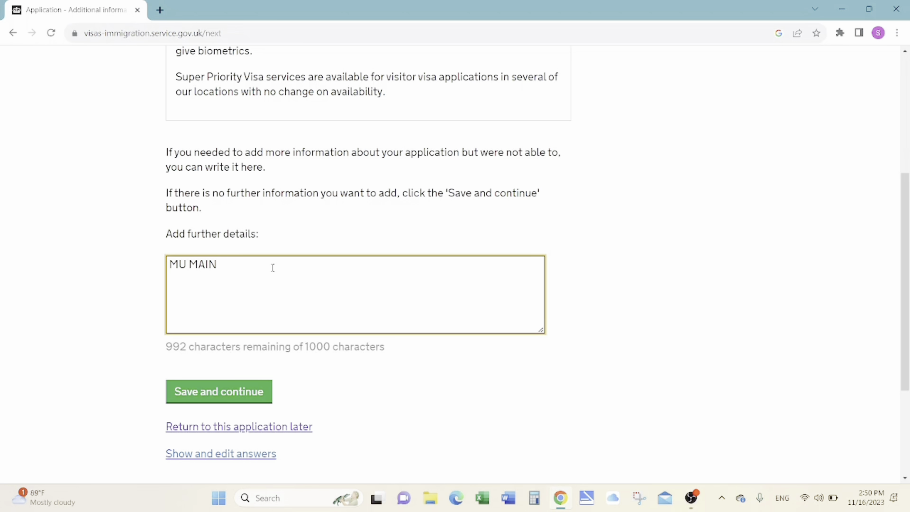
{"action": "key", "text": "ctrl+a"}
{"action": "key", "text": "BackSpace"}
{"action": "type", "text": "MY MIAN PURPOSE IS "}
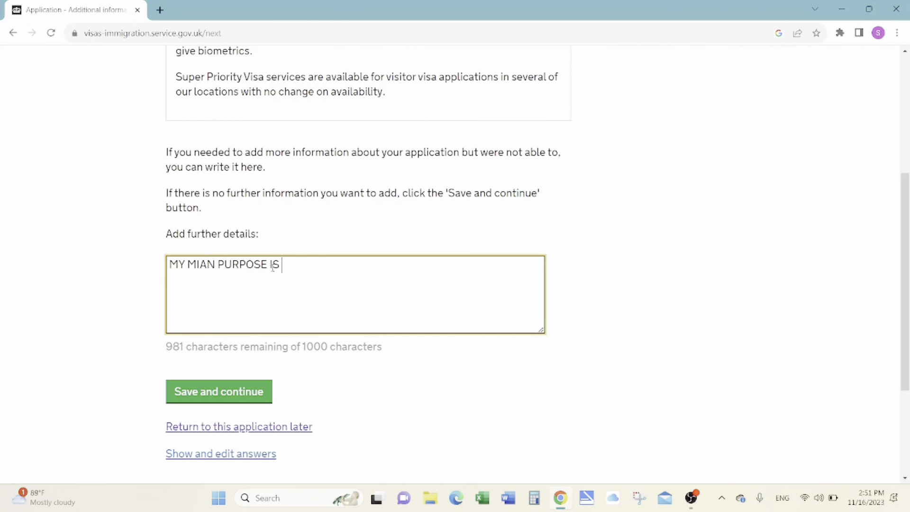
{"action": "type", "text": "TOURISM"}
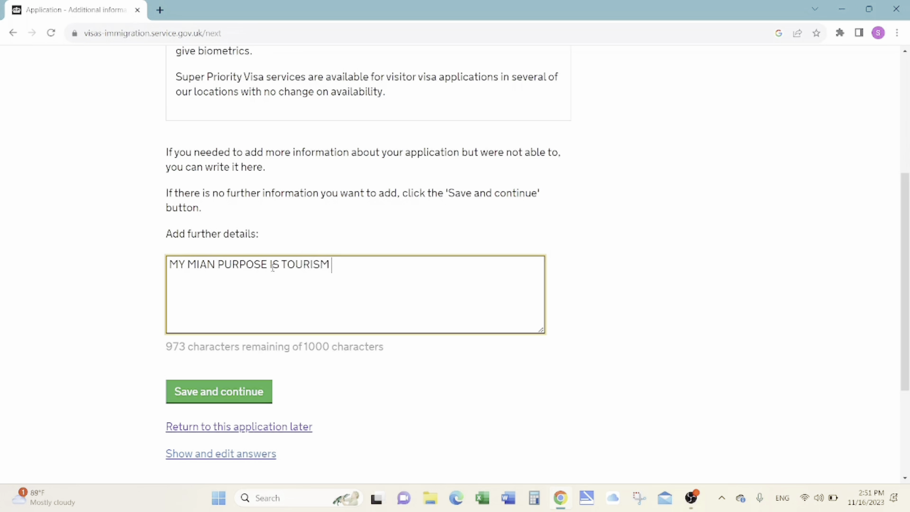
{"action": "type", "text": " ....."}
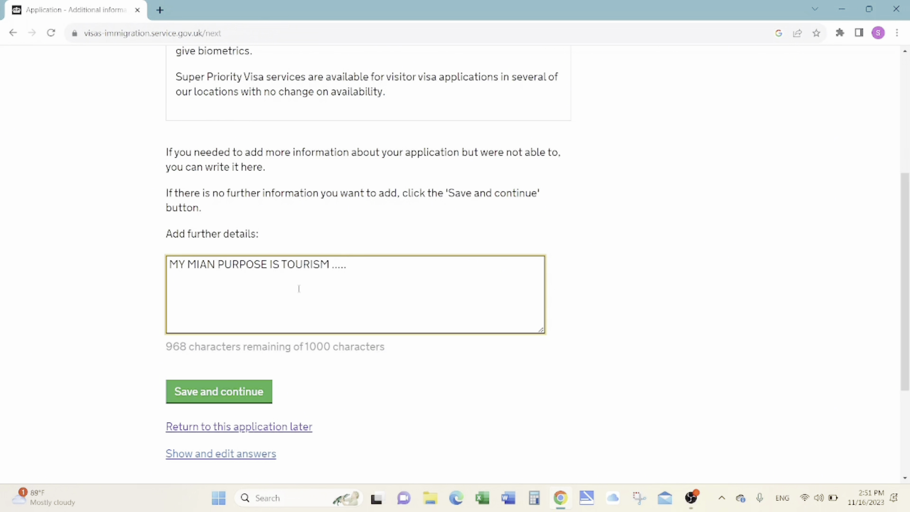
{"action": "left_click", "coordinate": [265, 394]}
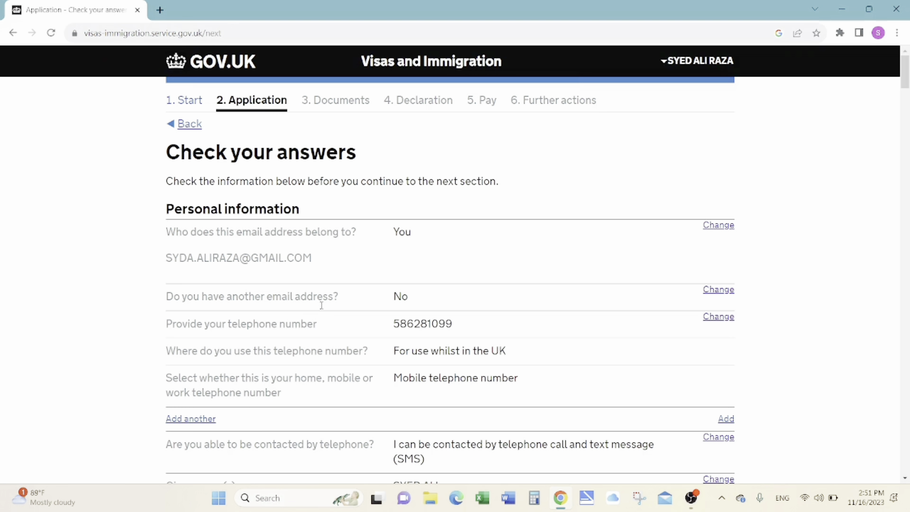
Scroll through Check your answers to review the personal, passport, employment, income and travel sections
{"action": "scroll", "coordinate": [398, 297], "scroll_direction": "down", "scroll_amount": 3}
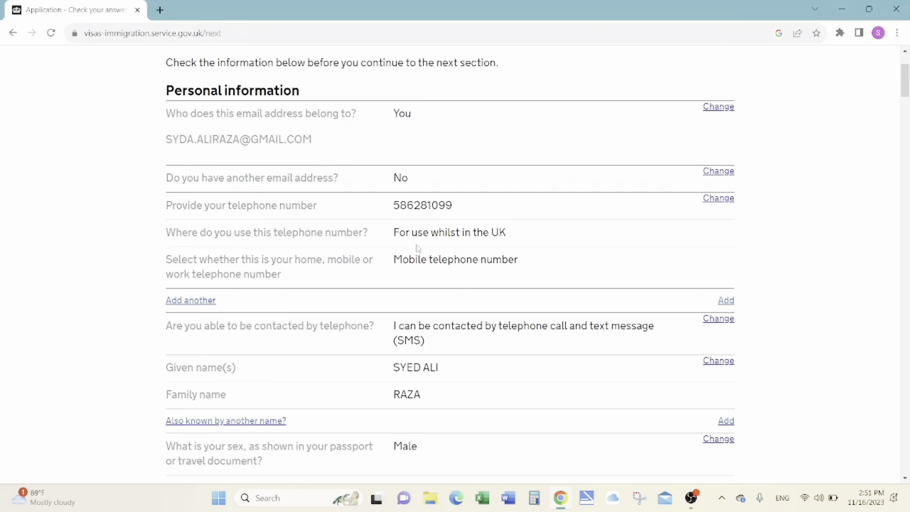
{"action": "scroll", "coordinate": [417, 248], "scroll_direction": "down", "scroll_amount": 6}
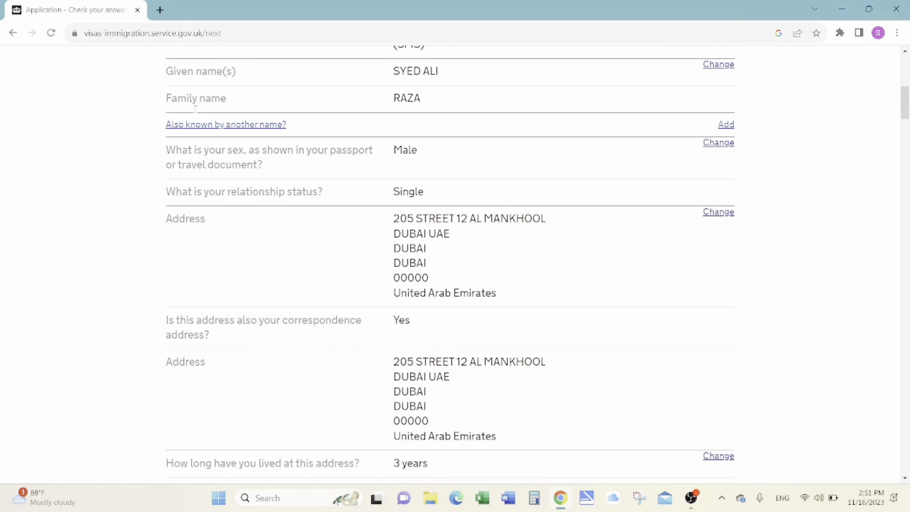
{"action": "scroll", "coordinate": [411, 238], "scroll_direction": "down", "scroll_amount": 3}
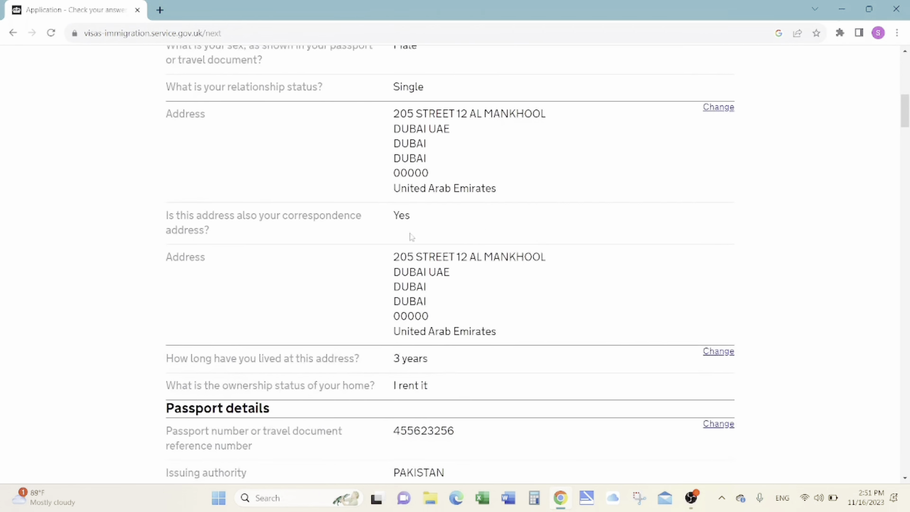
{"action": "scroll", "coordinate": [412, 237], "scroll_direction": "down", "scroll_amount": 2}
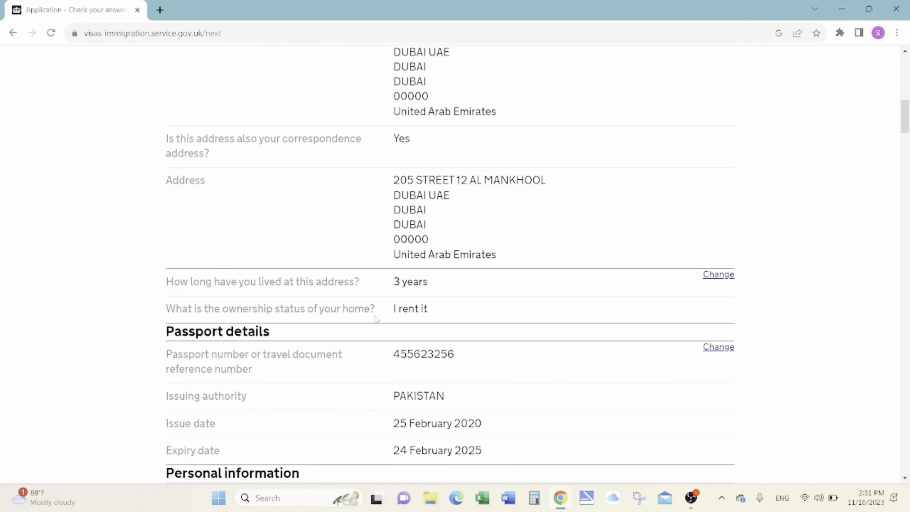
{"action": "scroll", "coordinate": [377, 320], "scroll_direction": "down", "scroll_amount": 6}
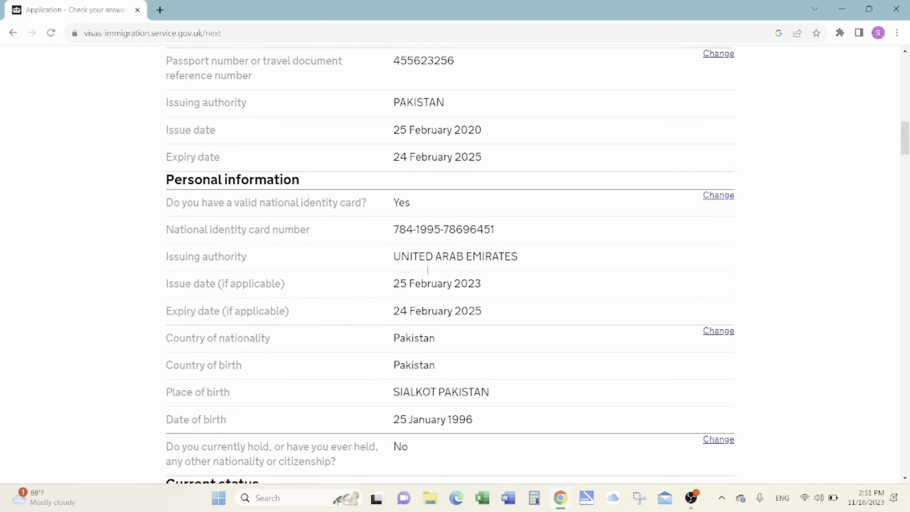
{"action": "scroll", "coordinate": [428, 270], "scroll_direction": "down", "scroll_amount": 4}
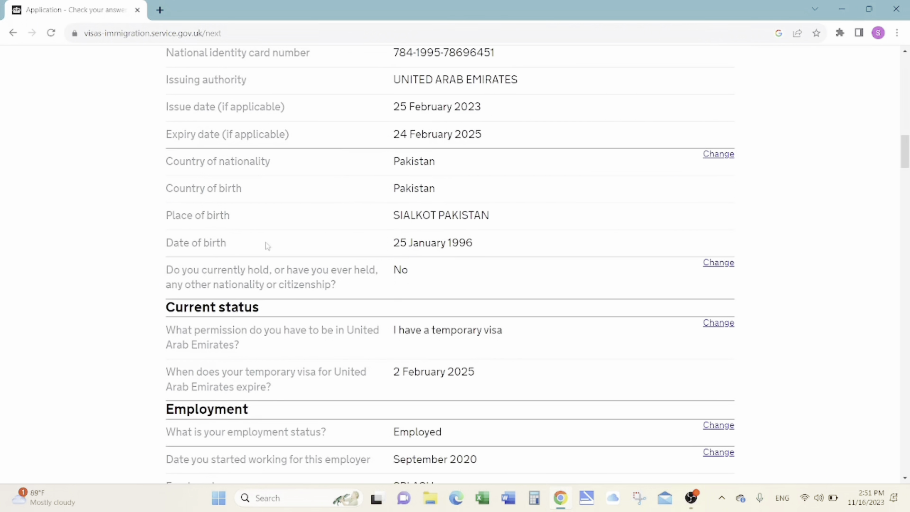
{"action": "scroll", "coordinate": [438, 245], "scroll_direction": "down", "scroll_amount": 1}
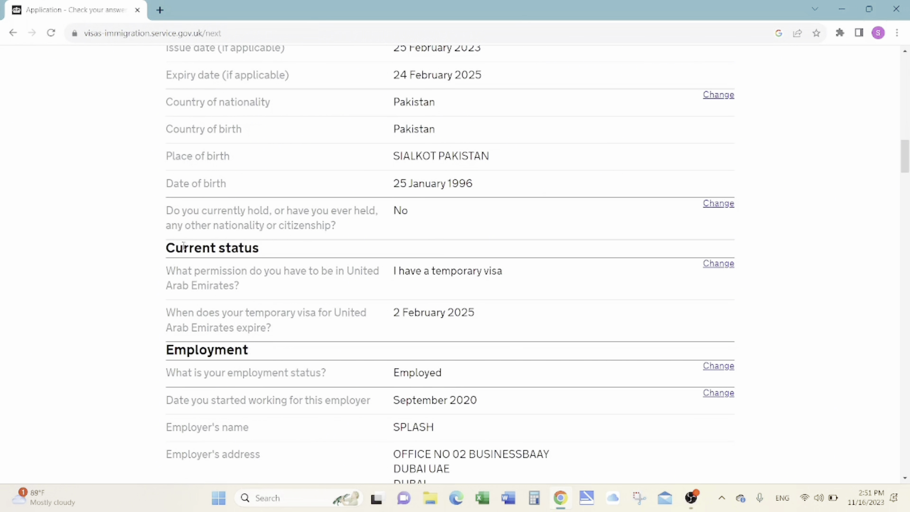
{"action": "scroll", "coordinate": [276, 258], "scroll_direction": "down", "scroll_amount": 2}
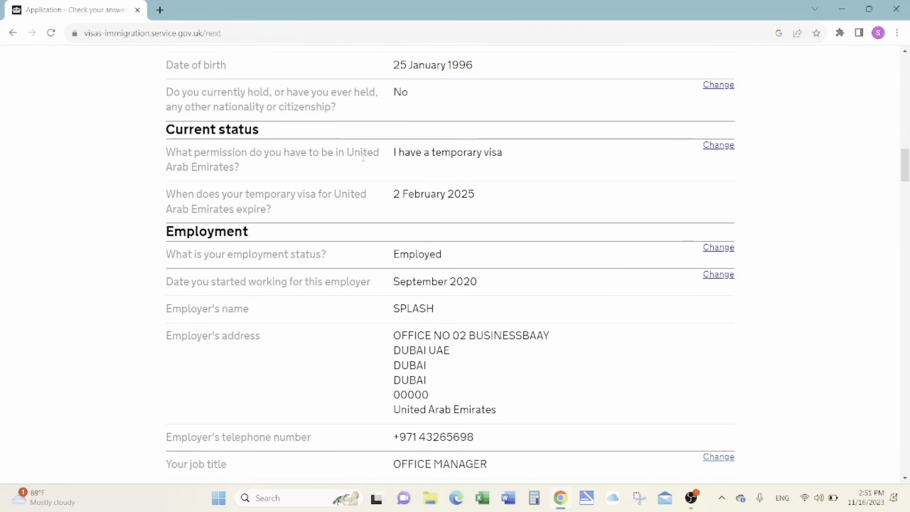
{"action": "scroll", "coordinate": [445, 194], "scroll_direction": "down", "scroll_amount": 1}
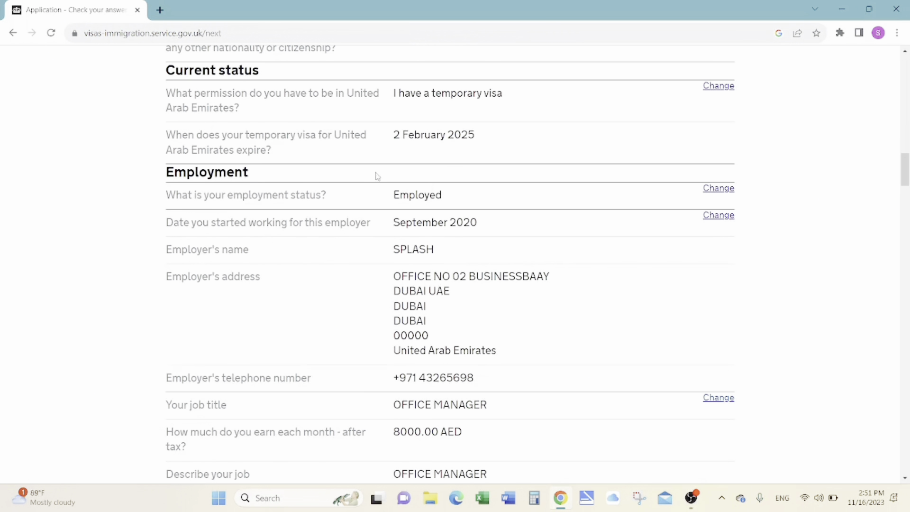
{"action": "scroll", "coordinate": [482, 185], "scroll_direction": "down", "scroll_amount": 1}
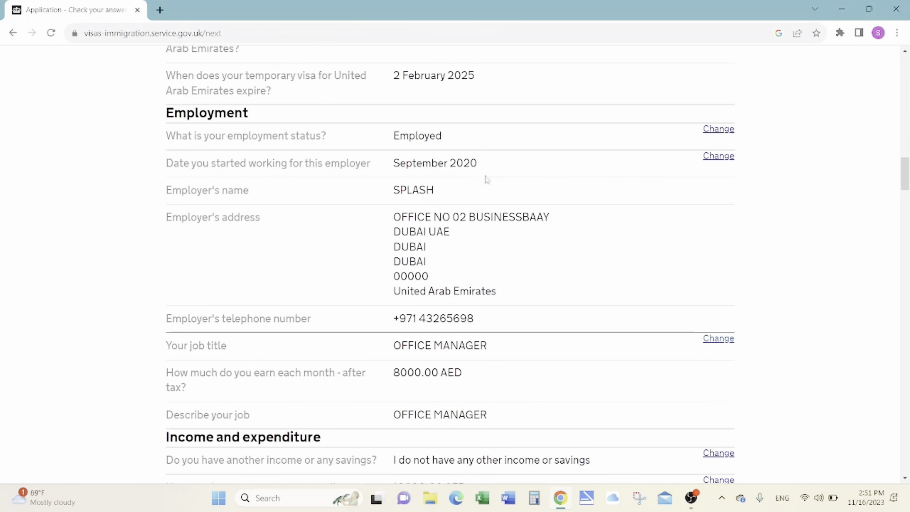
{"action": "scroll", "coordinate": [332, 199], "scroll_direction": "down", "scroll_amount": 1}
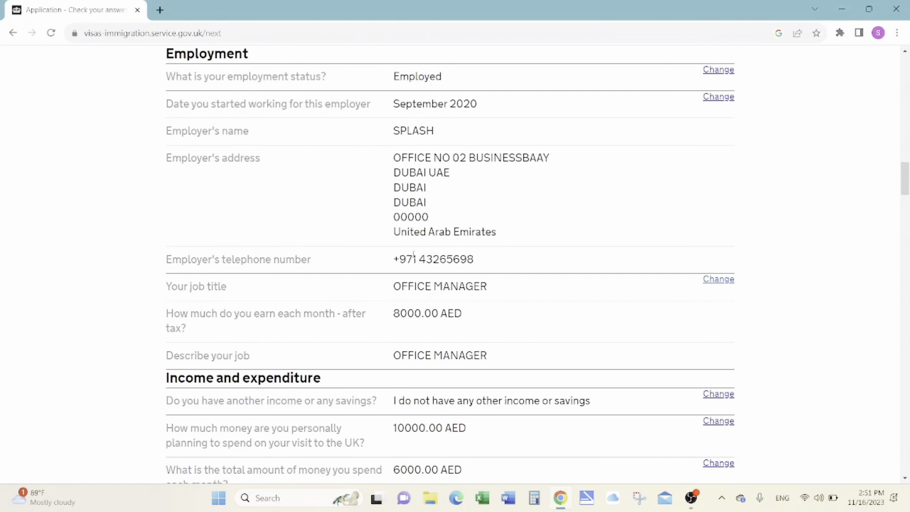
{"action": "scroll", "coordinate": [294, 202], "scroll_direction": "down", "scroll_amount": 1}
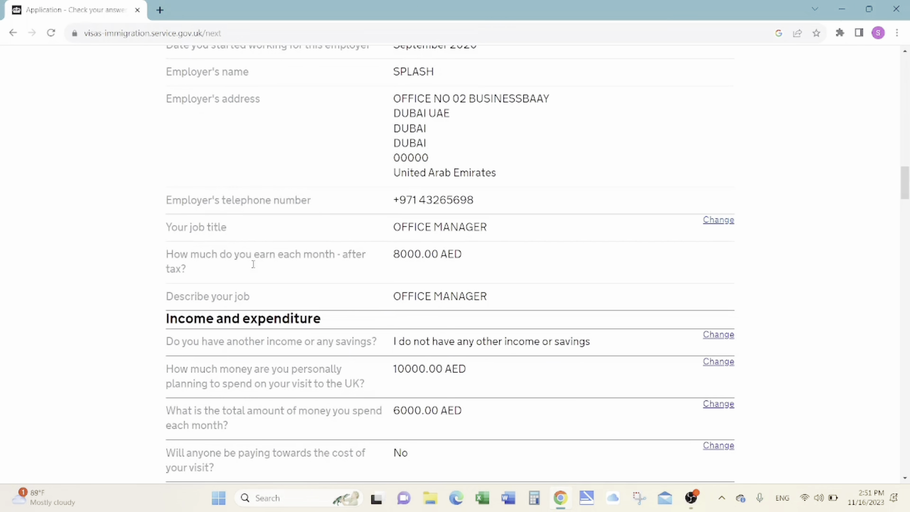
{"action": "scroll", "coordinate": [448, 289], "scroll_direction": "down", "scroll_amount": 2}
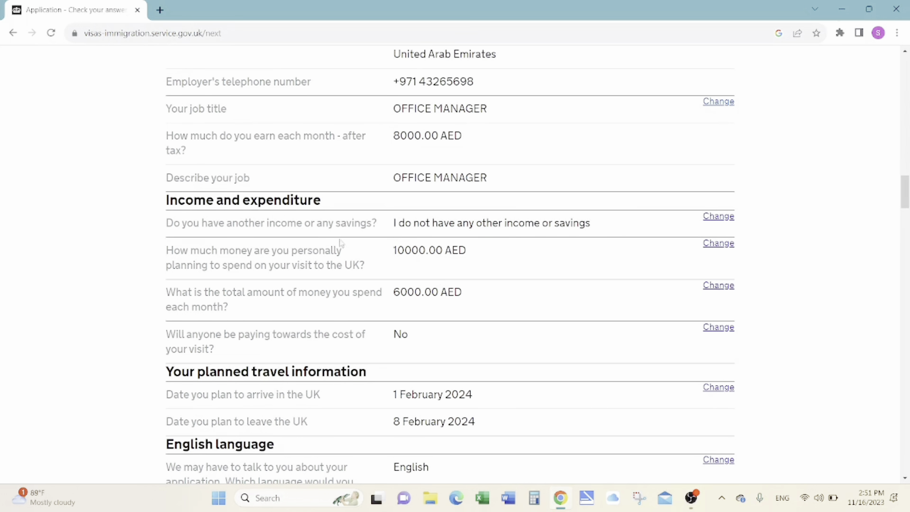
{"action": "scroll", "coordinate": [340, 243], "scroll_direction": "down", "scroll_amount": 1}
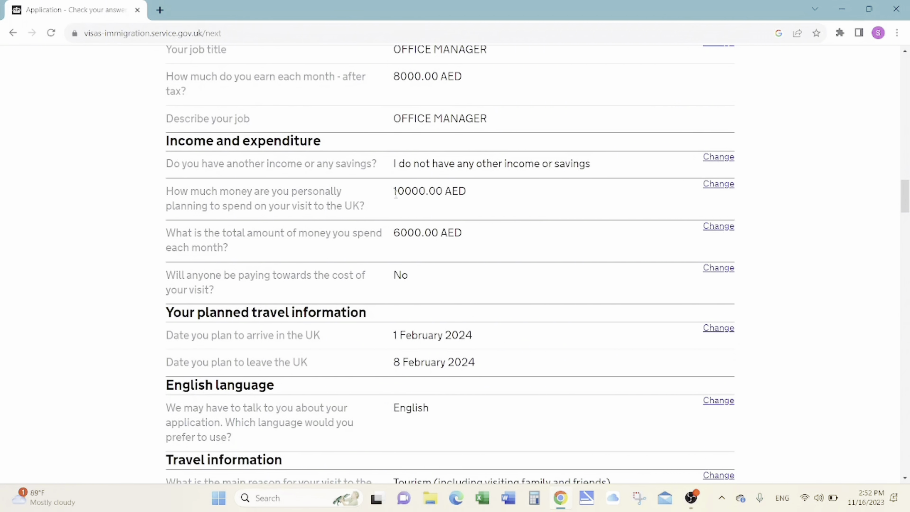
{"action": "left_click_drag", "start_coordinate": [395, 192], "coordinate": [490, 197]}
{"action": "left_click", "coordinate": [495, 198]}
{"action": "scroll", "coordinate": [497, 198], "scroll_direction": "down", "scroll_amount": 1}
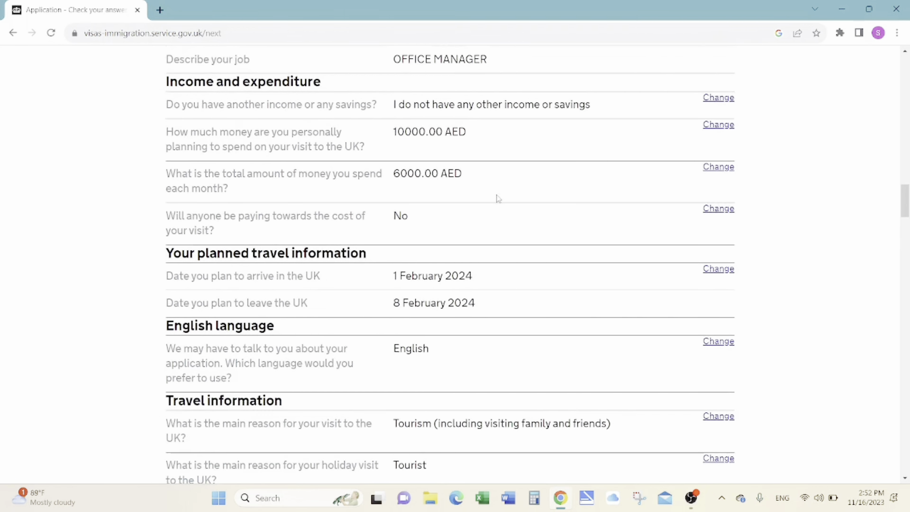
{"action": "scroll", "coordinate": [498, 198], "scroll_direction": "down", "scroll_amount": 1}
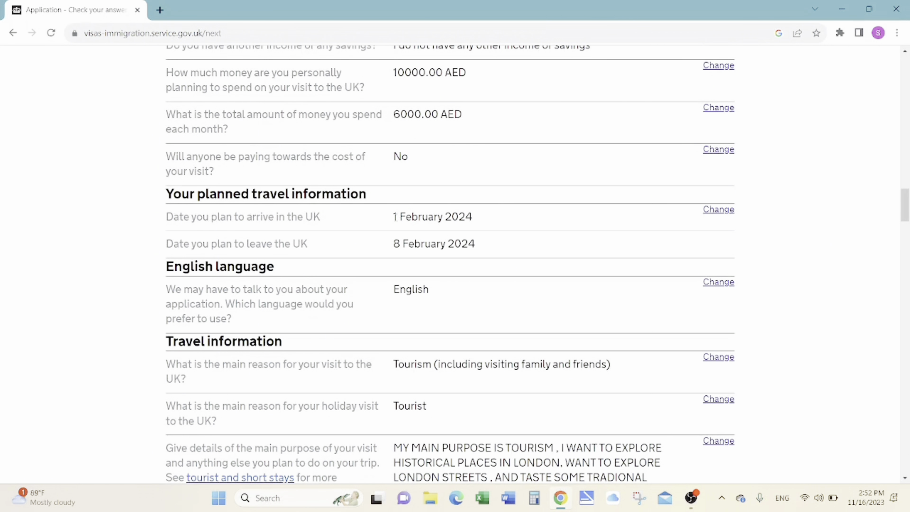
{"action": "left_click_drag", "start_coordinate": [394, 217], "coordinate": [467, 231]}
{"action": "left_click_drag", "start_coordinate": [396, 240], "coordinate": [487, 249]}
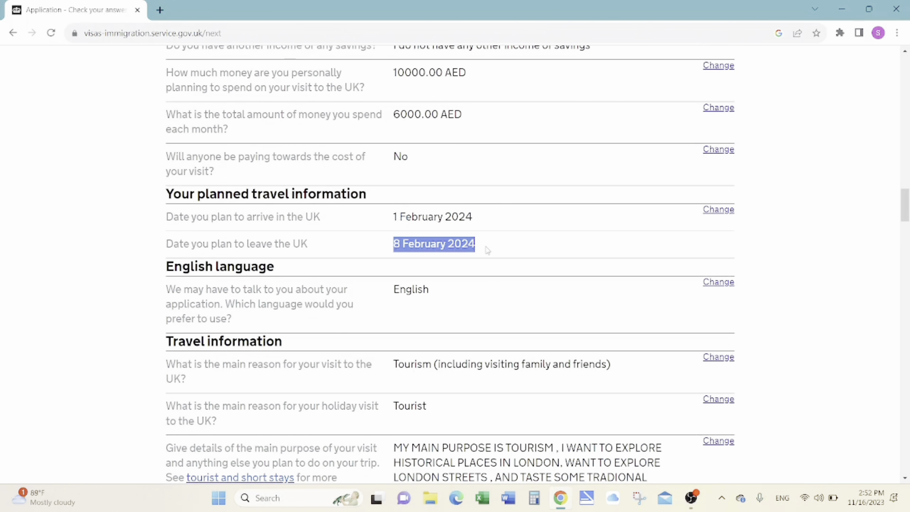
{"action": "scroll", "coordinate": [488, 250], "scroll_direction": "down", "scroll_amount": 1}
{"action": "scroll", "coordinate": [289, 227], "scroll_direction": "down", "scroll_amount": 3}
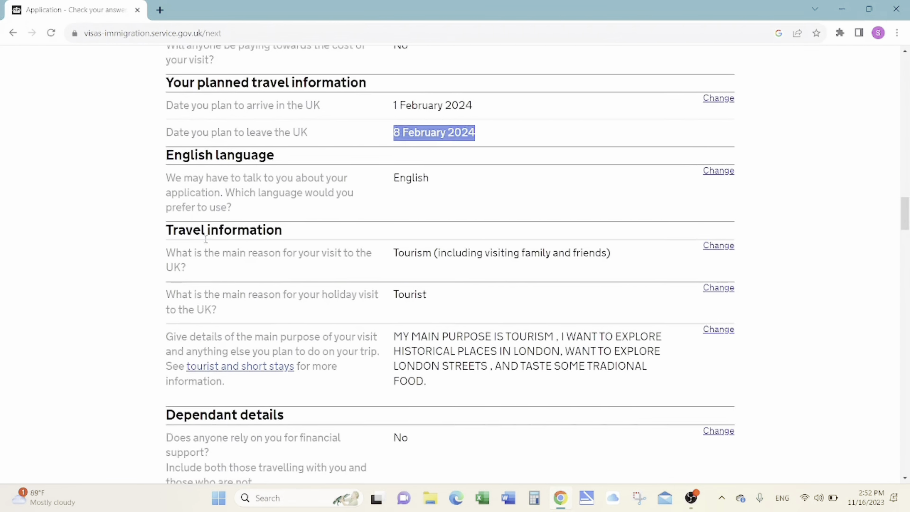
{"action": "scroll", "coordinate": [414, 217], "scroll_direction": "down", "scroll_amount": 2}
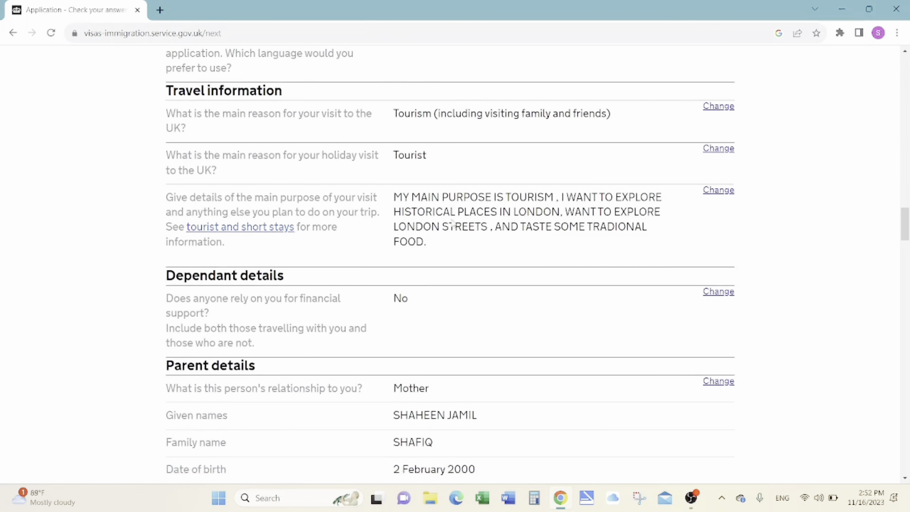
{"action": "scroll", "coordinate": [378, 249], "scroll_direction": "down", "scroll_amount": 7}
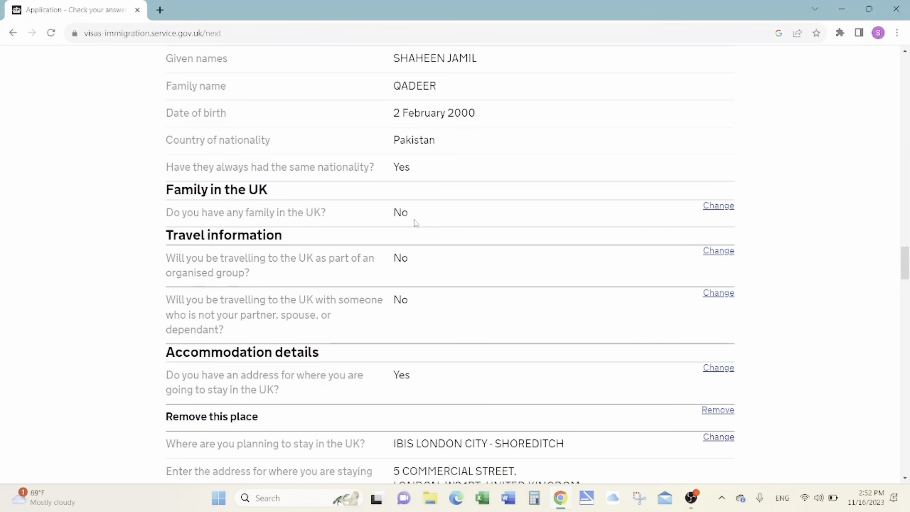
{"action": "scroll", "coordinate": [427, 227], "scroll_direction": "down", "scroll_amount": 3}
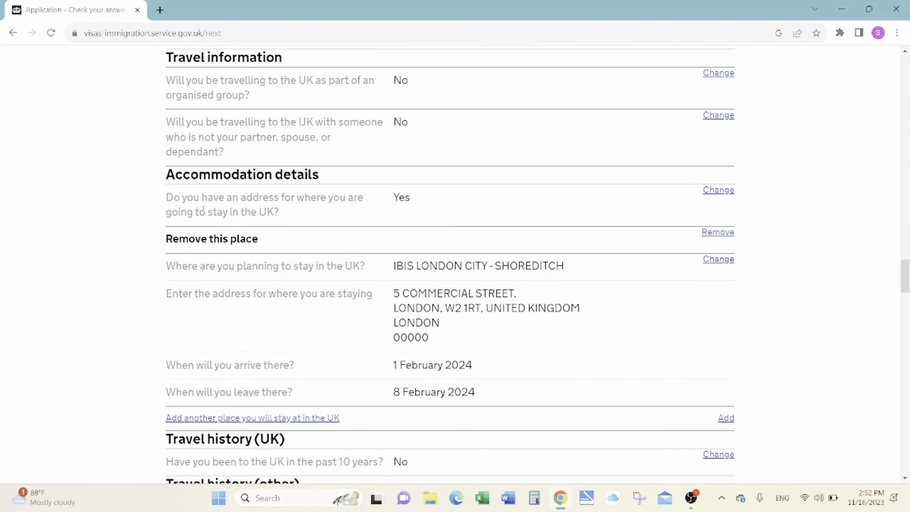
{"action": "scroll", "coordinate": [215, 208], "scroll_direction": "down", "scroll_amount": 2}
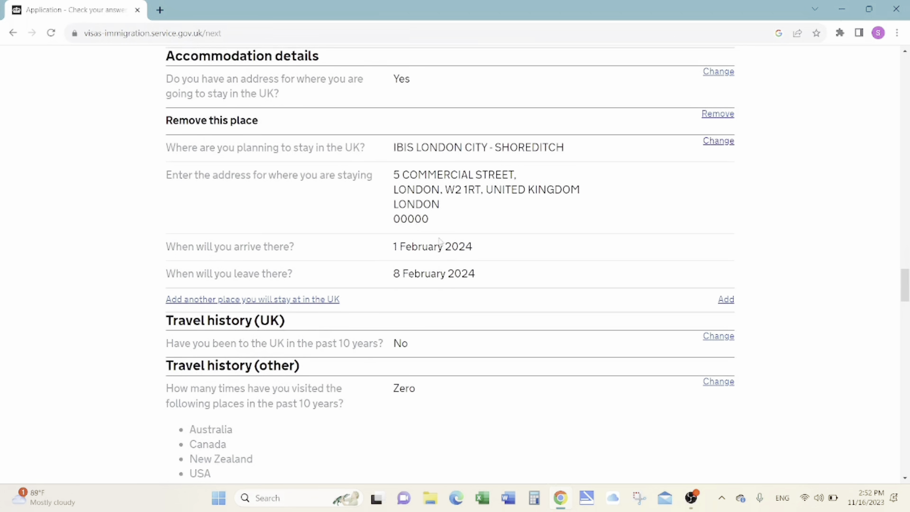
{"action": "scroll", "coordinate": [407, 266], "scroll_direction": "down", "scroll_amount": 1}
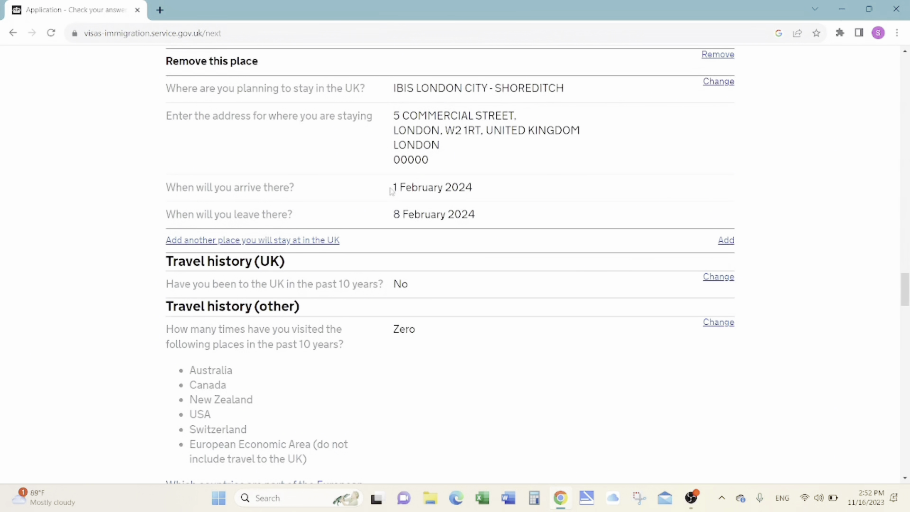
{"action": "scroll", "coordinate": [415, 202], "scroll_direction": "down", "scroll_amount": 2}
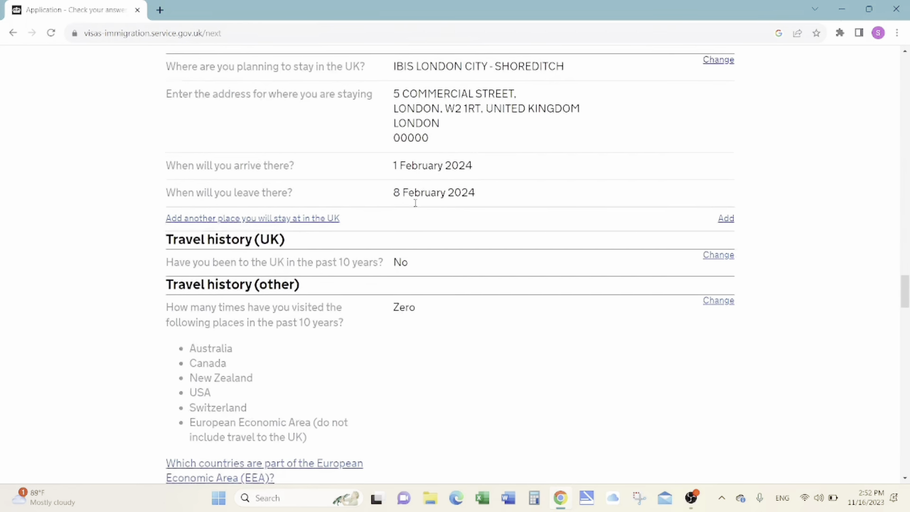
{"action": "scroll", "coordinate": [364, 232], "scroll_direction": "down", "scroll_amount": 2}
{"action": "scroll", "coordinate": [364, 232], "scroll_direction": "down", "scroll_amount": 2}
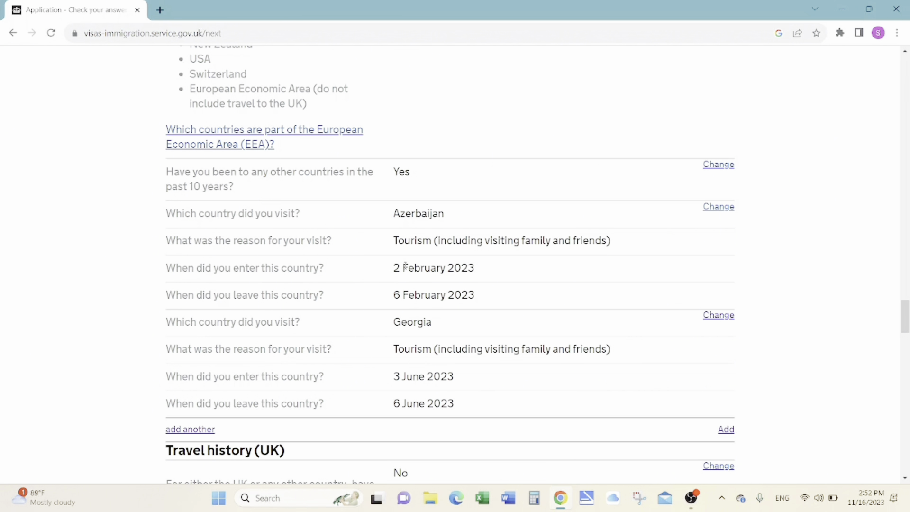
{"action": "scroll", "coordinate": [426, 297], "scroll_direction": "down", "scroll_amount": 3}
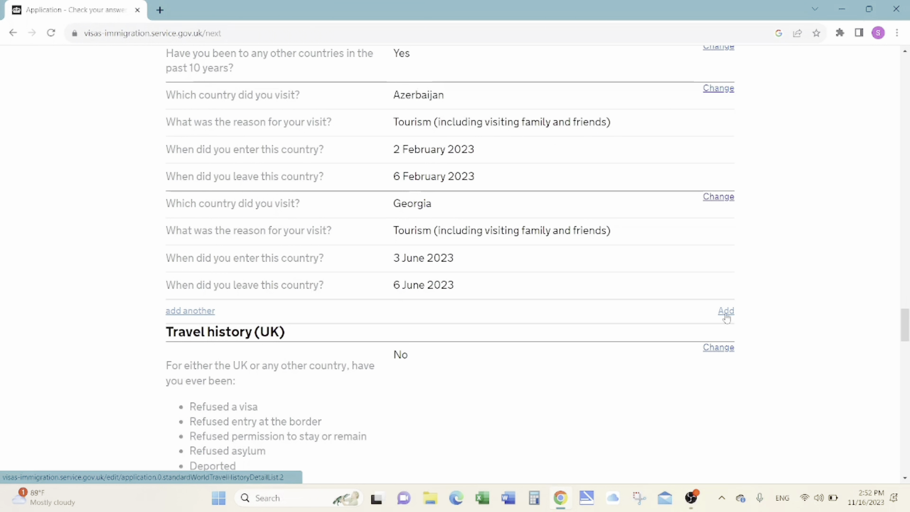
Recheck all the summarised answers and continue to the Documents section
{"action": "scroll", "coordinate": [479, 287], "scroll_direction": "up", "scroll_amount": 10}
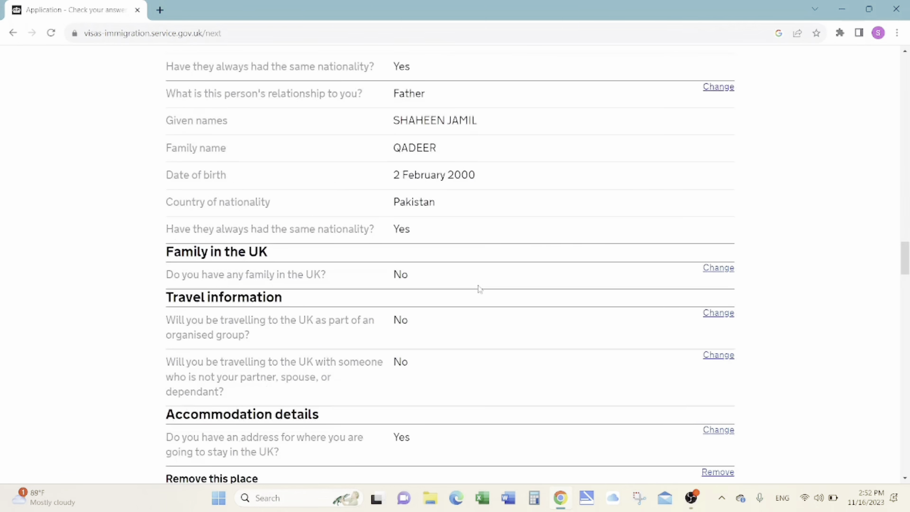
{"action": "scroll", "coordinate": [480, 289], "scroll_direction": "up", "scroll_amount": 15}
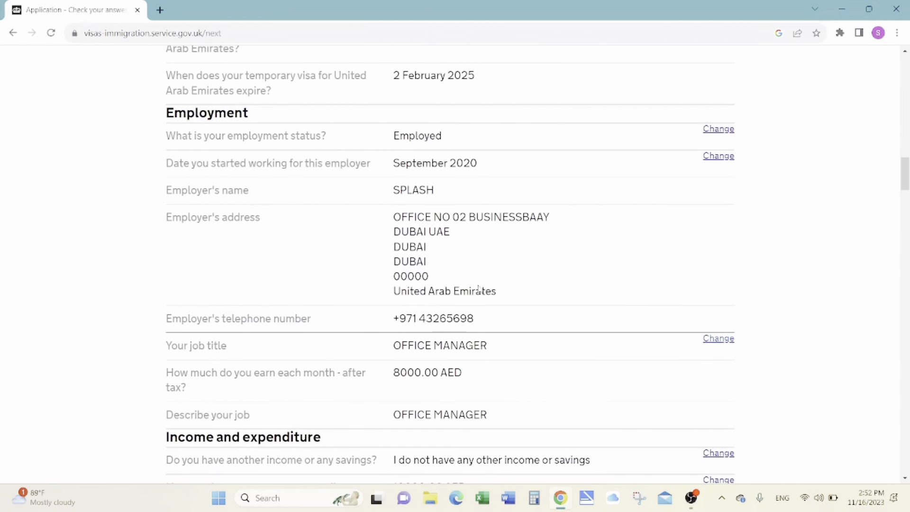
{"action": "scroll", "coordinate": [478, 289], "scroll_direction": "up", "scroll_amount": 15}
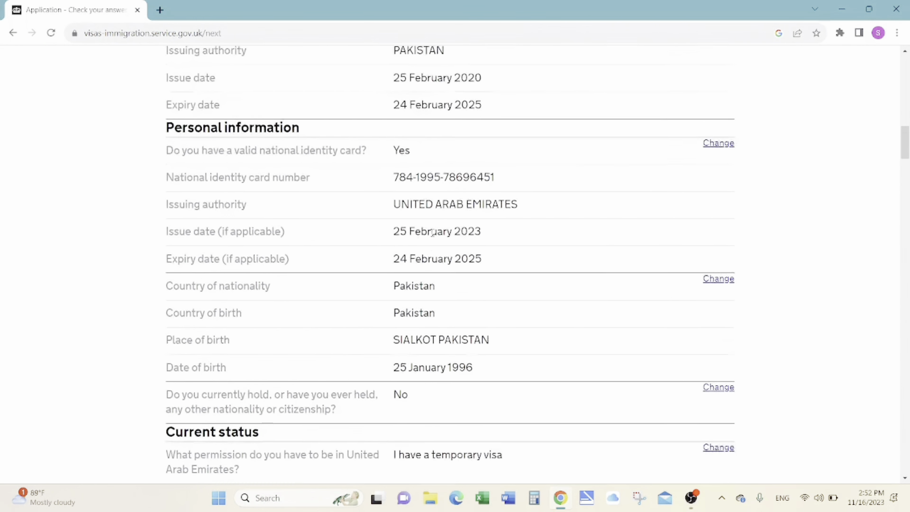
{"action": "scroll", "coordinate": [432, 233], "scroll_direction": "up", "scroll_amount": 8}
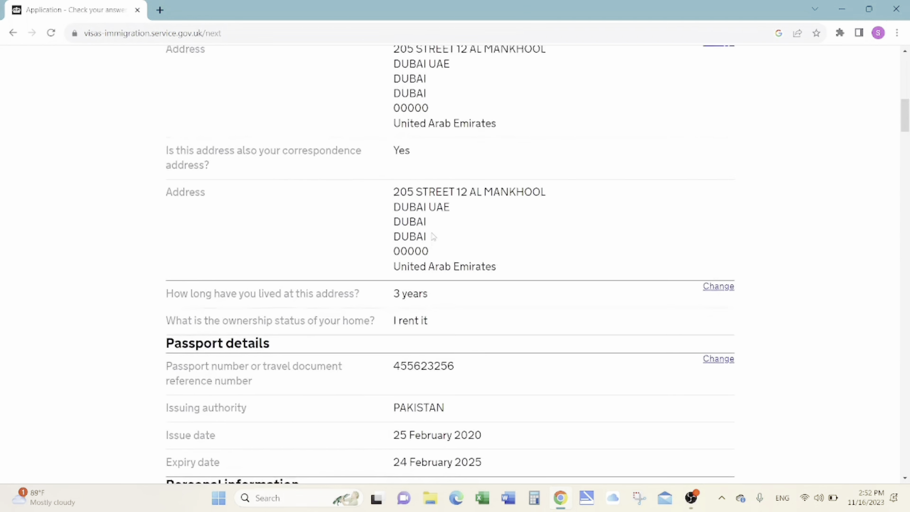
{"action": "scroll", "coordinate": [433, 236], "scroll_direction": "up", "scroll_amount": 7}
{"action": "scroll", "coordinate": [711, 312], "scroll_direction": "down", "scroll_amount": 1}
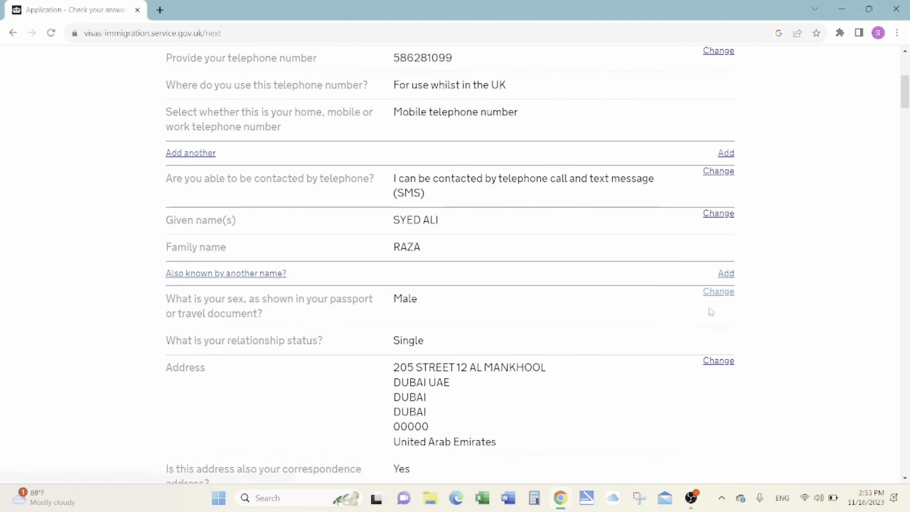
{"action": "scroll", "coordinate": [711, 312], "scroll_direction": "down", "scroll_amount": 20}
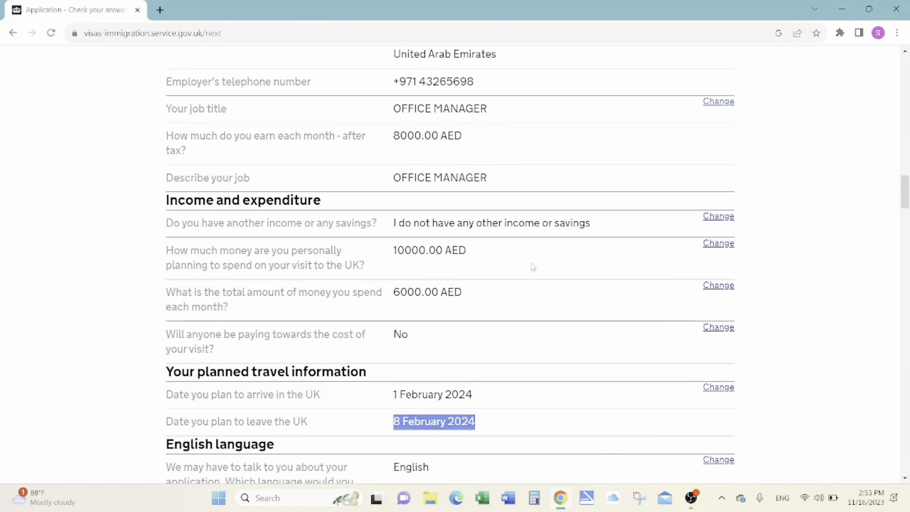
{"action": "scroll", "coordinate": [531, 268], "scroll_direction": "down", "scroll_amount": 5}
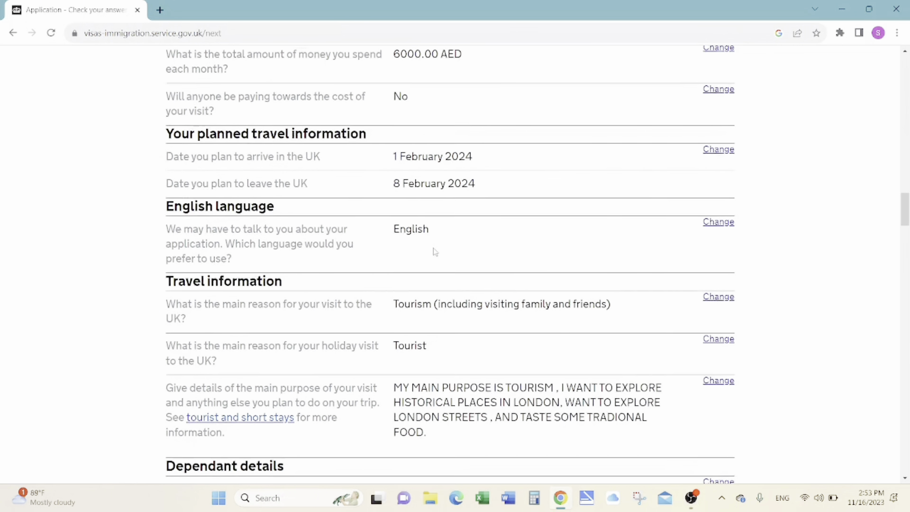
{"action": "scroll", "coordinate": [433, 251], "scroll_direction": "down", "scroll_amount": 8}
{"action": "scroll", "coordinate": [387, 257], "scroll_direction": "down", "scroll_amount": 20}
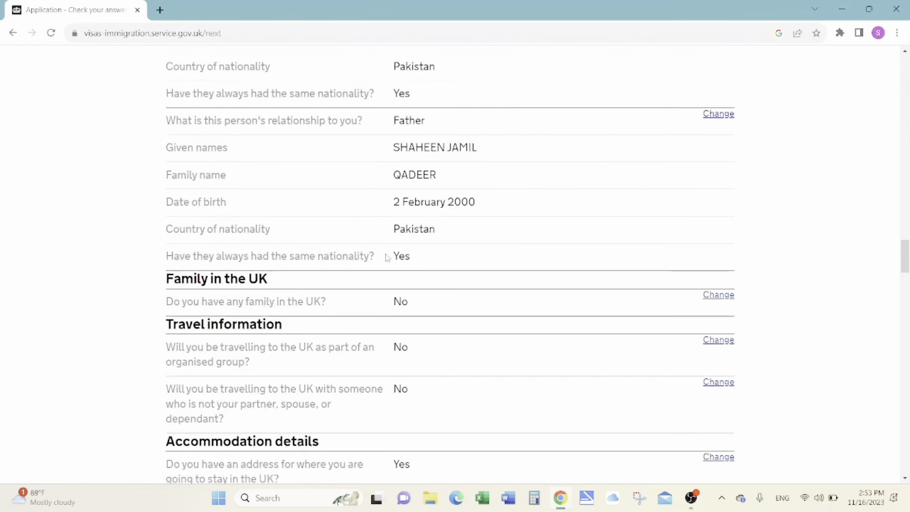
{"action": "scroll", "coordinate": [387, 257], "scroll_direction": "down", "scroll_amount": 15}
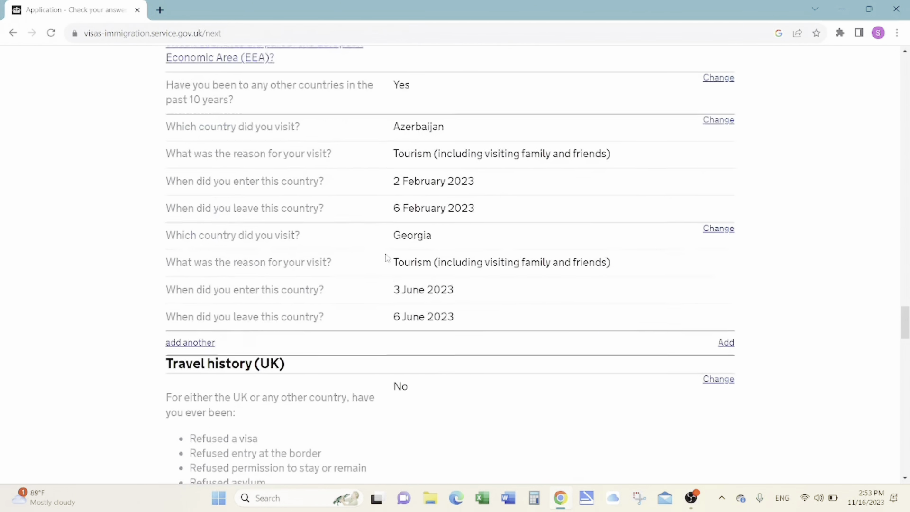
{"action": "scroll", "coordinate": [387, 258], "scroll_direction": "down", "scroll_amount": 16}
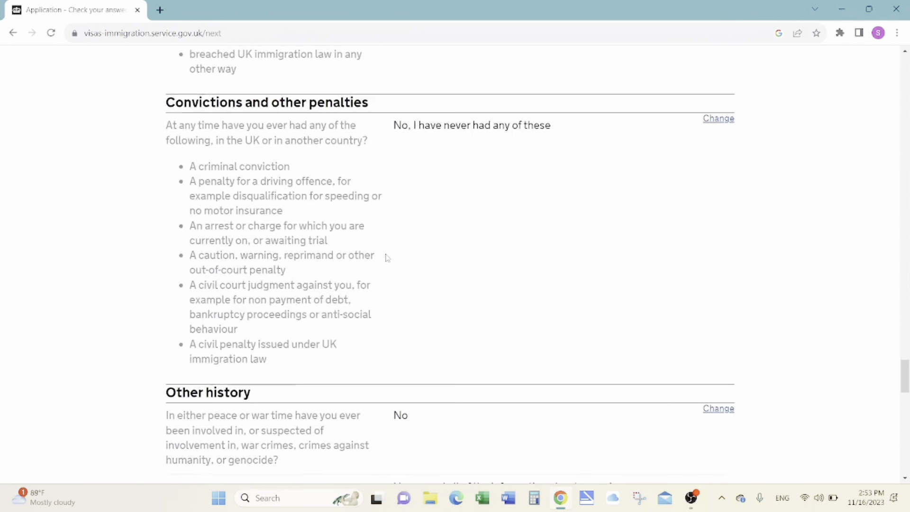
{"action": "scroll", "coordinate": [387, 257], "scroll_direction": "down", "scroll_amount": 10}
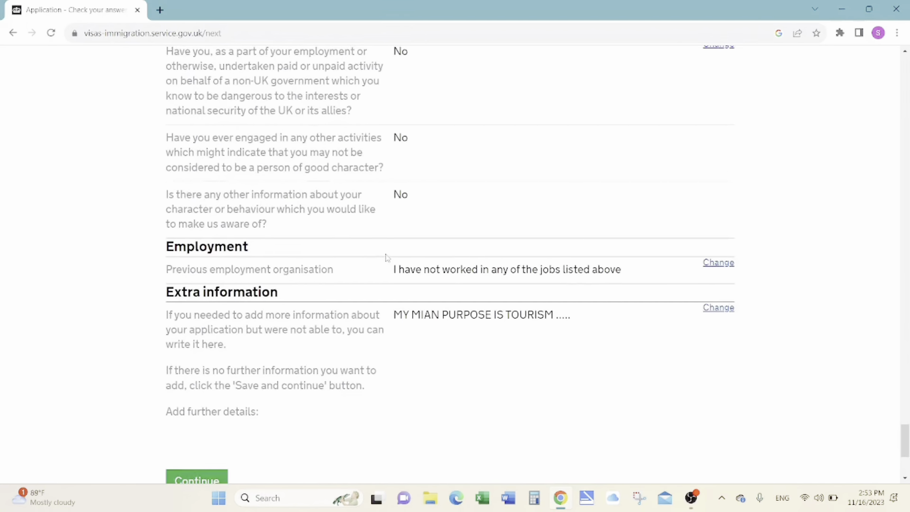
{"action": "left_click", "coordinate": [195, 267]}
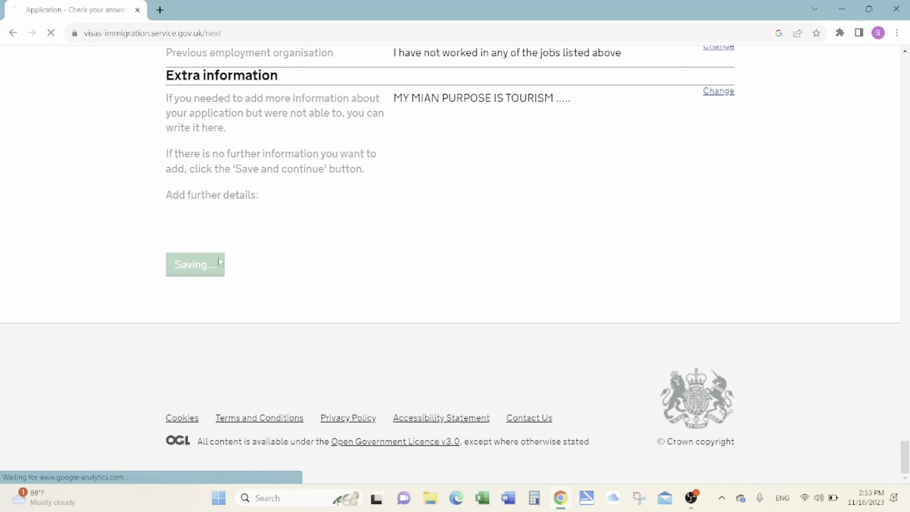
Agree to provide the passport, evidence of funds and residence confirmation, and save
{"action": "scroll", "coordinate": [645, 245], "scroll_direction": "down", "scroll_amount": 1}
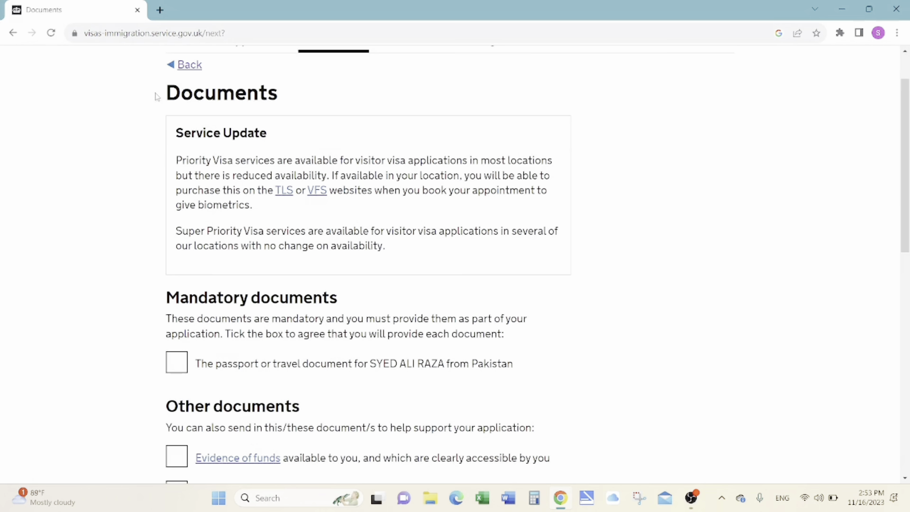
{"action": "scroll", "coordinate": [269, 193], "scroll_direction": "down", "scroll_amount": 2}
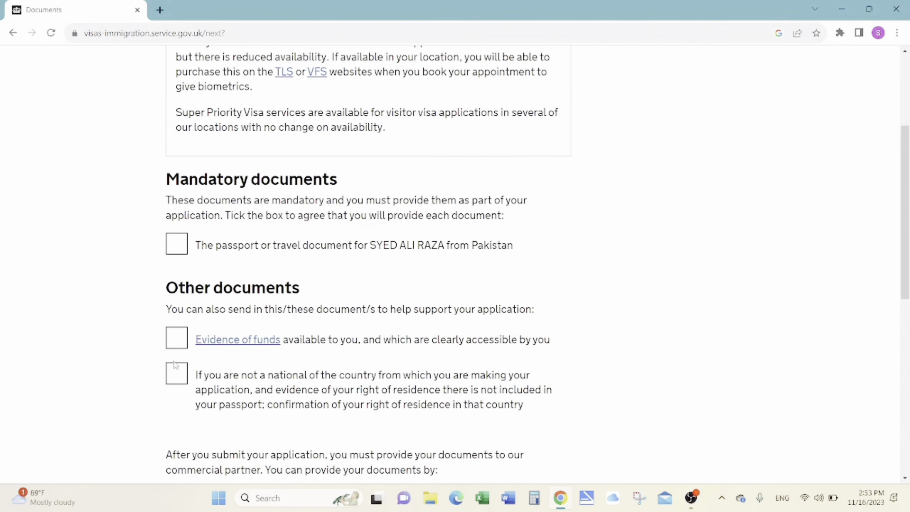
{"action": "left_click", "coordinate": [175, 246]}
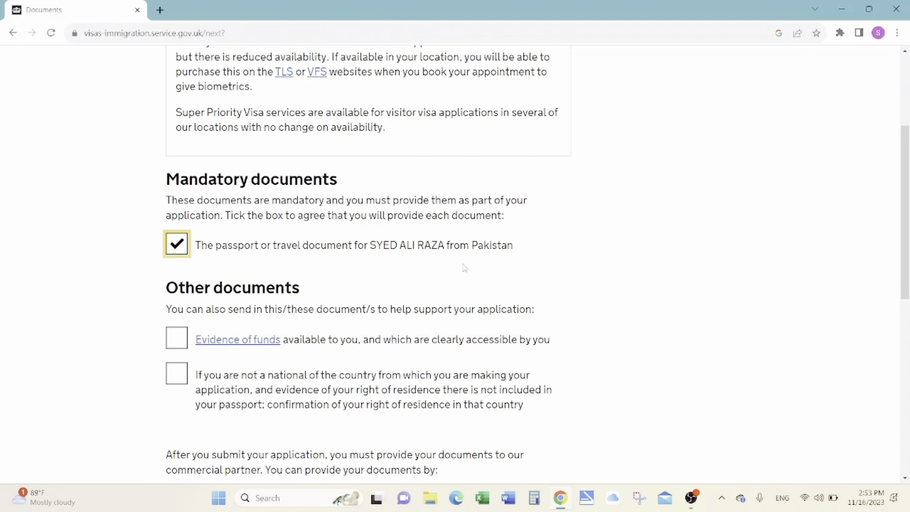
{"action": "scroll", "coordinate": [463, 266], "scroll_direction": "down", "scroll_amount": 3}
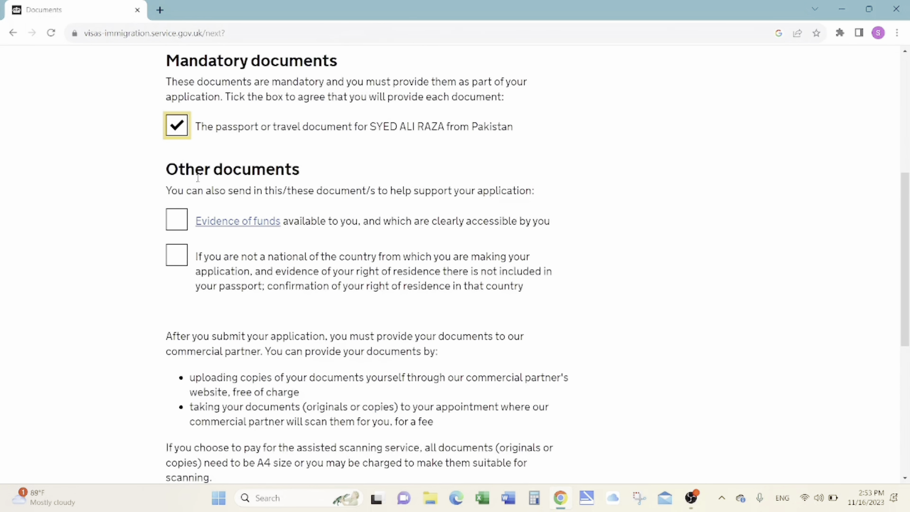
{"action": "left_click", "coordinate": [181, 222]}
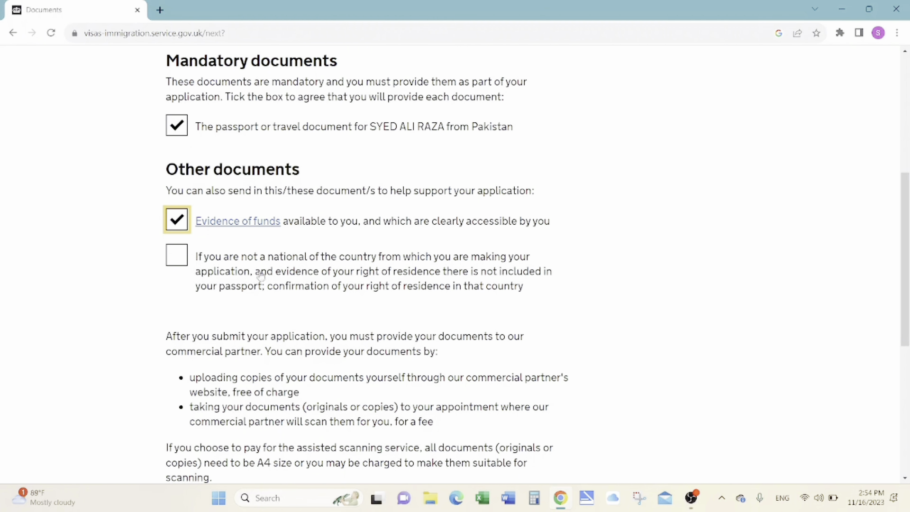
{"action": "left_click", "coordinate": [177, 259]}
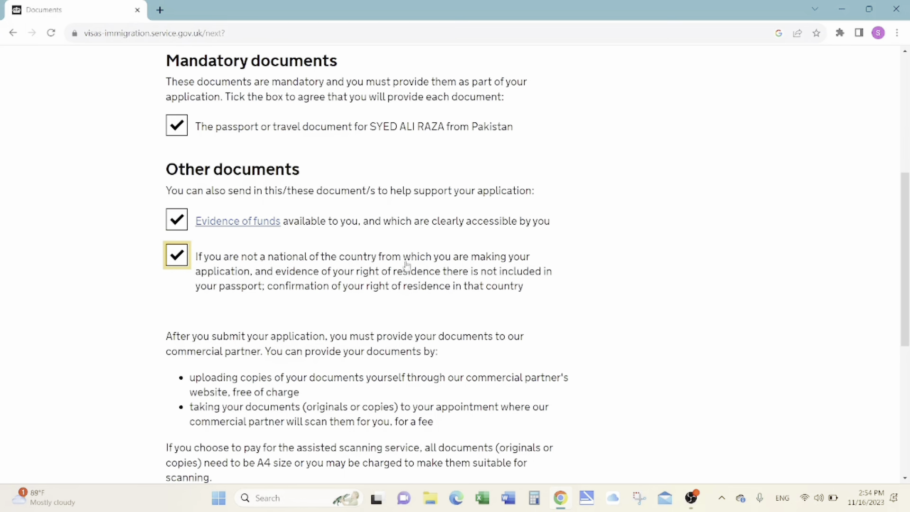
{"action": "scroll", "coordinate": [367, 263], "scroll_direction": "down", "scroll_amount": 2}
{"action": "scroll", "coordinate": [366, 259], "scroll_direction": "down", "scroll_amount": 4}
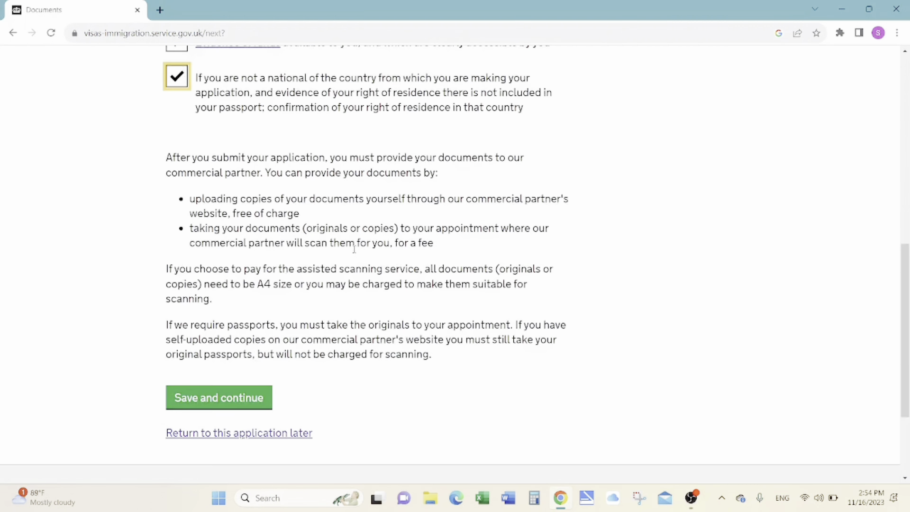
{"action": "left_click", "coordinate": [230, 281]}
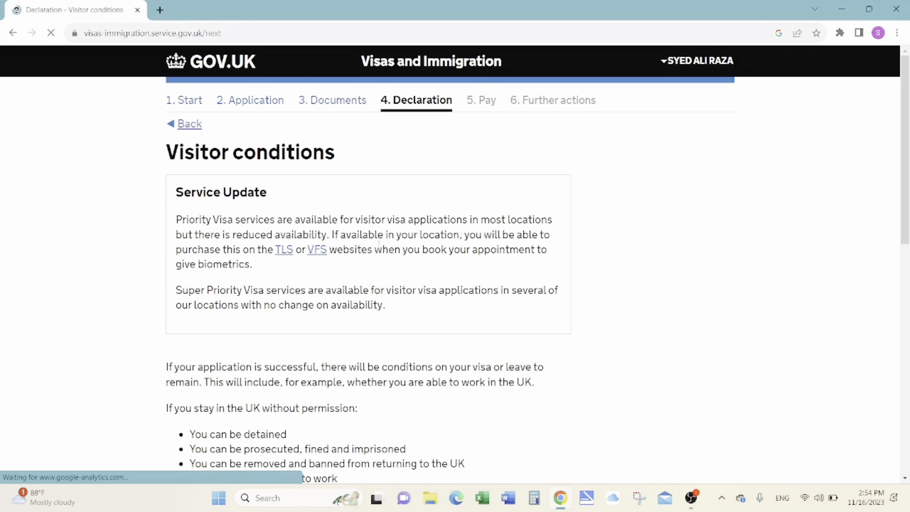
Accept the visitor conditions and save the declaration
{"action": "scroll", "coordinate": [380, 238], "scroll_direction": "down", "scroll_amount": 4}
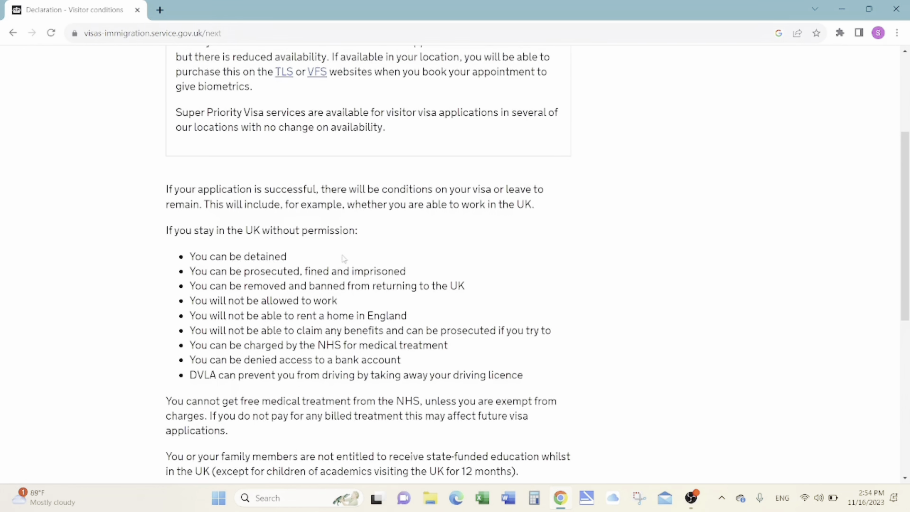
{"action": "scroll", "coordinate": [343, 258], "scroll_direction": "down", "scroll_amount": 5}
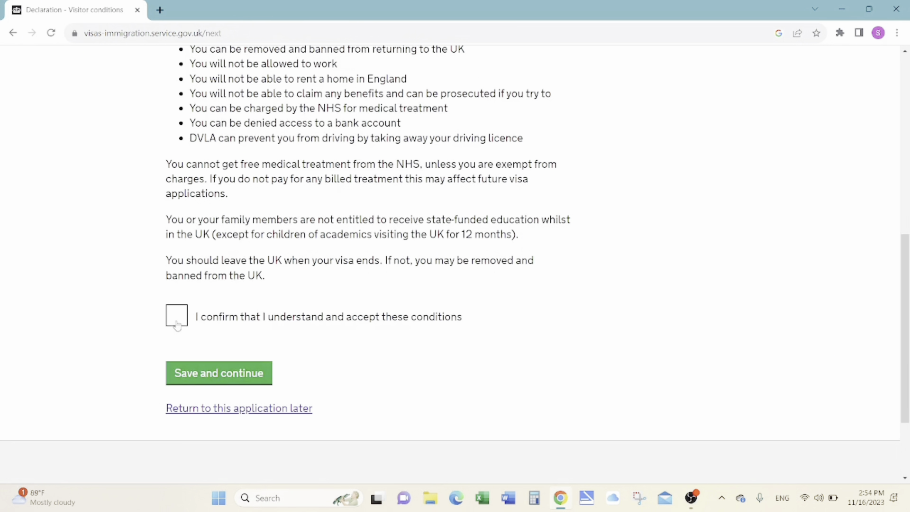
{"action": "left_click", "coordinate": [177, 324]}
{"action": "left_click", "coordinate": [231, 375]}
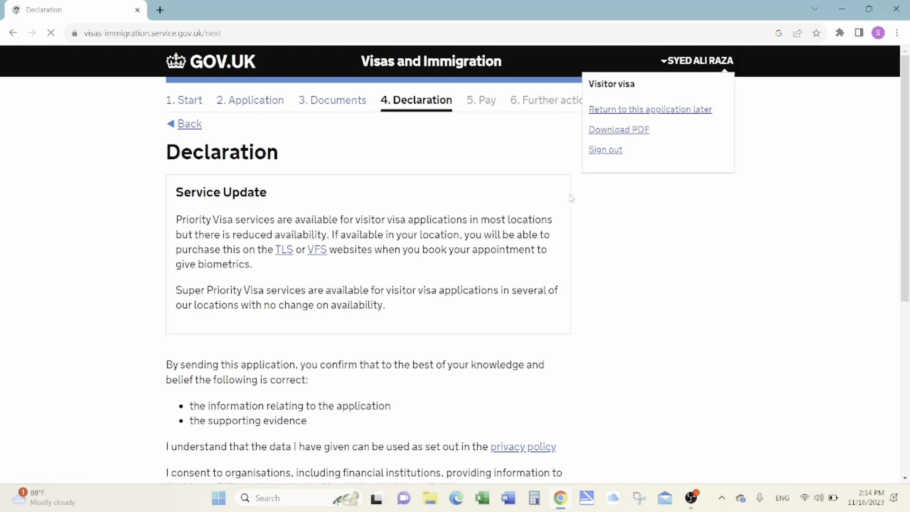
Declare as the applicant aged 18 or over, accept, and review the summary
{"action": "scroll", "coordinate": [570, 190], "scroll_direction": "down", "scroll_amount": 10}
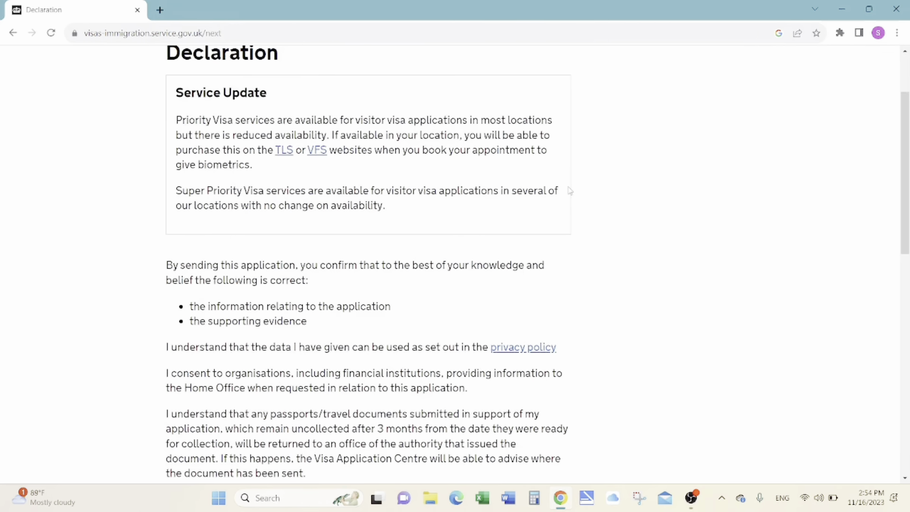
{"action": "scroll", "coordinate": [320, 187], "scroll_direction": "down", "scroll_amount": 2}
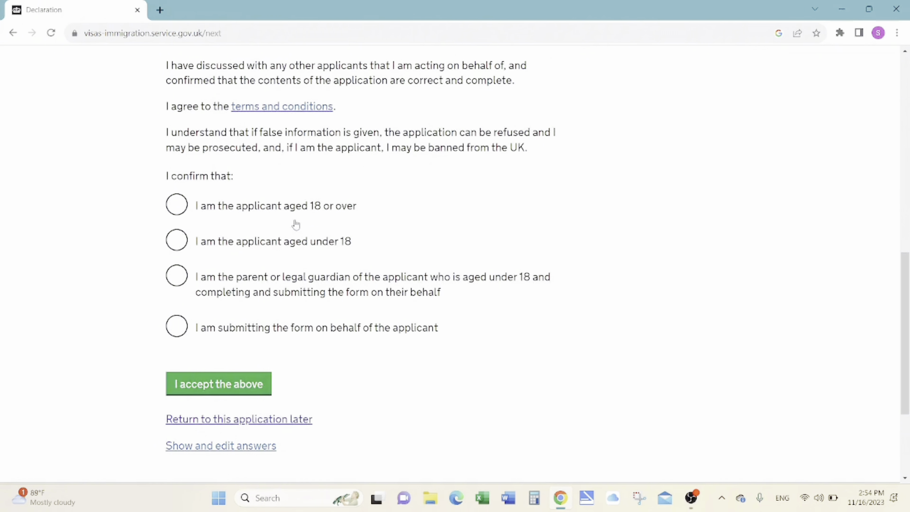
{"action": "left_click", "coordinate": [184, 214]}
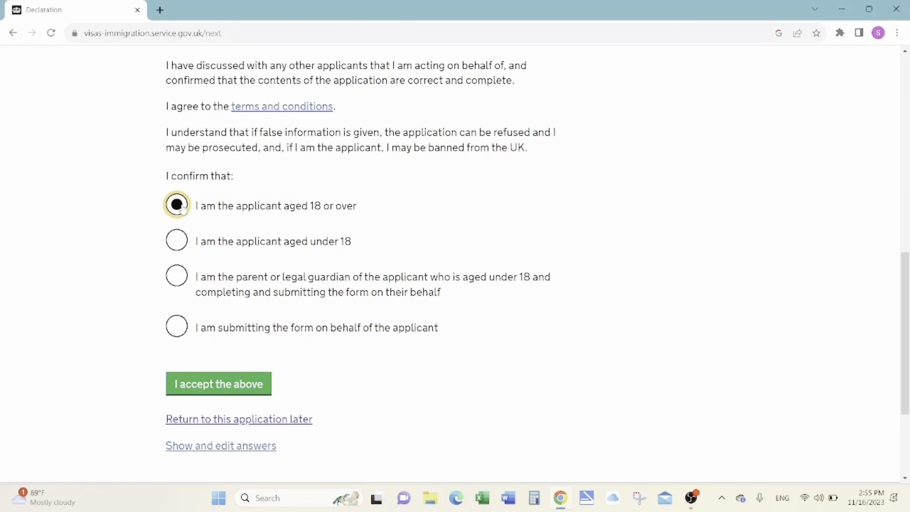
{"action": "left_click", "coordinate": [233, 383]}
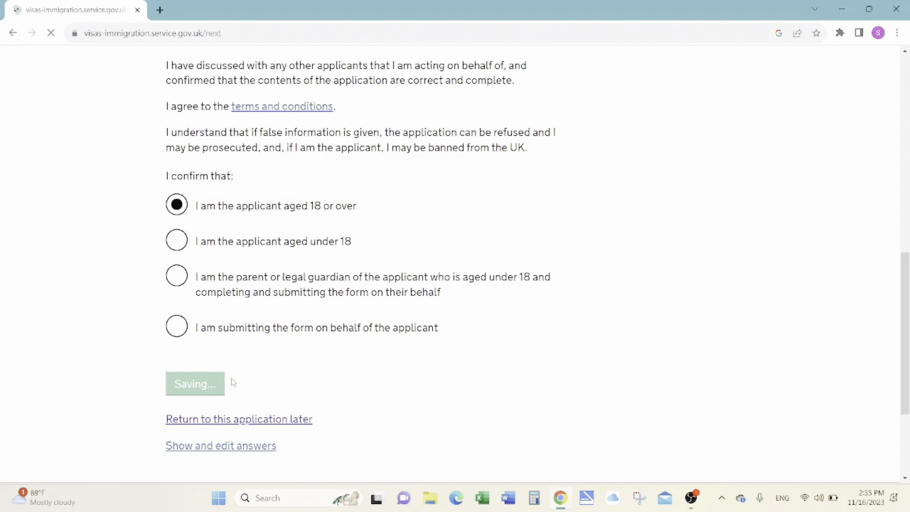
{"action": "scroll", "coordinate": [248, 237], "scroll_direction": "down", "scroll_amount": 7}
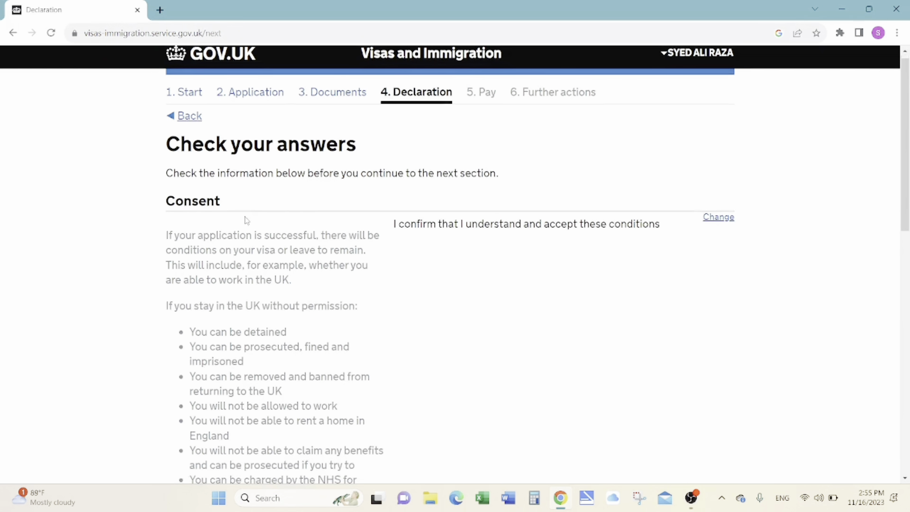
{"action": "scroll", "coordinate": [245, 222], "scroll_direction": "down", "scroll_amount": 5}
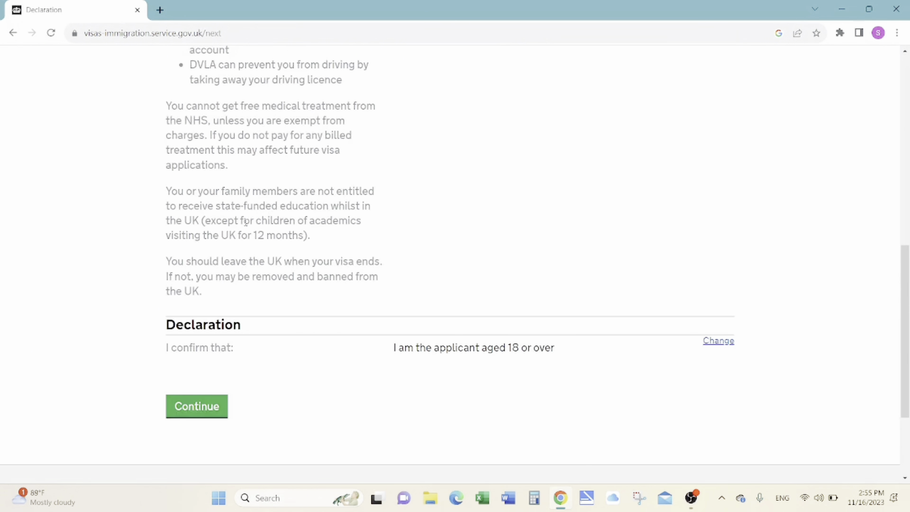
Keep the 6-month visa length and the 146.00 USD standard service, saving each
{"action": "left_click", "coordinate": [225, 303]}
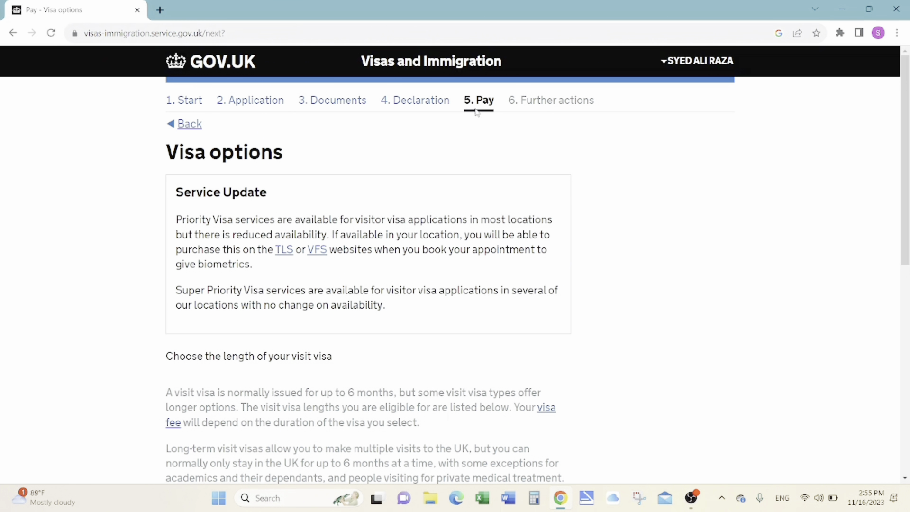
{"action": "scroll", "coordinate": [472, 247], "scroll_direction": "down", "scroll_amount": 5}
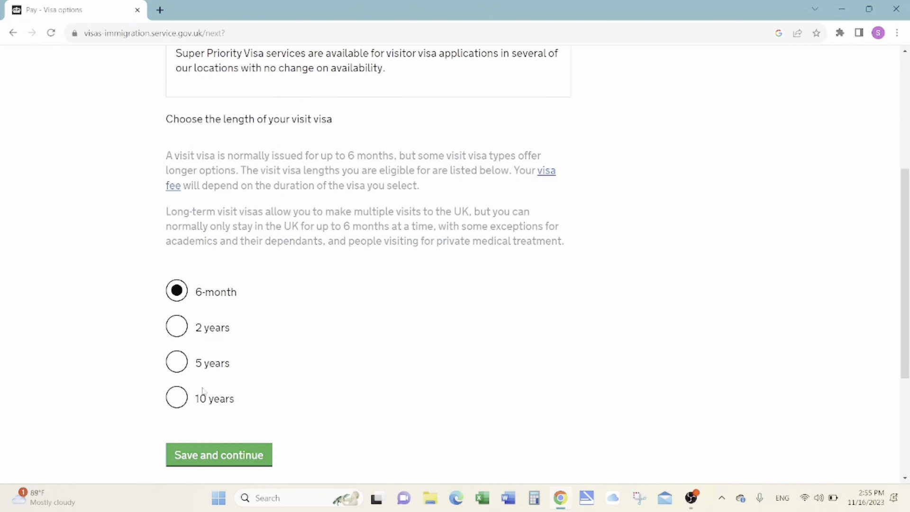
{"action": "left_click", "coordinate": [224, 460]}
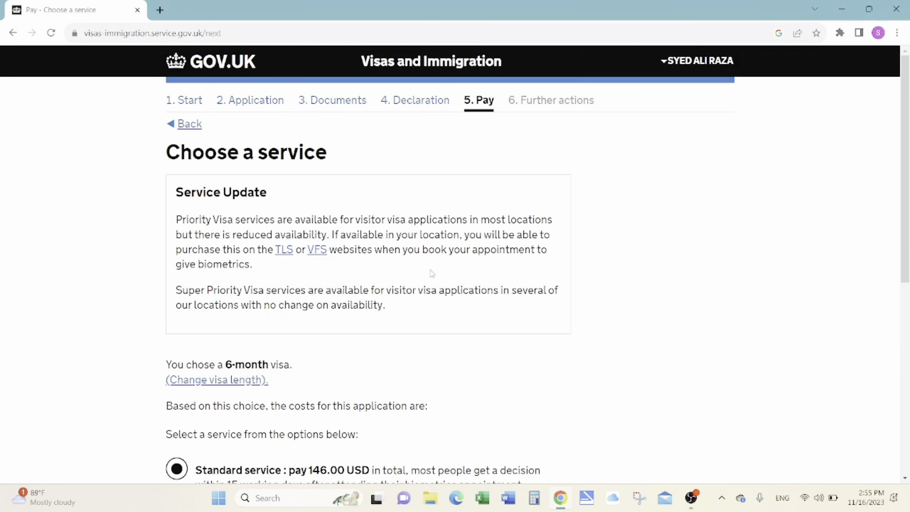
{"action": "scroll", "coordinate": [461, 325], "scroll_direction": "down", "scroll_amount": 5}
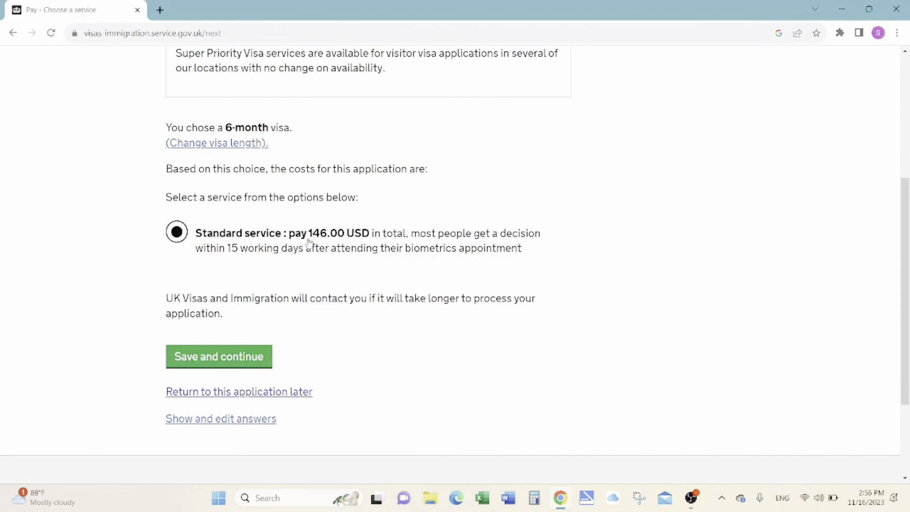
{"action": "scroll", "coordinate": [422, 249], "scroll_direction": "down", "scroll_amount": 1}
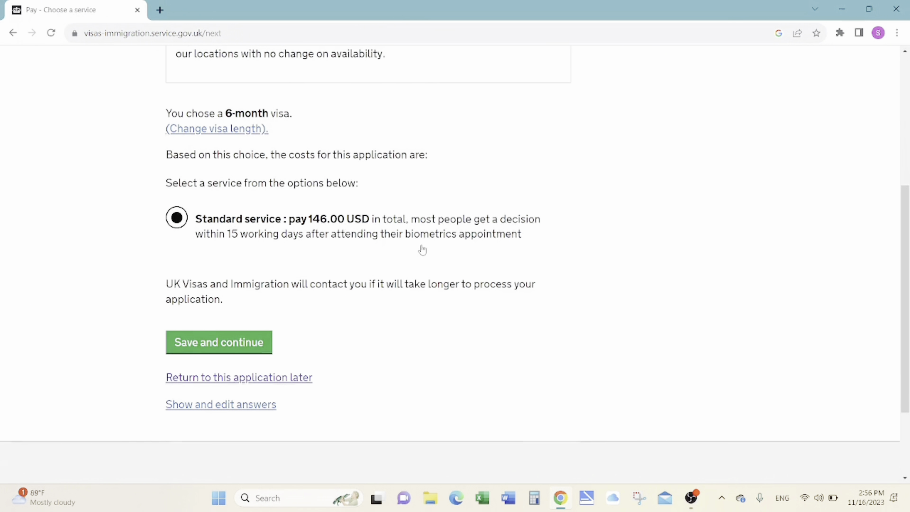
{"action": "left_click", "coordinate": [233, 302]}
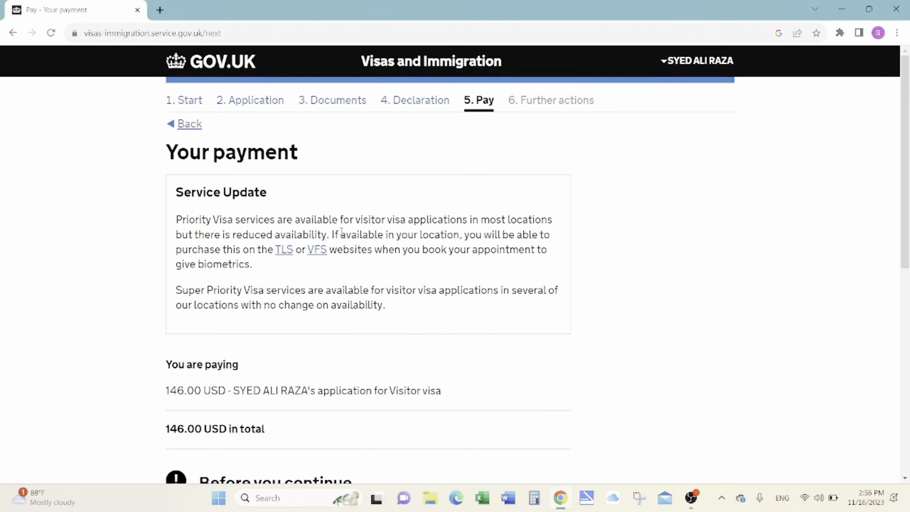
Continue from the Your payment page to Worldpay for the 146.00 USD standard visit visa fee
{"action": "scroll", "coordinate": [342, 232], "scroll_direction": "down", "scroll_amount": 5}
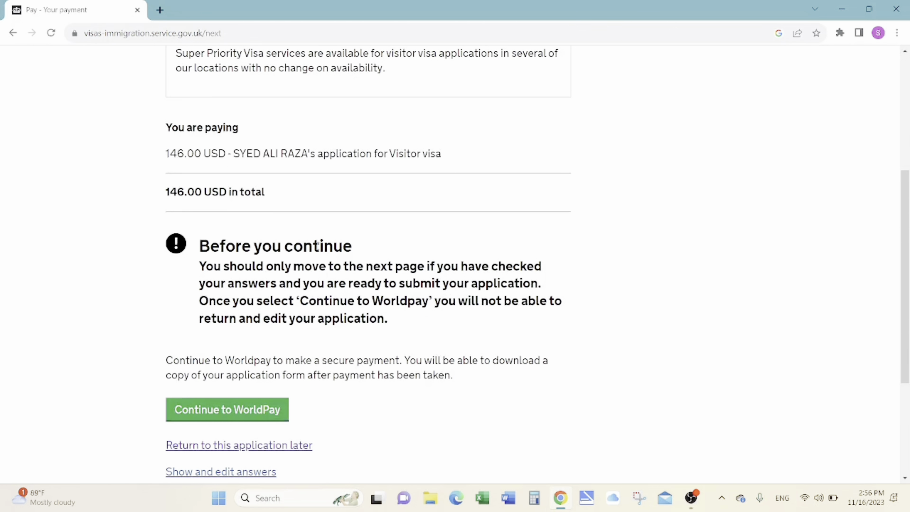
{"action": "scroll", "coordinate": [316, 247], "scroll_direction": "down", "scroll_amount": 2}
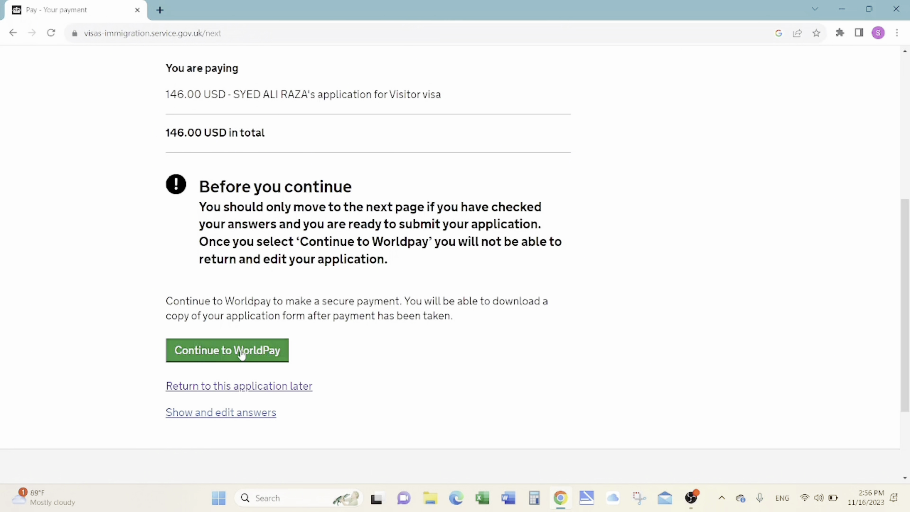
{"action": "scroll", "coordinate": [299, 345], "scroll_direction": "up", "scroll_amount": 1}
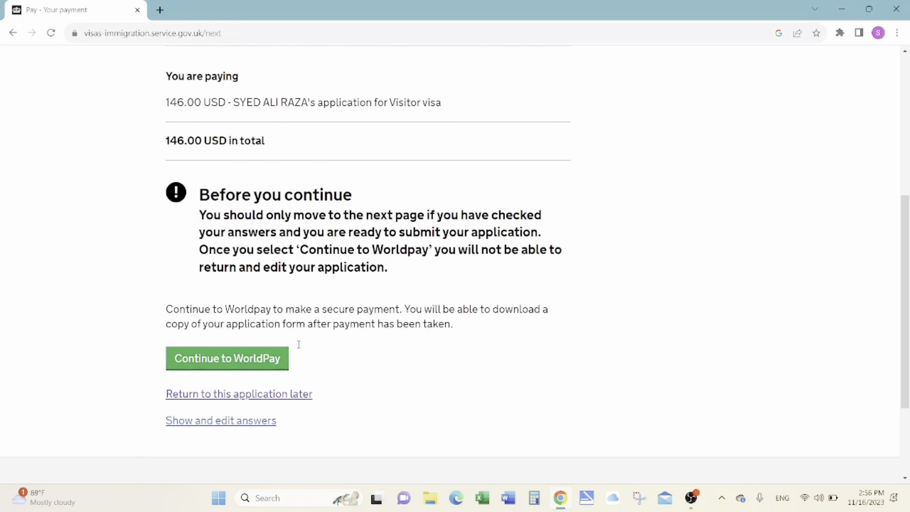
{"action": "scroll", "coordinate": [285, 343], "scroll_direction": "down", "scroll_amount": 1}
{"action": "left_click", "coordinate": [277, 341]}
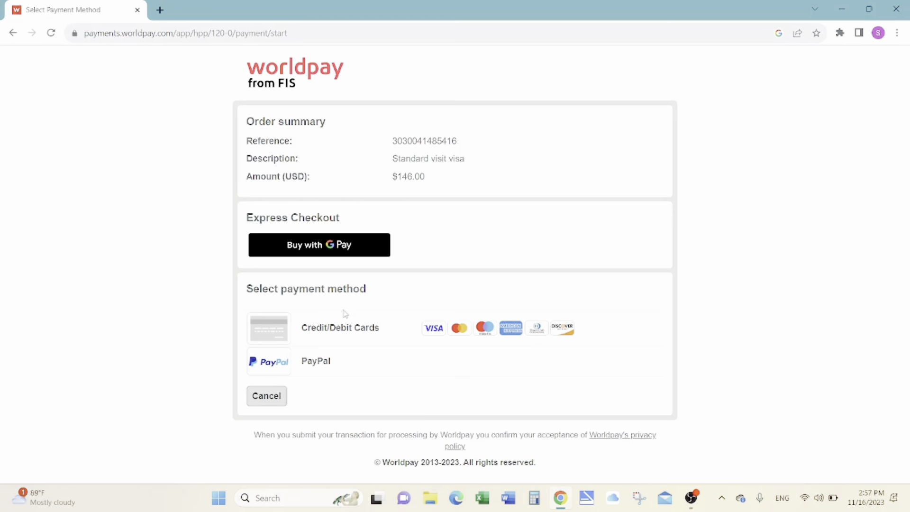
Choose credit/debit card, enter the card number, expiry date and security code, and submit the payment
{"action": "left_click", "coordinate": [329, 336]}
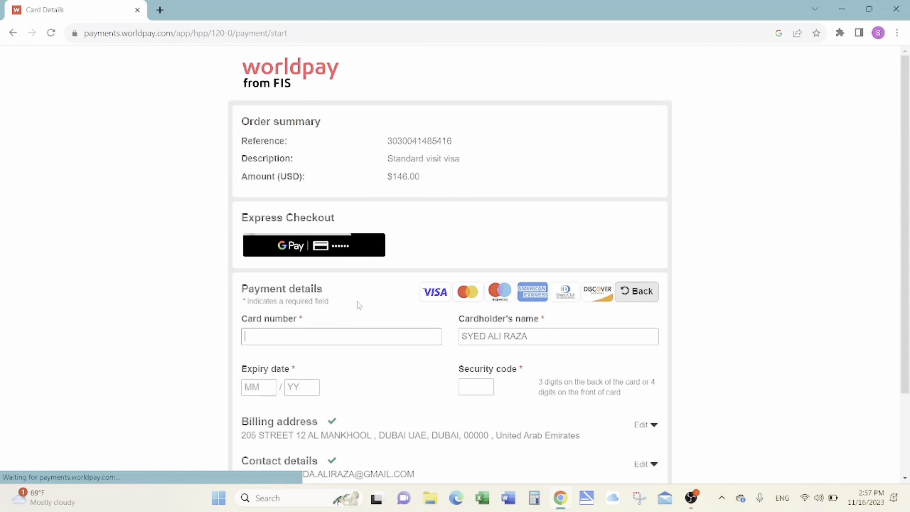
{"action": "scroll", "coordinate": [342, 230], "scroll_direction": "down", "scroll_amount": 1}
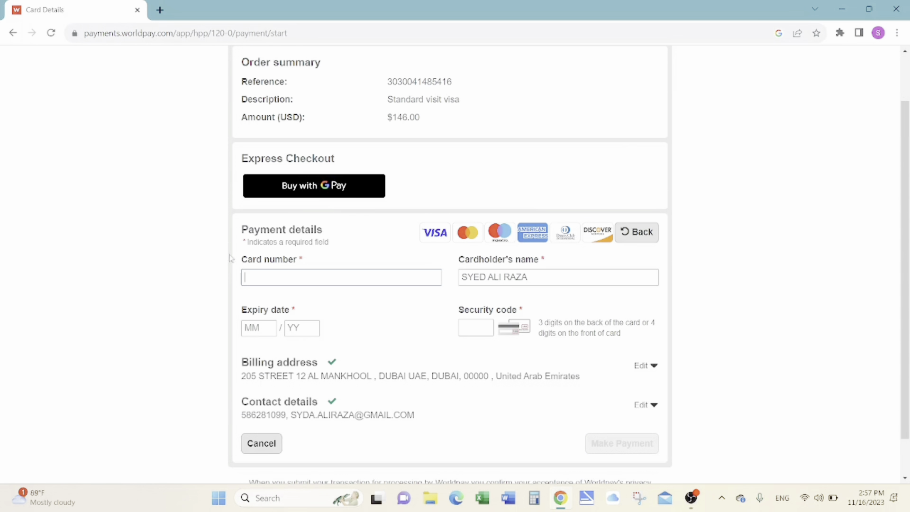
{"action": "left_click", "coordinate": [269, 276]}
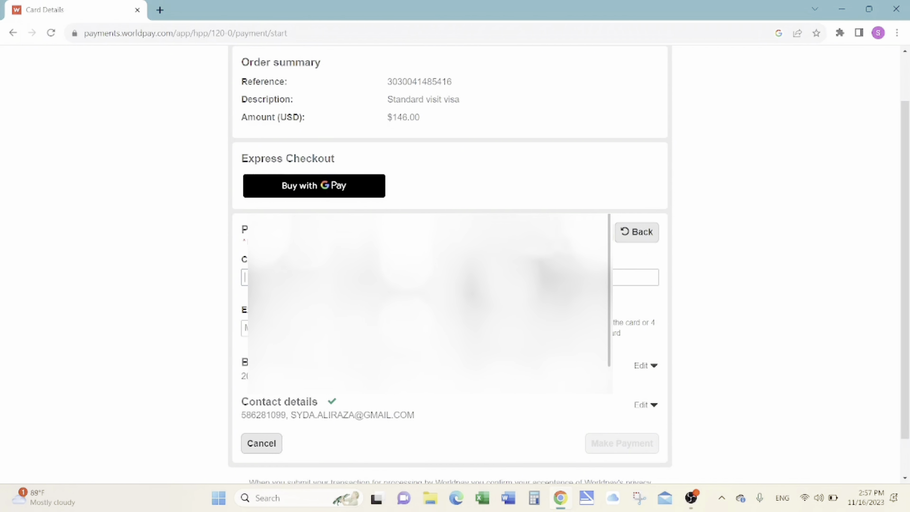
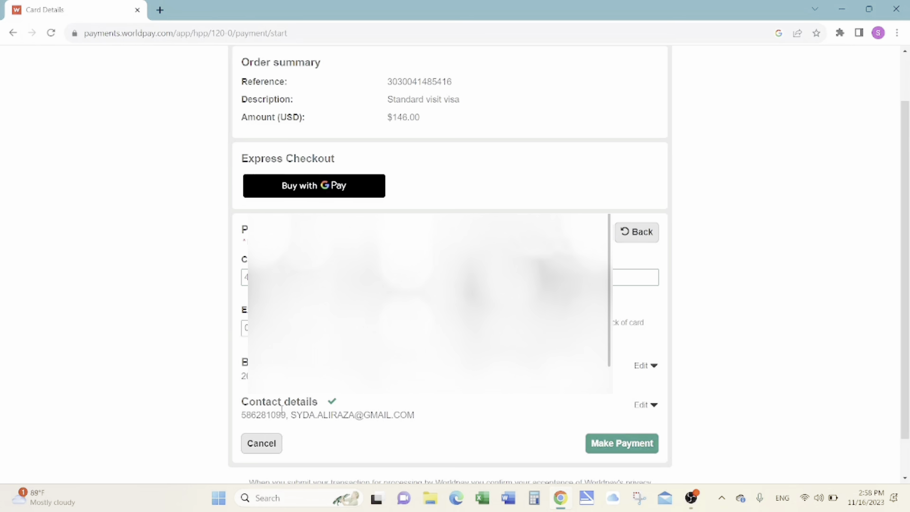
{"action": "scroll", "coordinate": [283, 409], "scroll_direction": "down", "scroll_amount": 1}
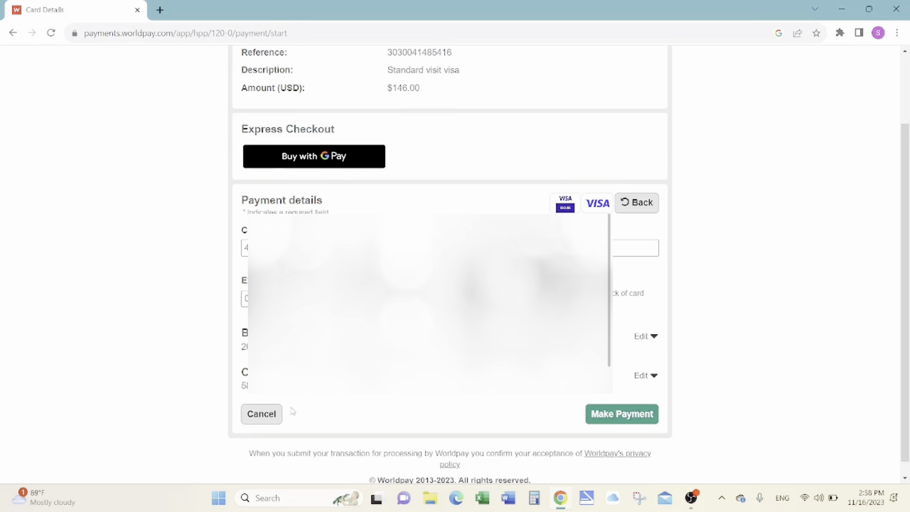
{"action": "left_click", "coordinate": [612, 403]}
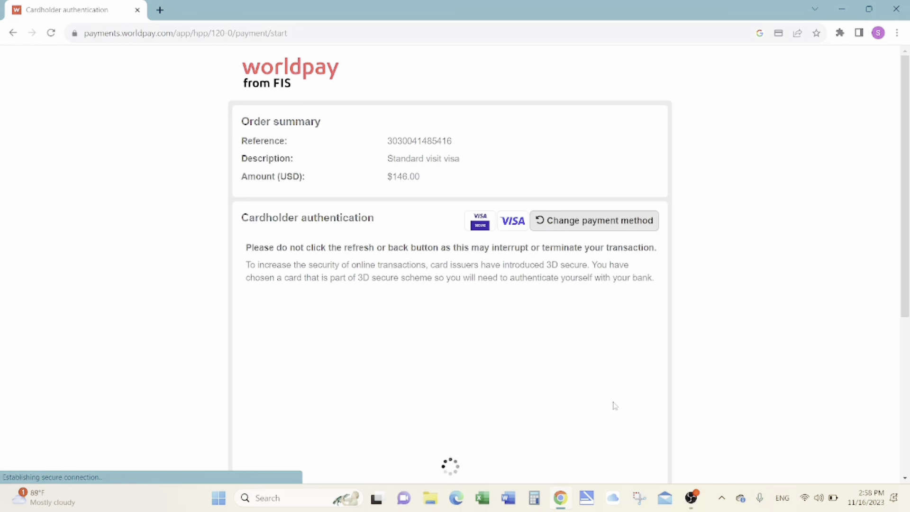
Scroll through the Payment successful page confirming the 146.00 USD fee and remaining application tasks
{"action": "scroll", "coordinate": [552, 282], "scroll_direction": "down", "scroll_amount": 1}
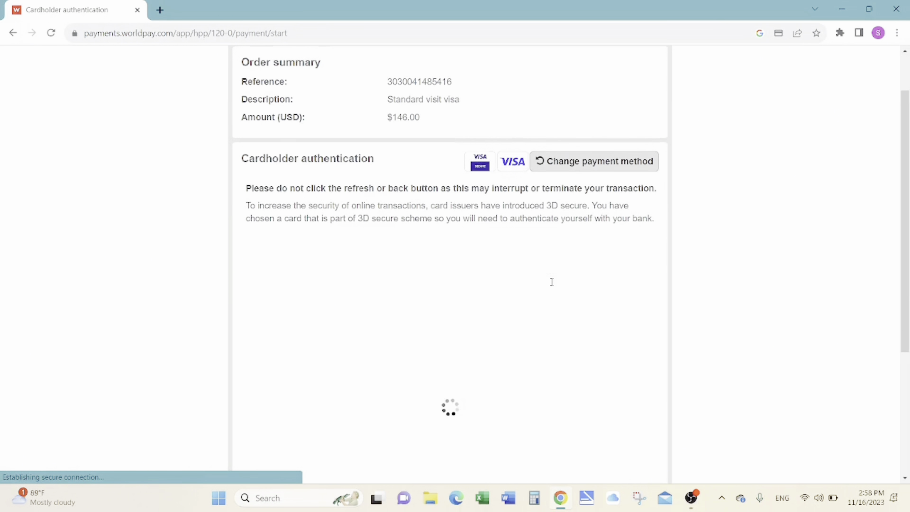
{"action": "scroll", "coordinate": [334, 264], "scroll_direction": "down", "scroll_amount": 1}
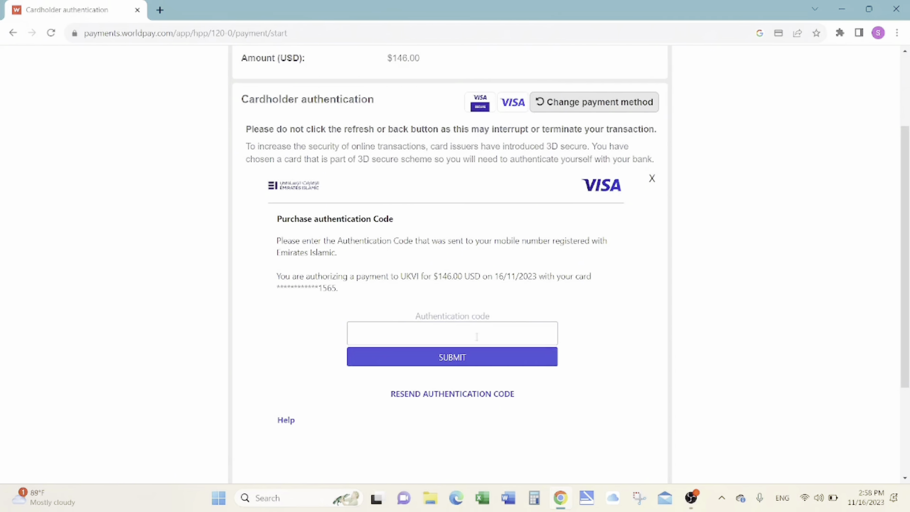
{"action": "scroll", "coordinate": [537, 335], "scroll_direction": "down", "scroll_amount": 1}
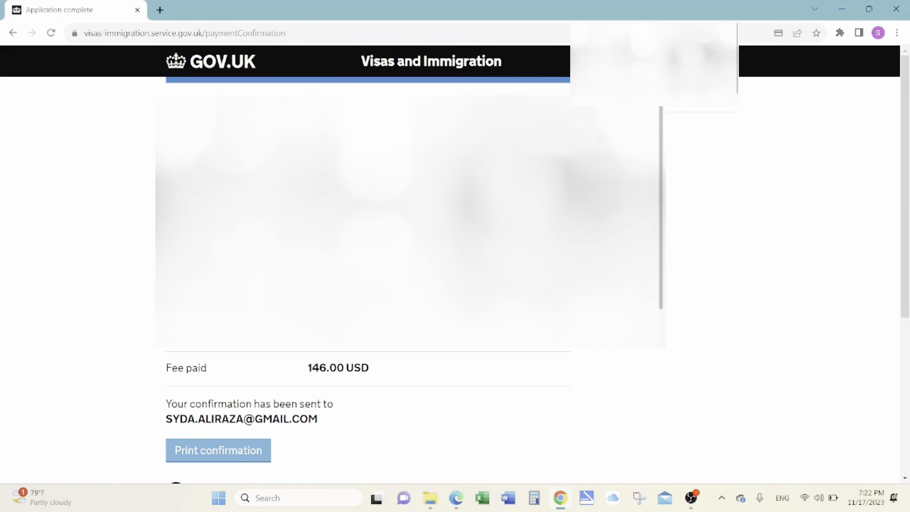
{"action": "scroll", "coordinate": [368, 257], "scroll_direction": "down", "scroll_amount": 2}
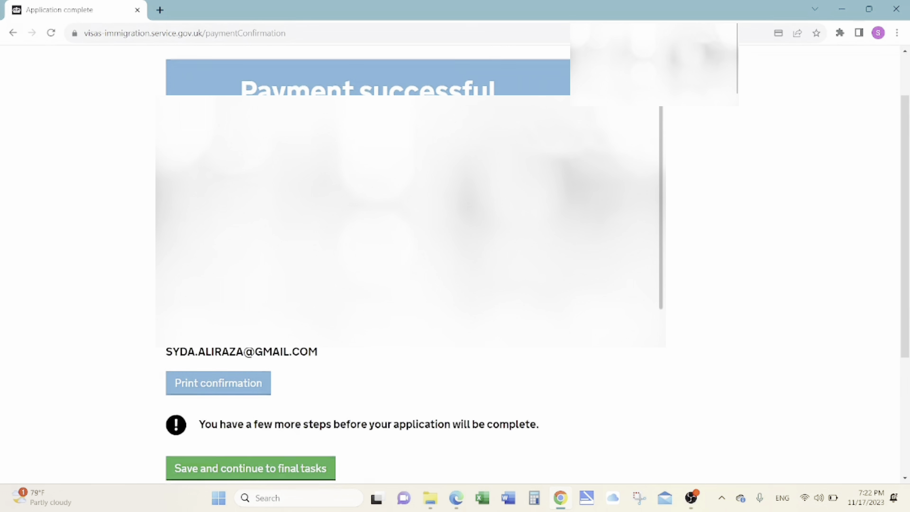
{"action": "scroll", "coordinate": [368, 256], "scroll_direction": "down", "scroll_amount": 1}
{"action": "scroll", "coordinate": [368, 256], "scroll_direction": "up", "scroll_amount": 1}
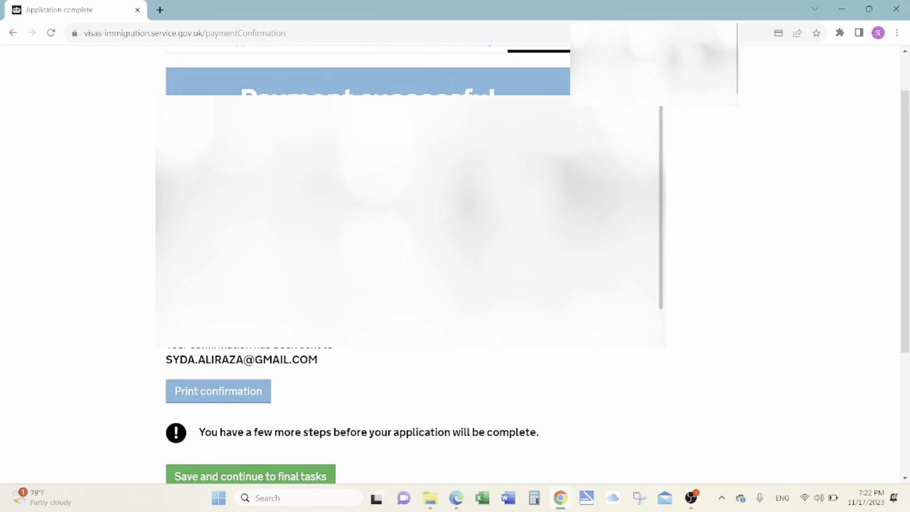